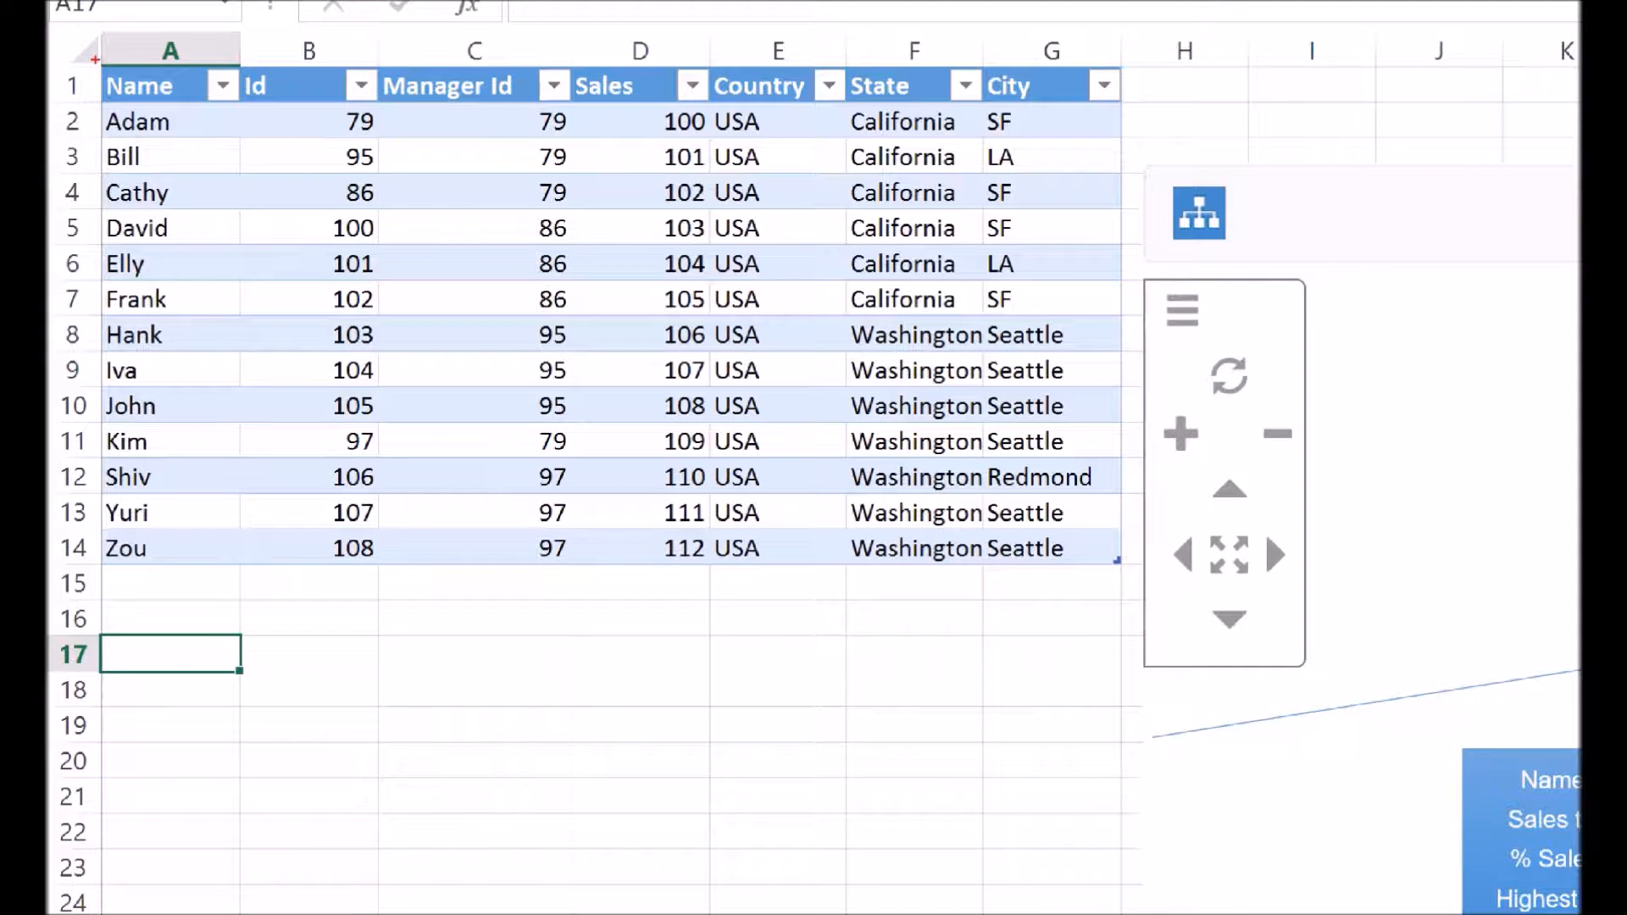
Step: Examine the employee table, its Id and Manager Id columns, and the sales figures in the hierarchy diagram's root node
drag(95, 59, 1131, 576)
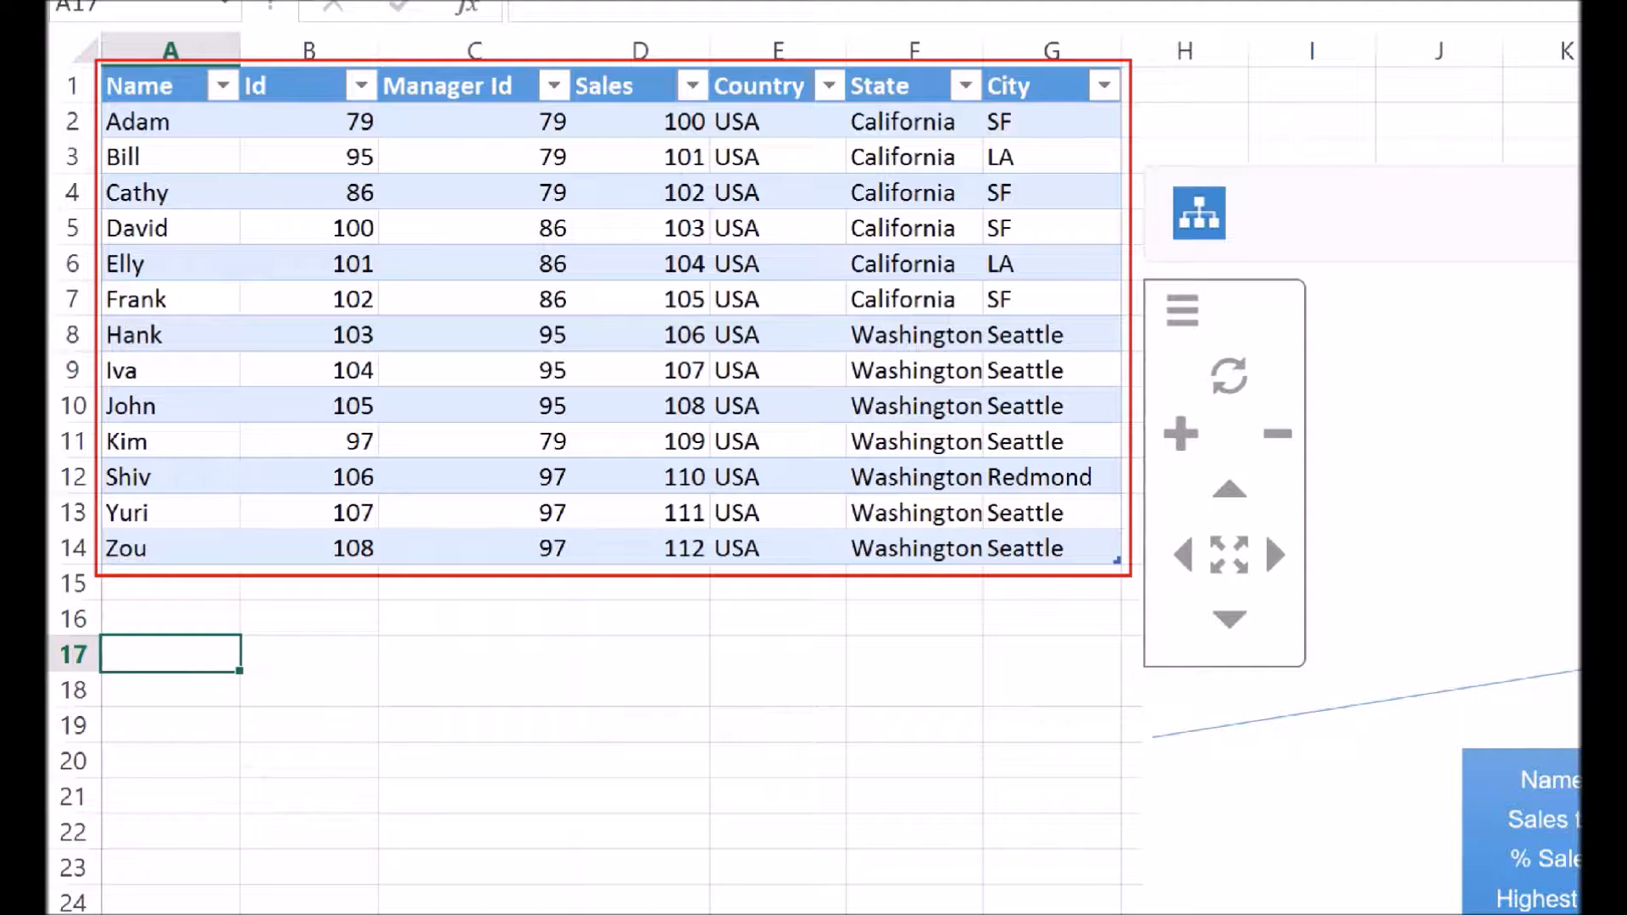
key(e)
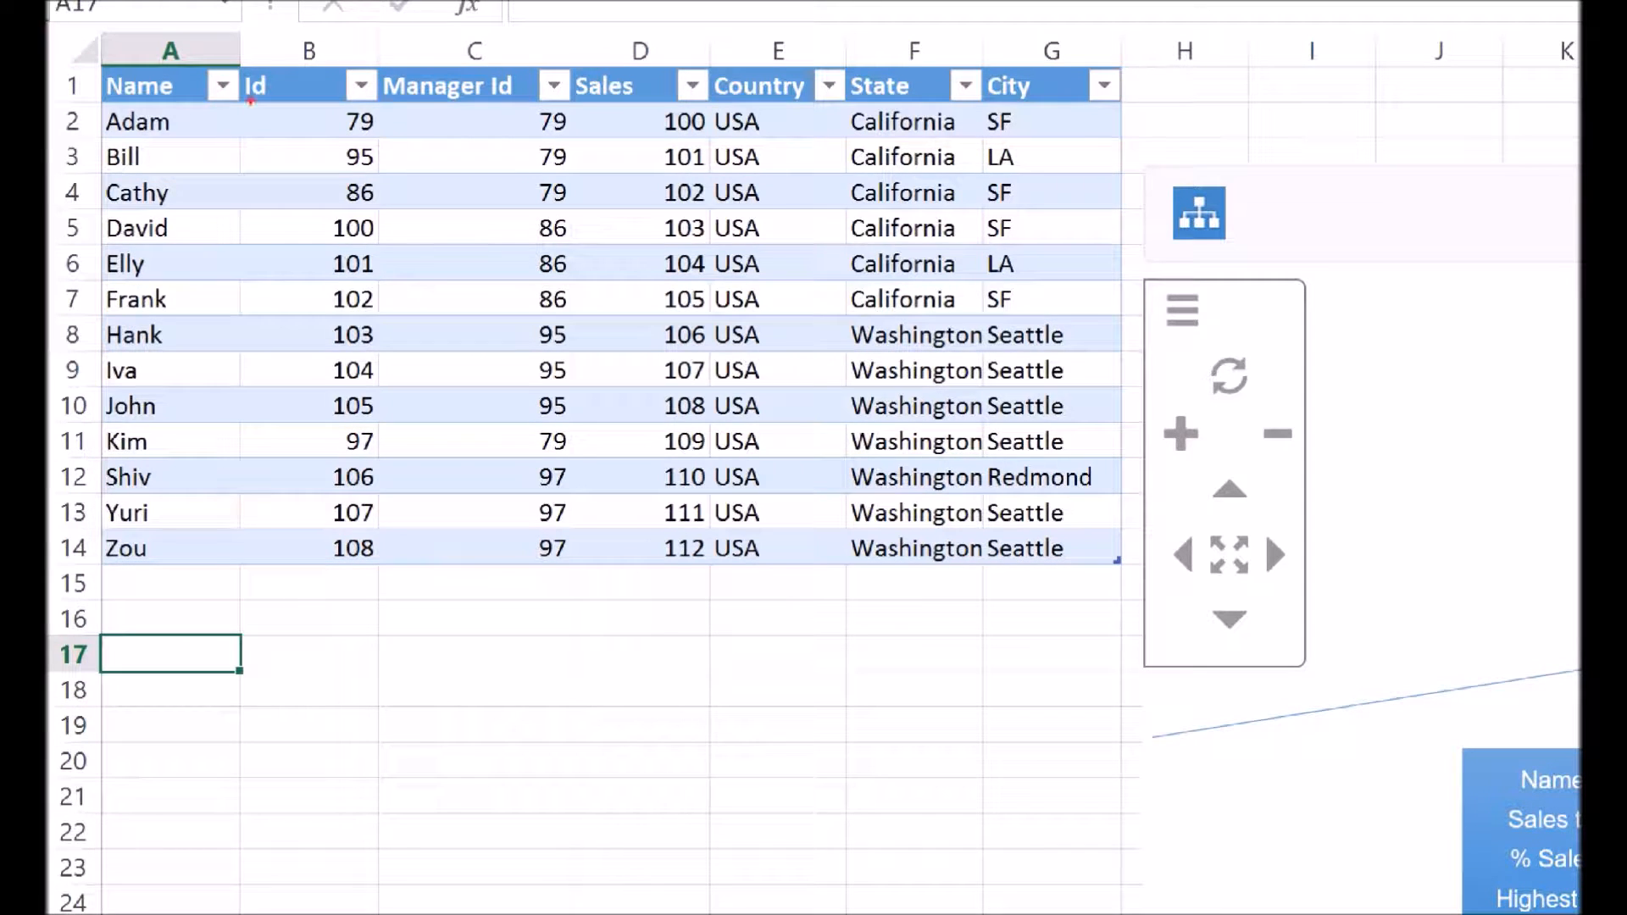
mouse_move(232, 53)
mouse_down()
mouse_move(324, 146)
mouse_move(585, 511)
mouse_move(603, 577)
mouse_move(588, 595)
mouse_up()
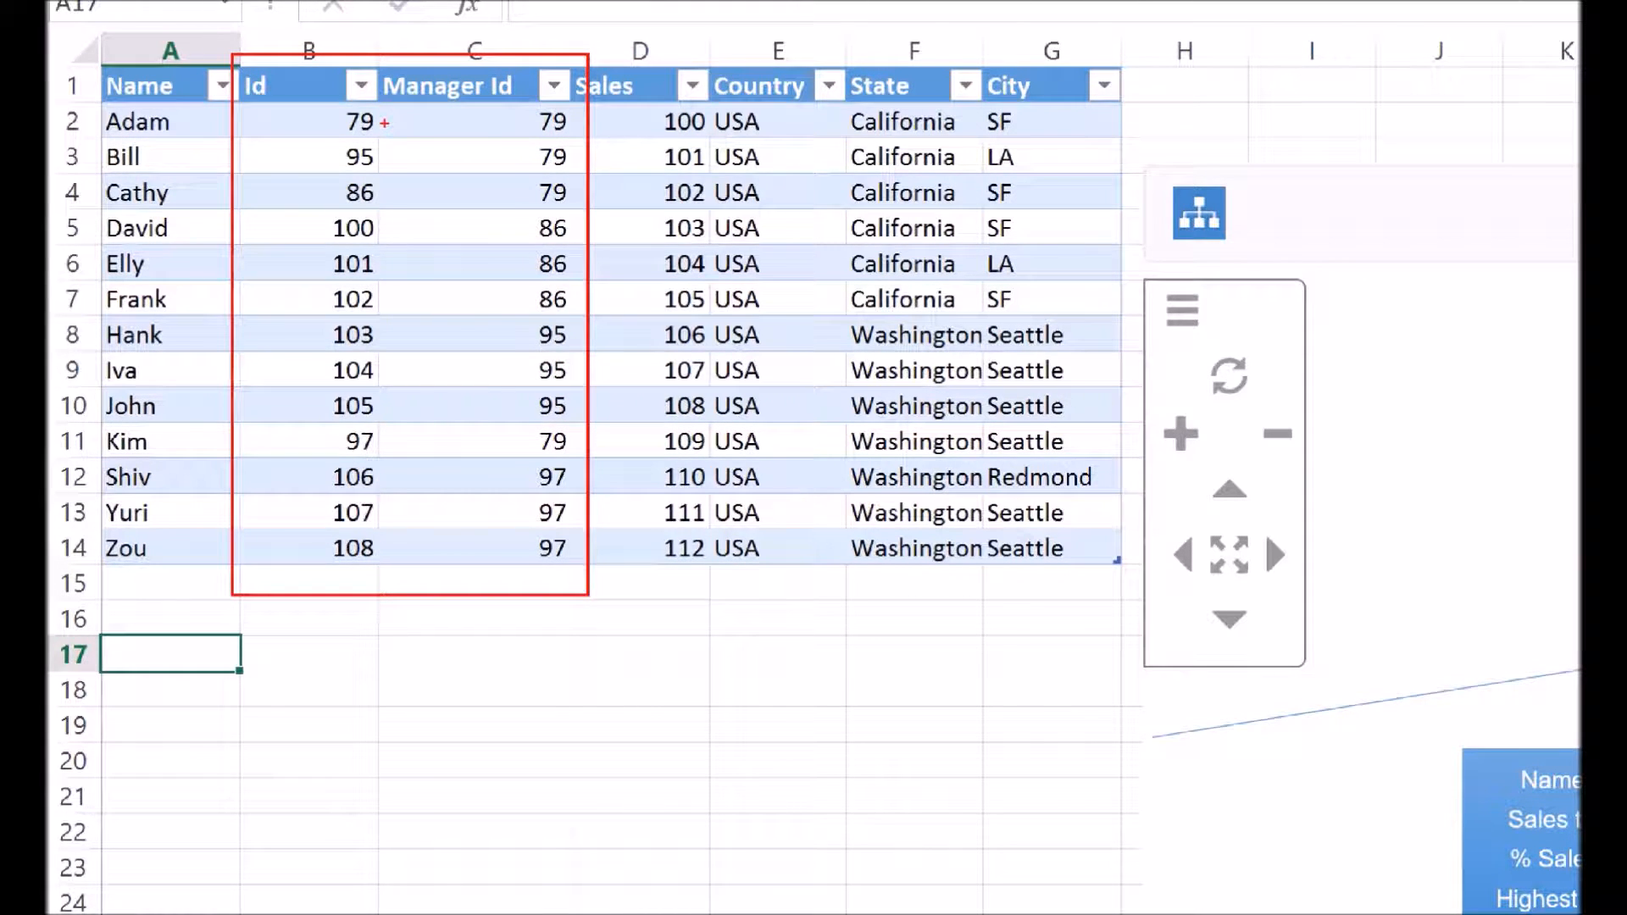
drag(384, 122, 531, 199)
key(e)
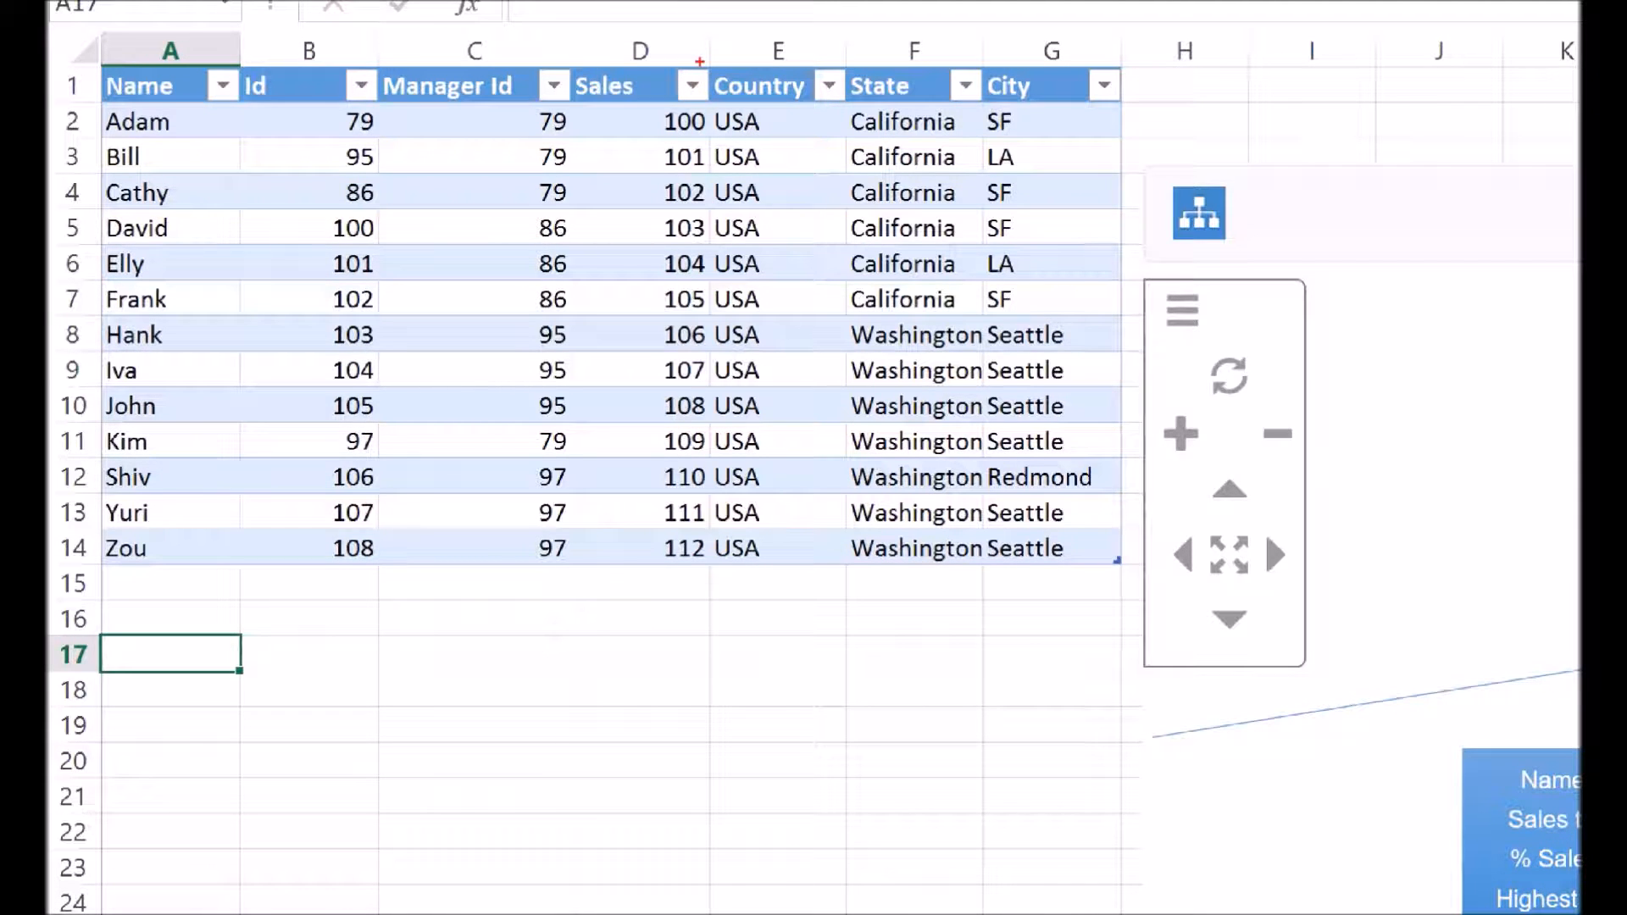
key(Escape)
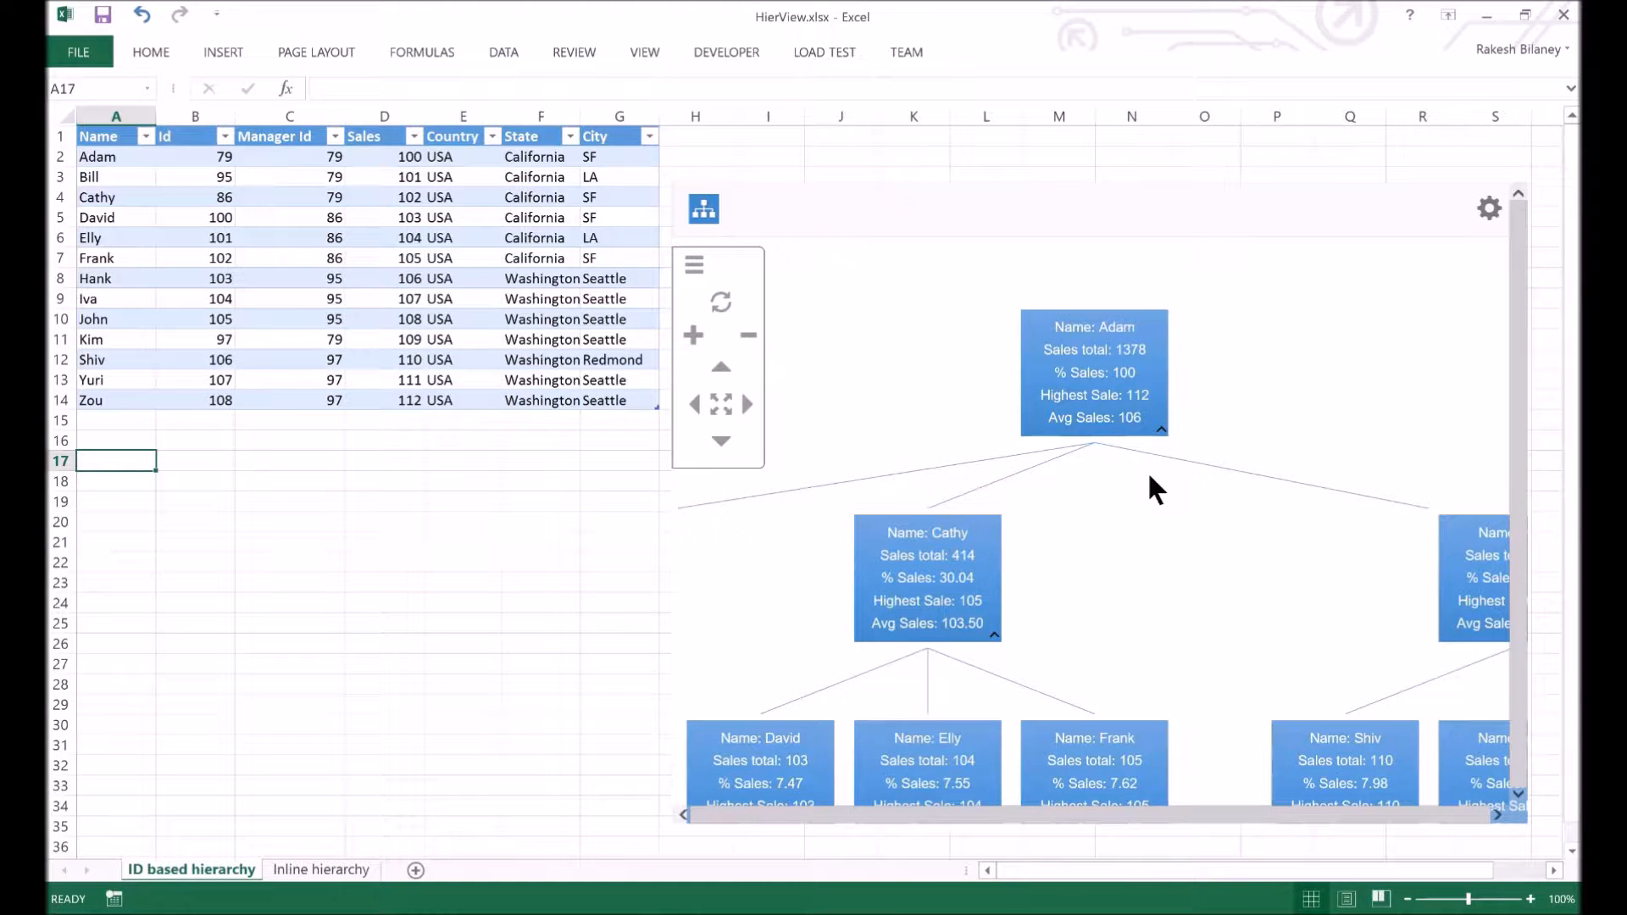
key(ctrl+1)
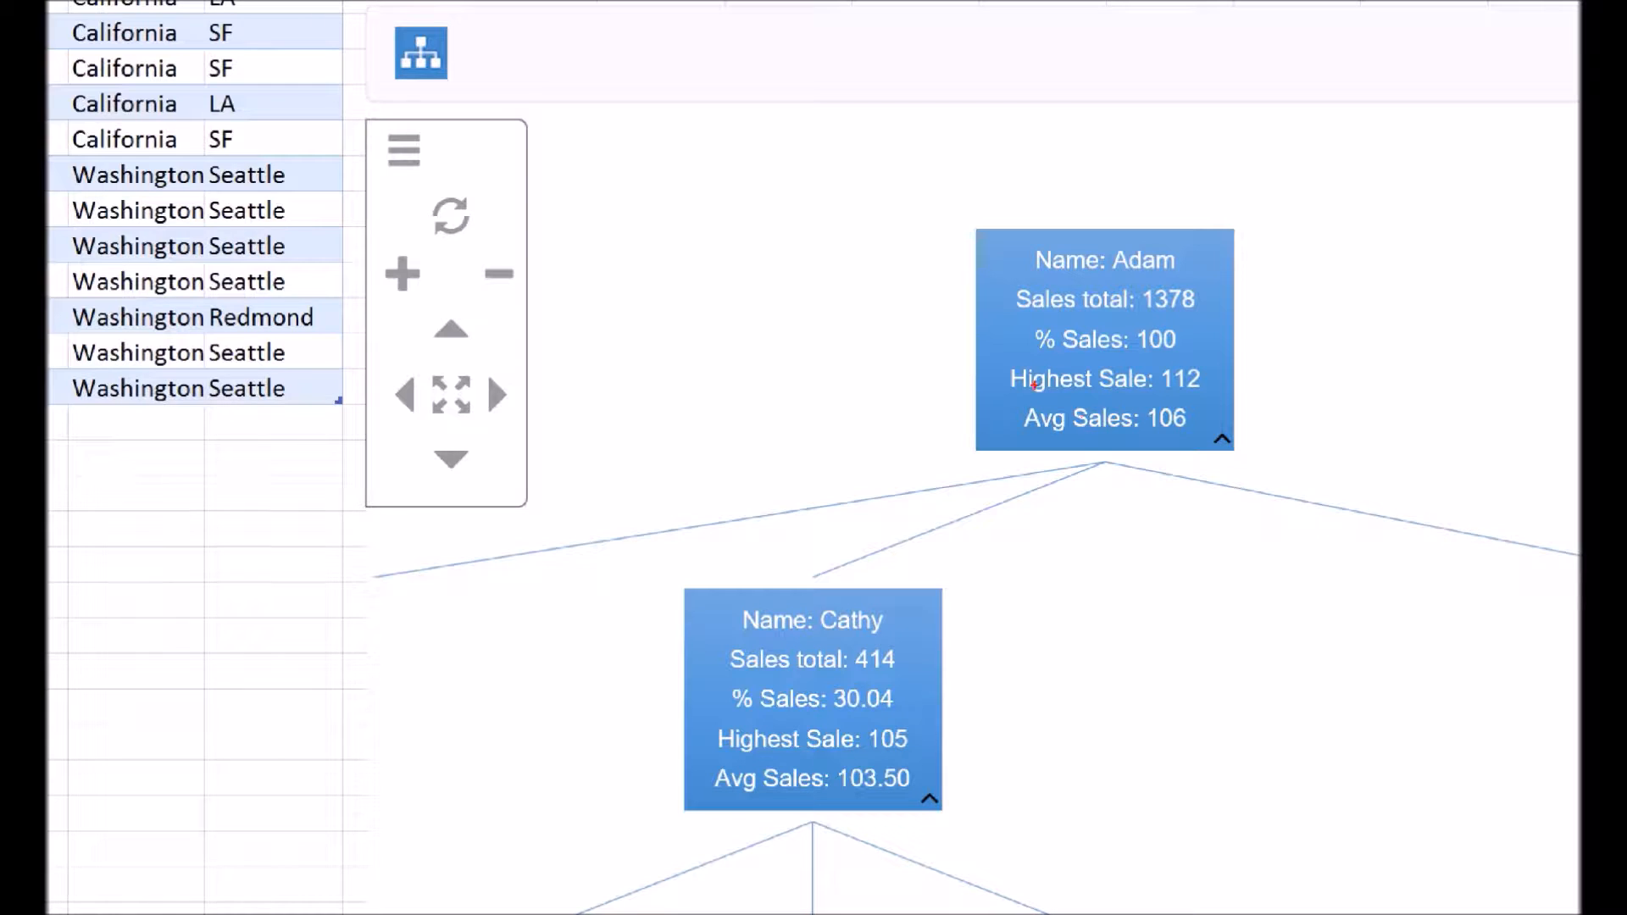
key(Escape)
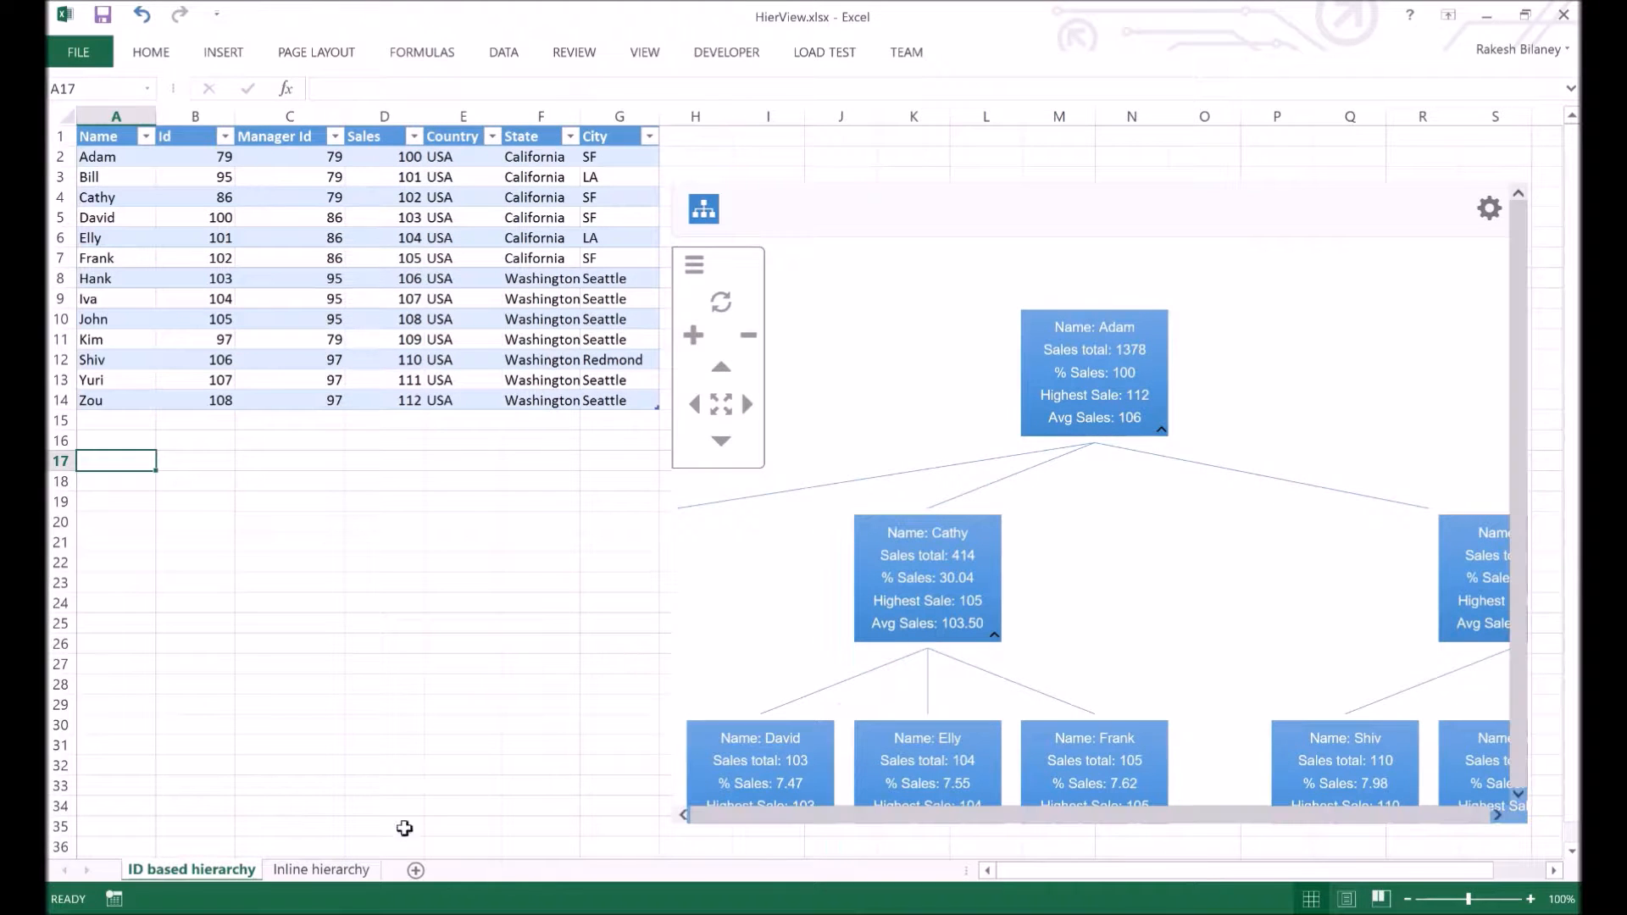
Step: Open the Inline hierarchy sheet and view its country, state and city sales diagram
click(338, 873)
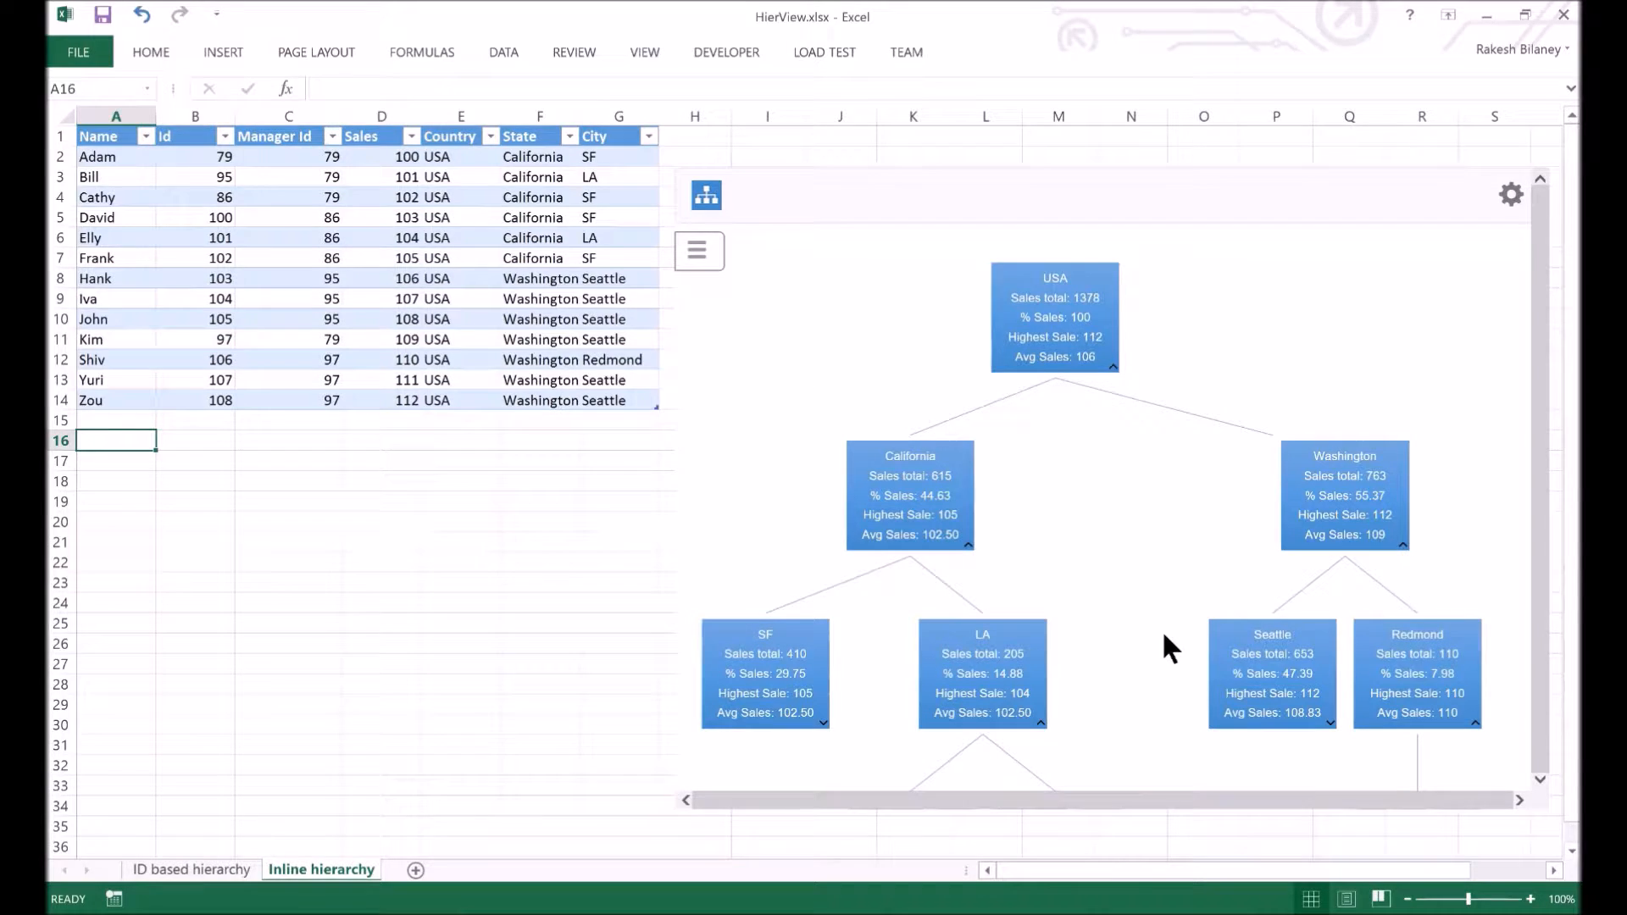
key(ctrl+1)
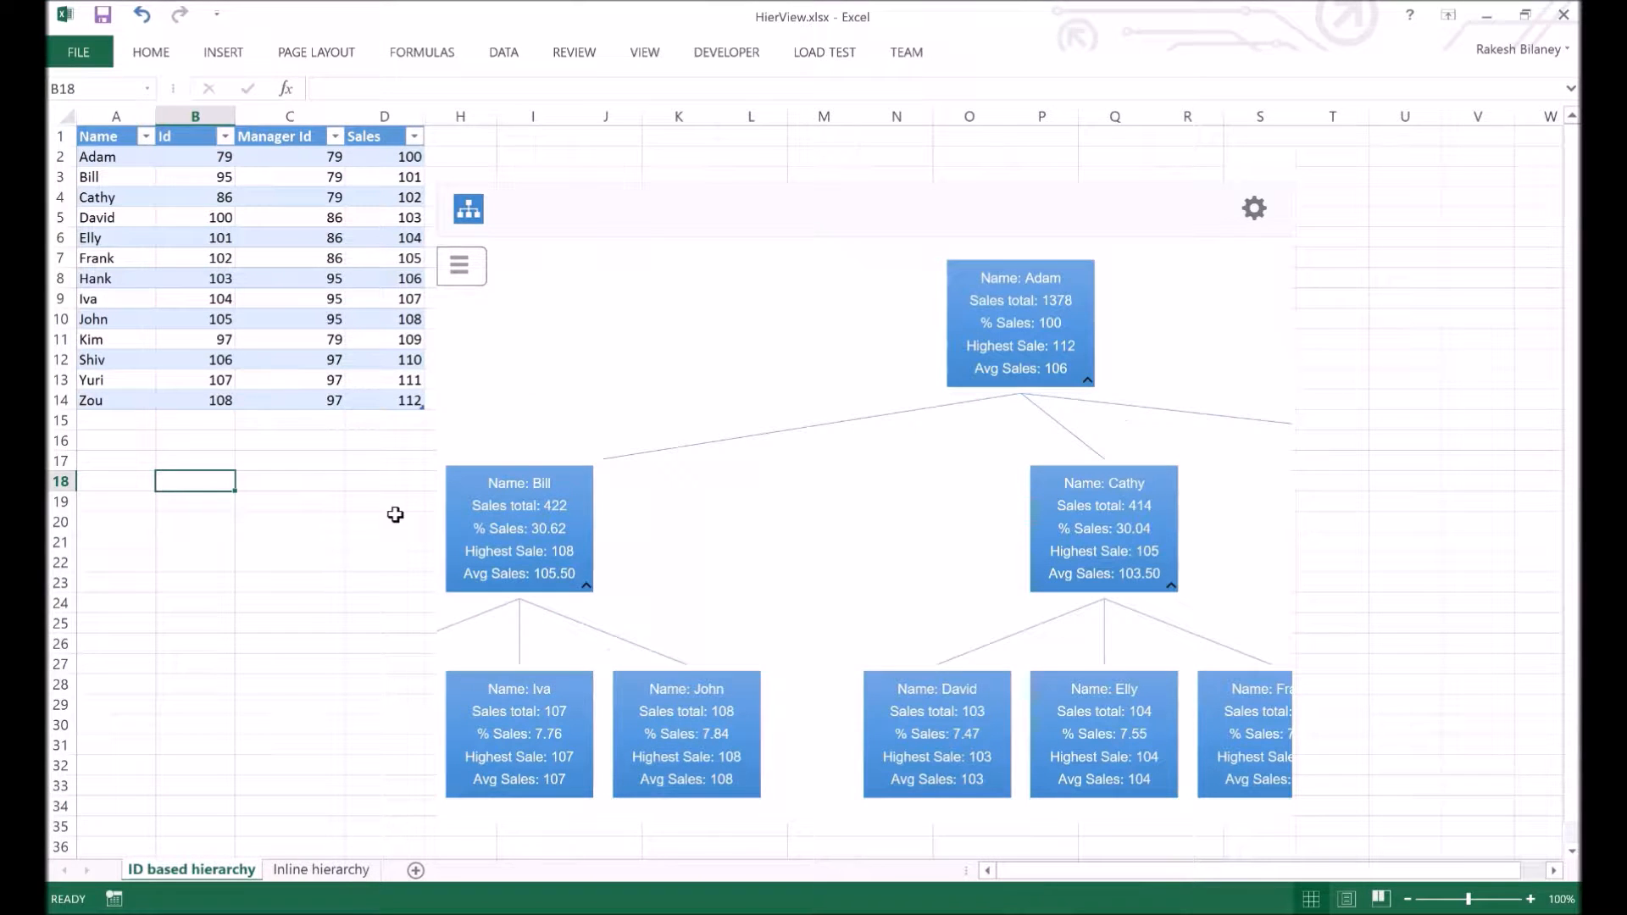
Step: Collapse the subtree of the manager node with sales total 422 and look closer at the neighbouring manager nodes
click(586, 585)
scroll(694, 551, up, 3)
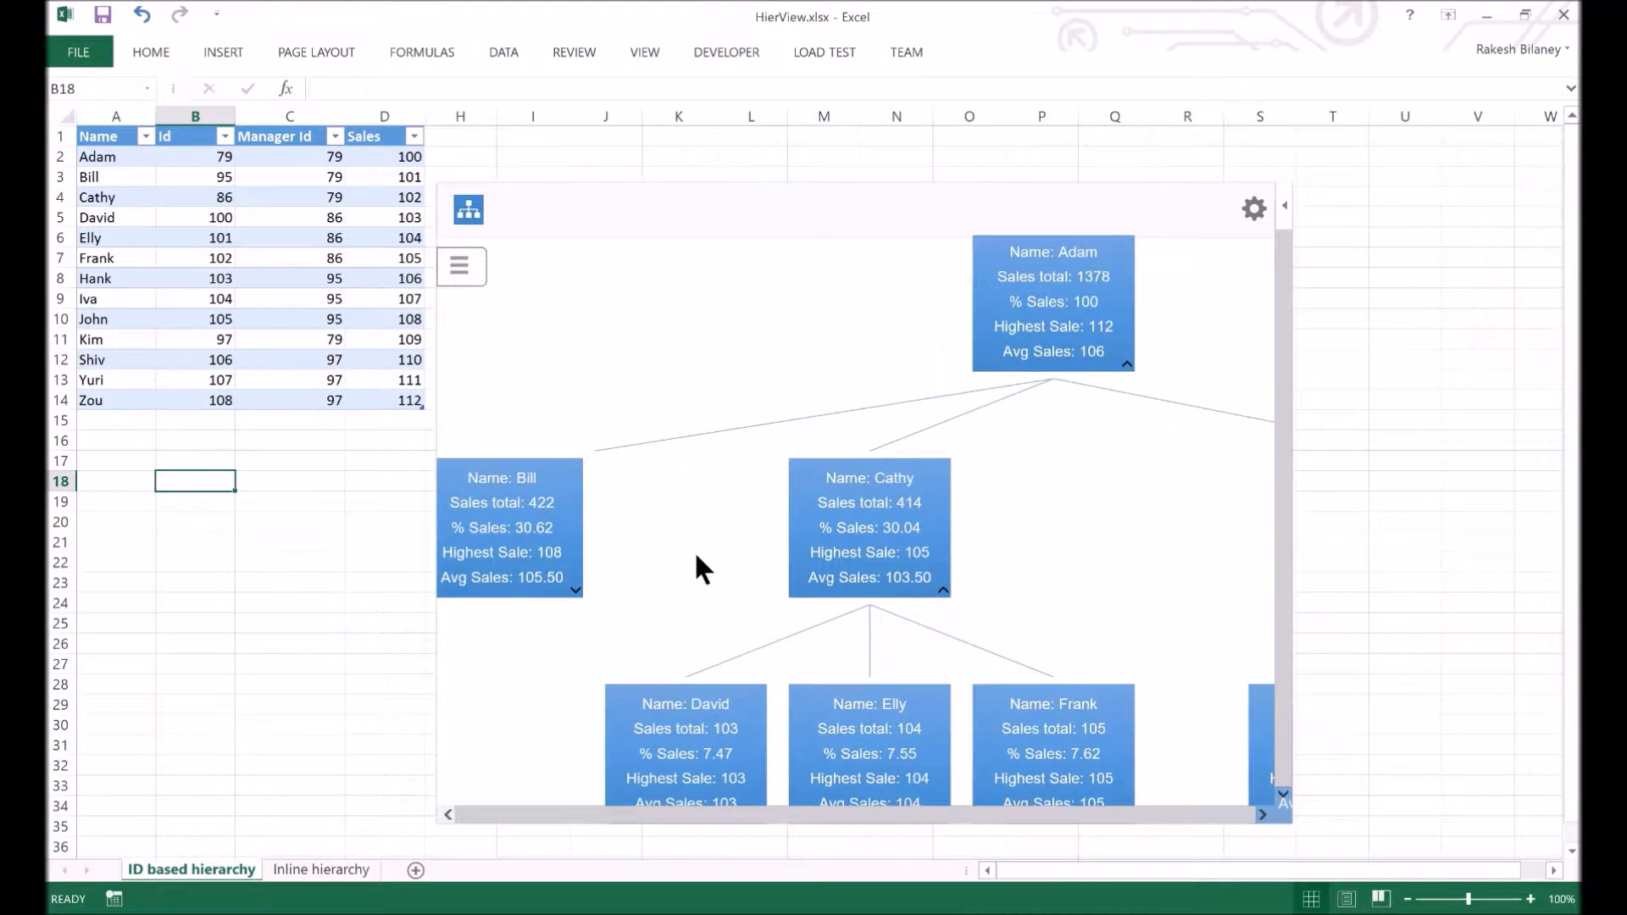
scroll(678, 561, up, 2)
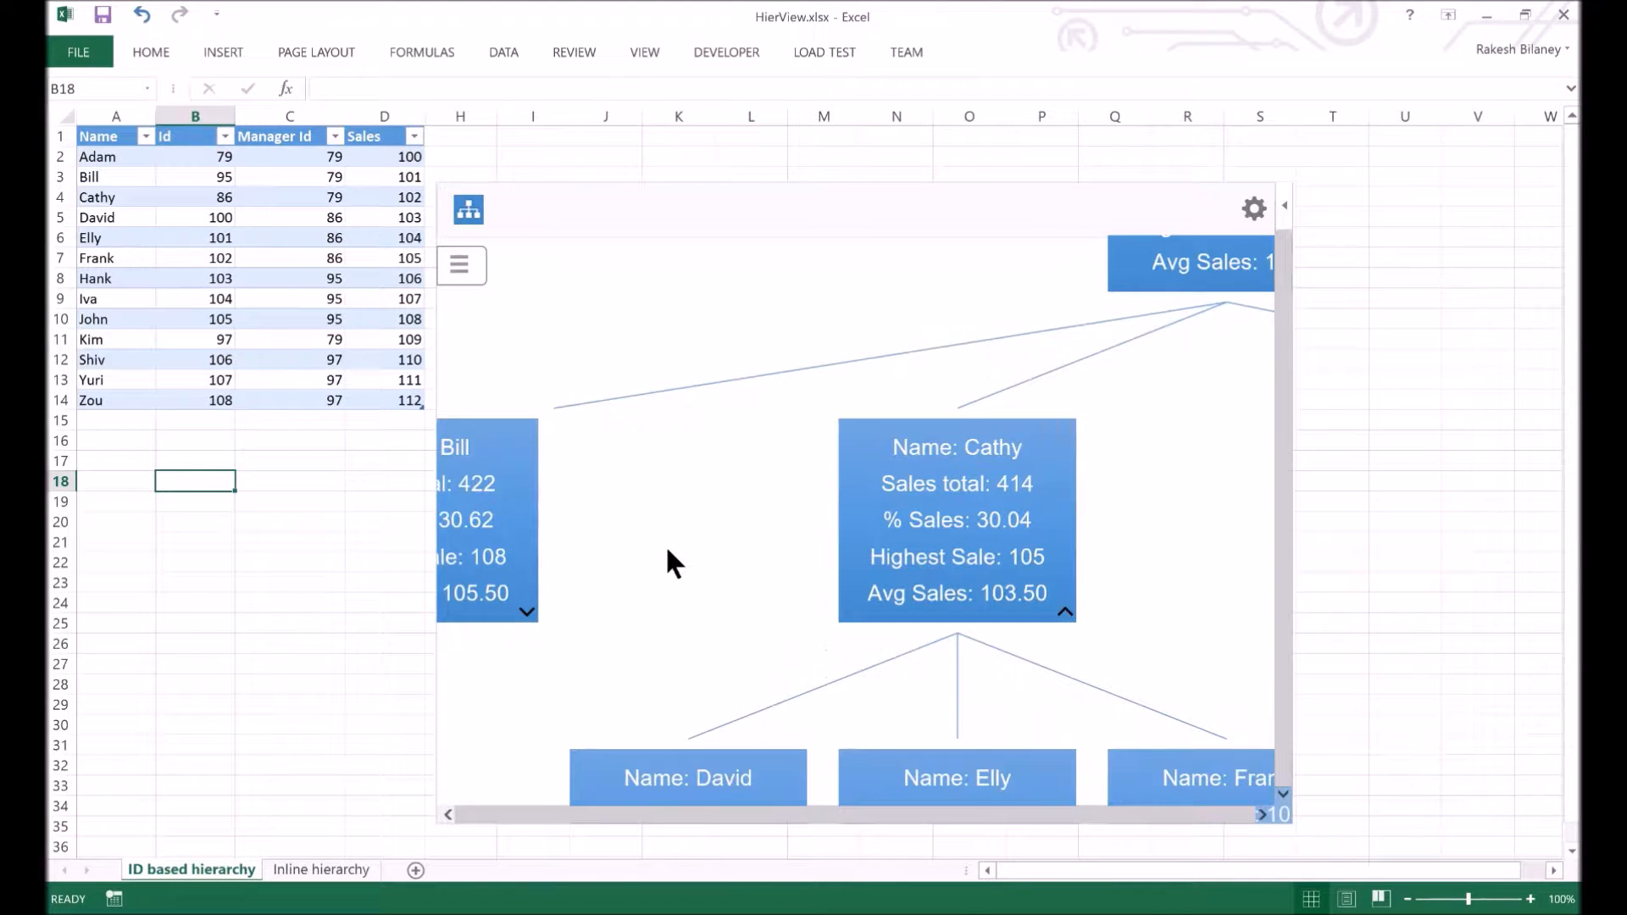
scroll(674, 564, down, 1)
drag(679, 562, 831, 461)
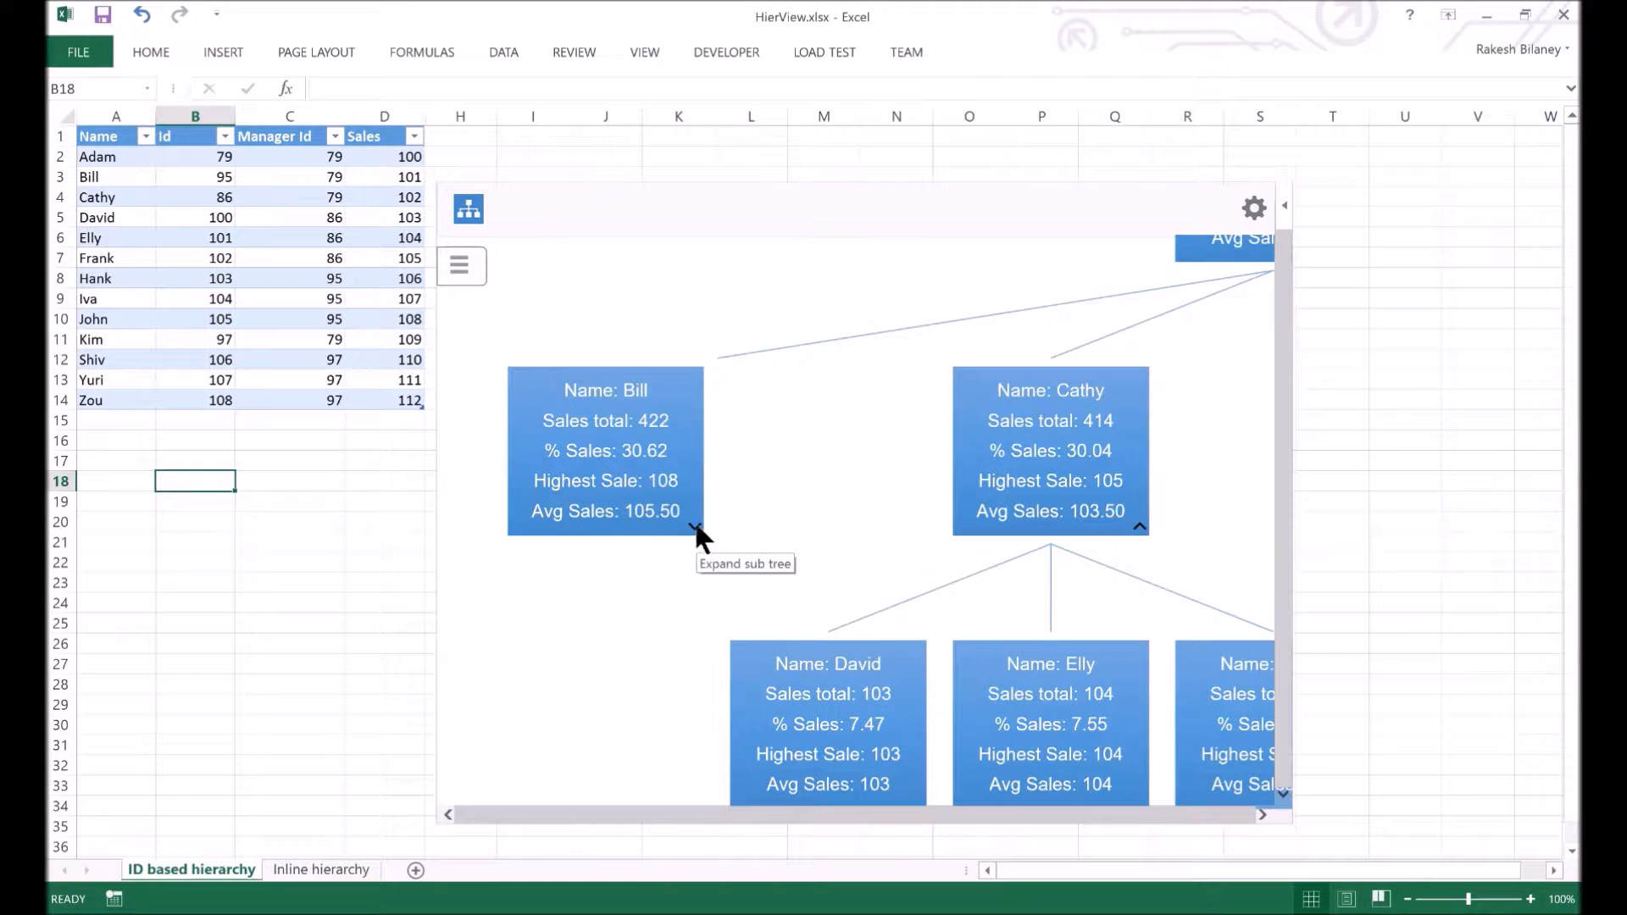
Step: Show the diagram's view commands, zoom in two steps and zoom back out two steps
click(480, 286)
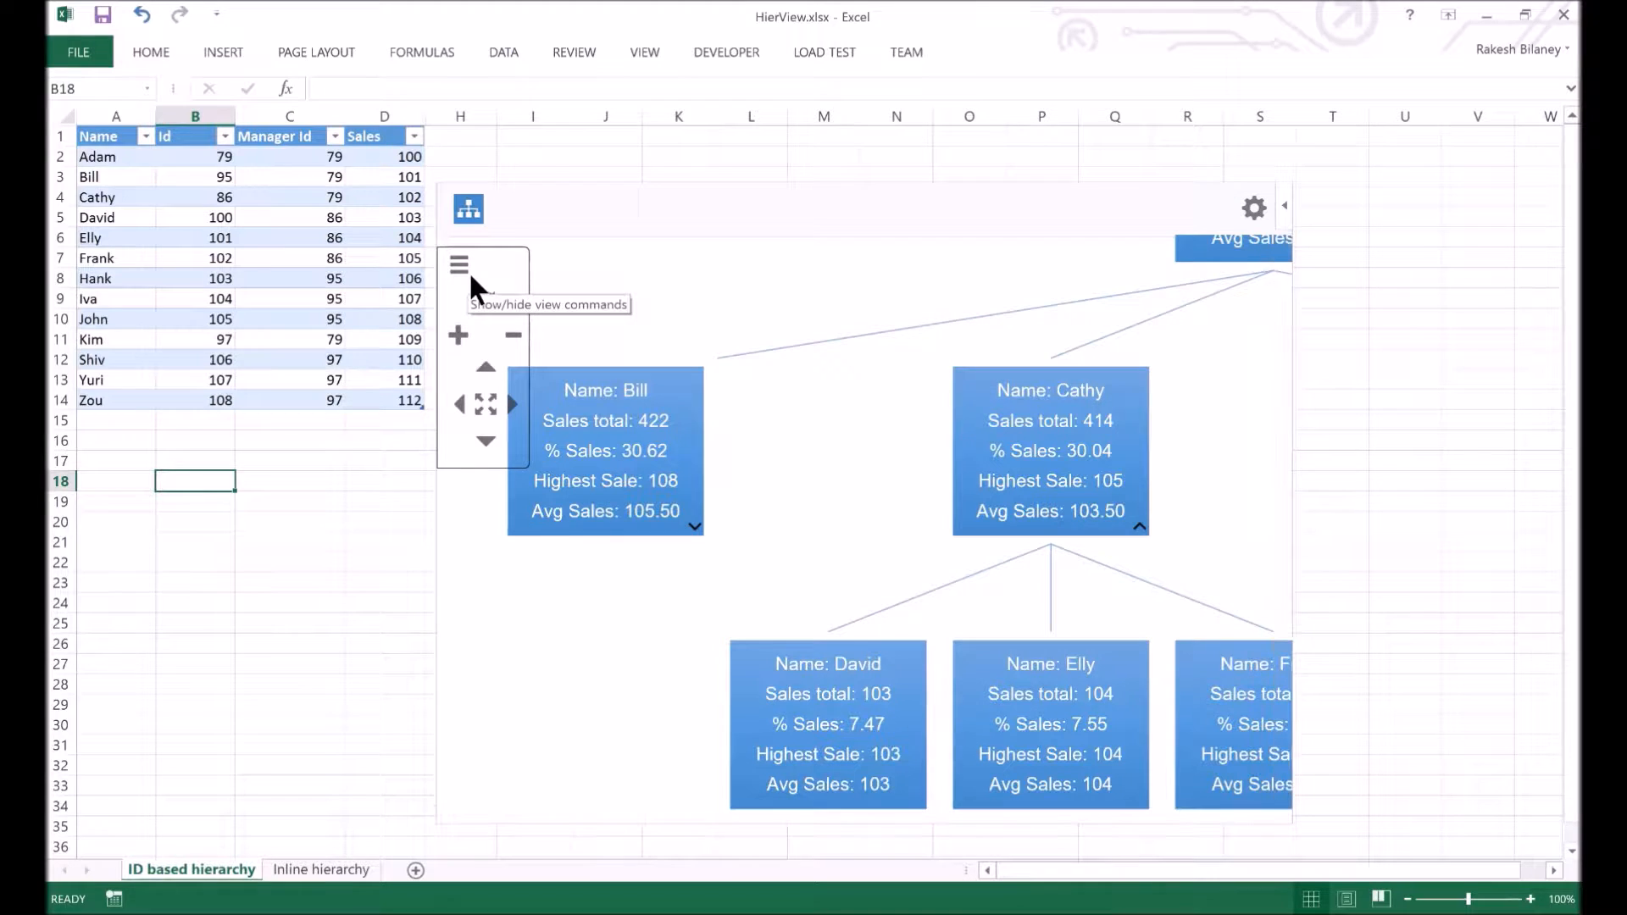
click(463, 340)
click(464, 339)
click(516, 339)
click(515, 339)
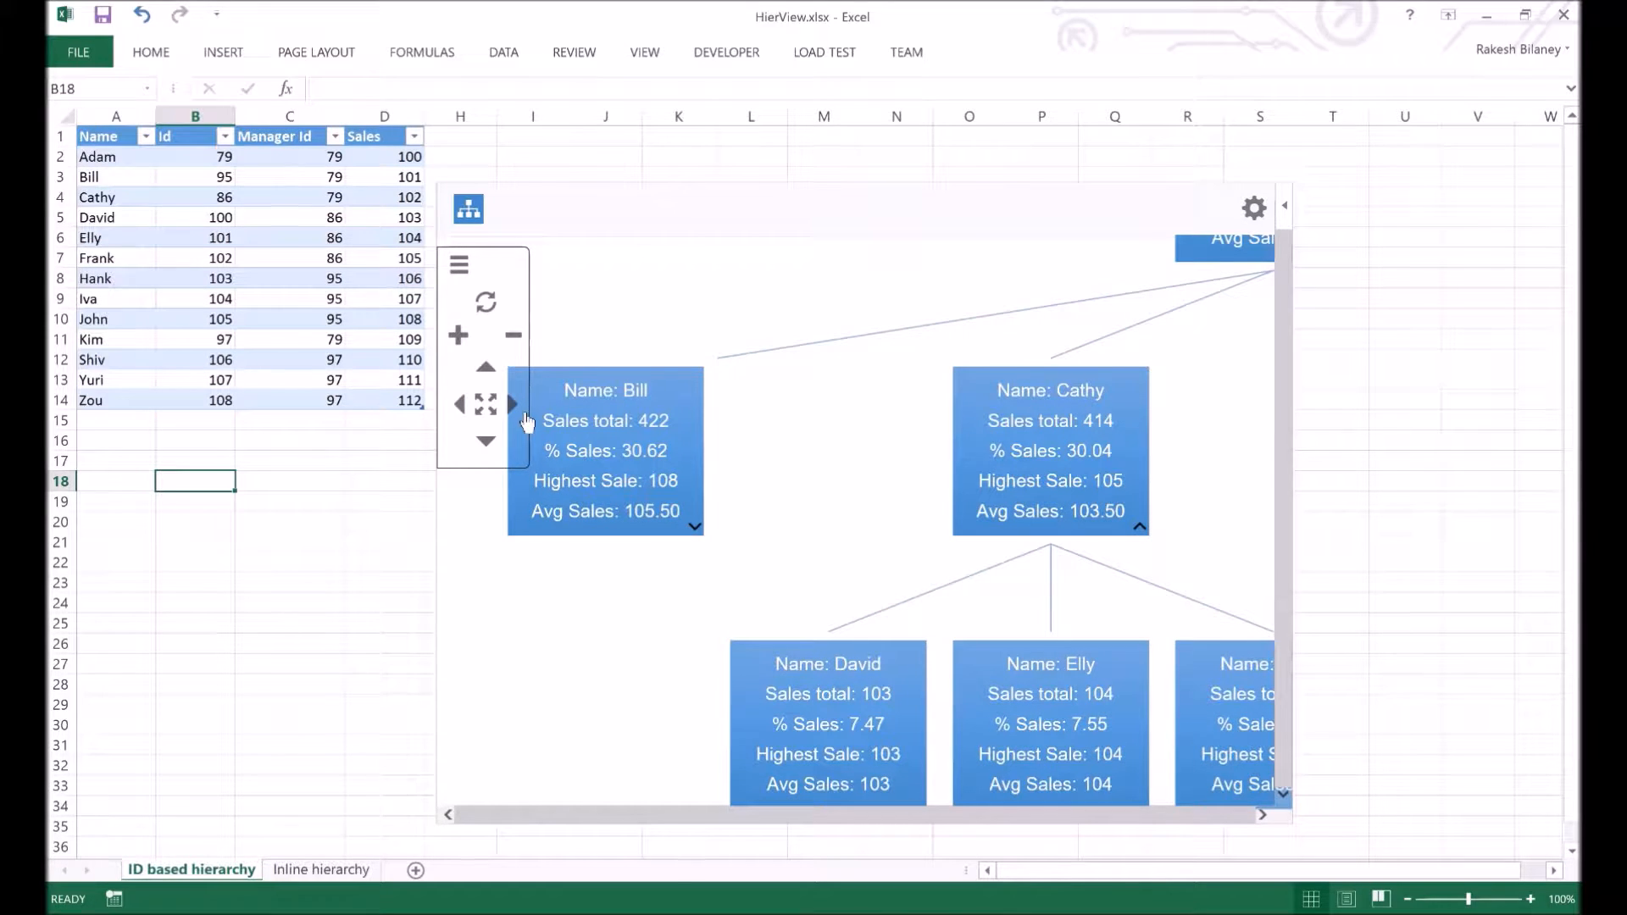
Step: Shift the diagram one step sideways and back, and fit the whole hierarchy to the view
click(514, 406)
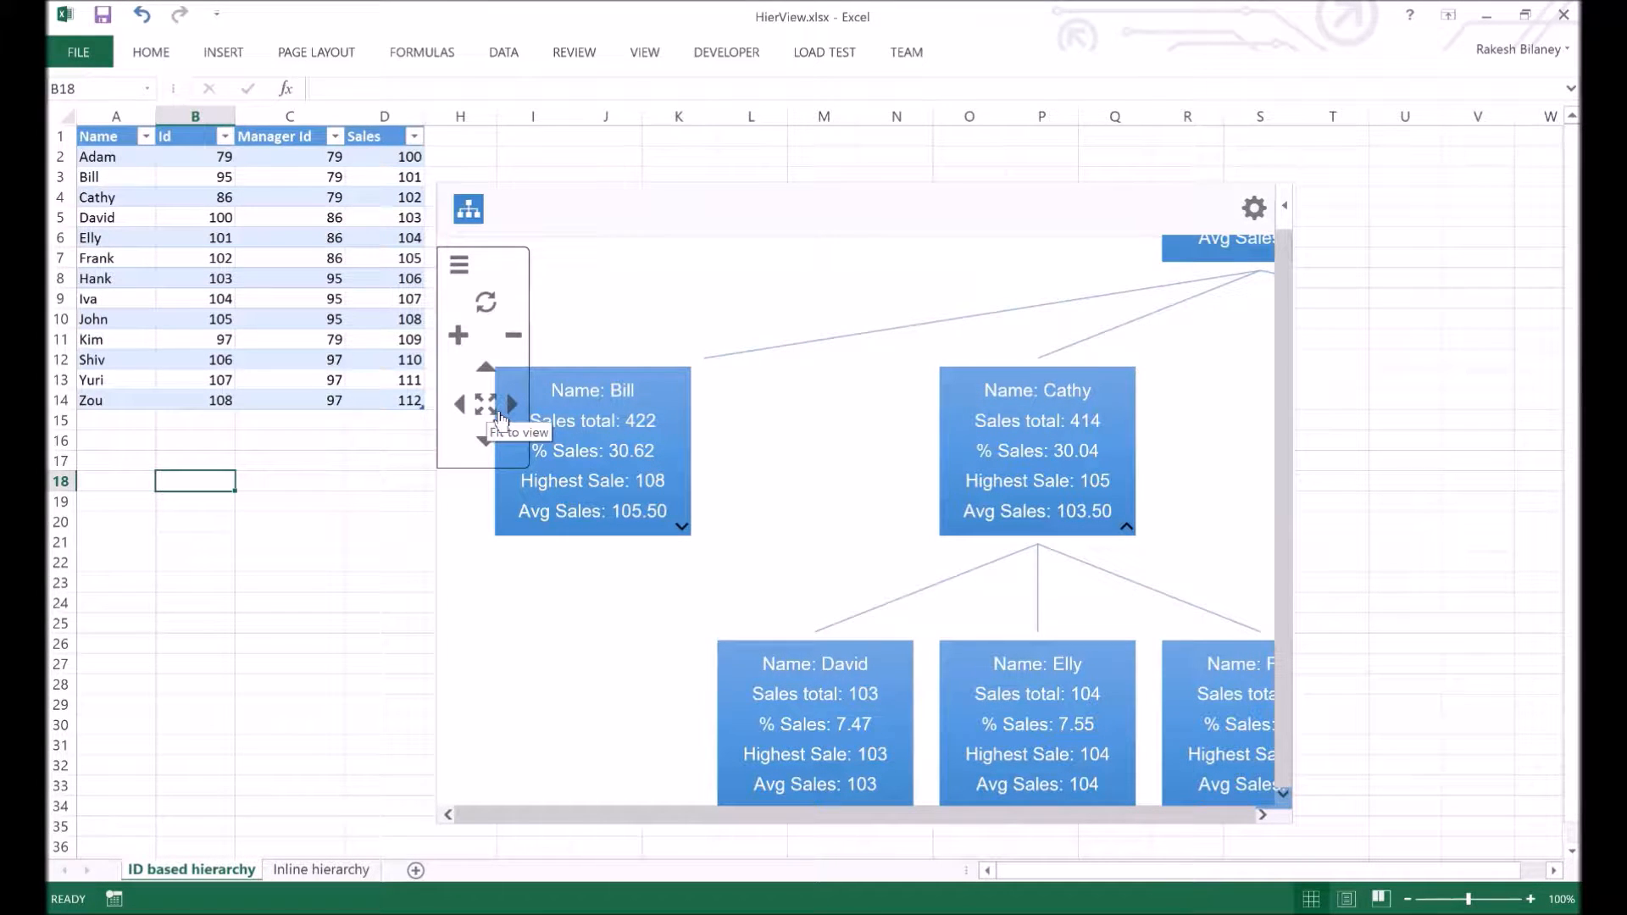
click(460, 404)
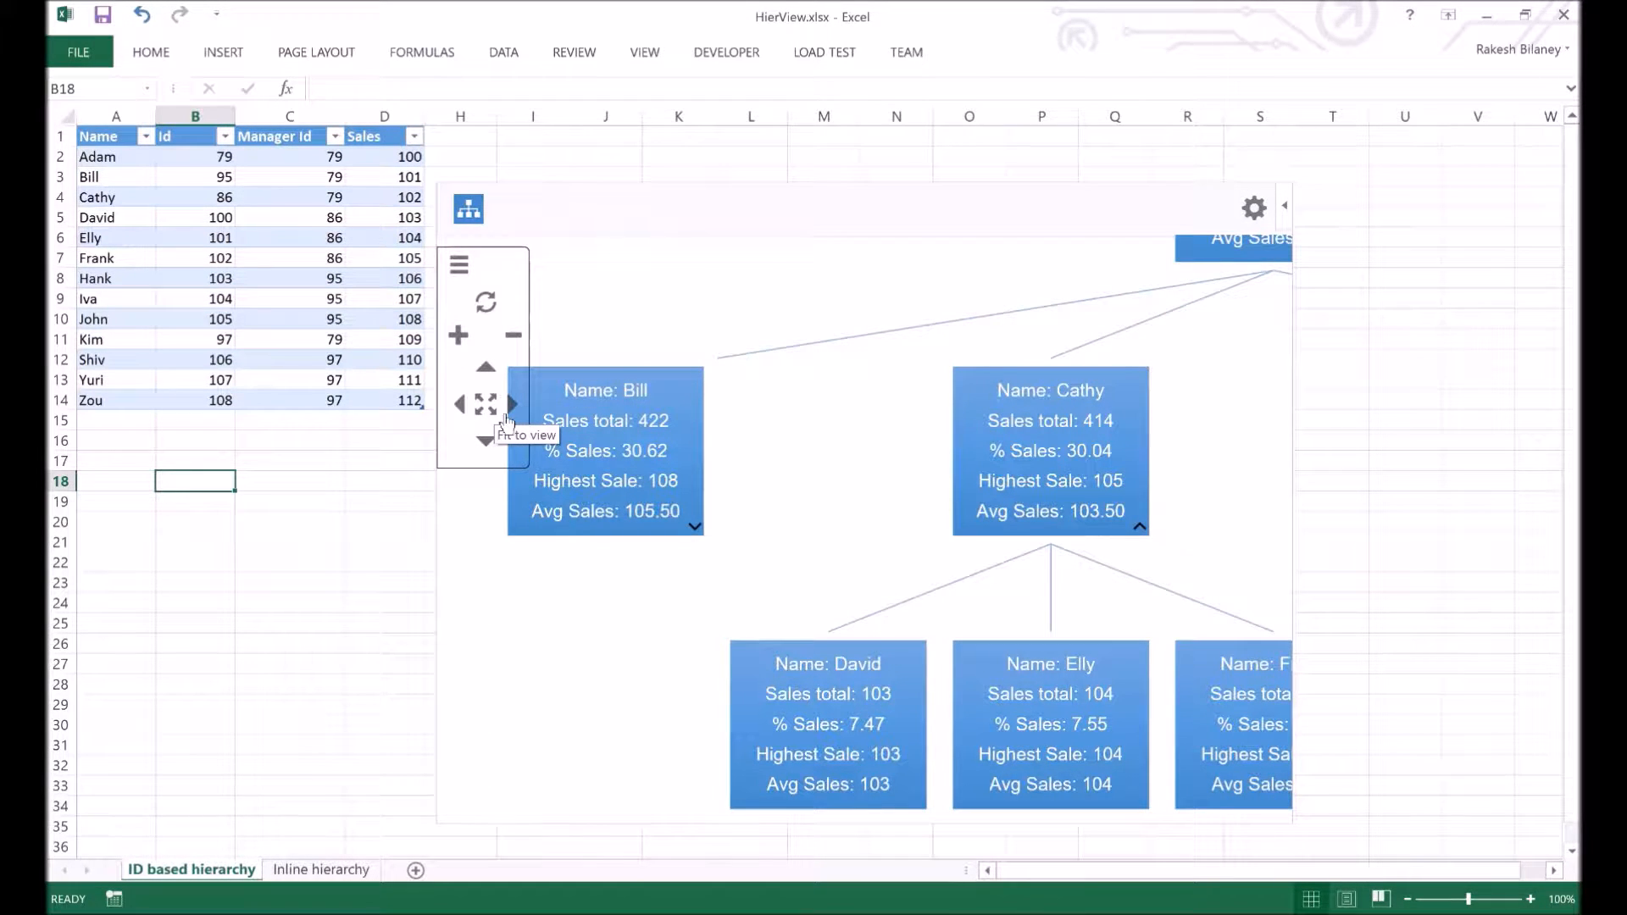
click(505, 417)
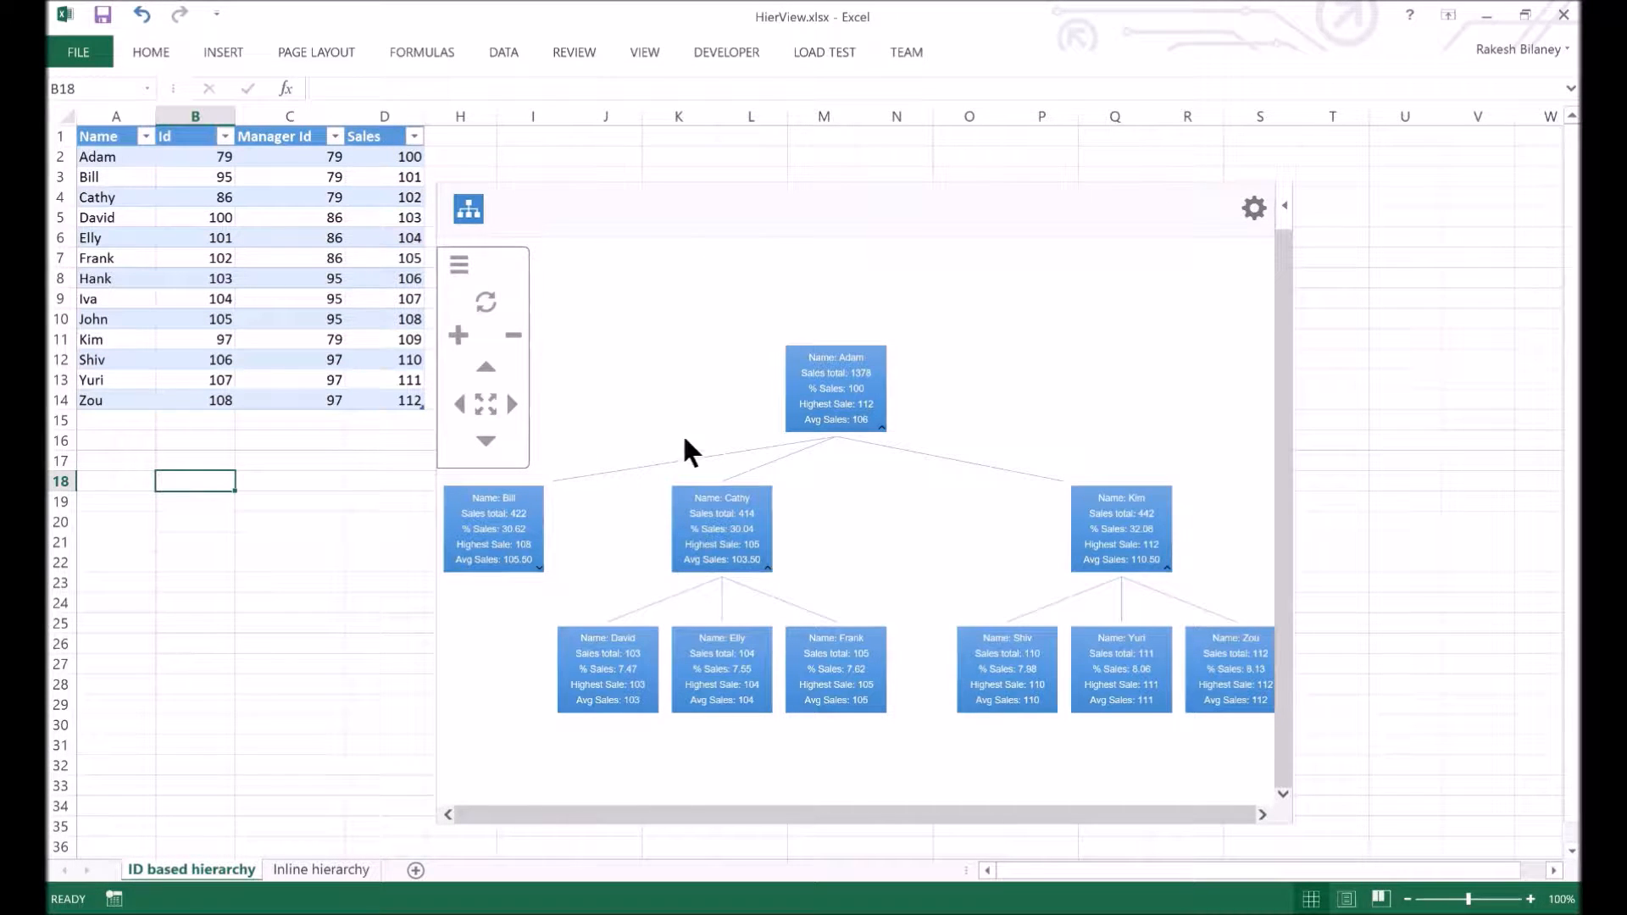
Step: Enlarge the diagram around the manager node with sales total 414 and reposition it by panning
scroll(766, 522, up, 3)
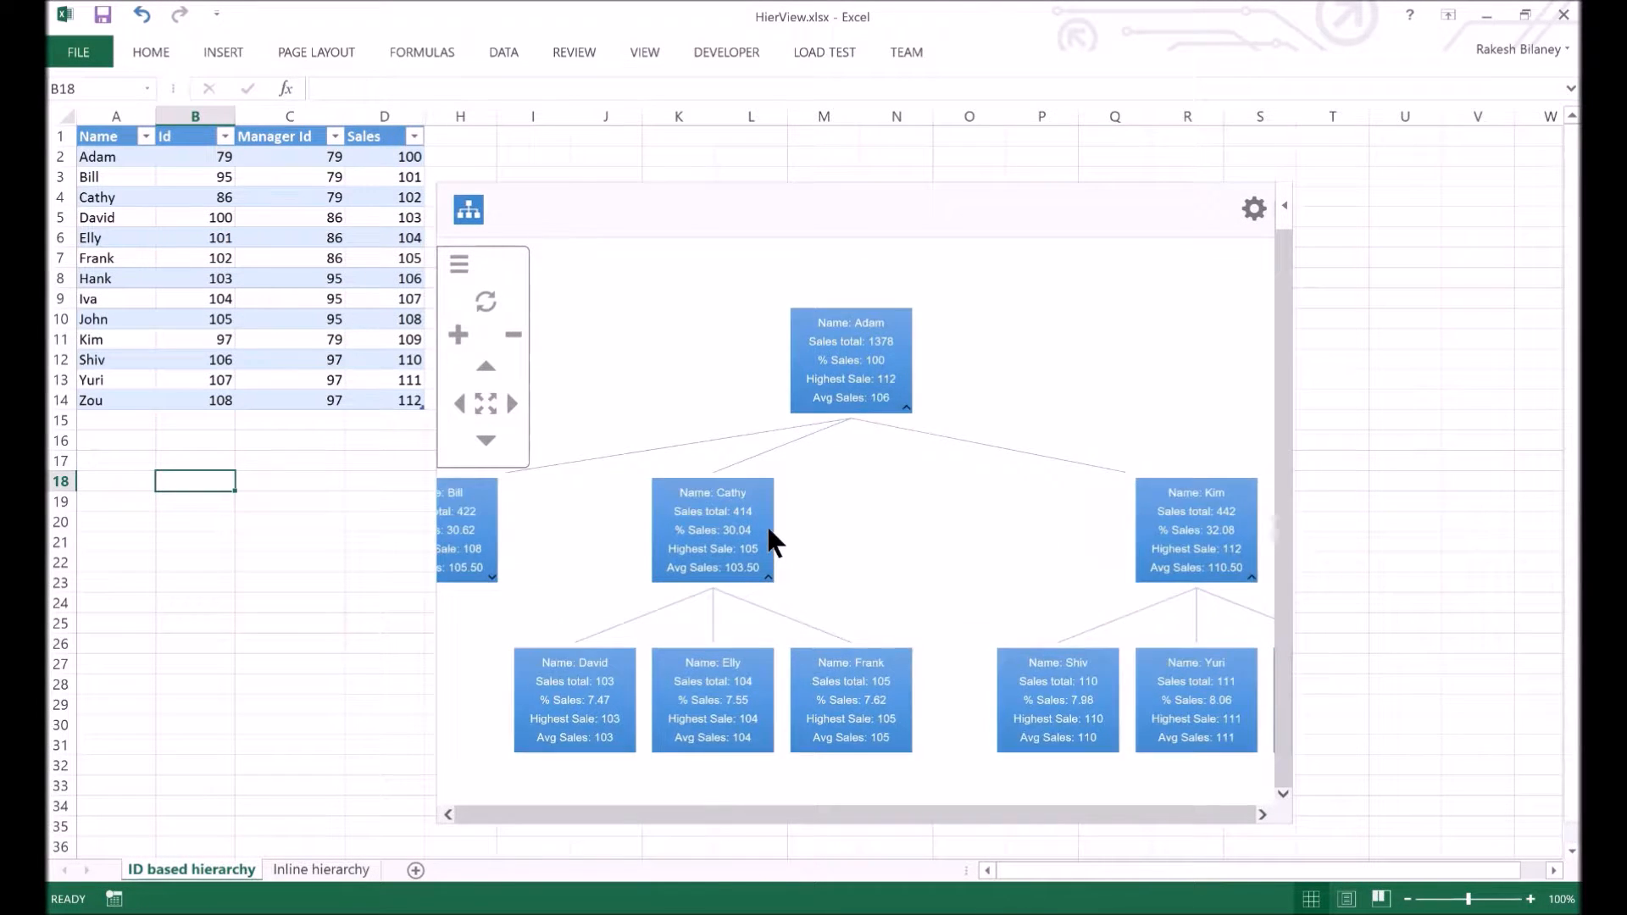
scroll(756, 527, up, 2)
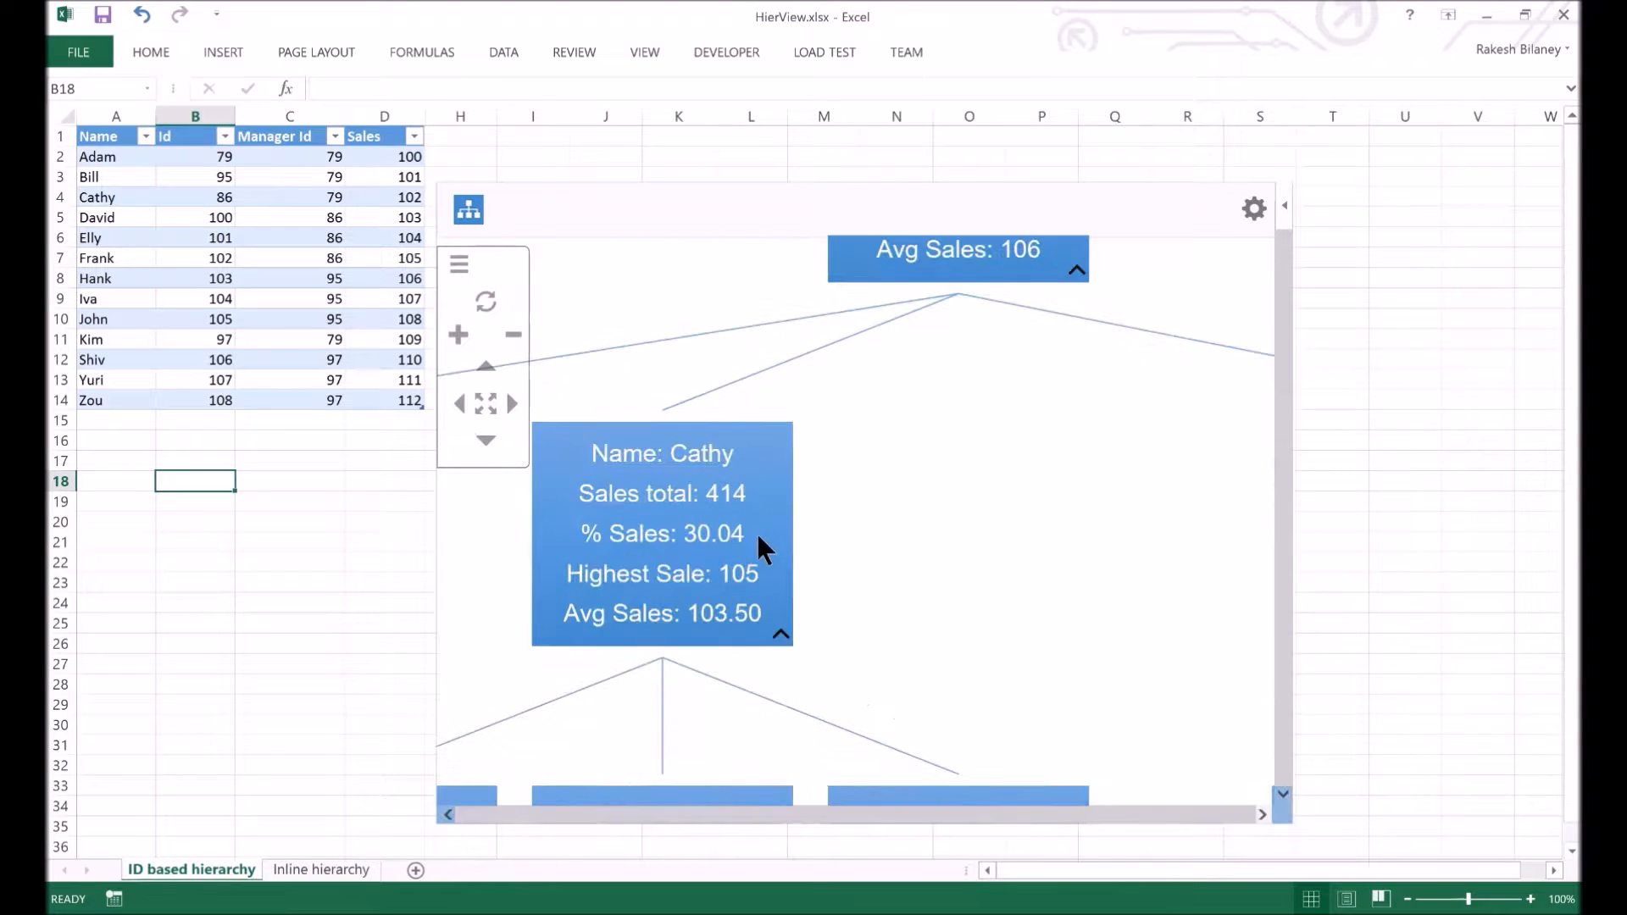
drag(827, 560, 1058, 430)
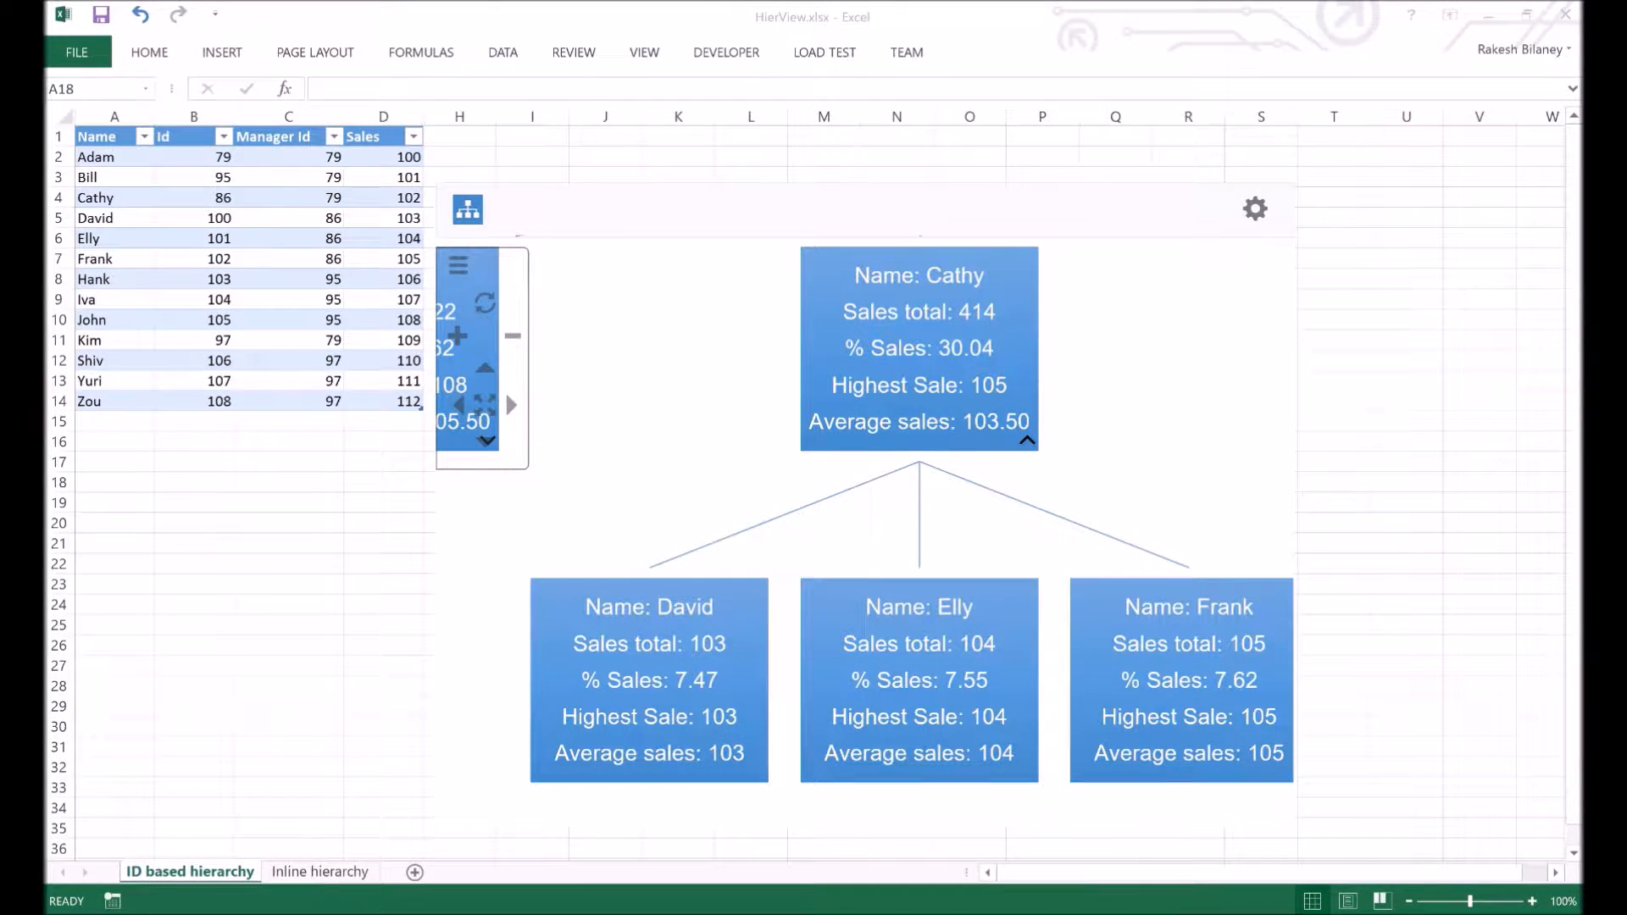
Step: Open the Inline hierarchy sheet and examine how row 3's country and state values correspond to the diagram nodes
click(190, 628)
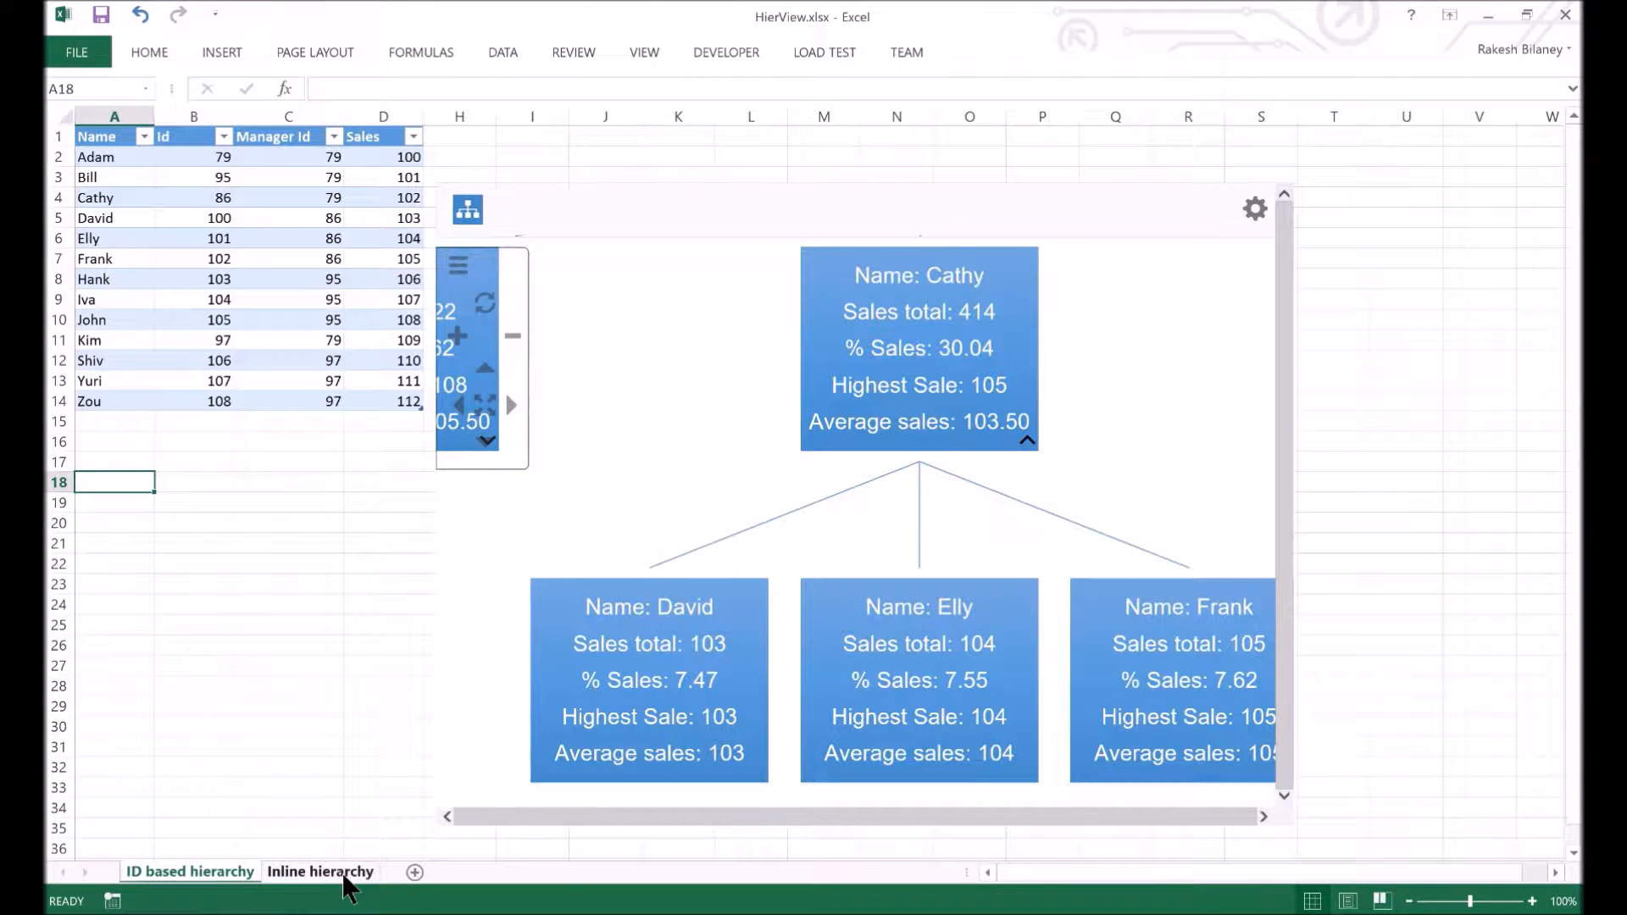
click(344, 875)
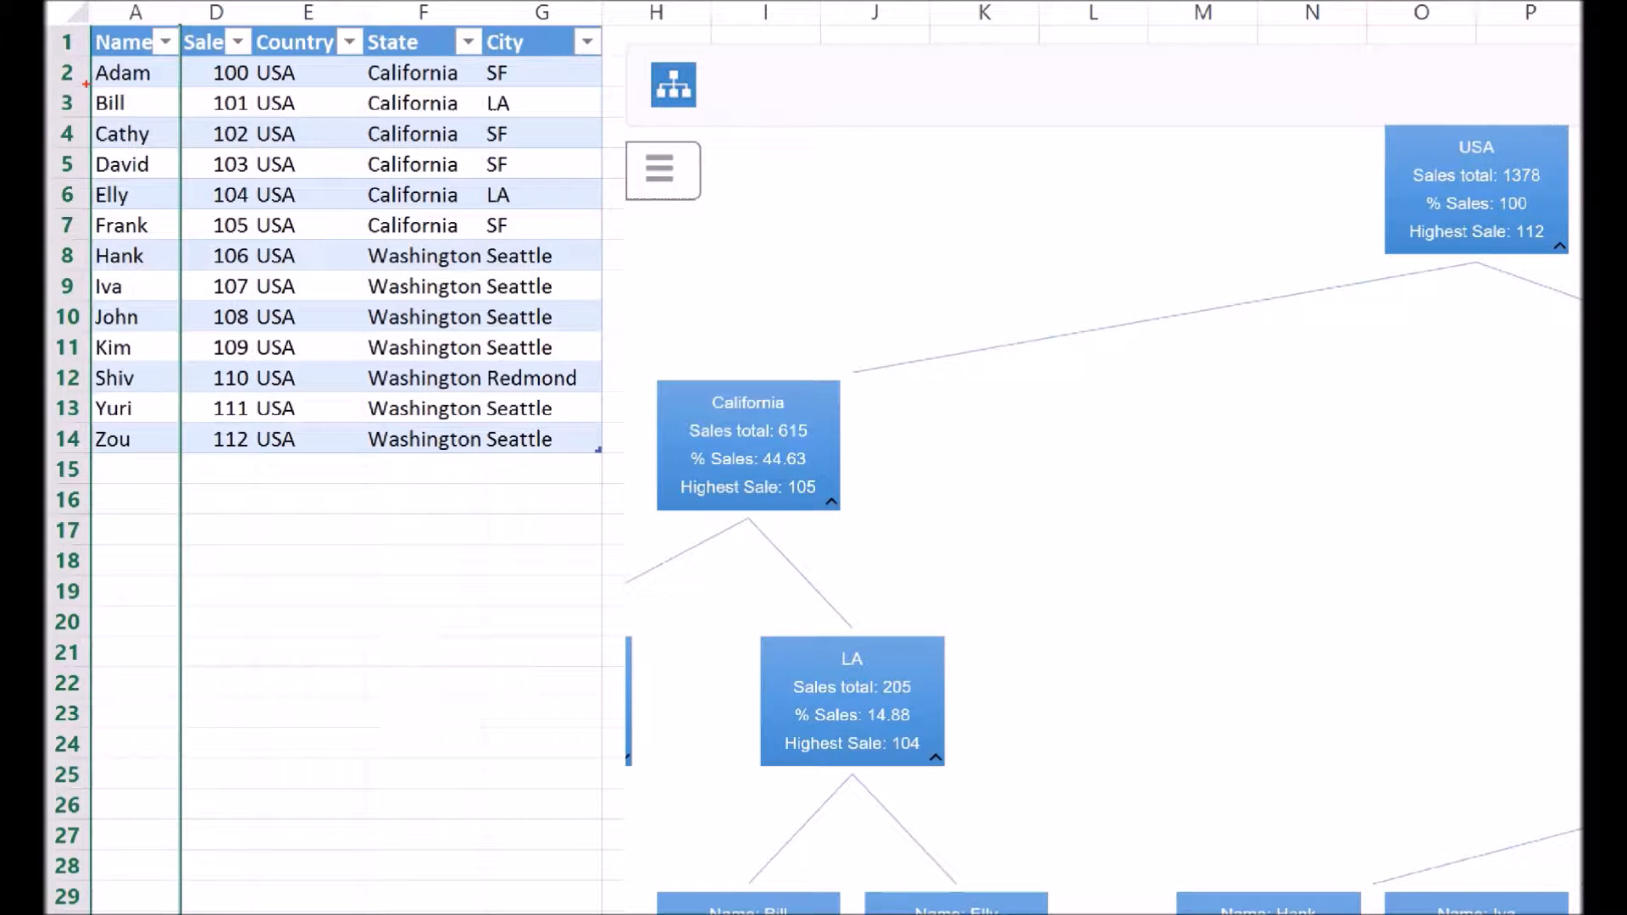
mouse_move(86, 82)
mouse_down()
mouse_move(163, 122)
mouse_move(609, 122)
mouse_up()
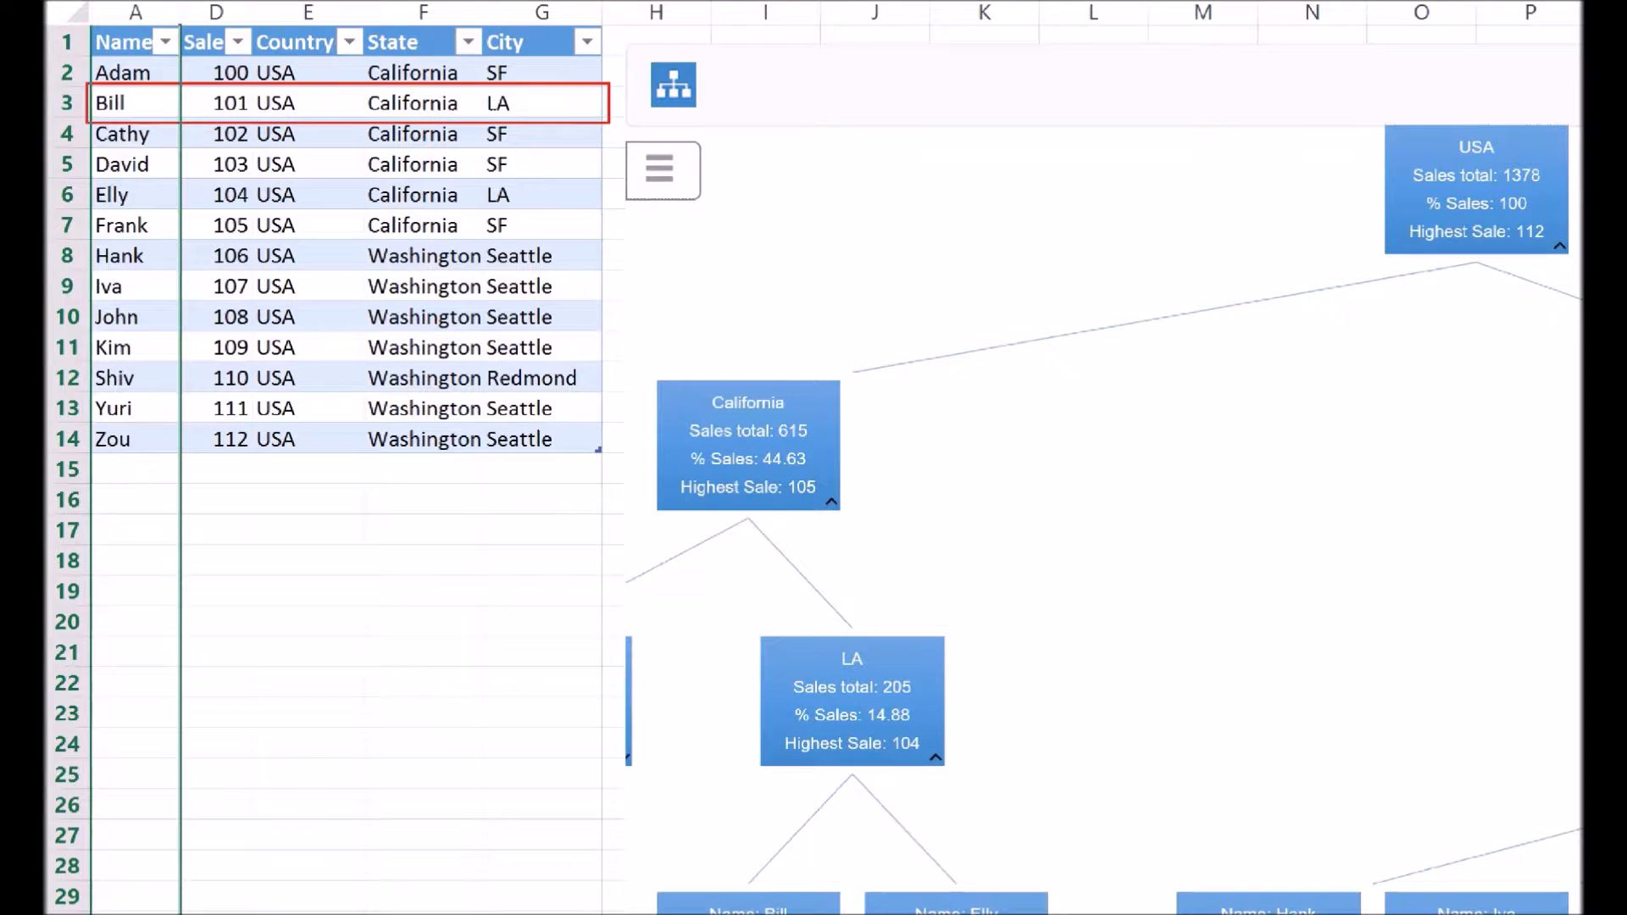
mouse_move(1432, 159)
mouse_down()
mouse_move(1085, 273)
mouse_move(428, 148)
mouse_move(311, 103)
mouse_up()
drag(760, 394, 440, 111)
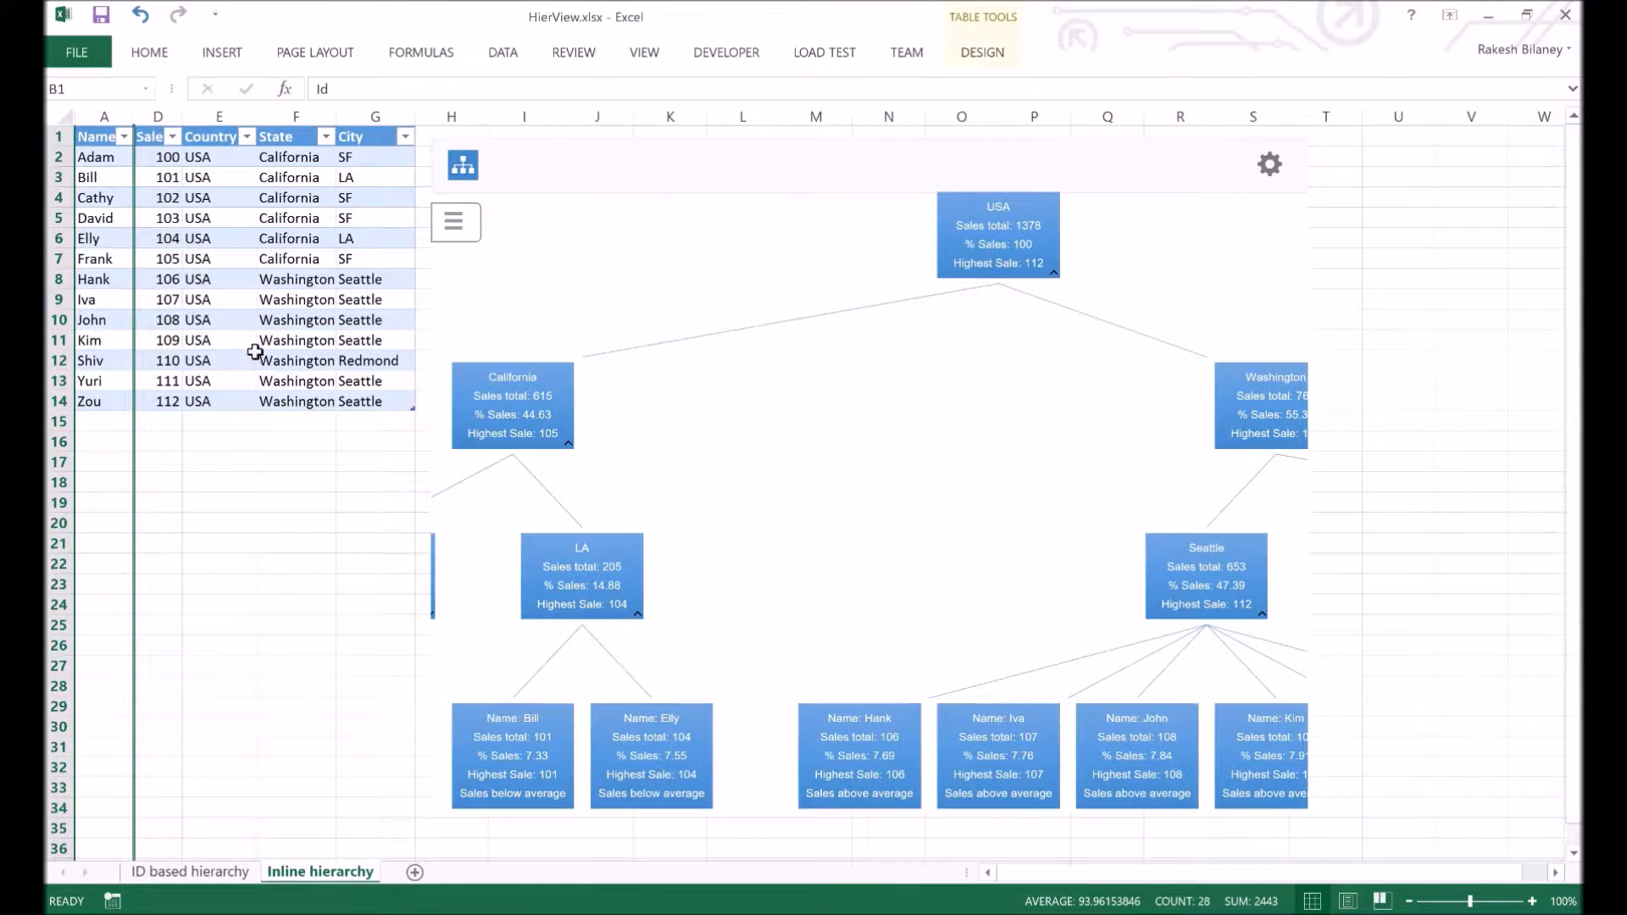
Step: Examine the average-sales labels on the employee nodes beneath LA and Seattle in the inline hierarchy diagram
drag(839, 576, 852, 486)
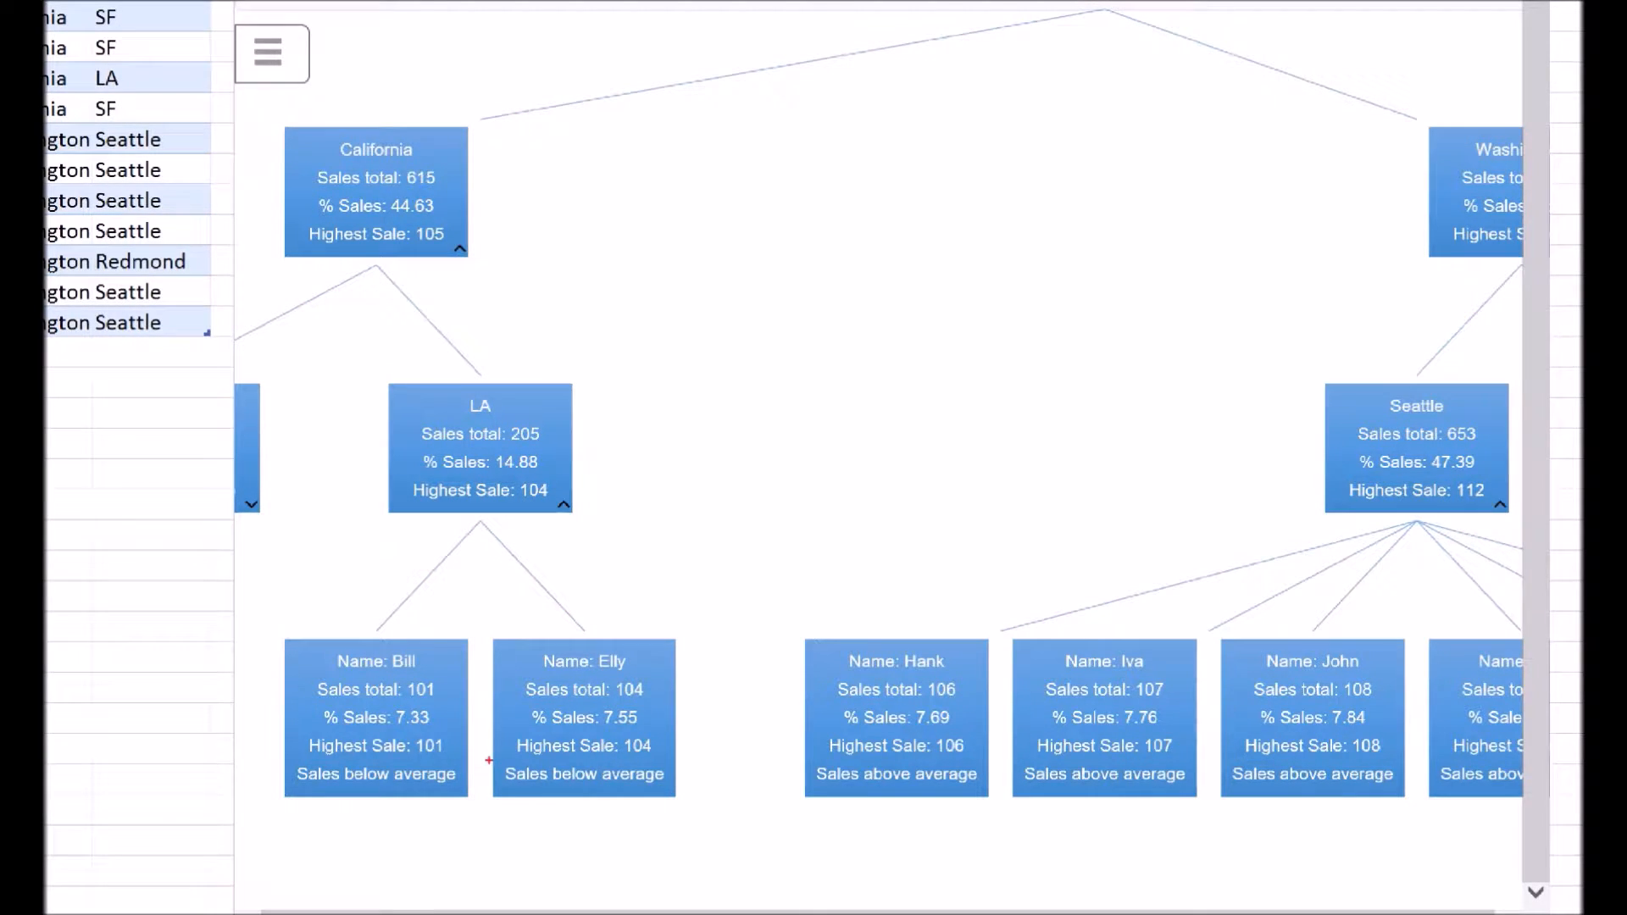
drag(489, 764, 708, 804)
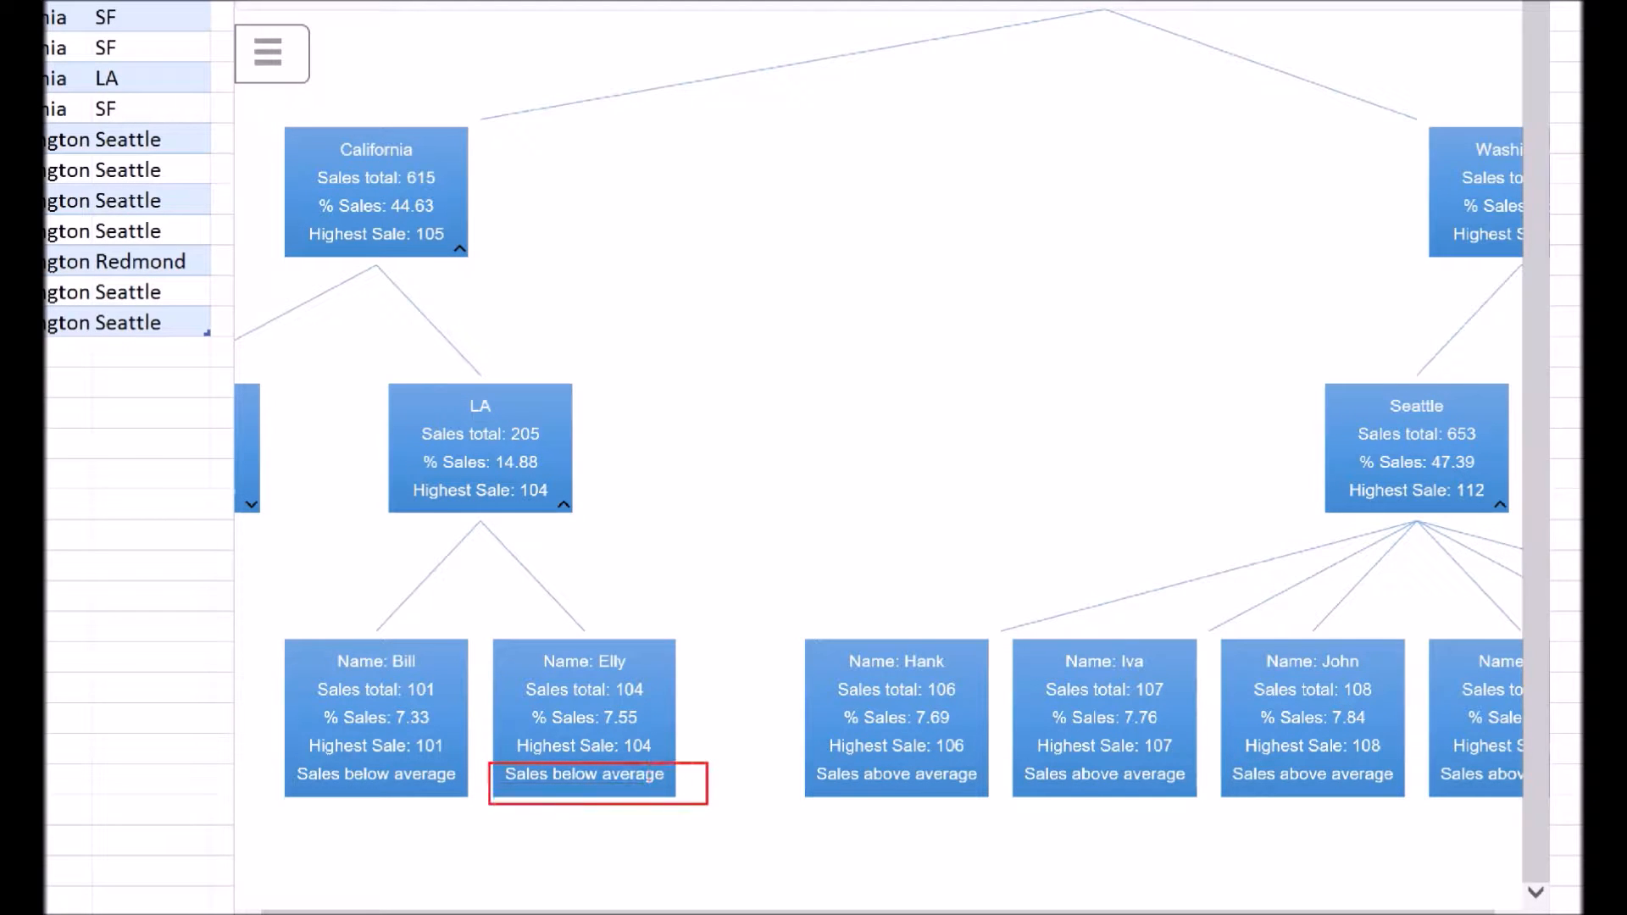
drag(273, 752, 481, 820)
mouse_move(787, 768)
mouse_down()
mouse_move(1014, 798)
mouse_move(1016, 816)
mouse_up()
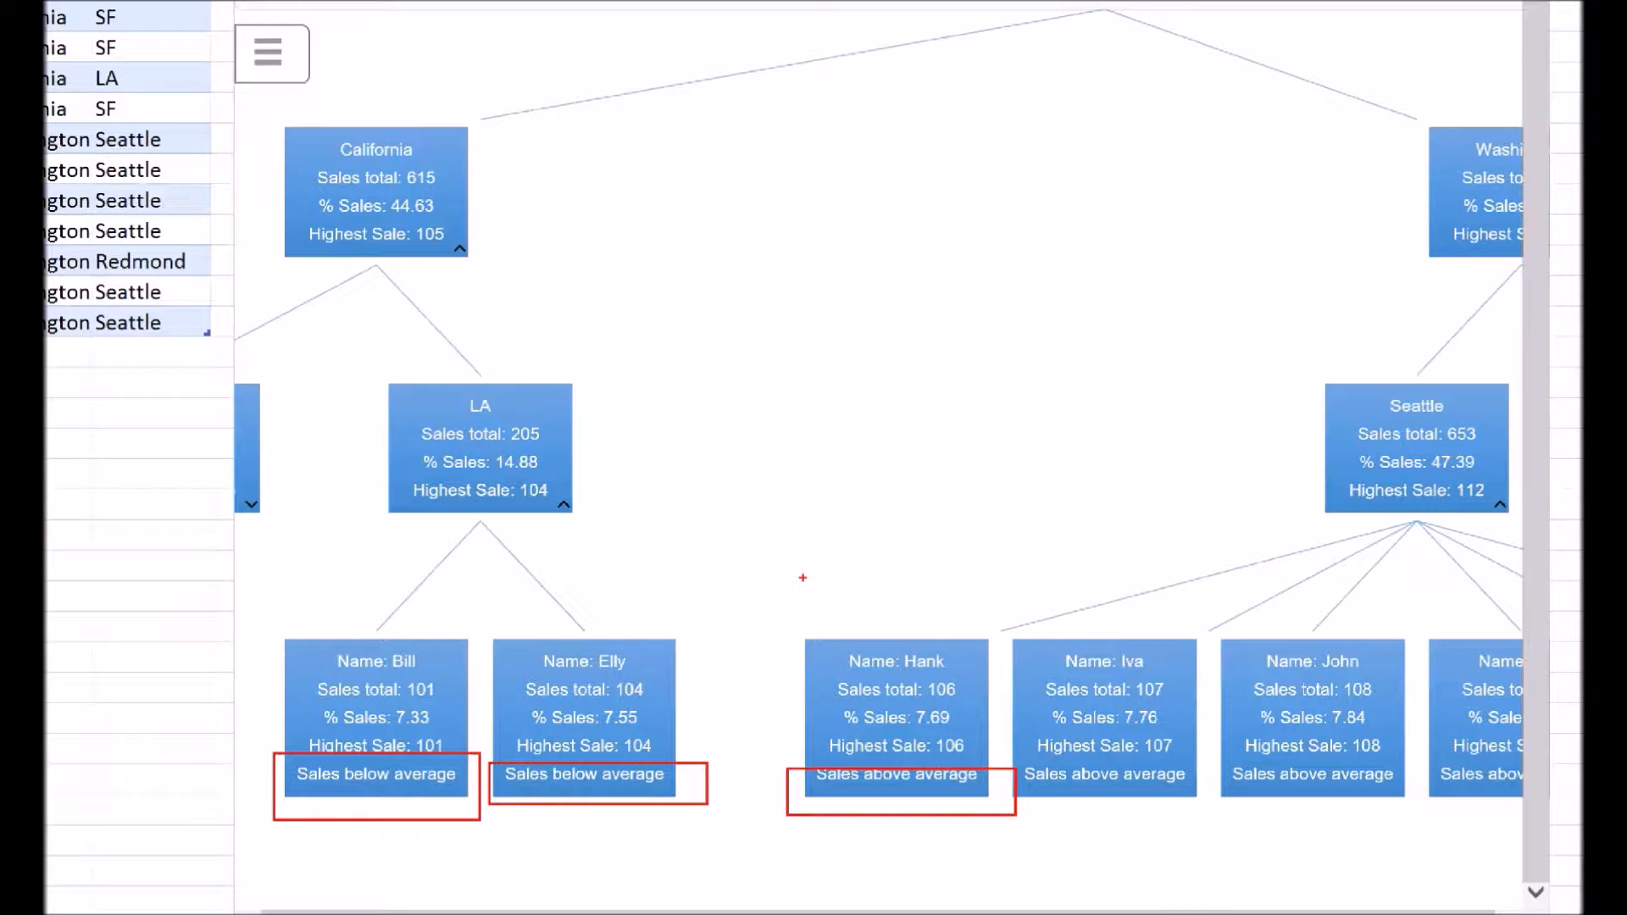
key(Escape)
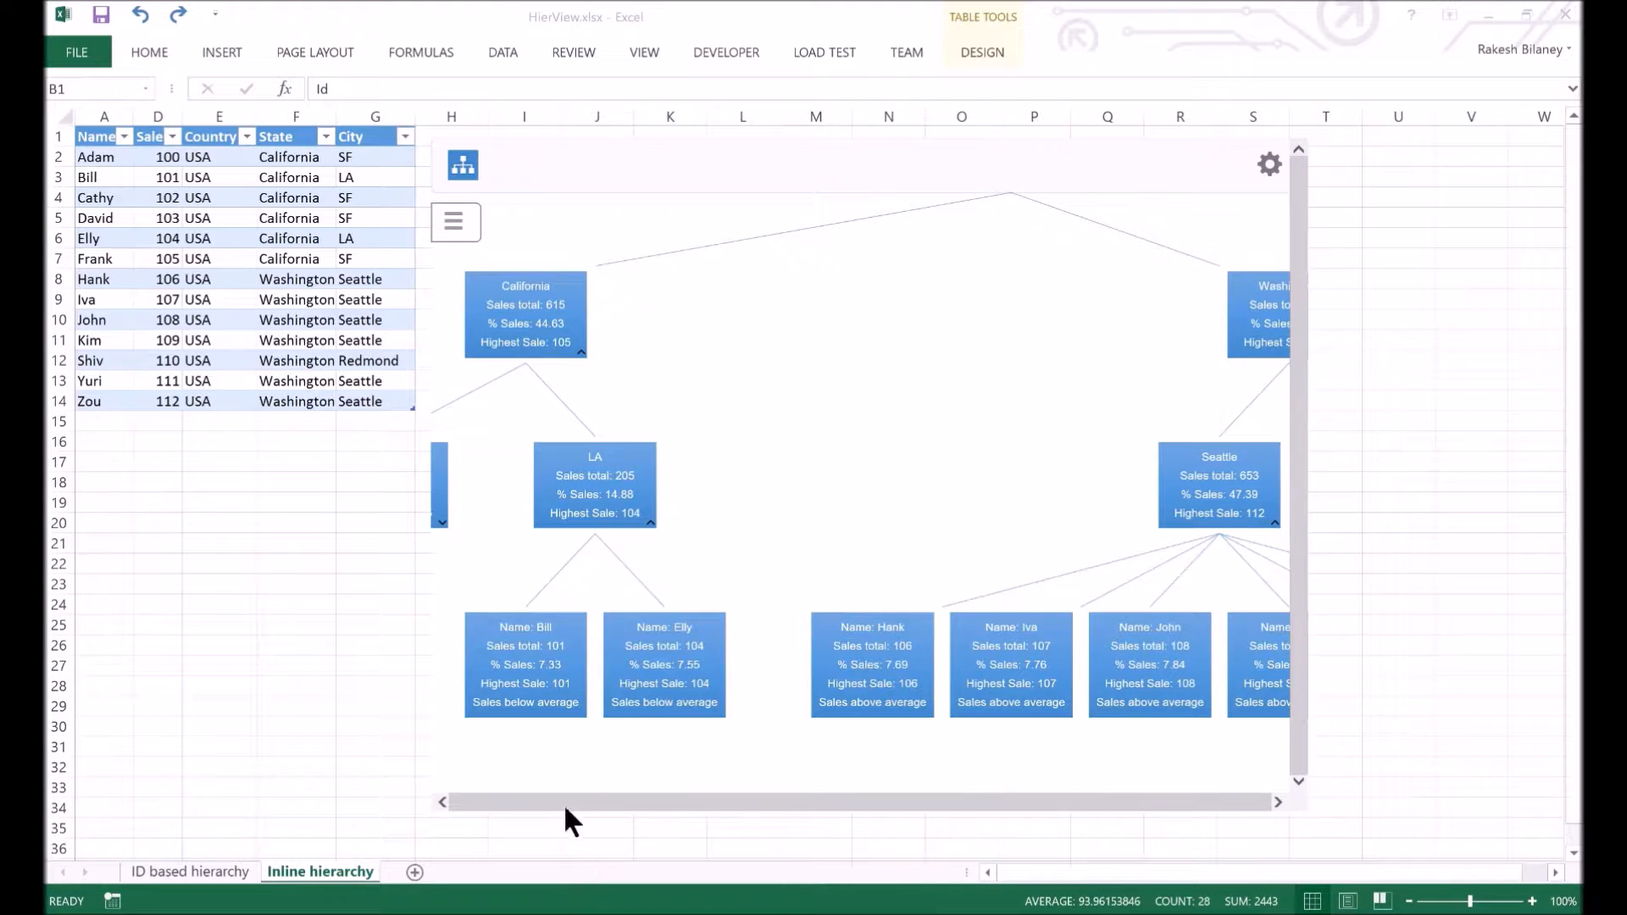
Step: Delete the existing hierarchy diagram from the ID based hierarchy sheet
click(175, 874)
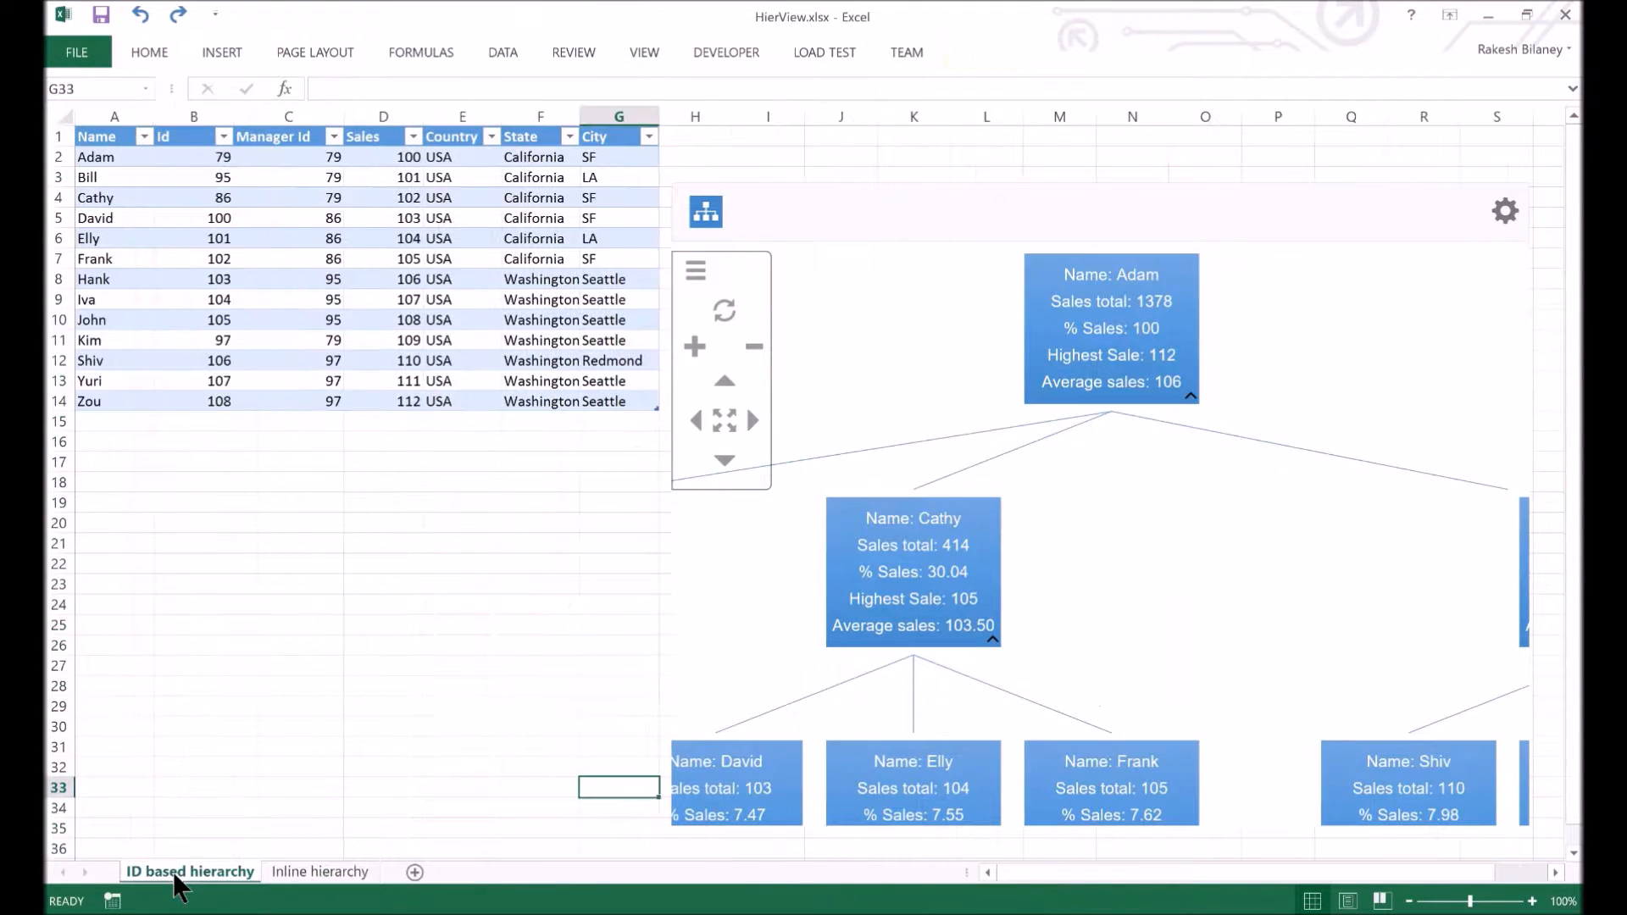
click(789, 194)
key(Delete)
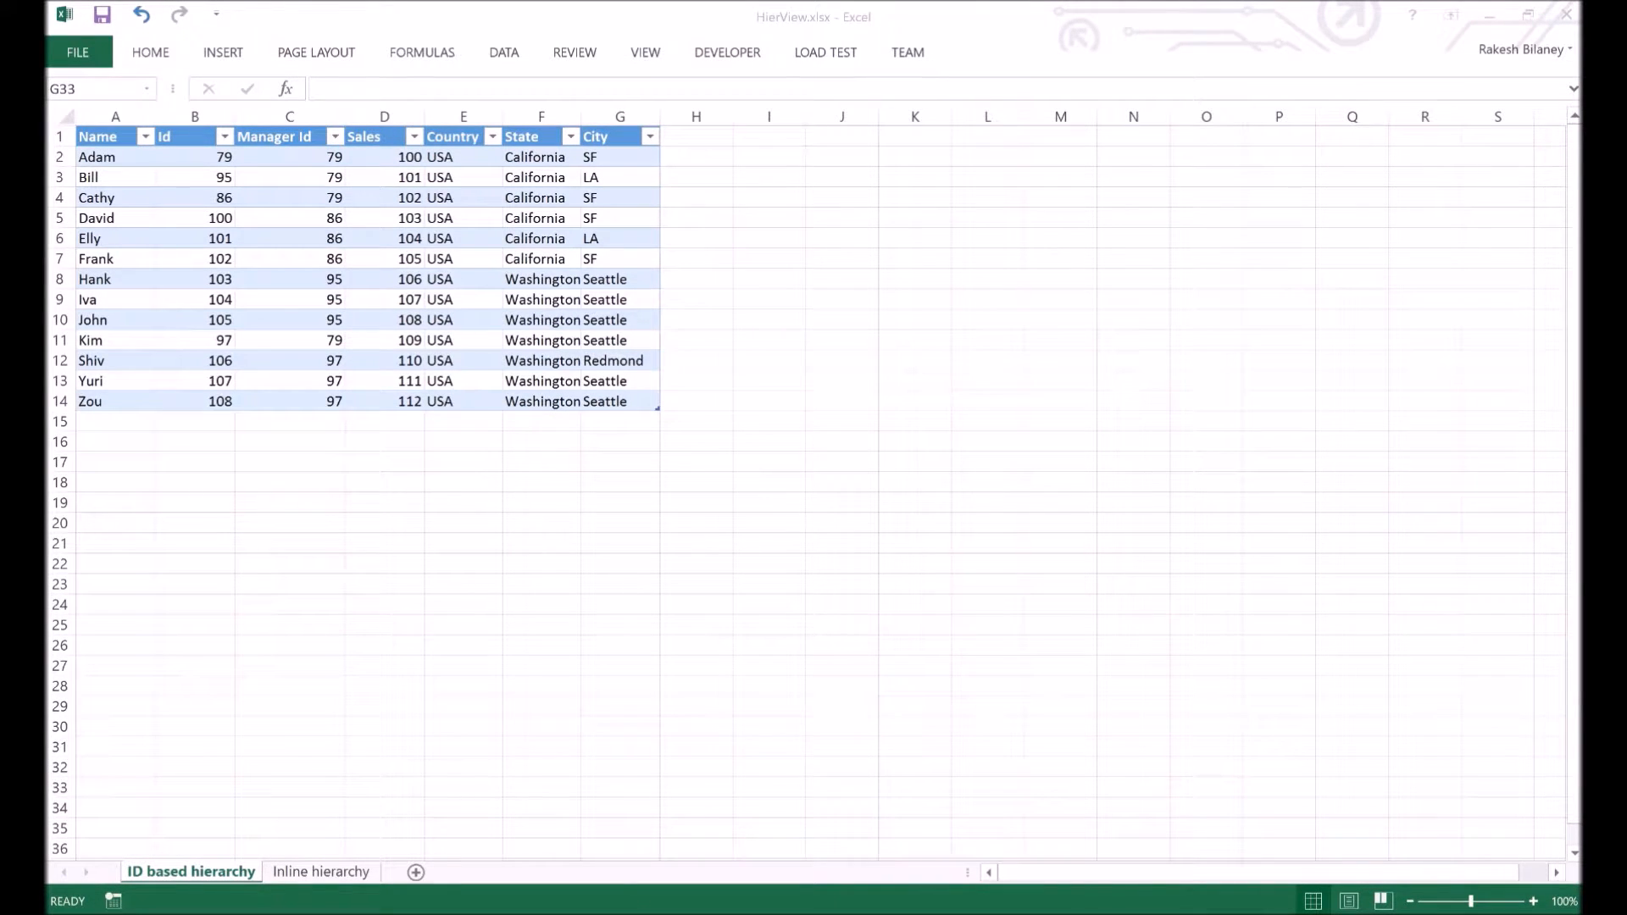
Step: Insert the HierView app into the ID based hierarchy sheet and open its data settings
click(185, 644)
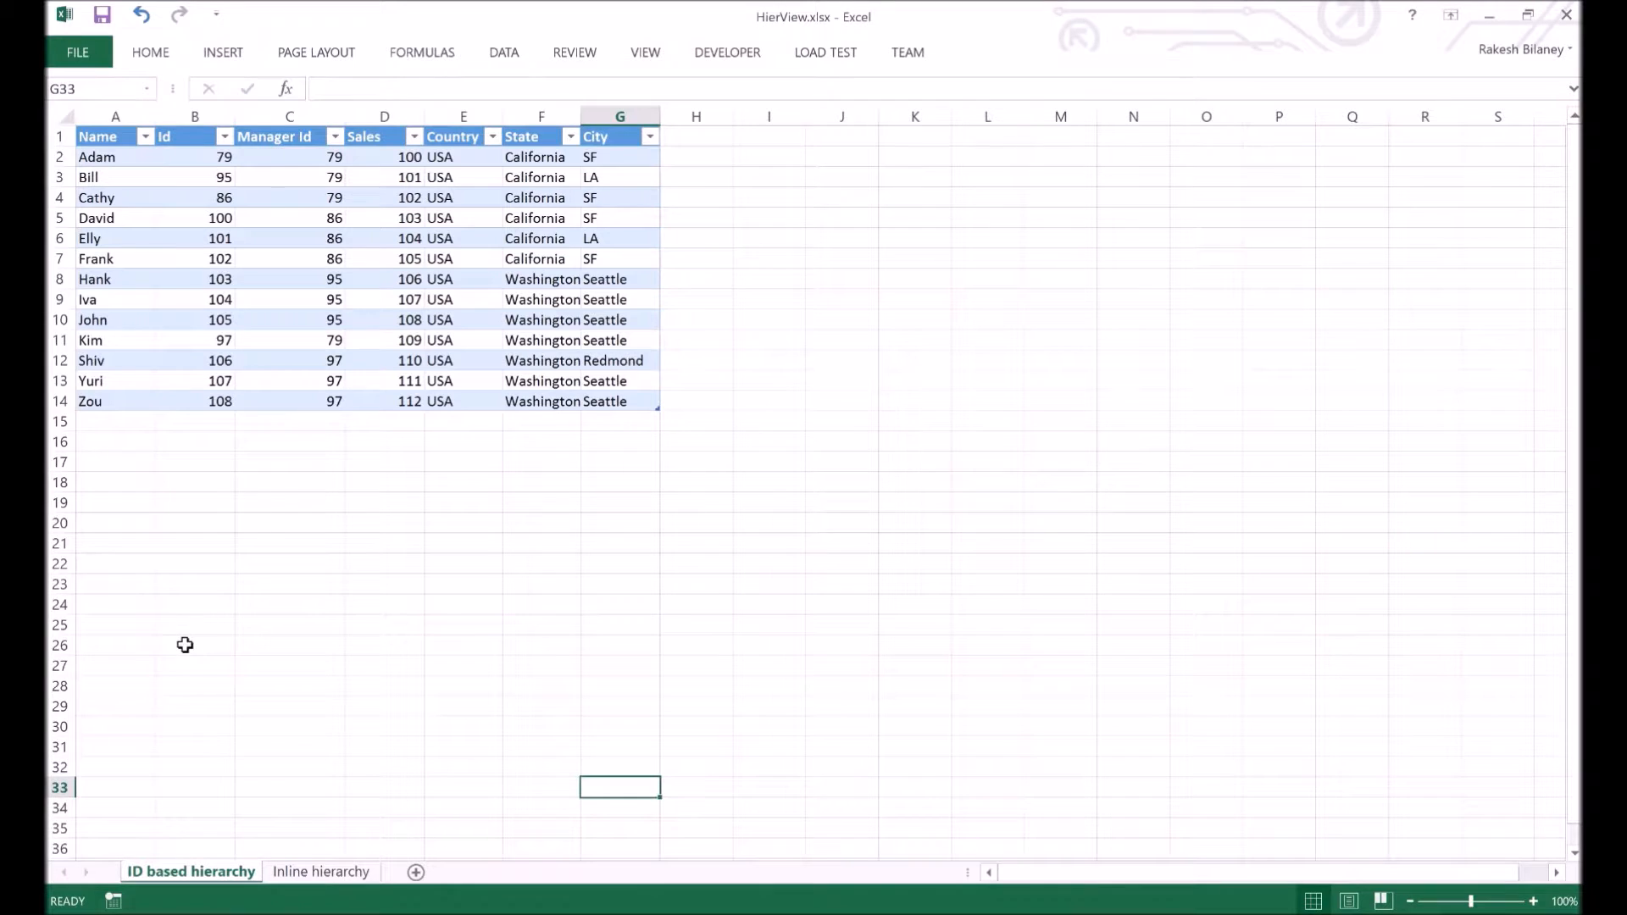
click(223, 52)
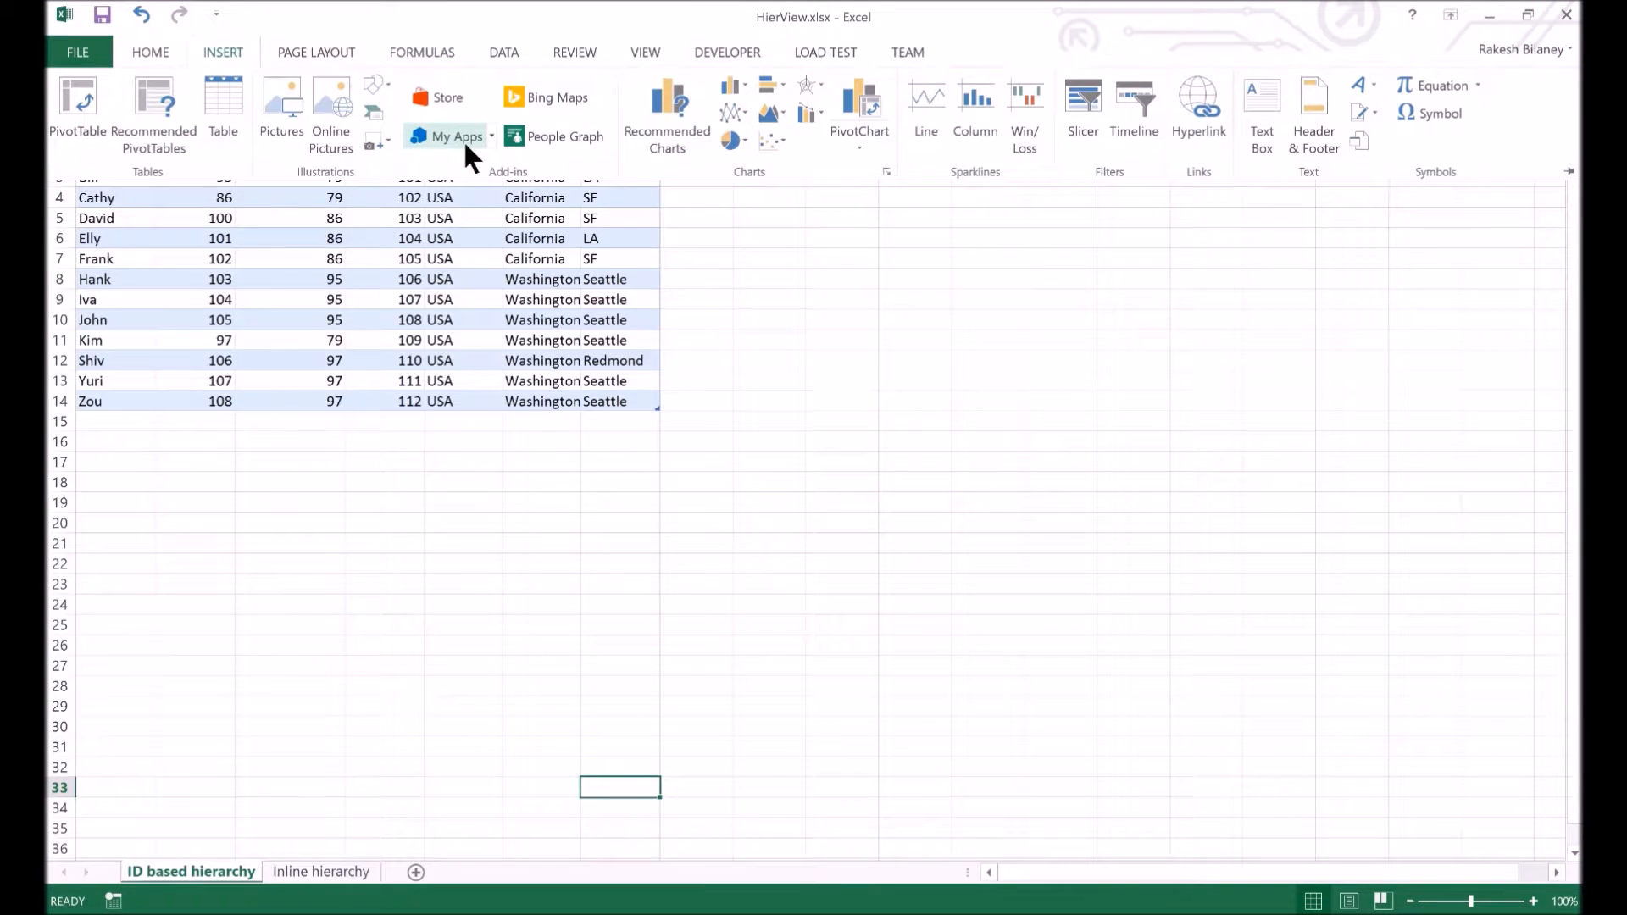
click(492, 133)
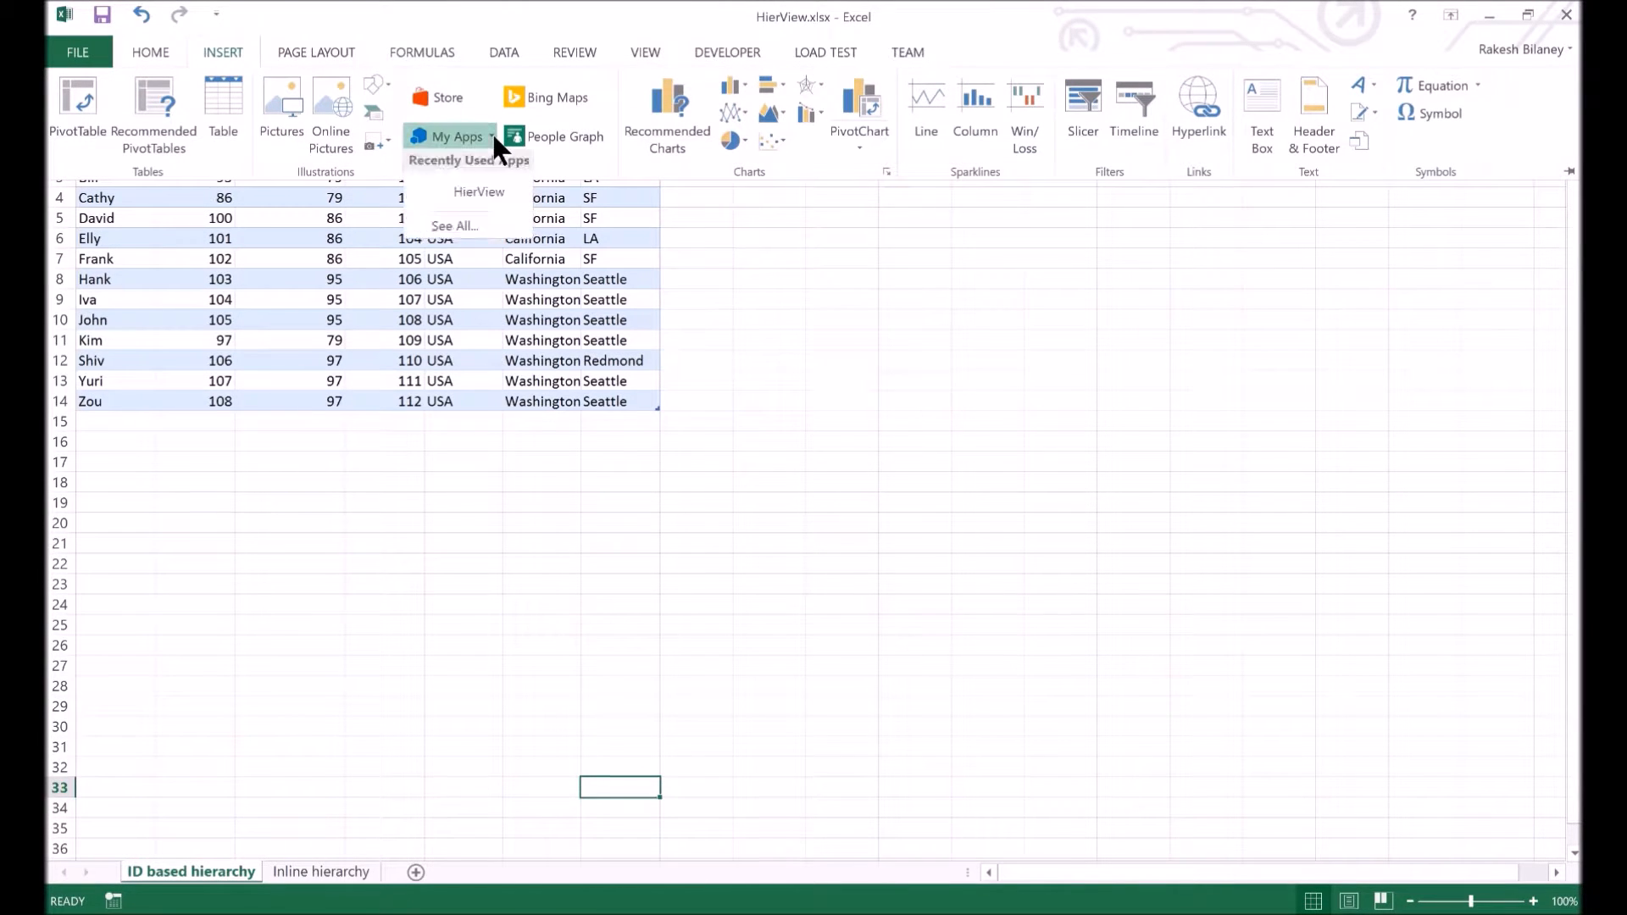
click(499, 190)
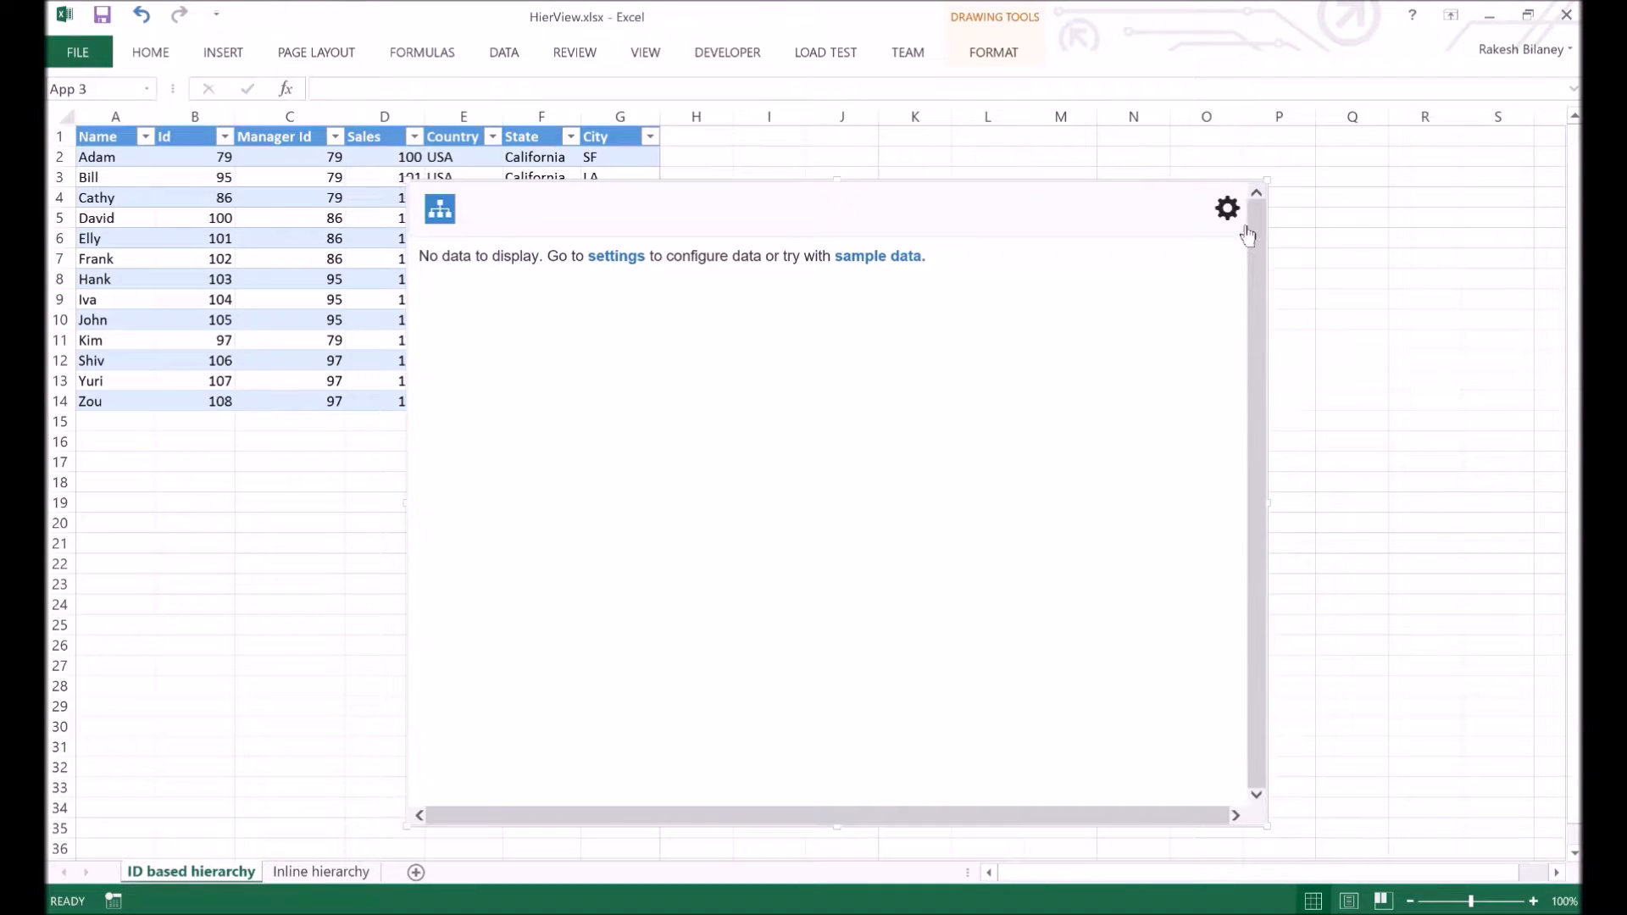
click(1245, 227)
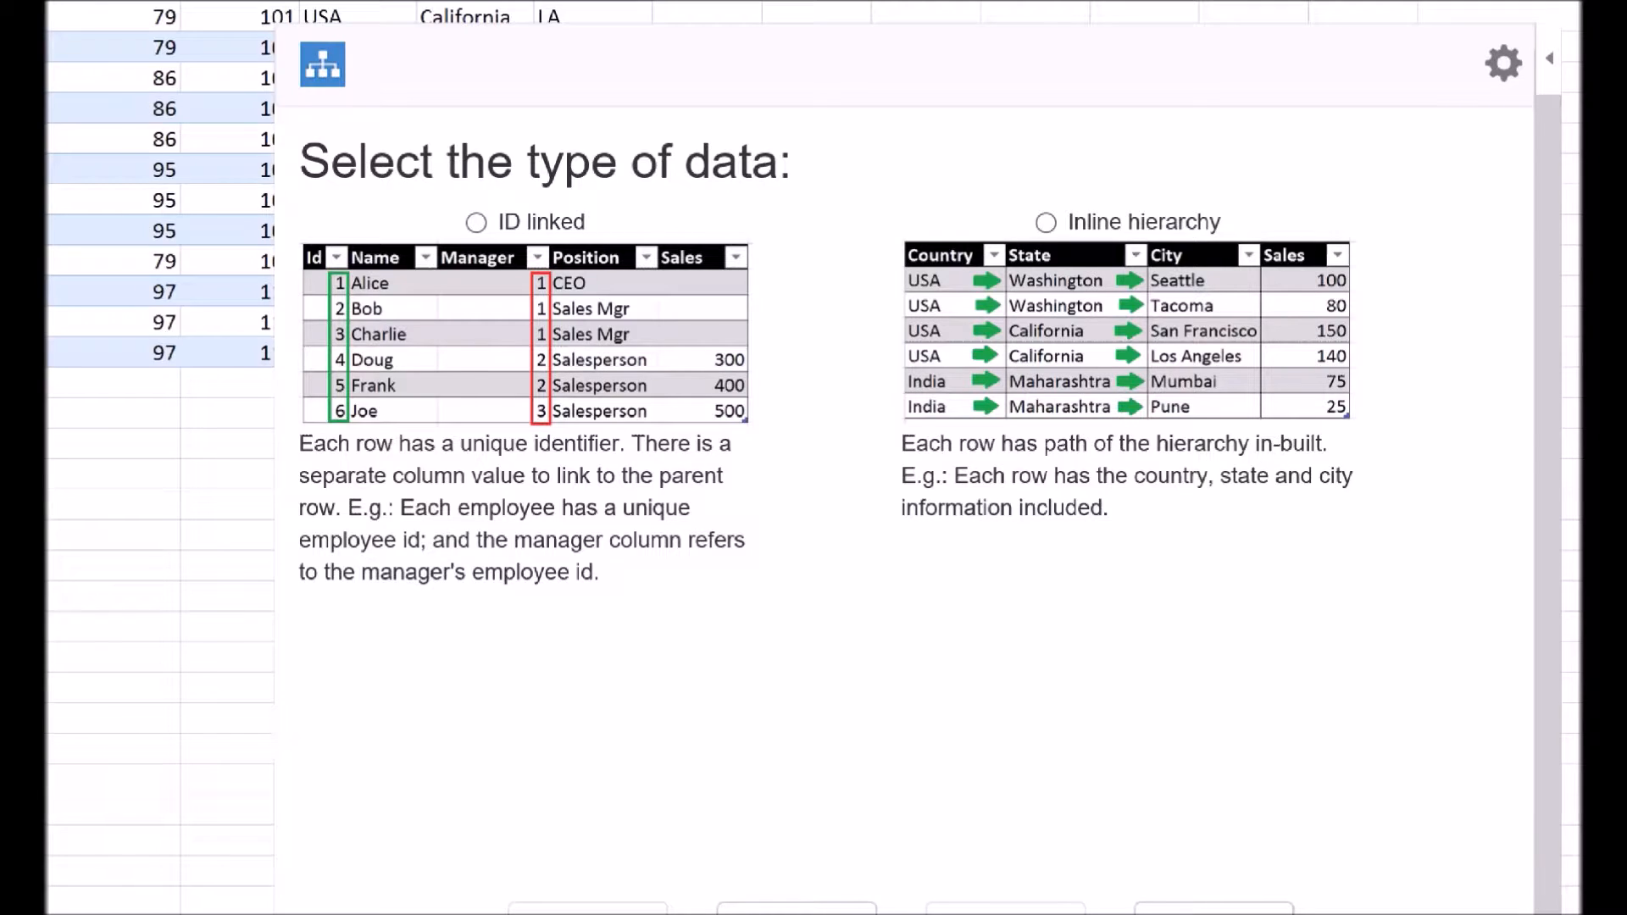
Step: Set the data type to ID linked and use the whole employee table, A1:G14 including headers, as the data source
click(522, 227)
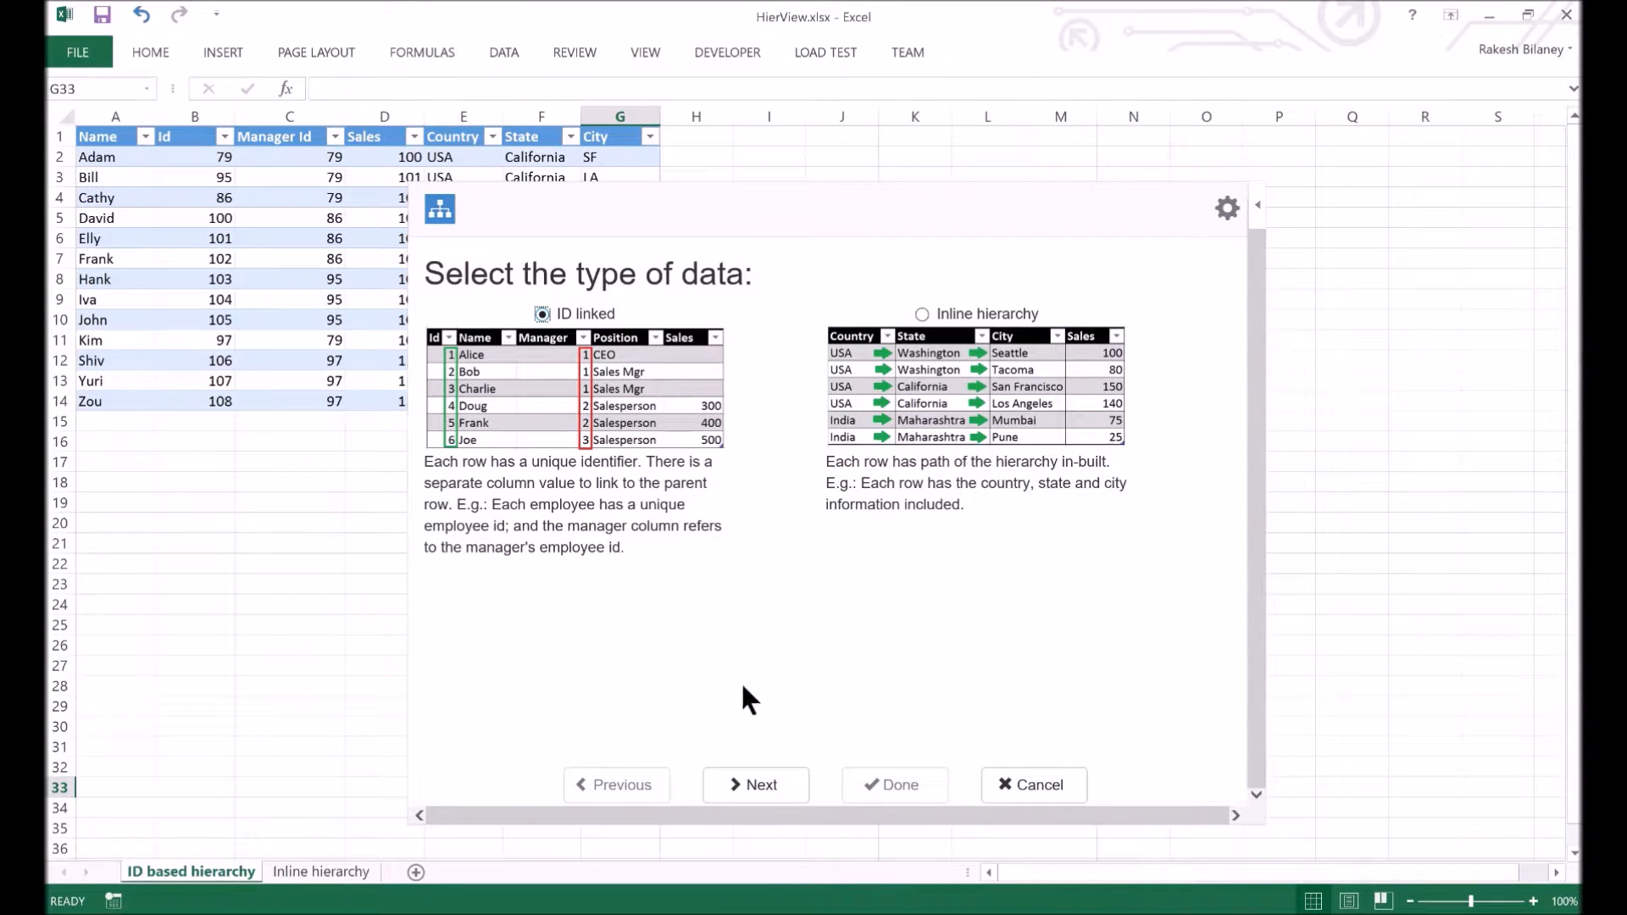
click(762, 786)
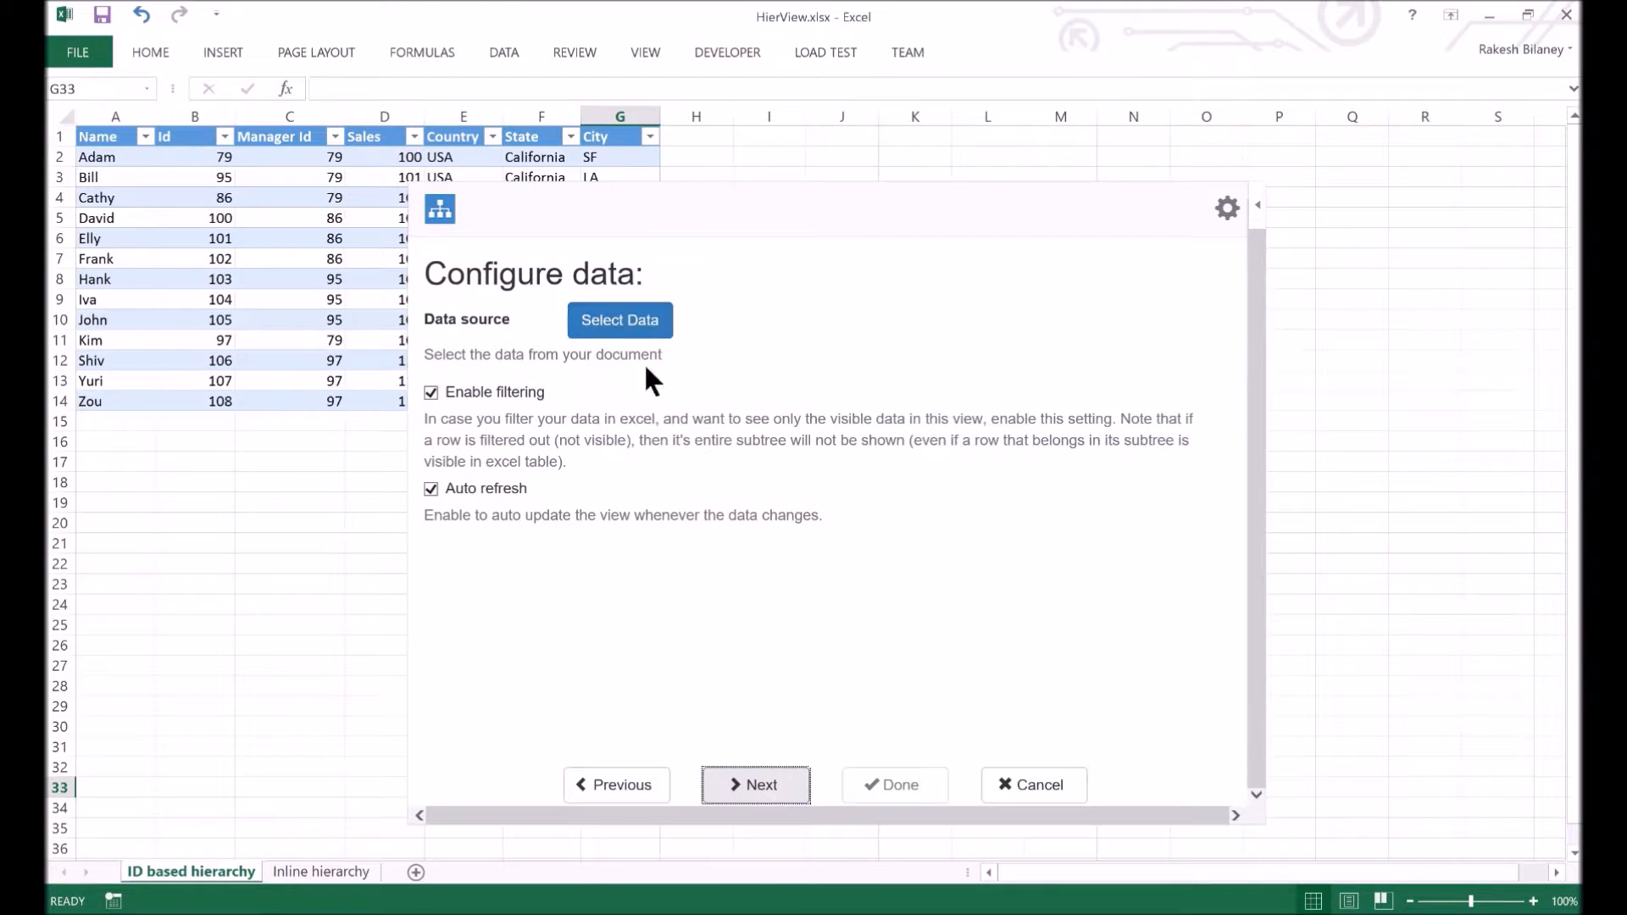
click(644, 339)
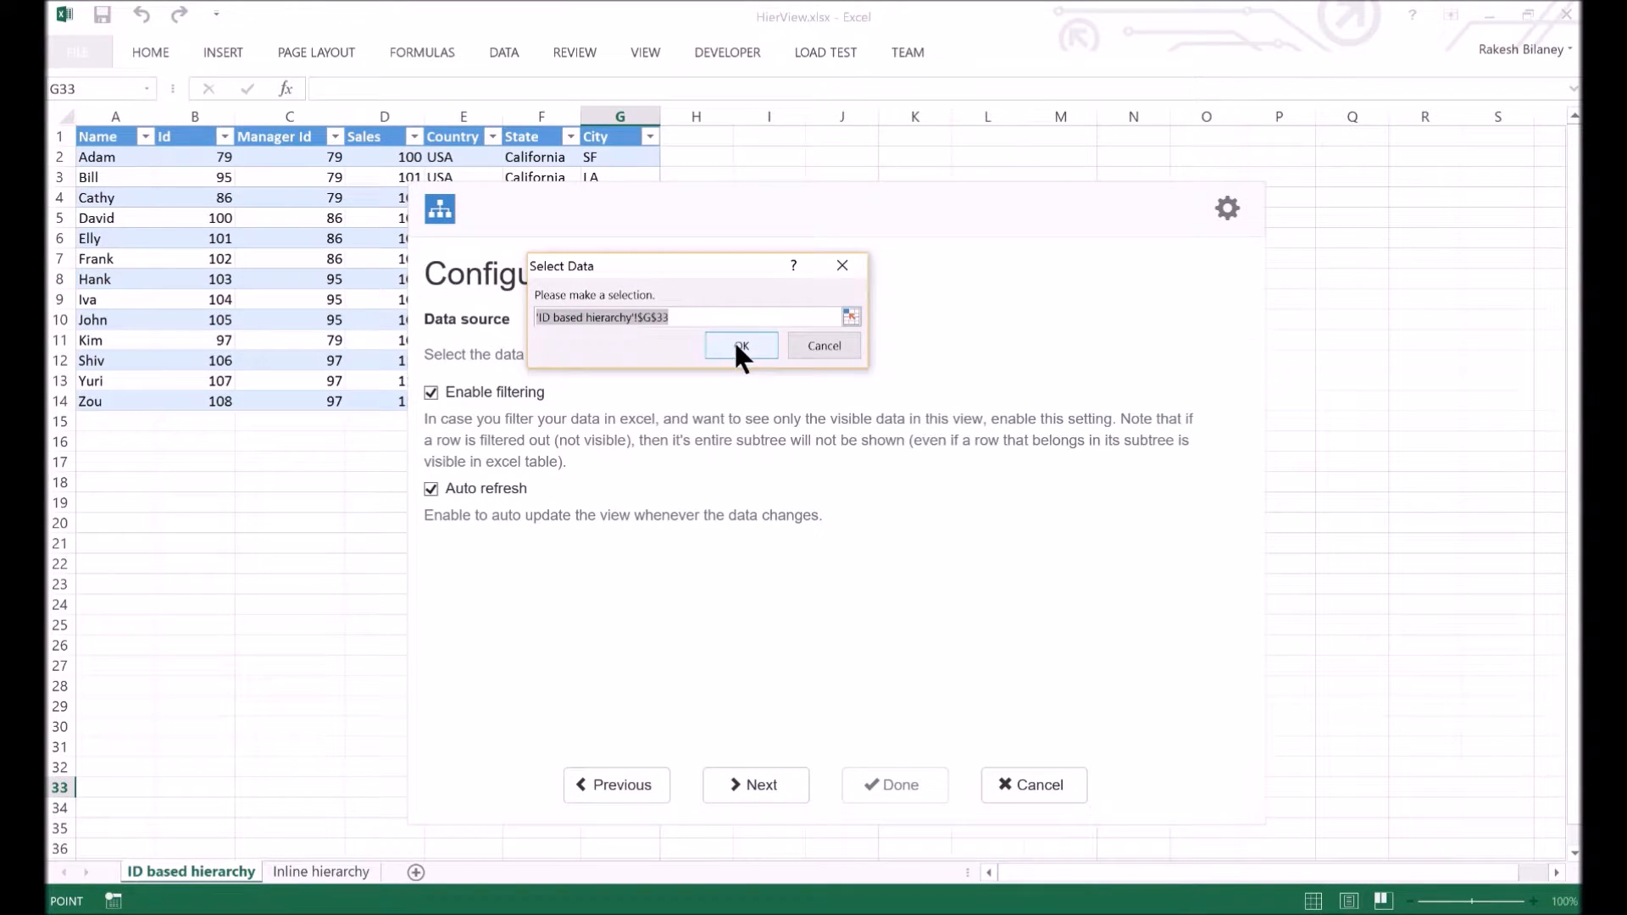
drag(126, 148, 628, 401)
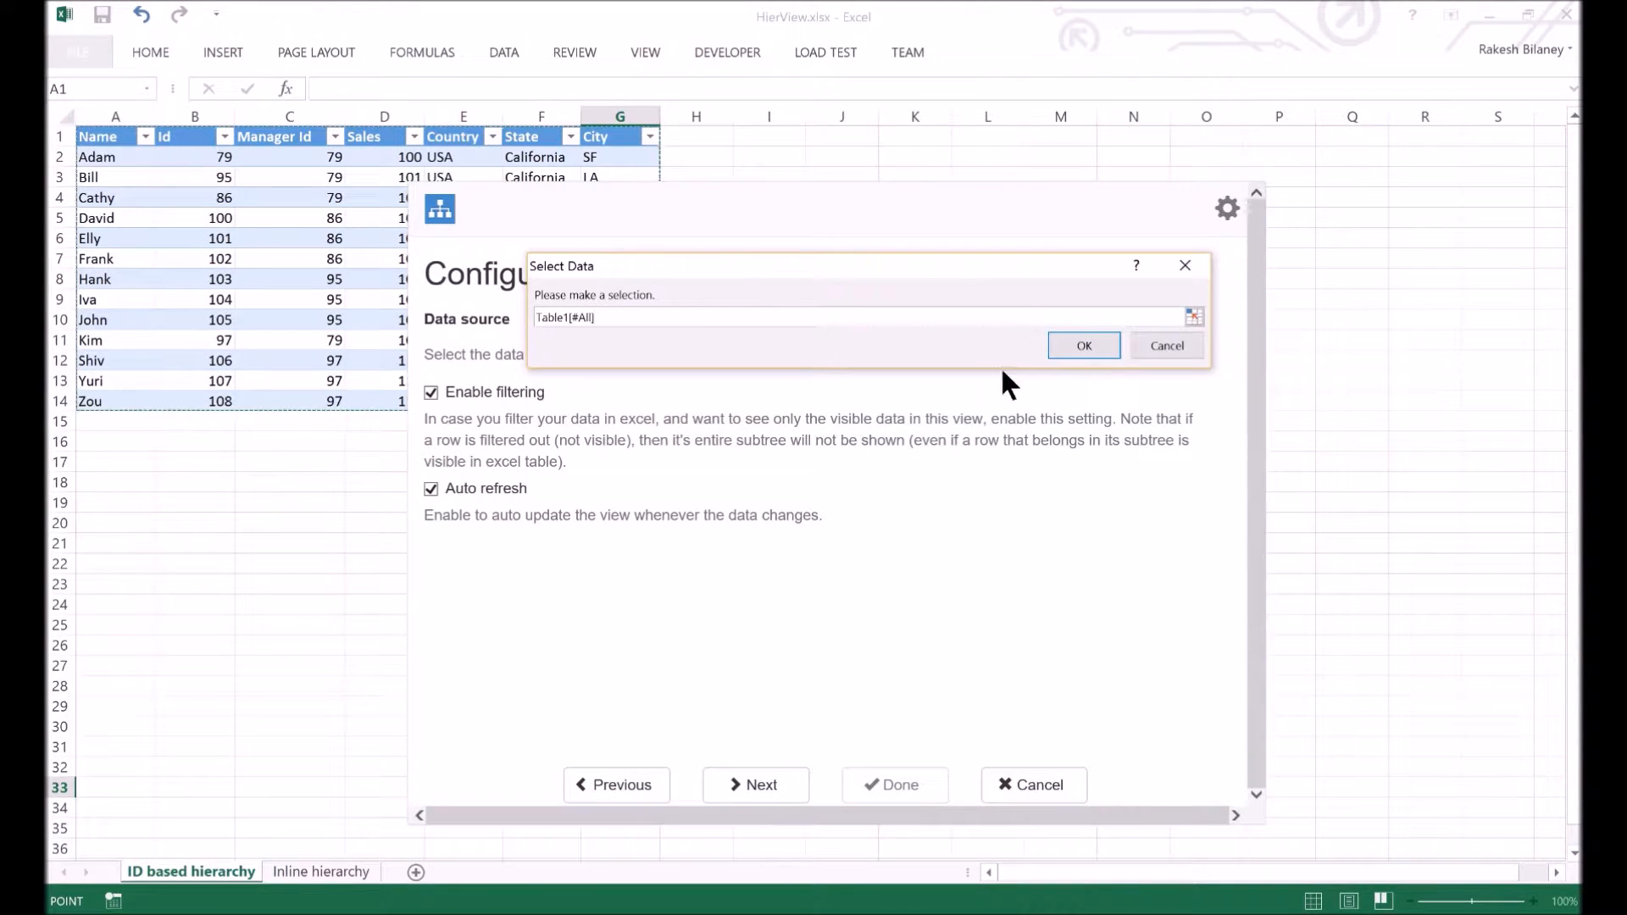
click(1084, 345)
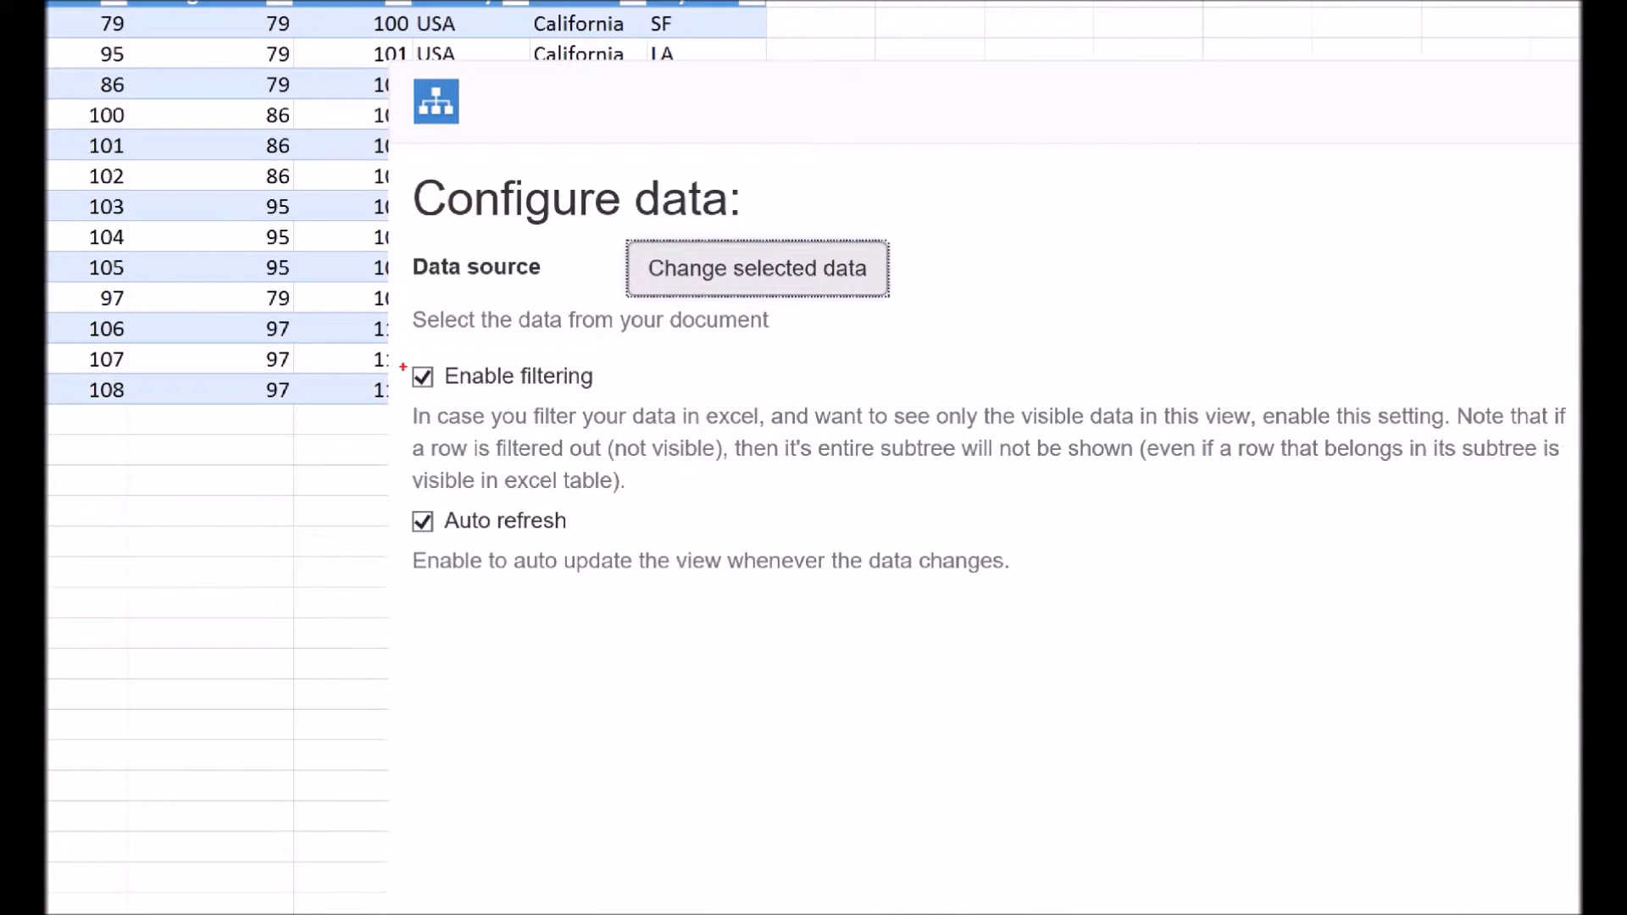
mouse_move(407, 354)
mouse_down()
mouse_move(844, 616)
mouse_move(1583, 608)
mouse_move(1556, 610)
mouse_up()
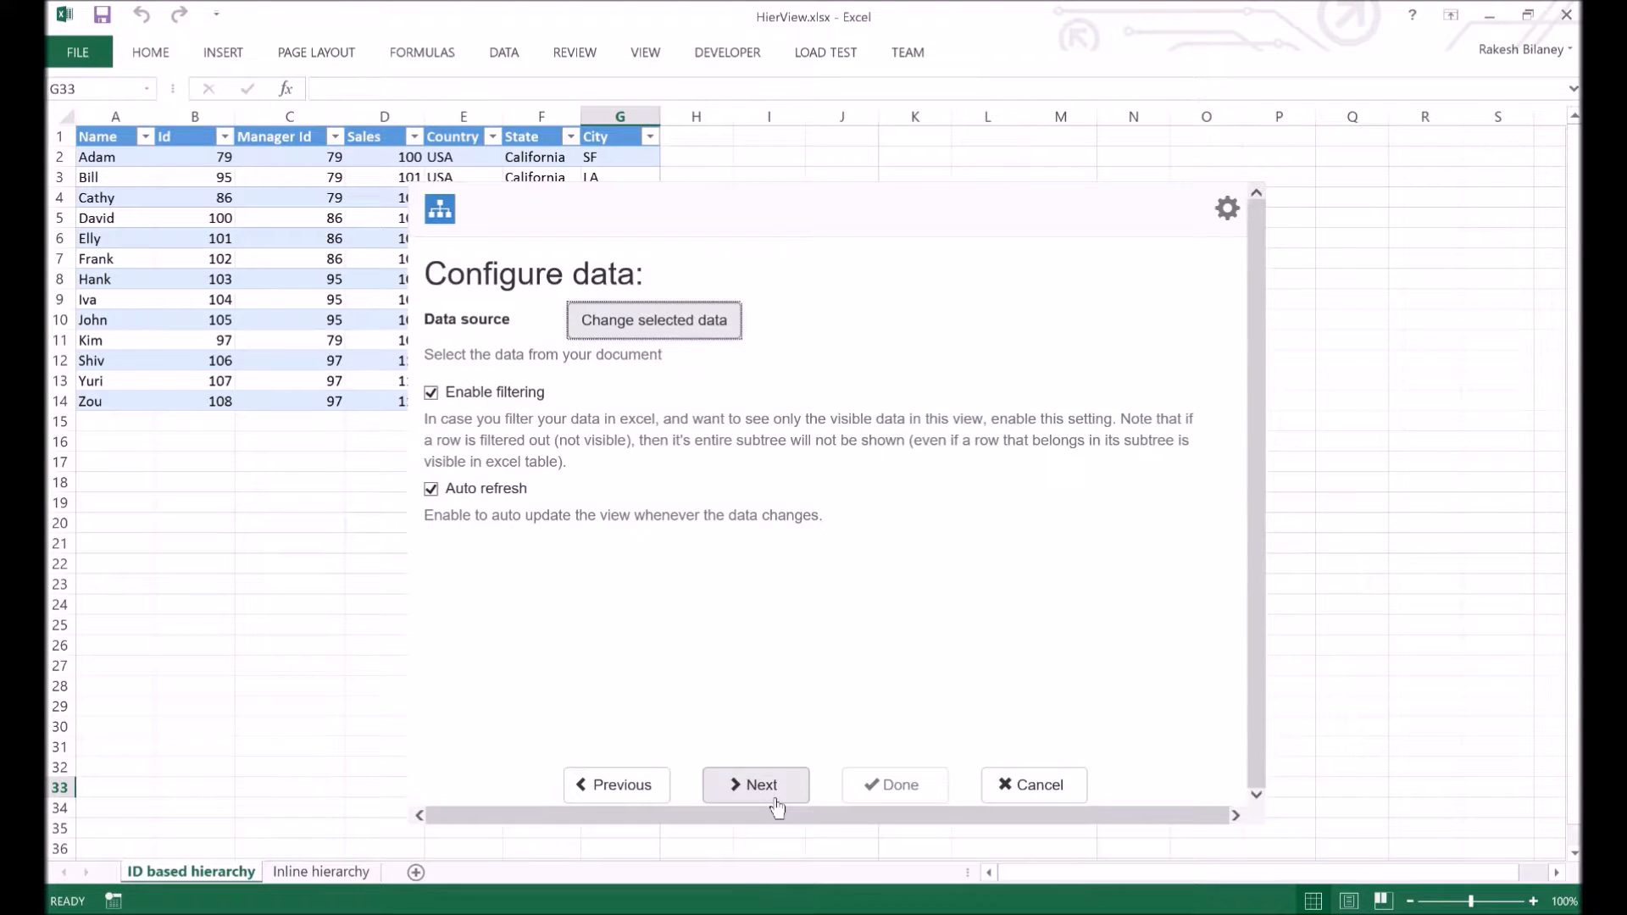
click(777, 803)
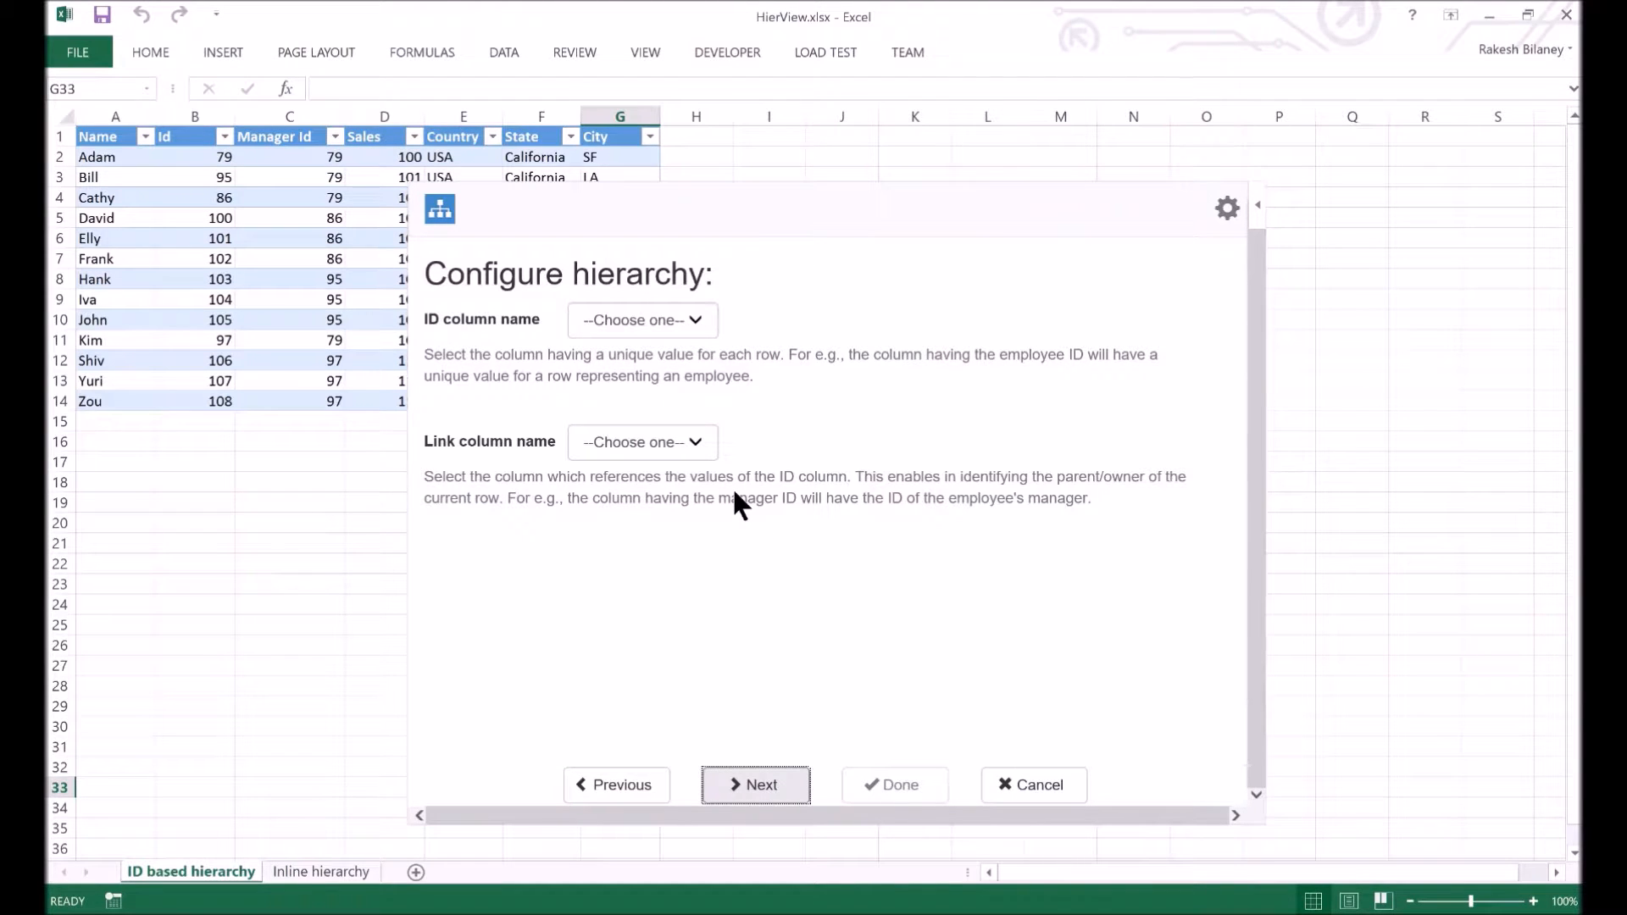
Step: Configure the hierarchy with Id as the ID column and Manager Id as the link column
click(686, 322)
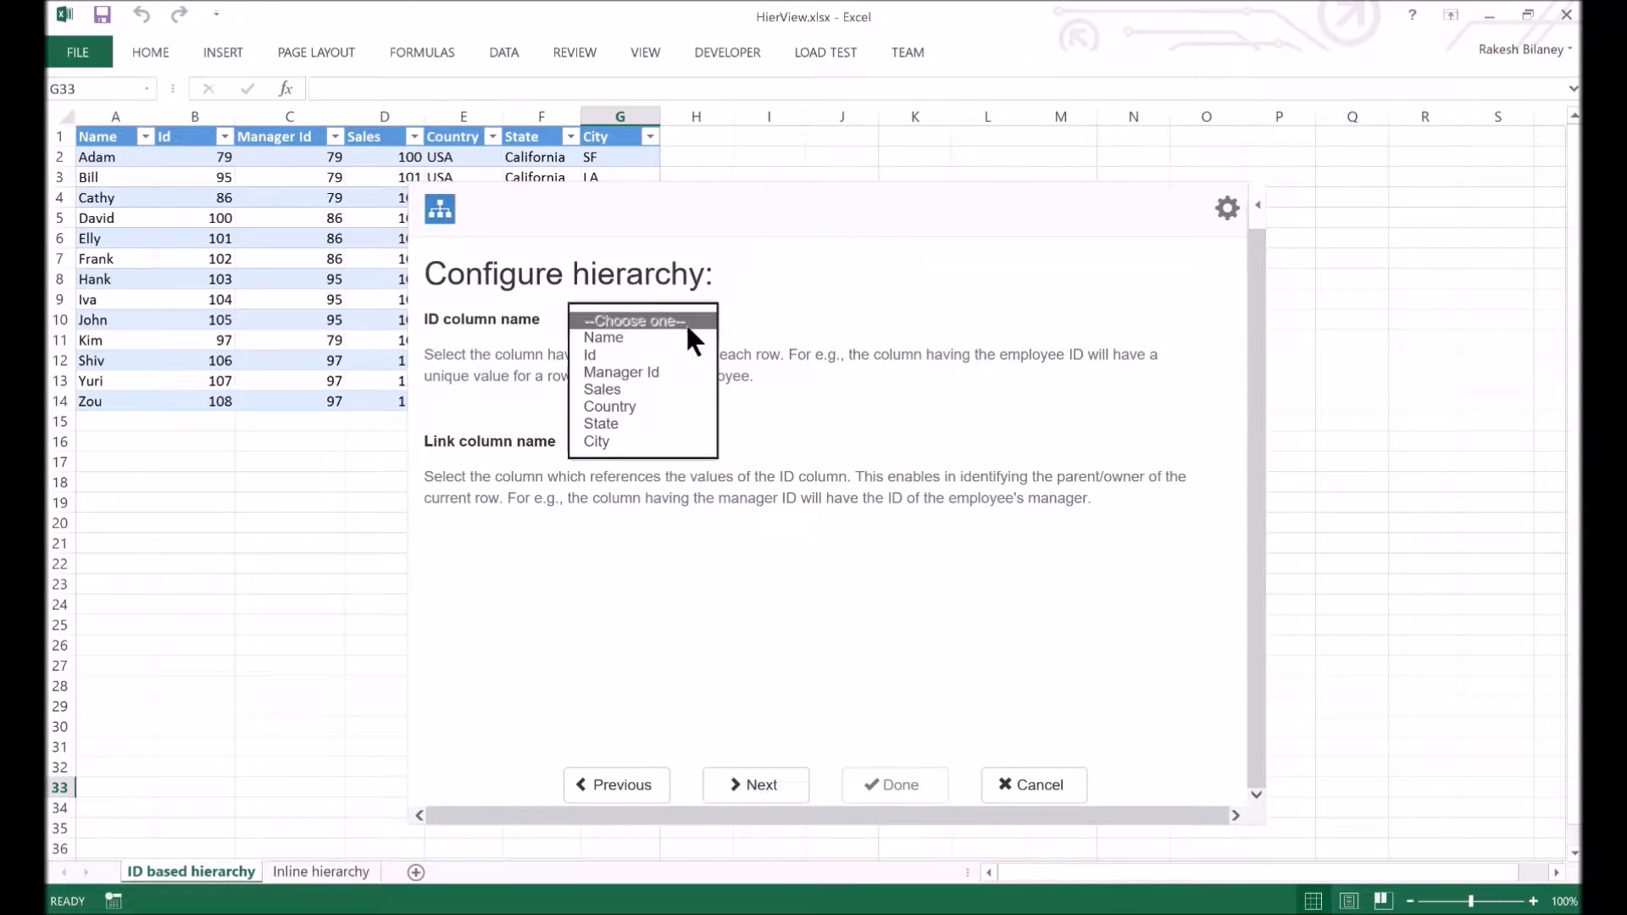
click(676, 356)
click(698, 435)
click(658, 494)
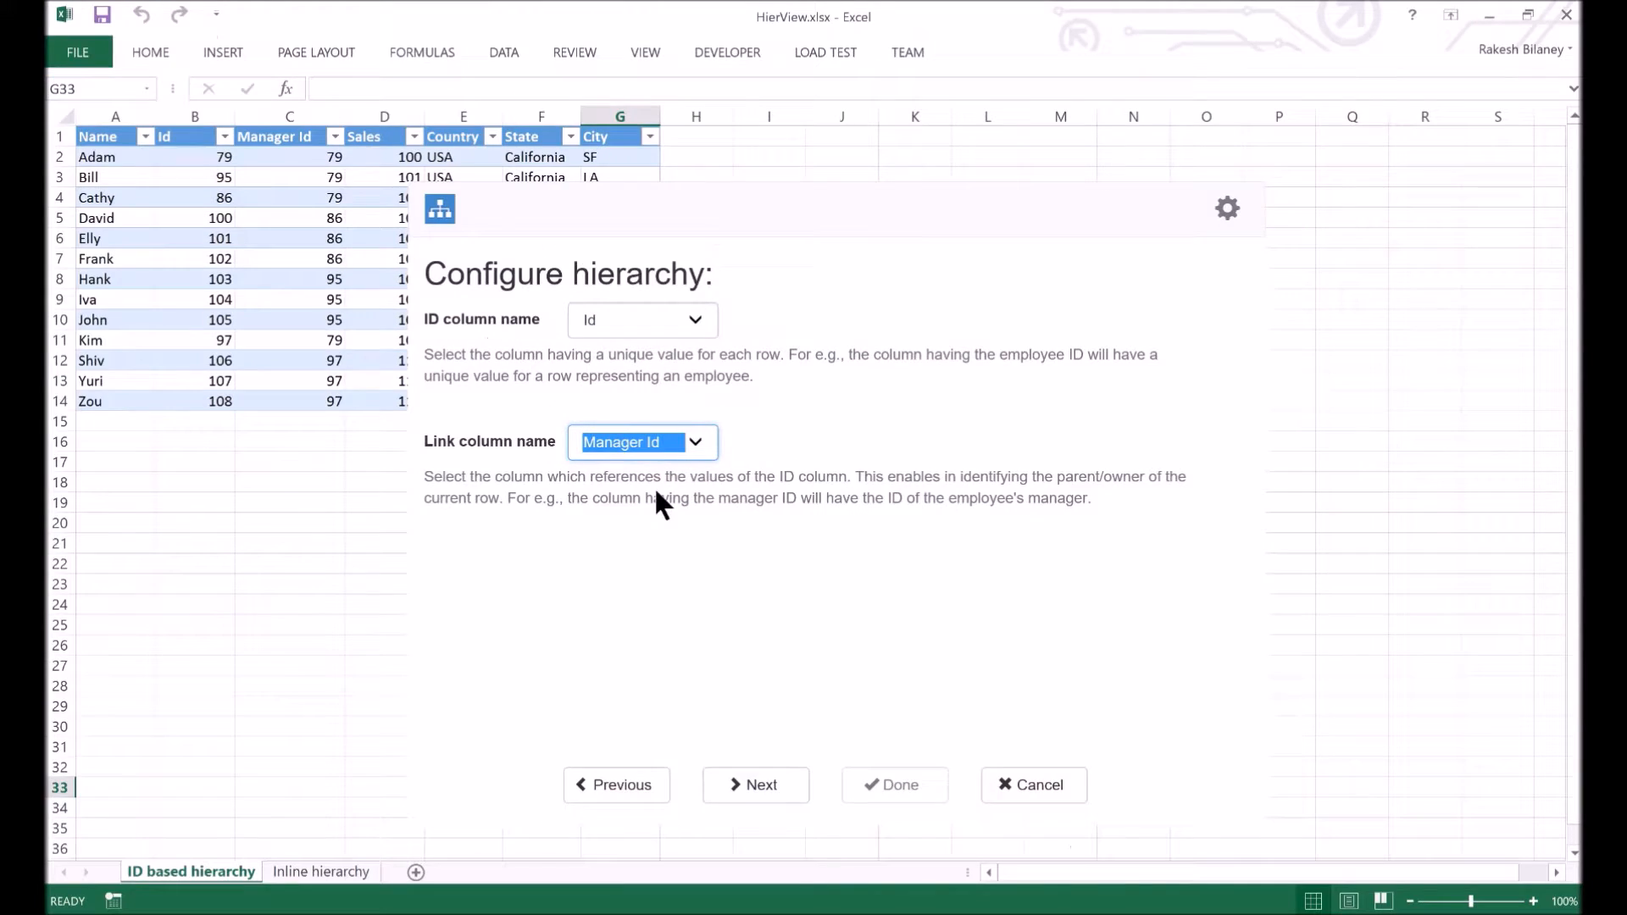
click(763, 807)
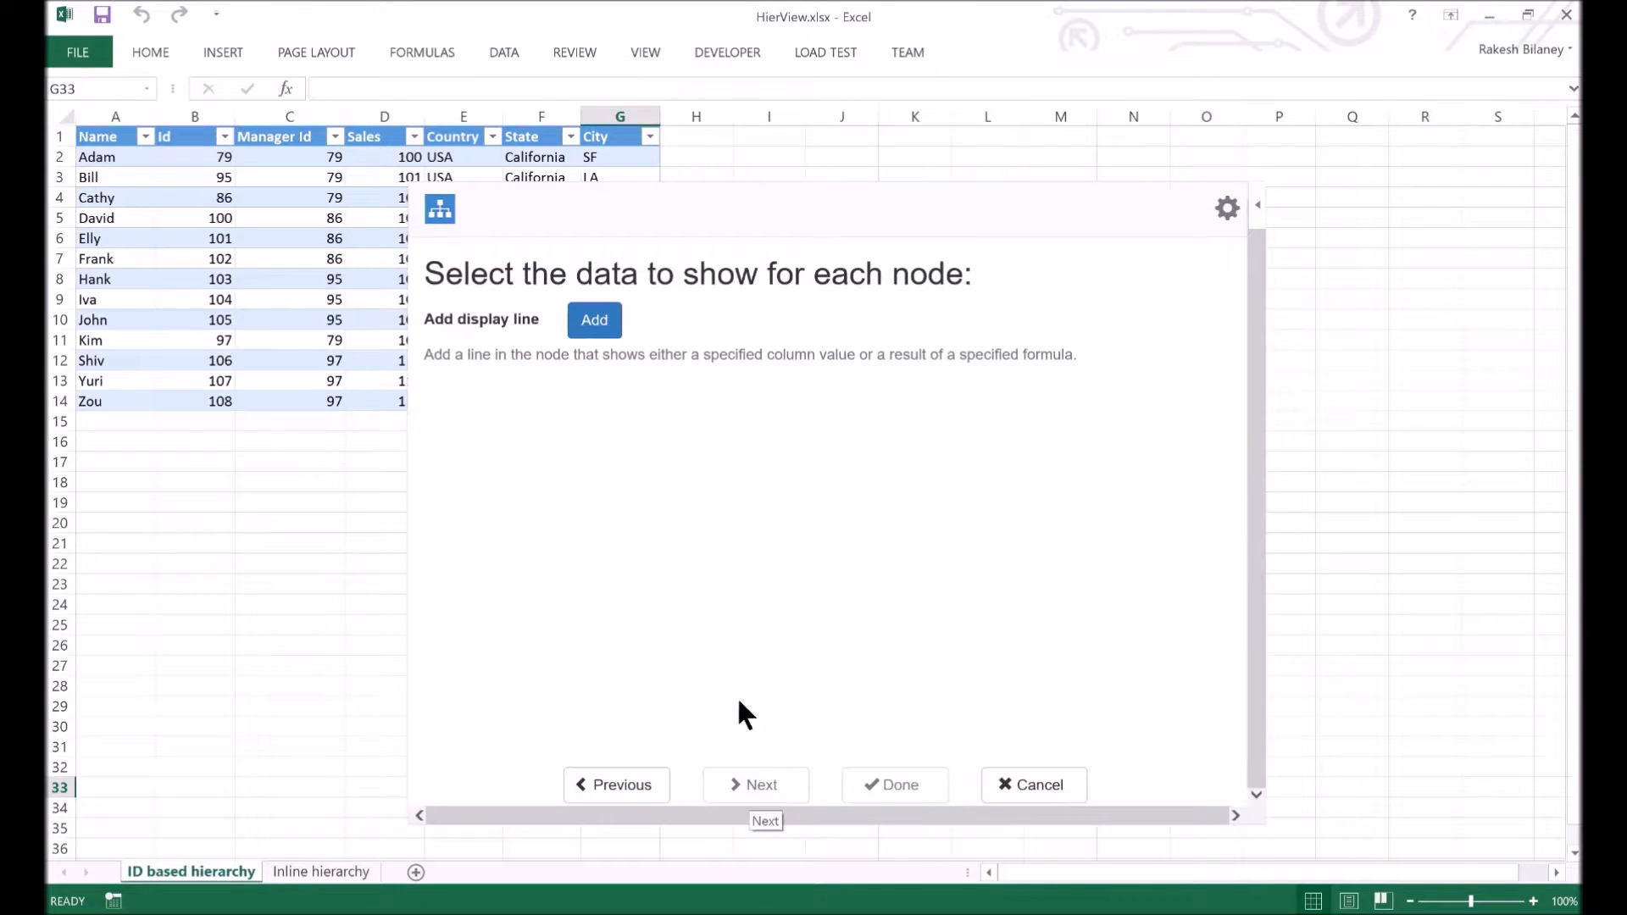
Step: Add a display line to each node that shows the Name column, and save it
click(609, 343)
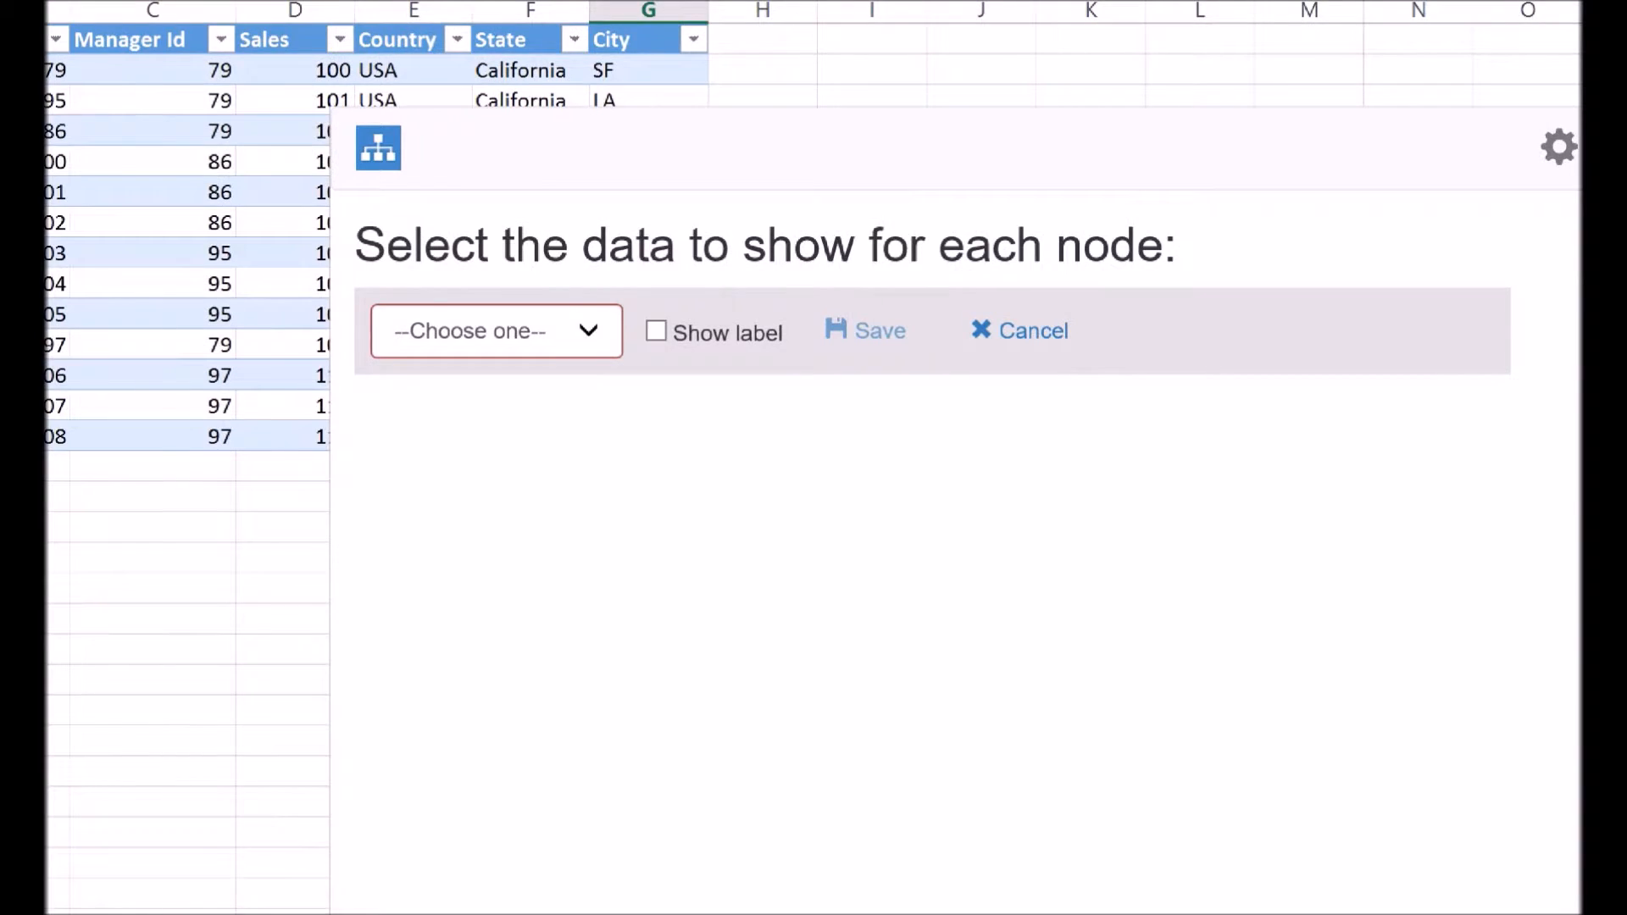
click(586, 334)
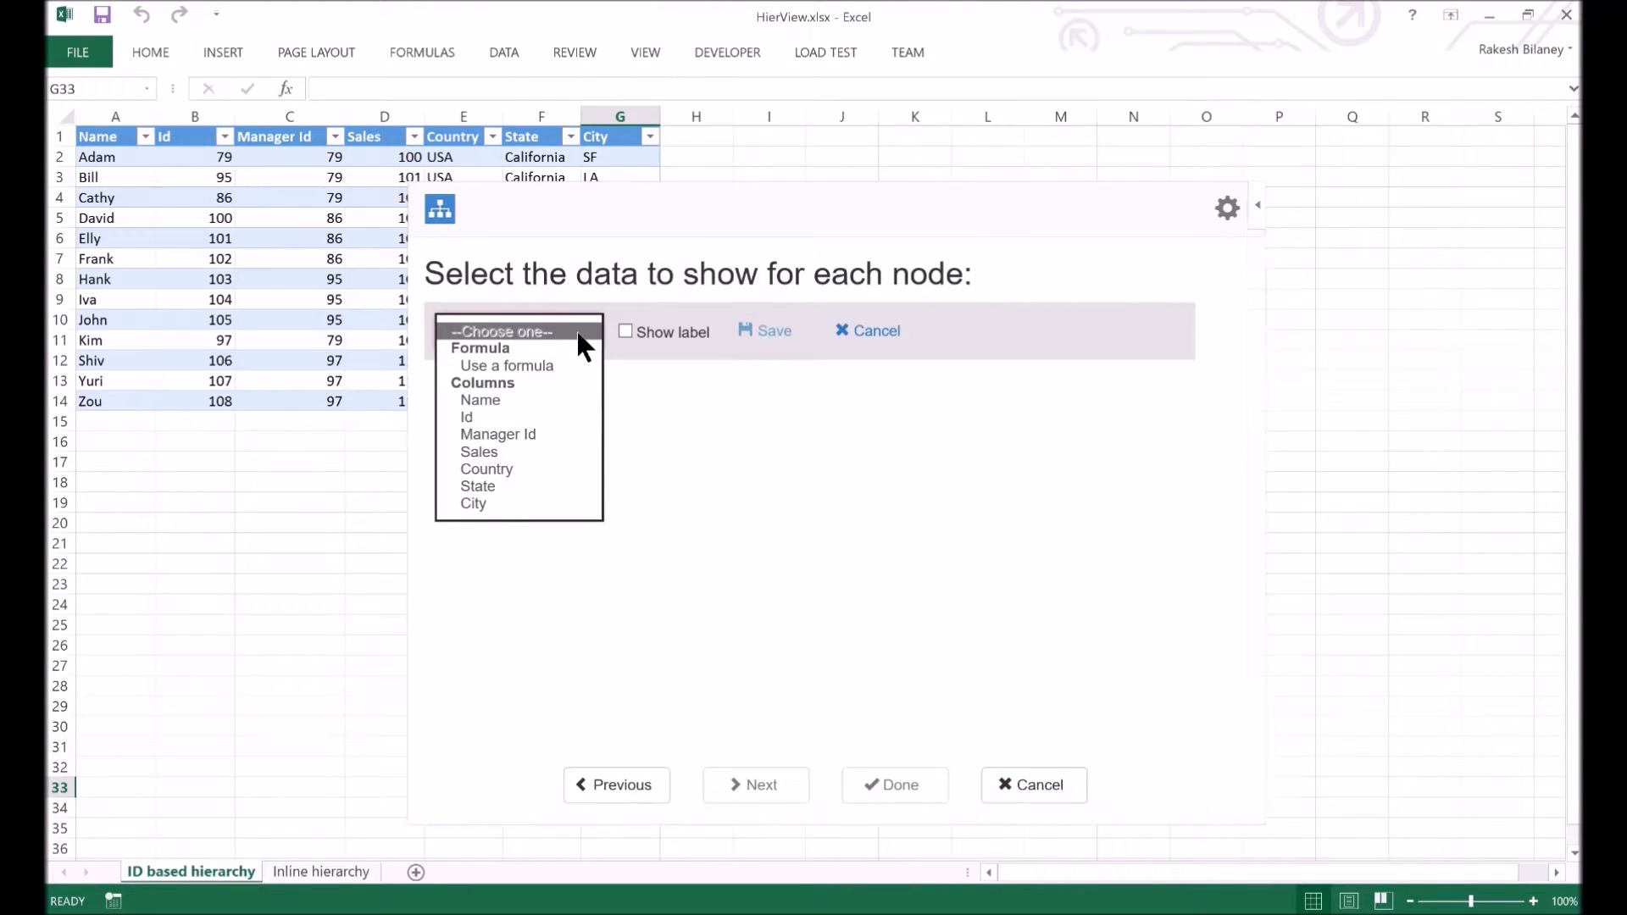
click(545, 400)
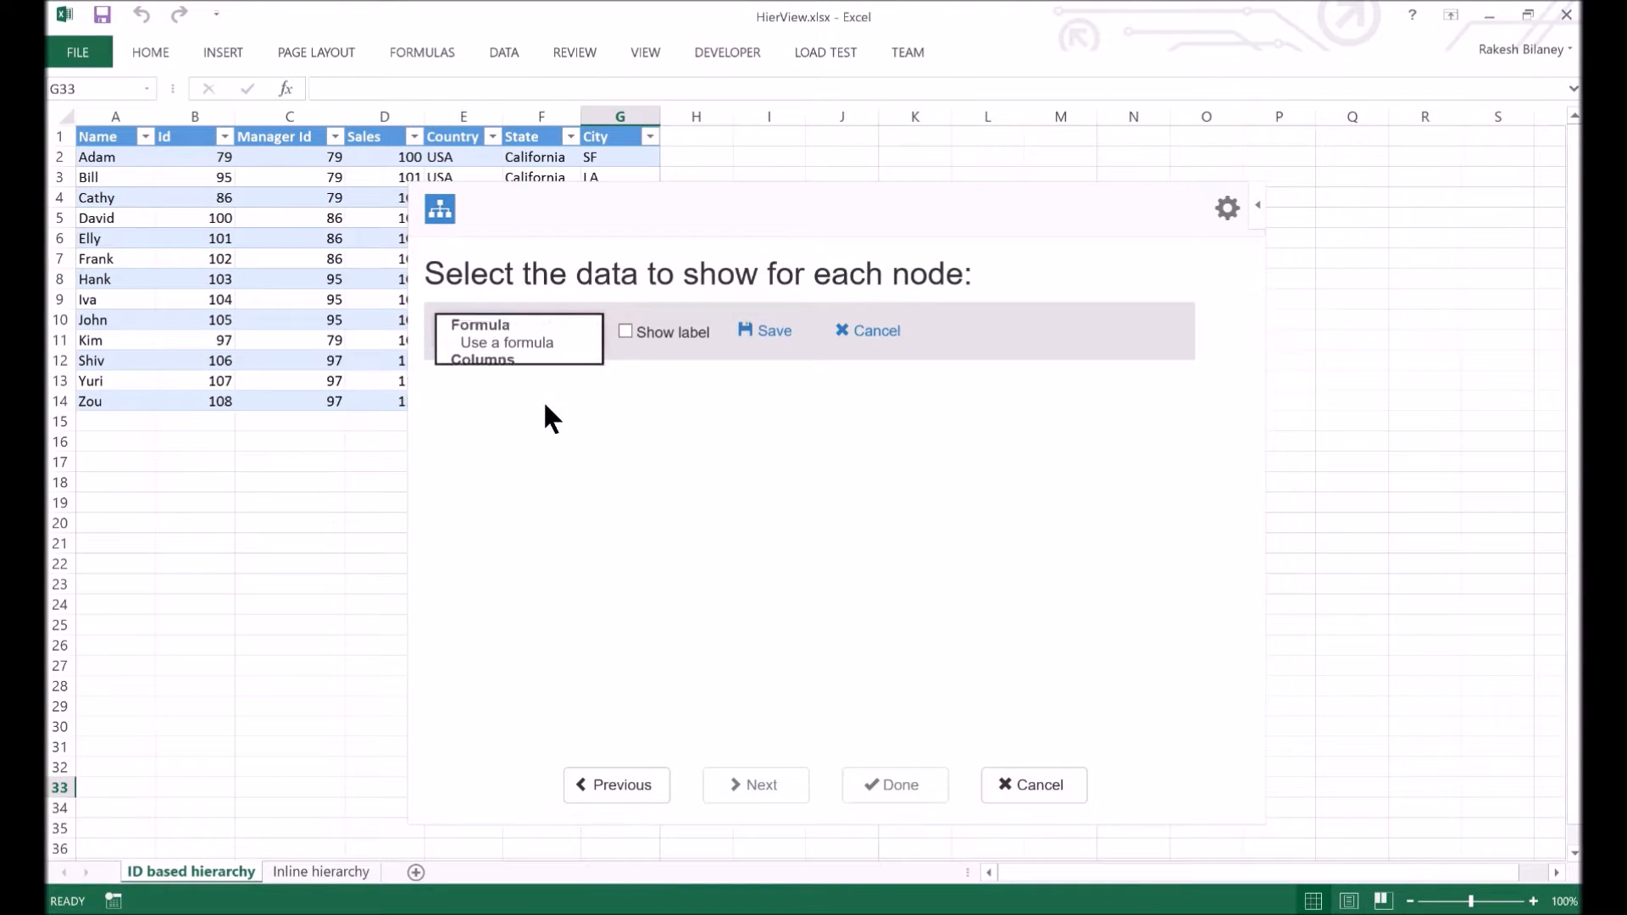
click(774, 351)
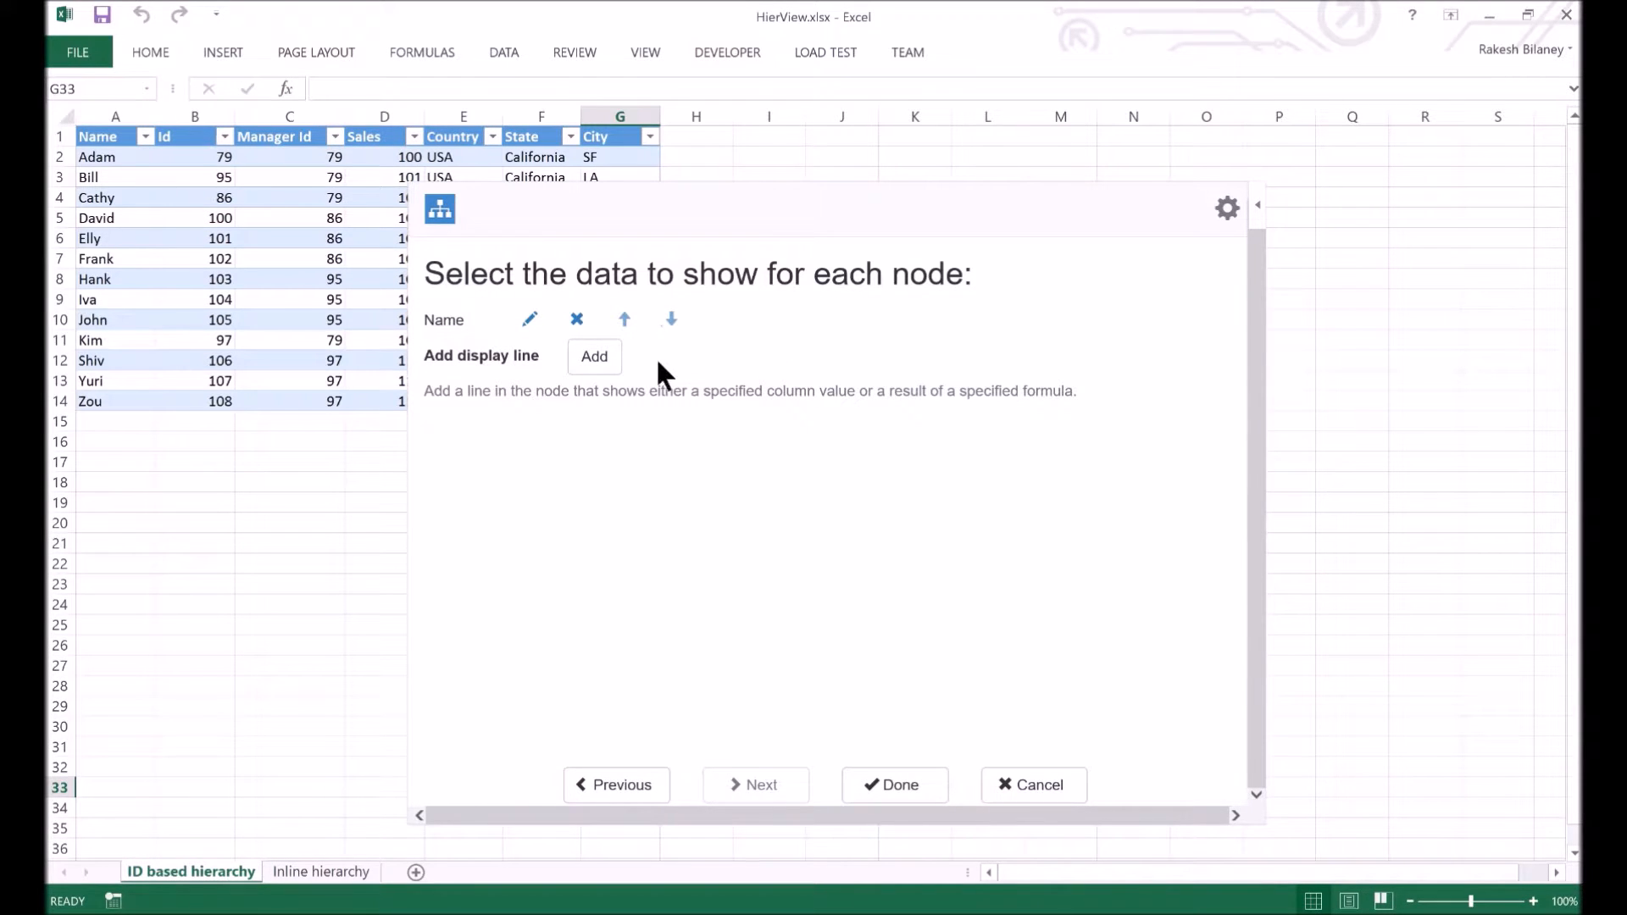
Step: Add a second display line below Name and set it to use a formula
click(620, 373)
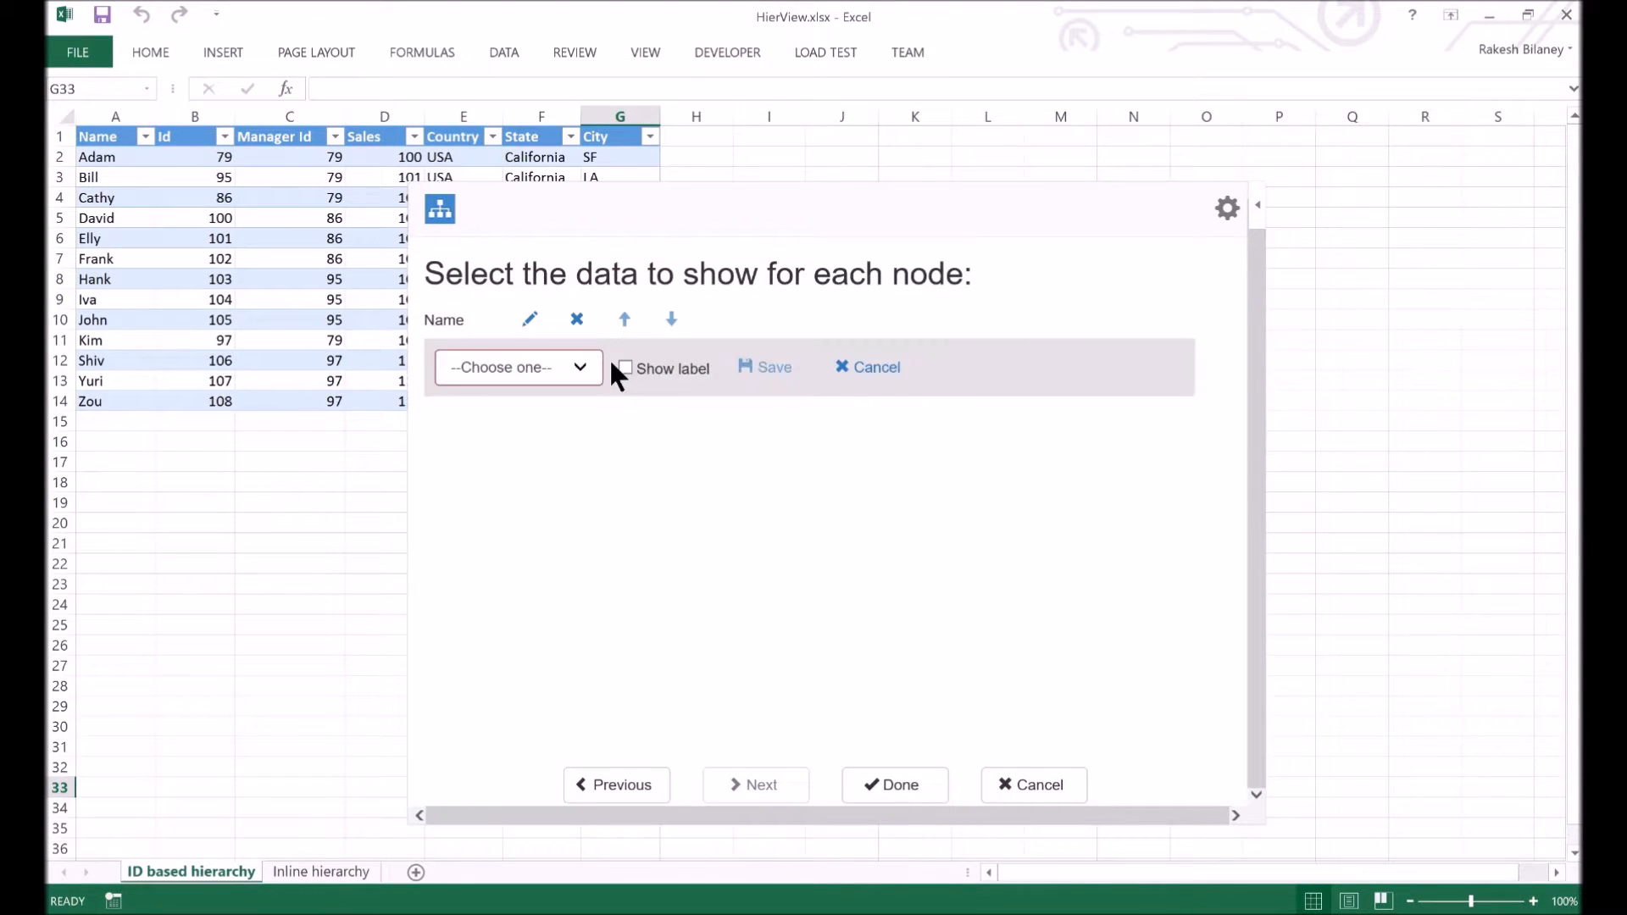
click(592, 367)
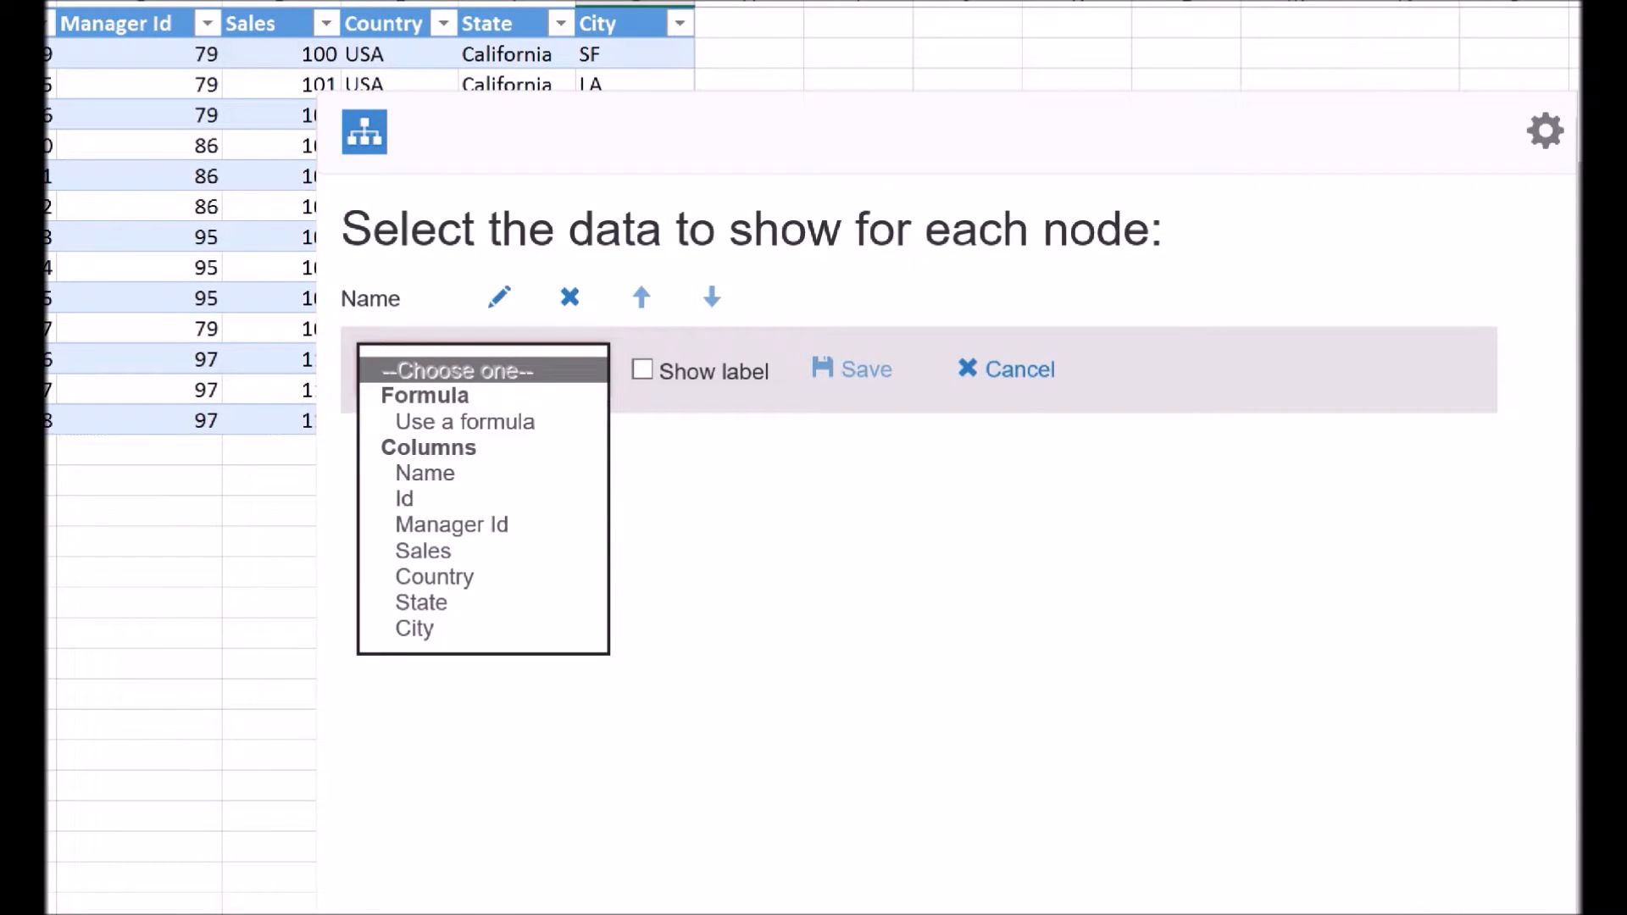
click(572, 364)
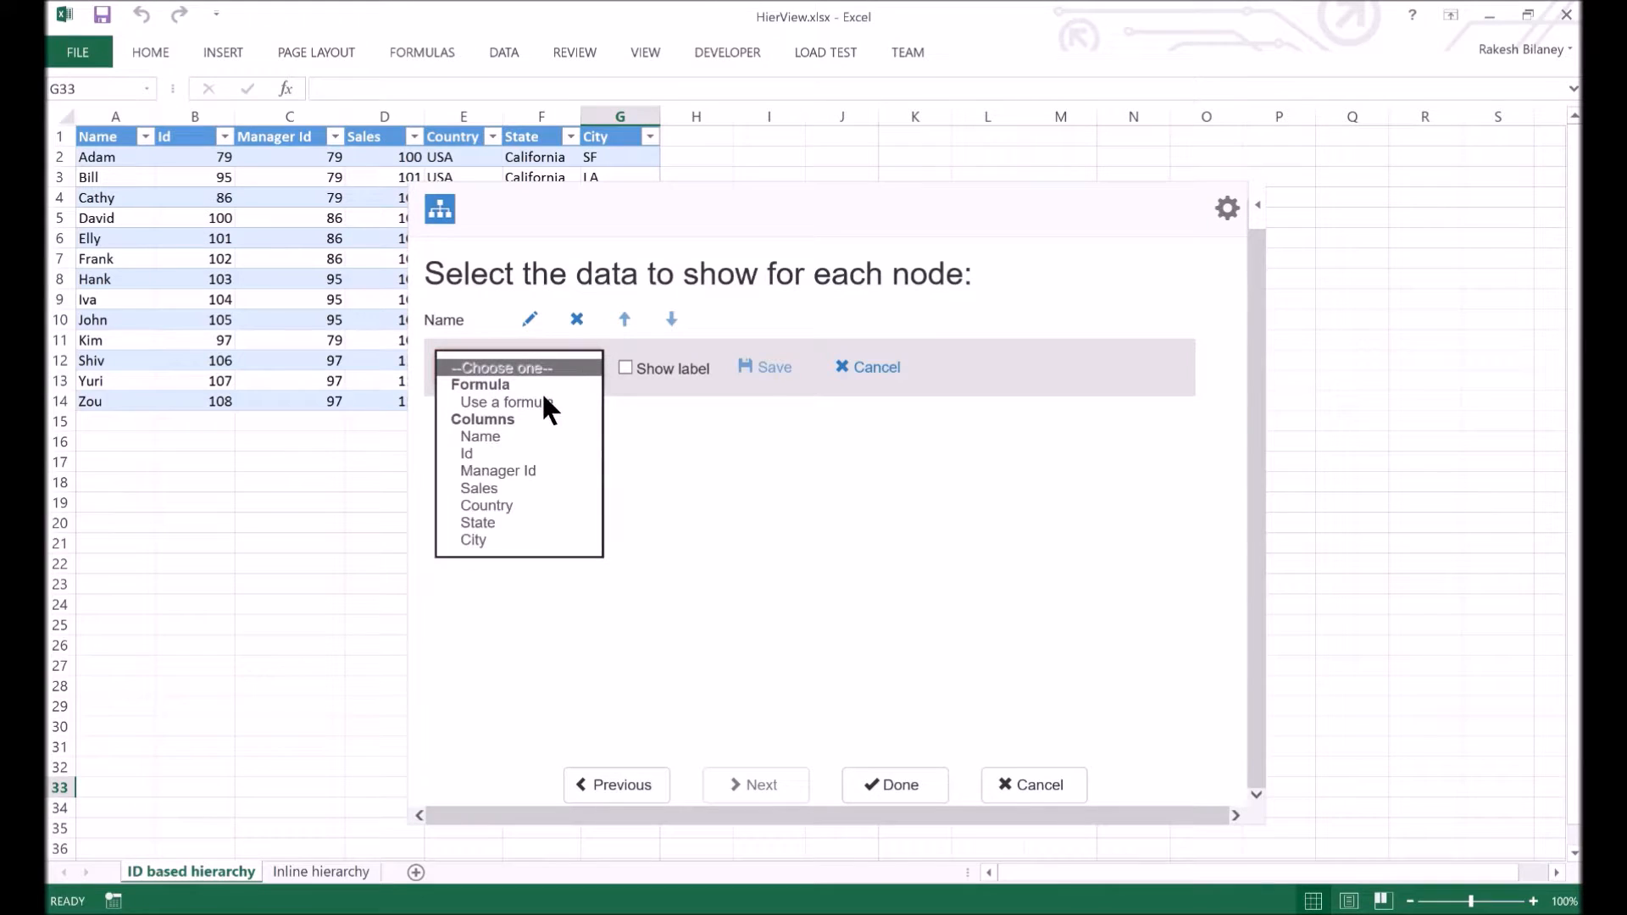
click(546, 403)
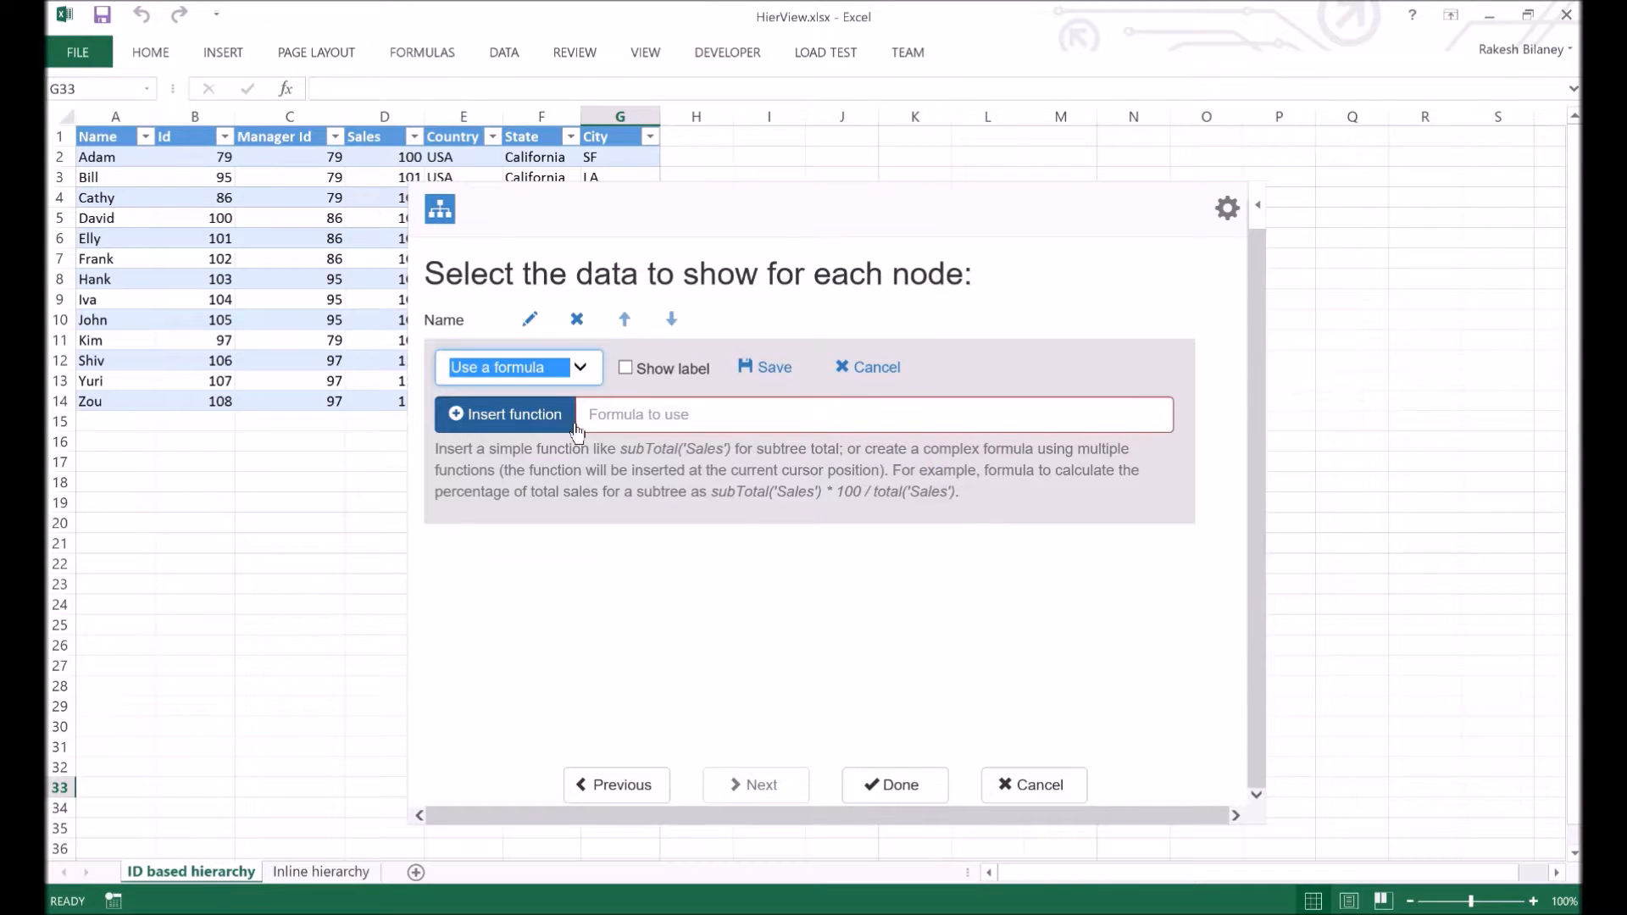
Step: Insert the subTotal function on the Sales column, evaluated for the current node and its subtree, and save the display line
click(566, 415)
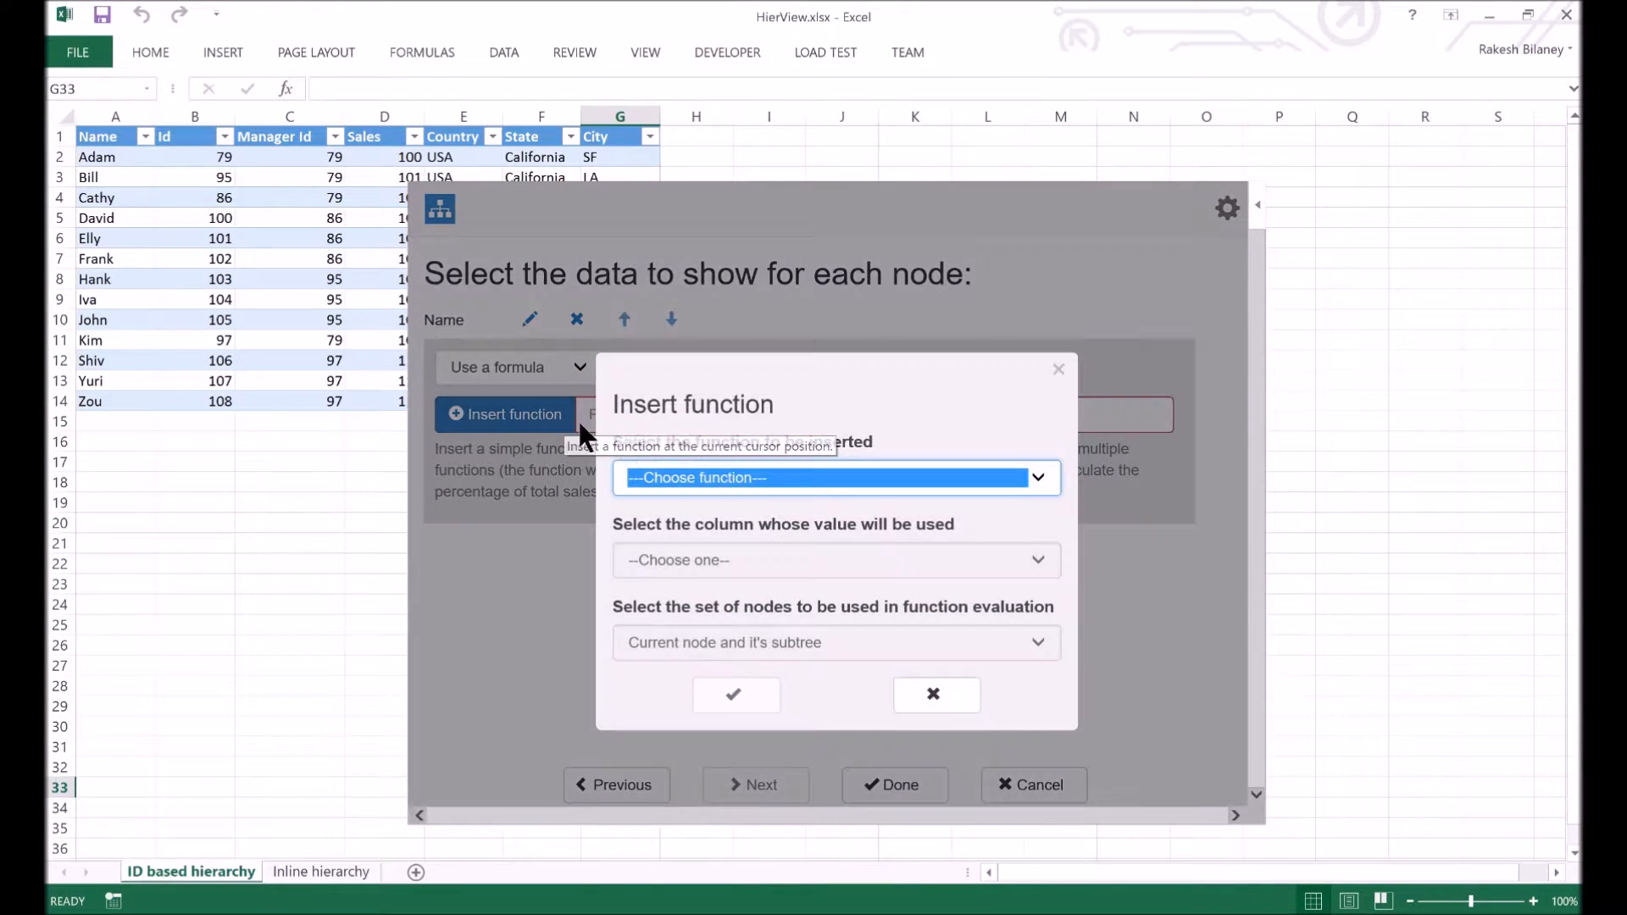
click(835, 484)
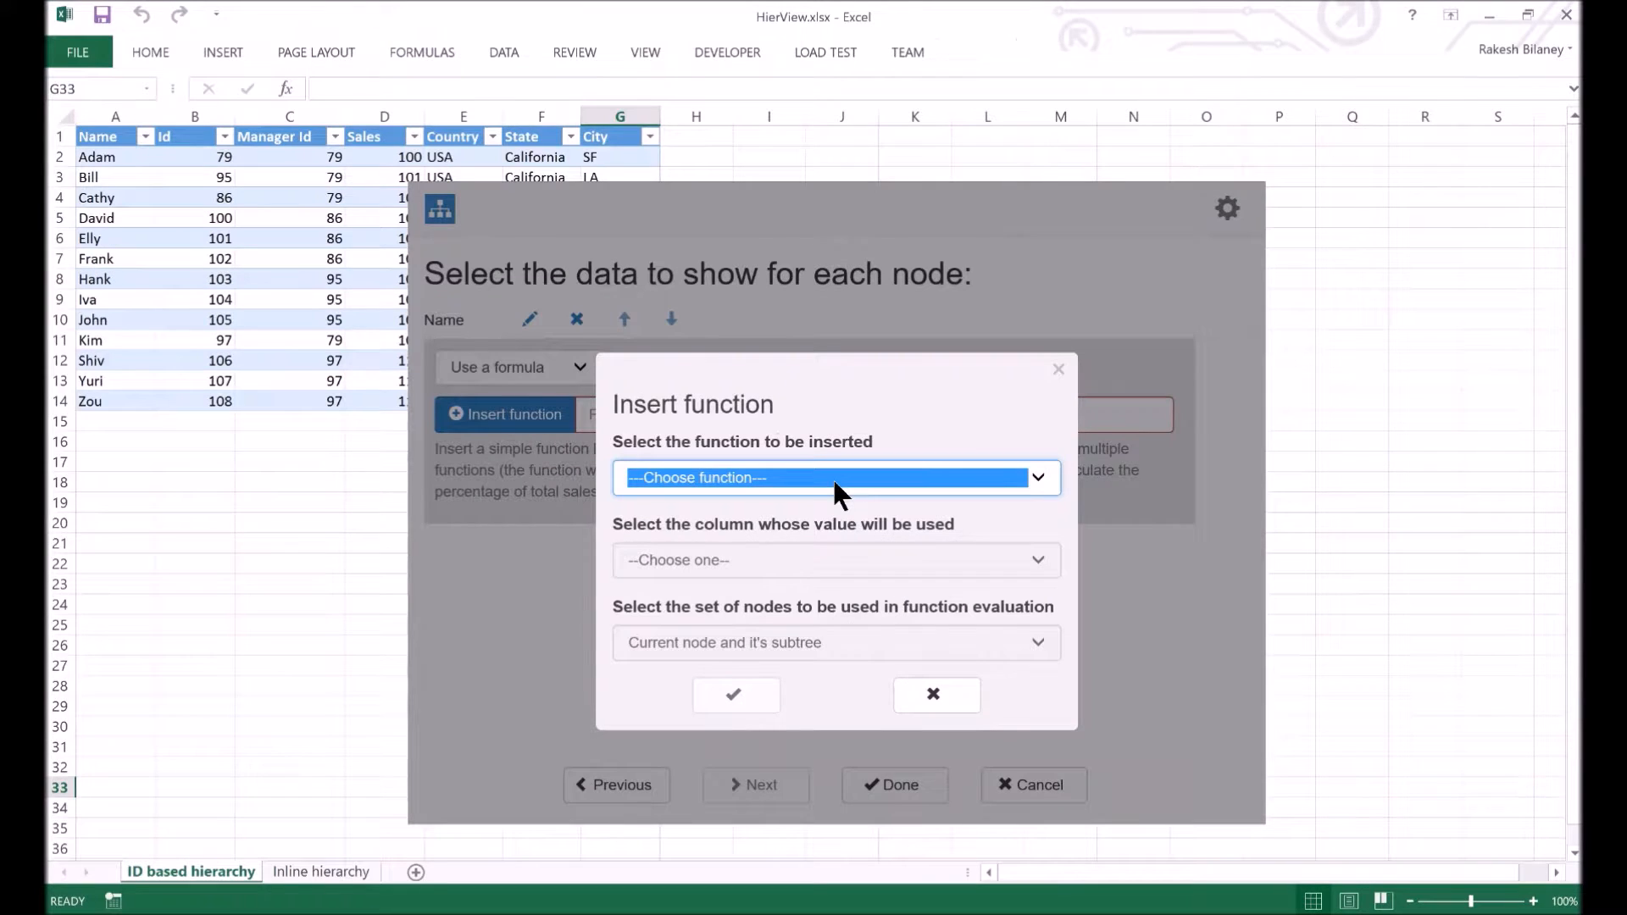
click(837, 479)
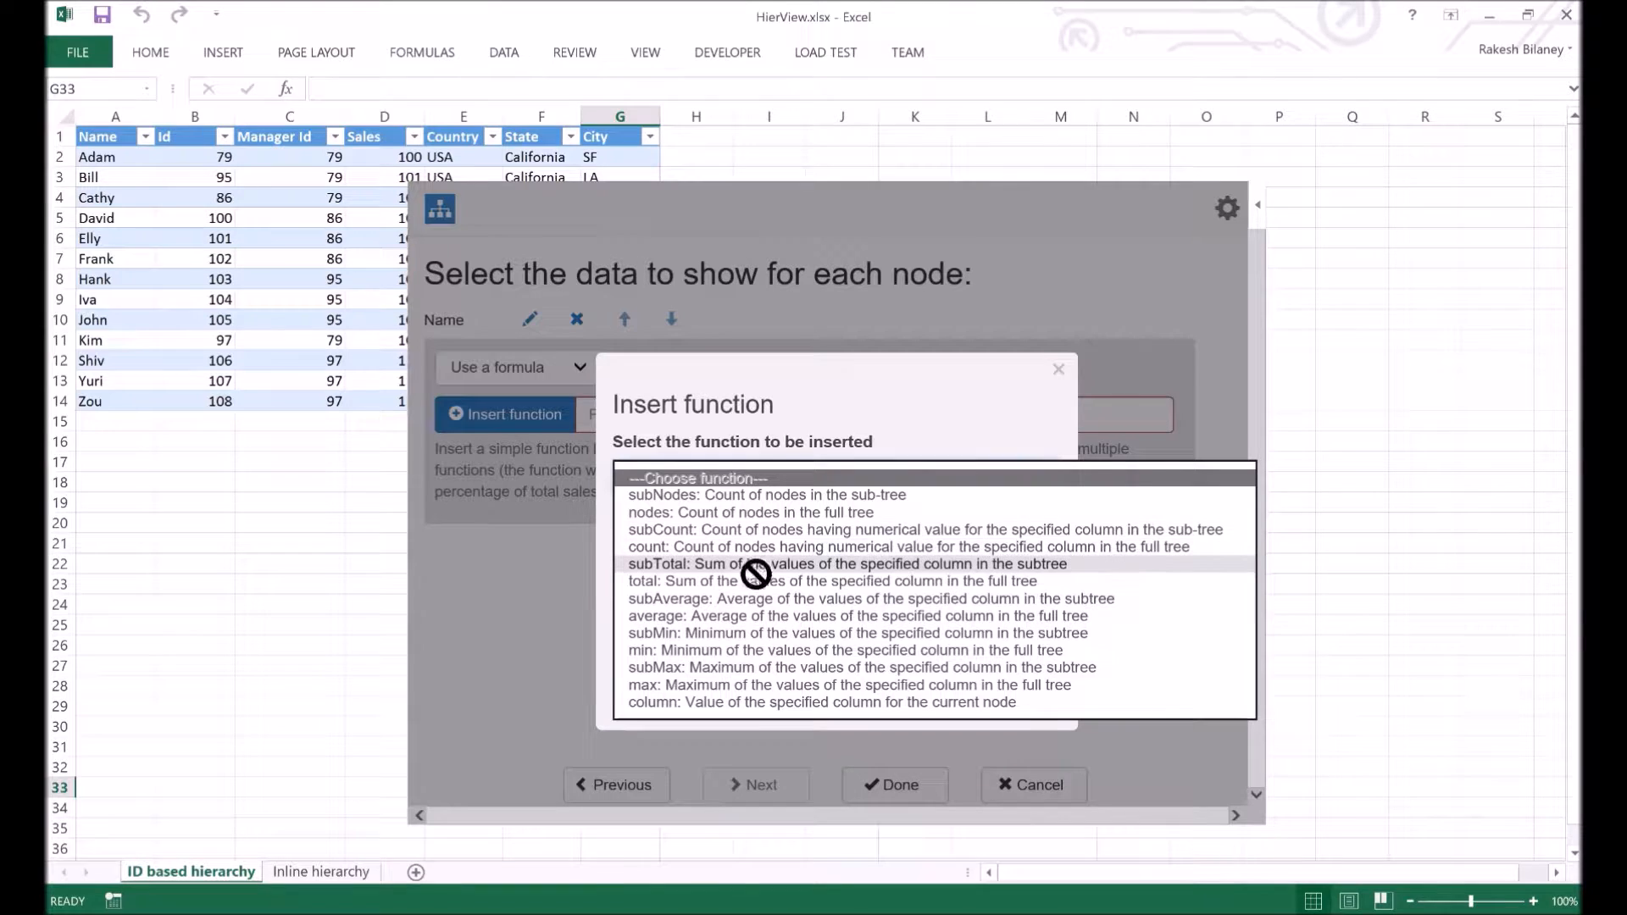
click(632, 566)
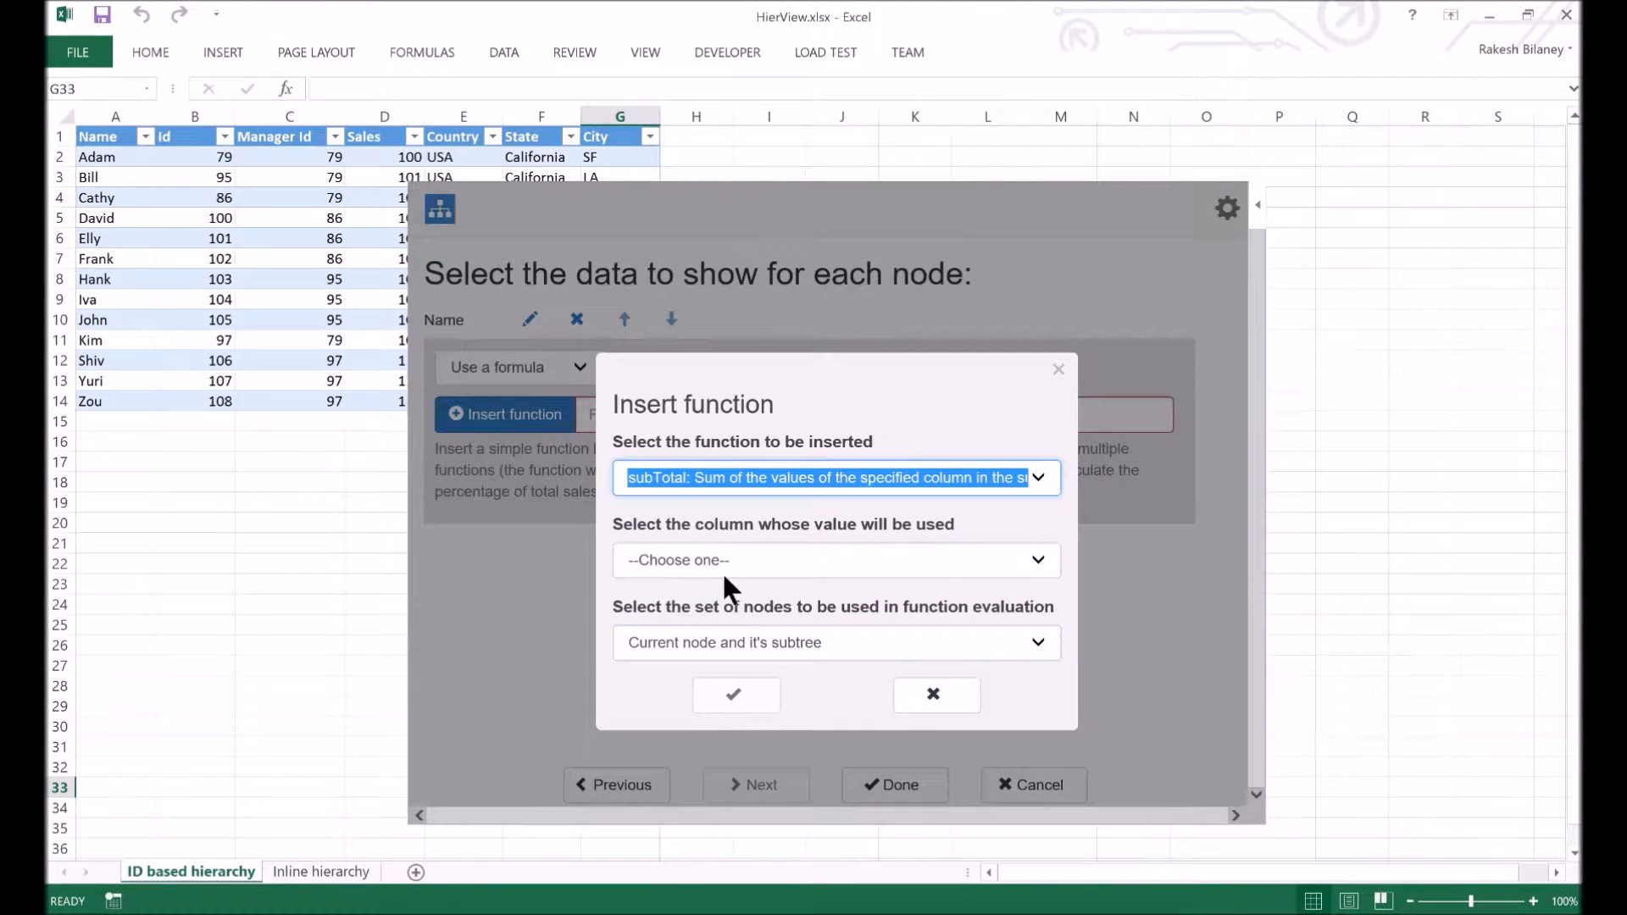
click(782, 564)
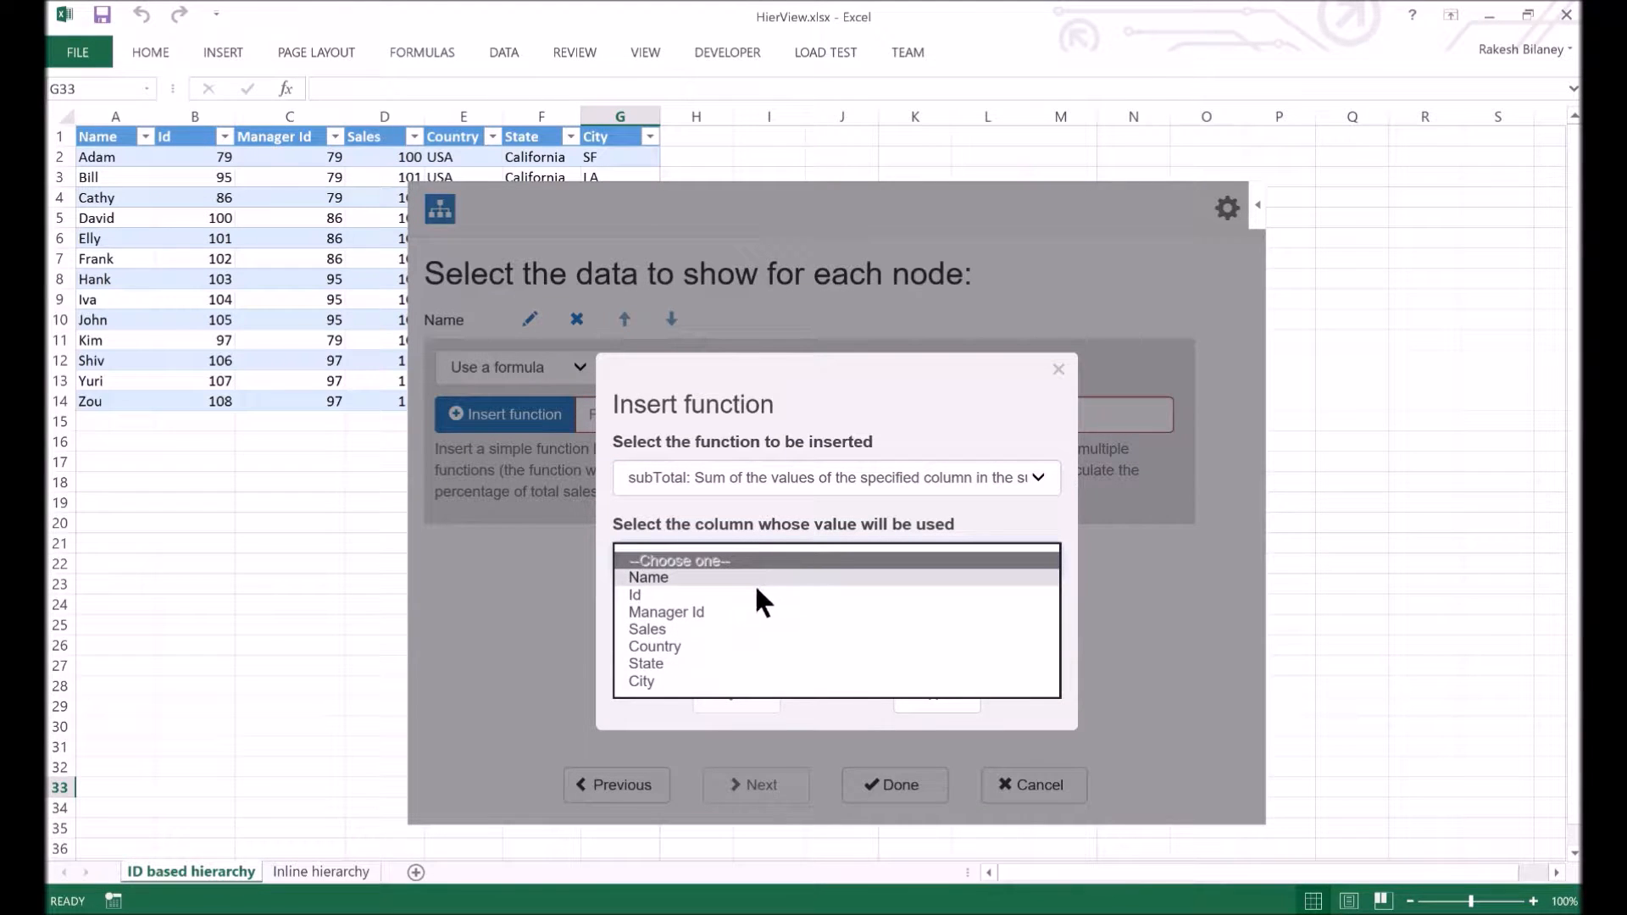
click(709, 629)
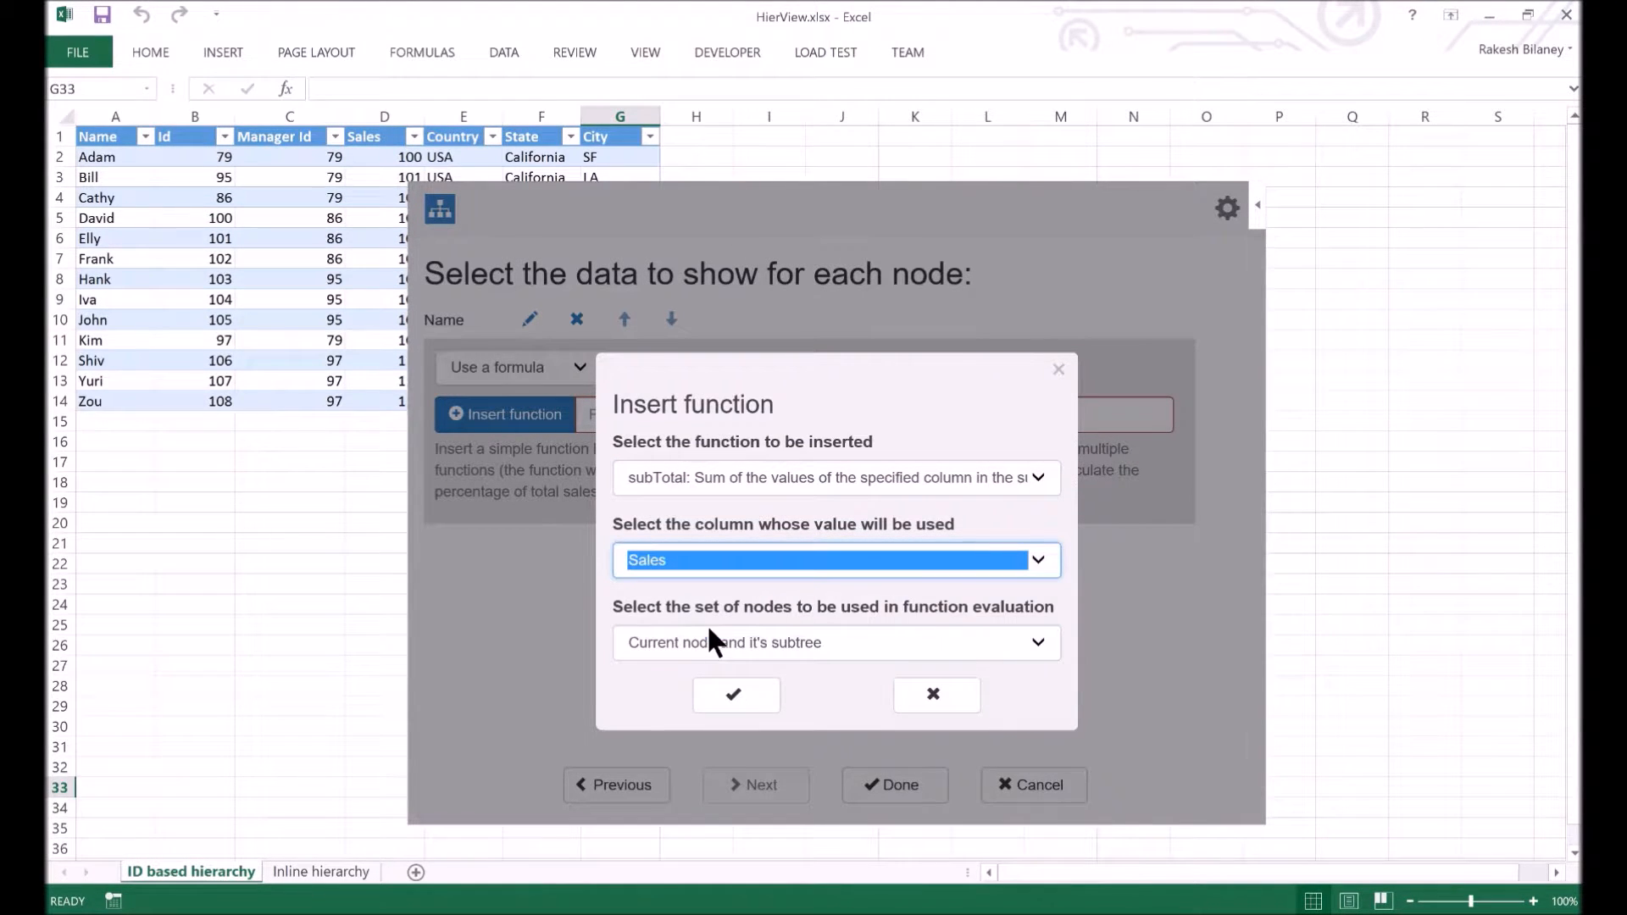
click(1033, 642)
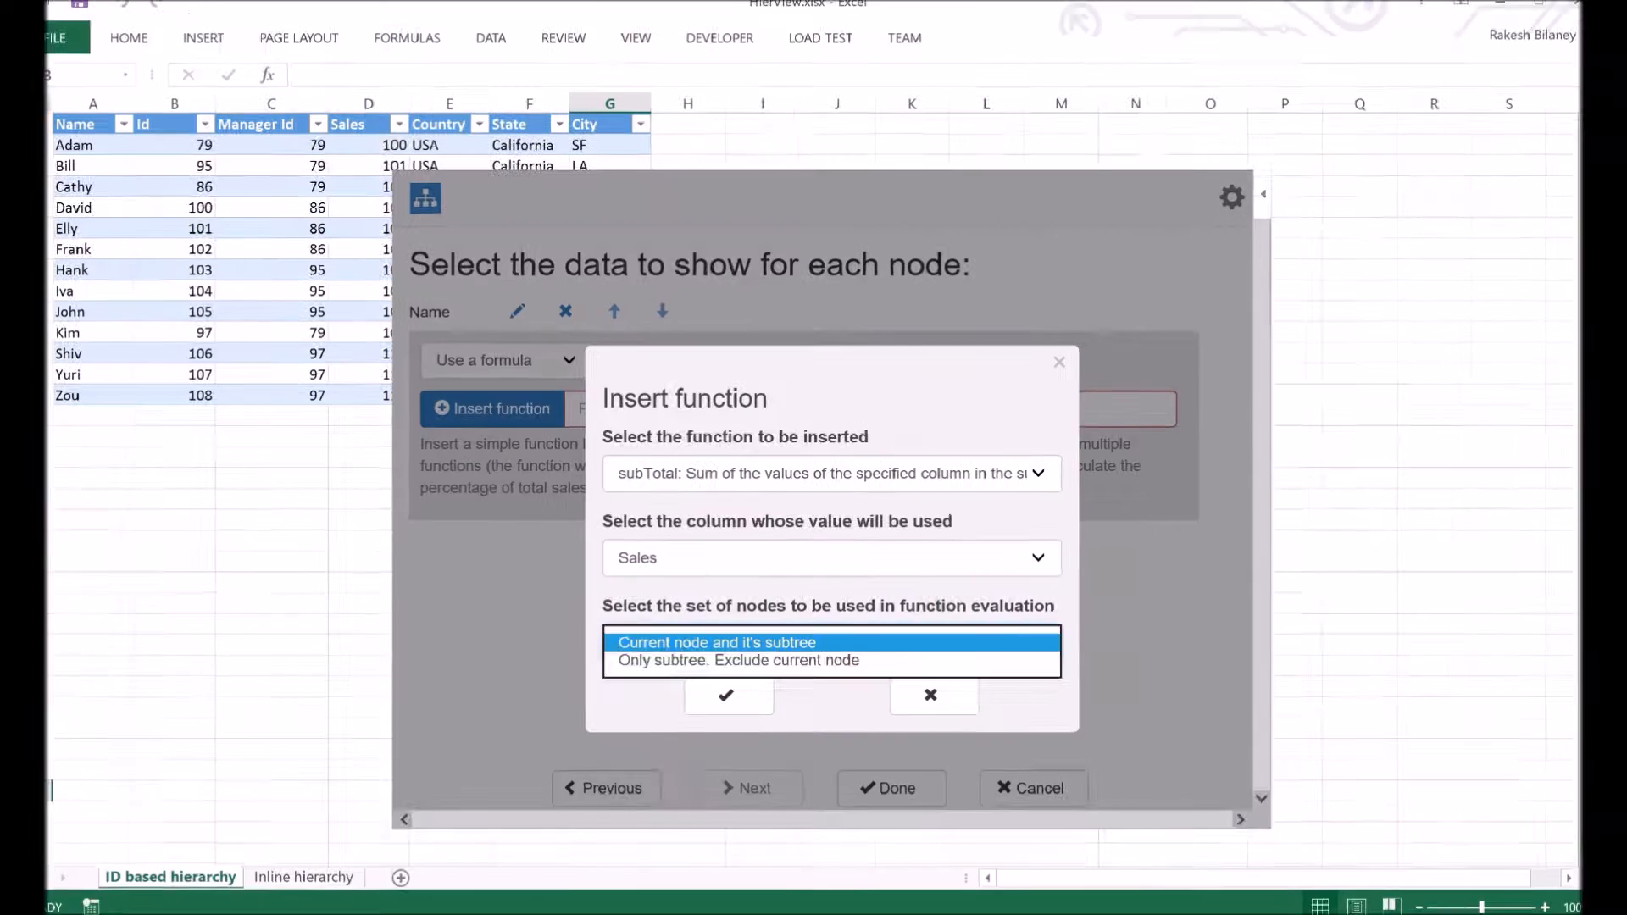
click(1029, 645)
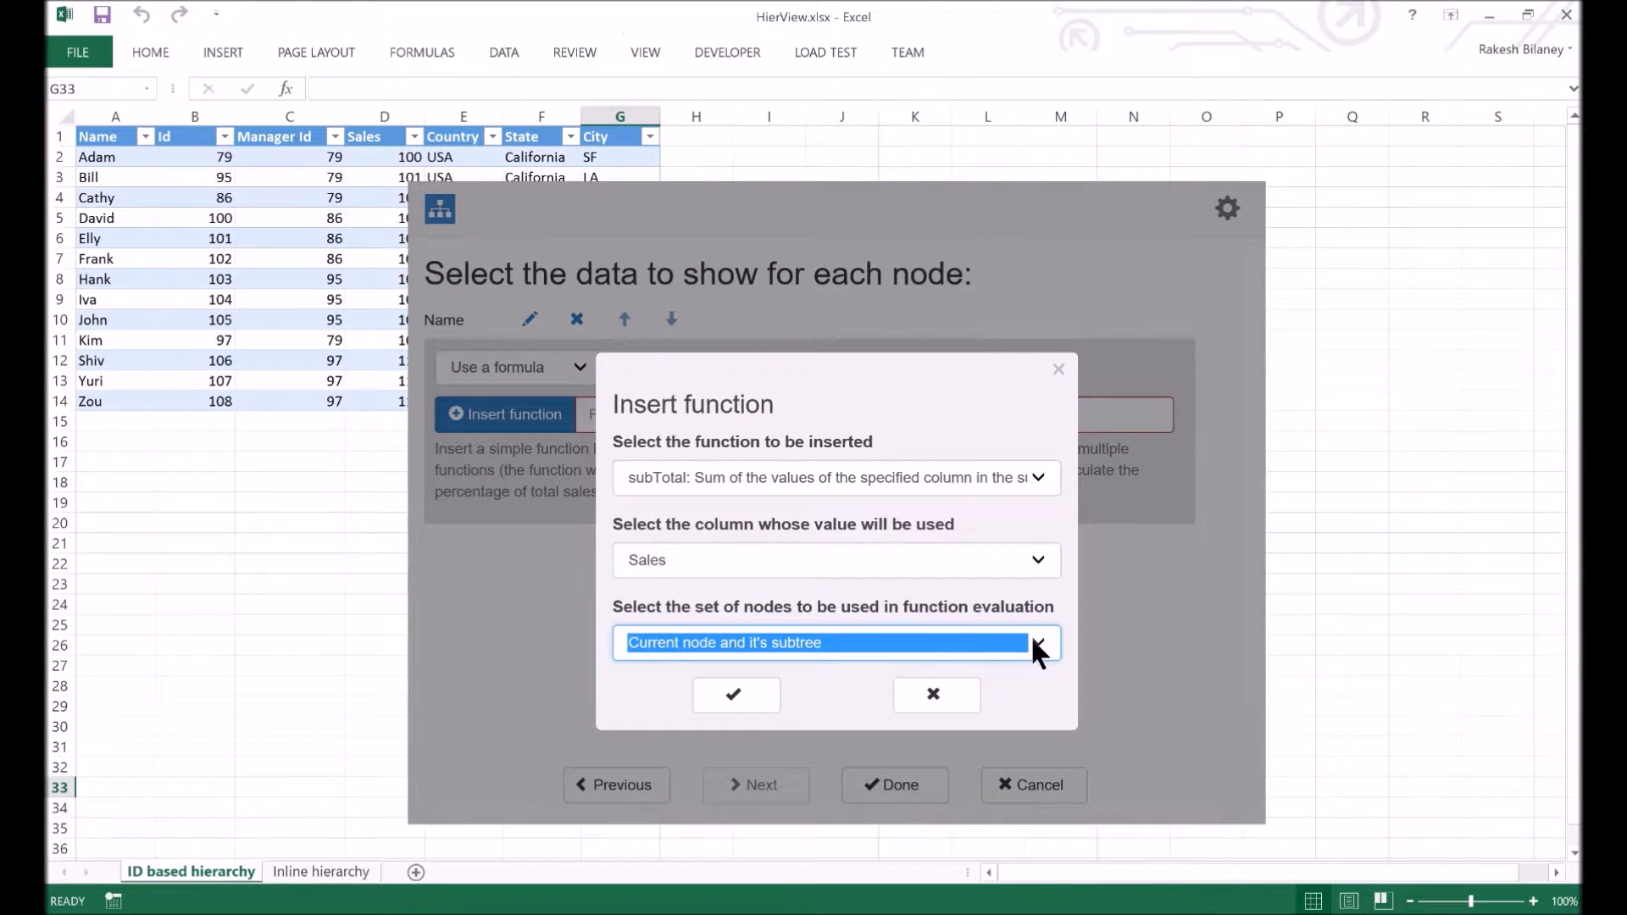
click(747, 708)
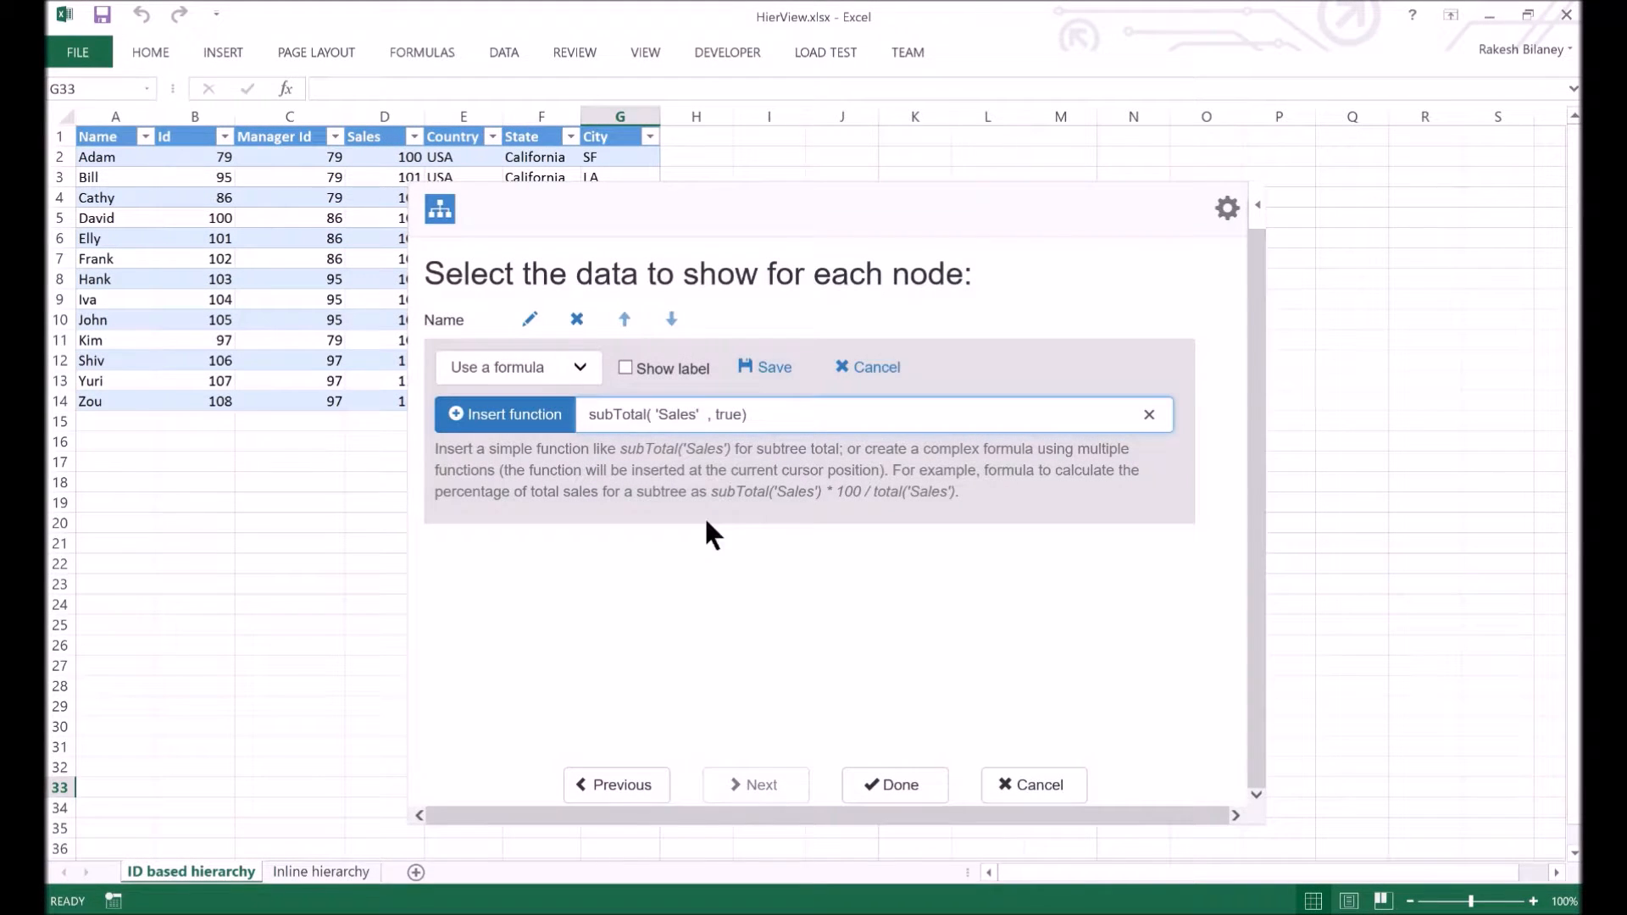
click(761, 367)
Step: Add a third display line with a subAverage formula on the Sales column for the current node and its subtree, and save it
click(594, 394)
click(598, 399)
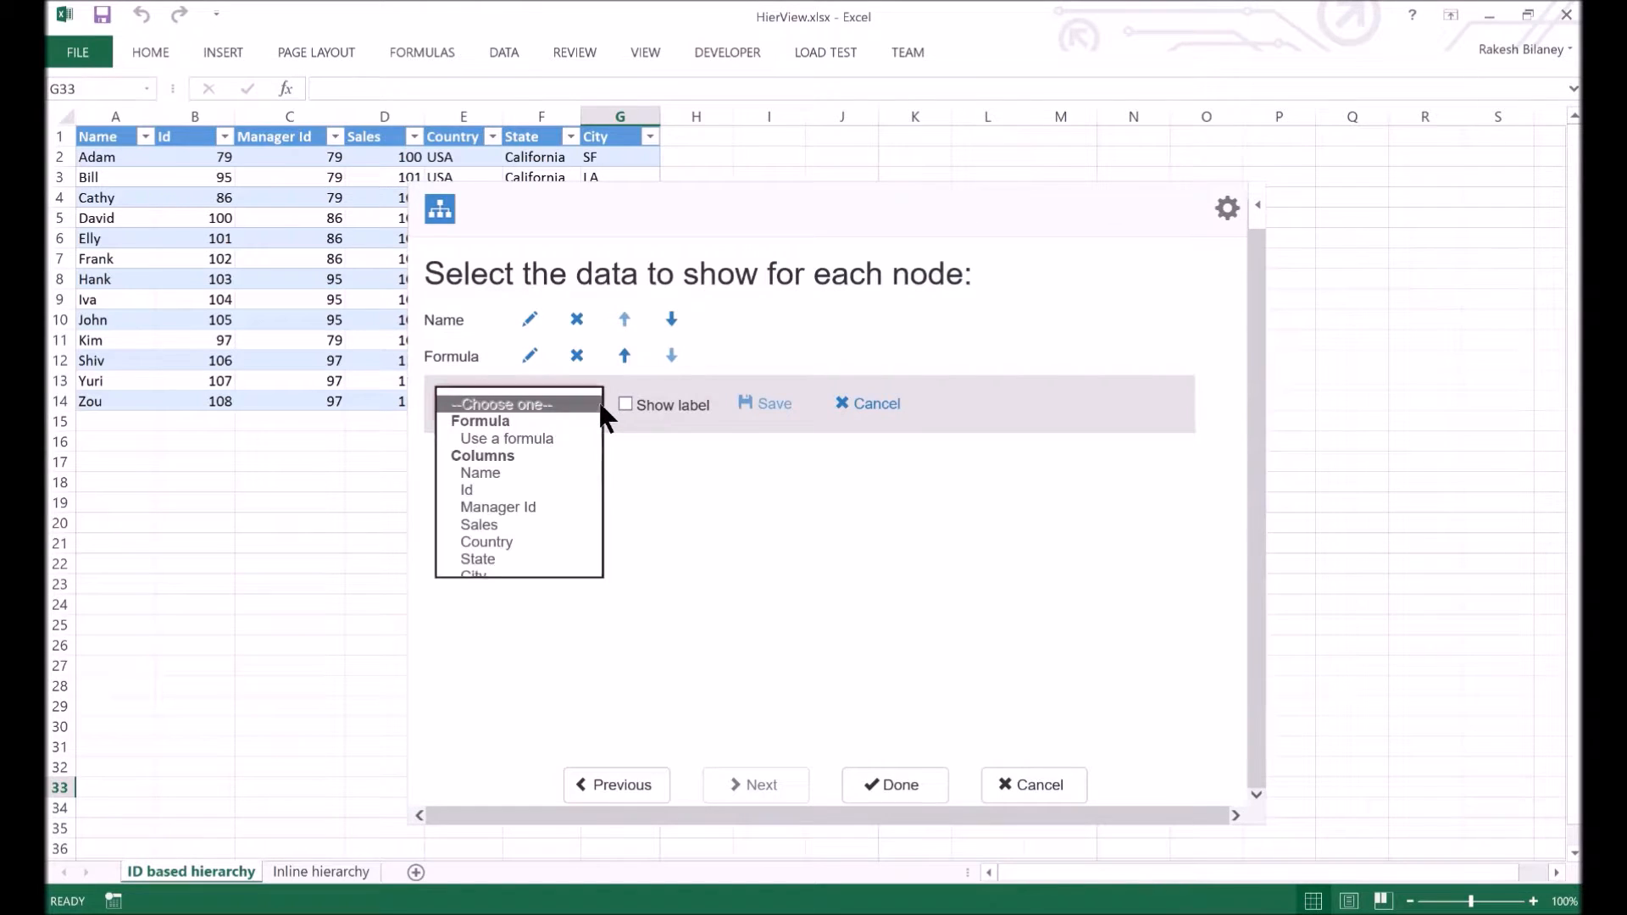
click(555, 432)
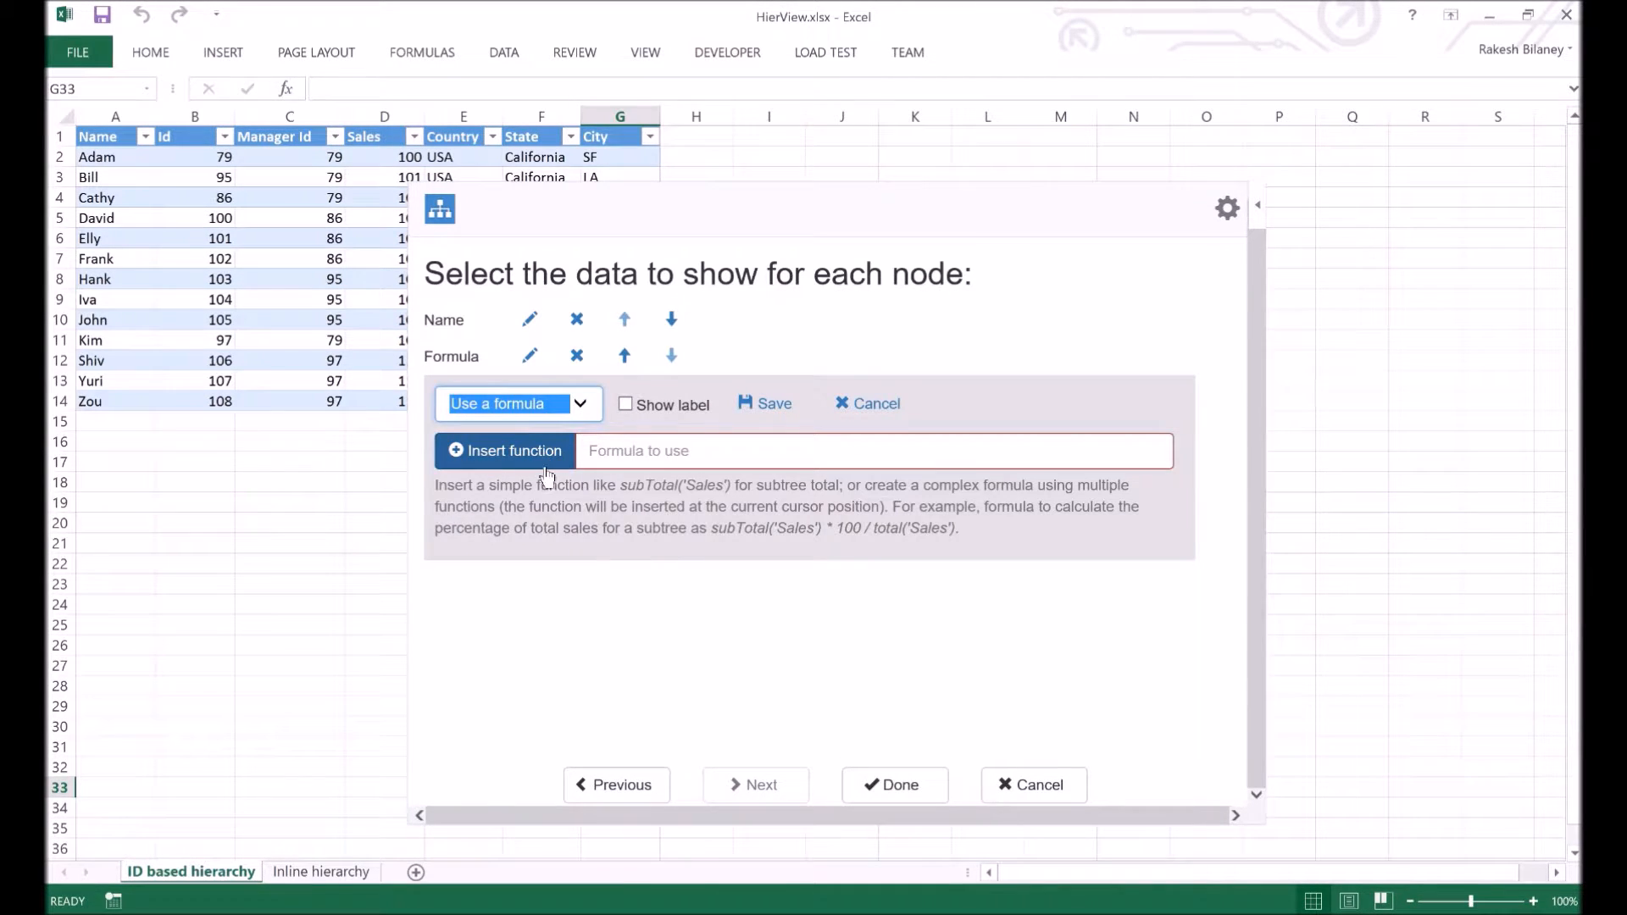
click(556, 463)
click(683, 478)
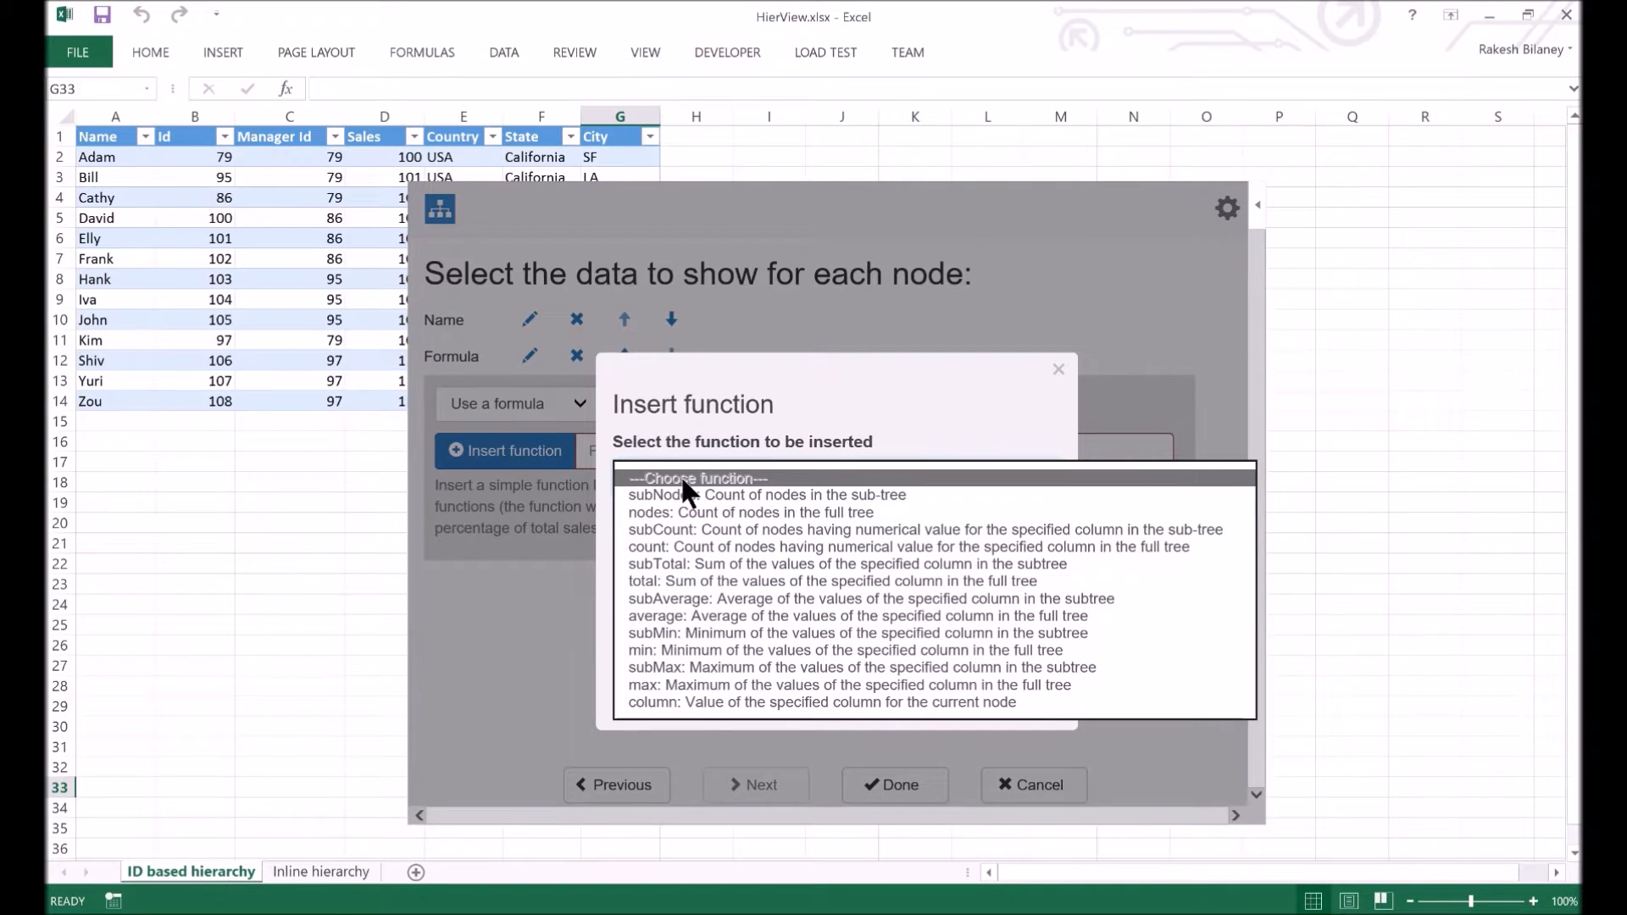
click(730, 596)
click(733, 566)
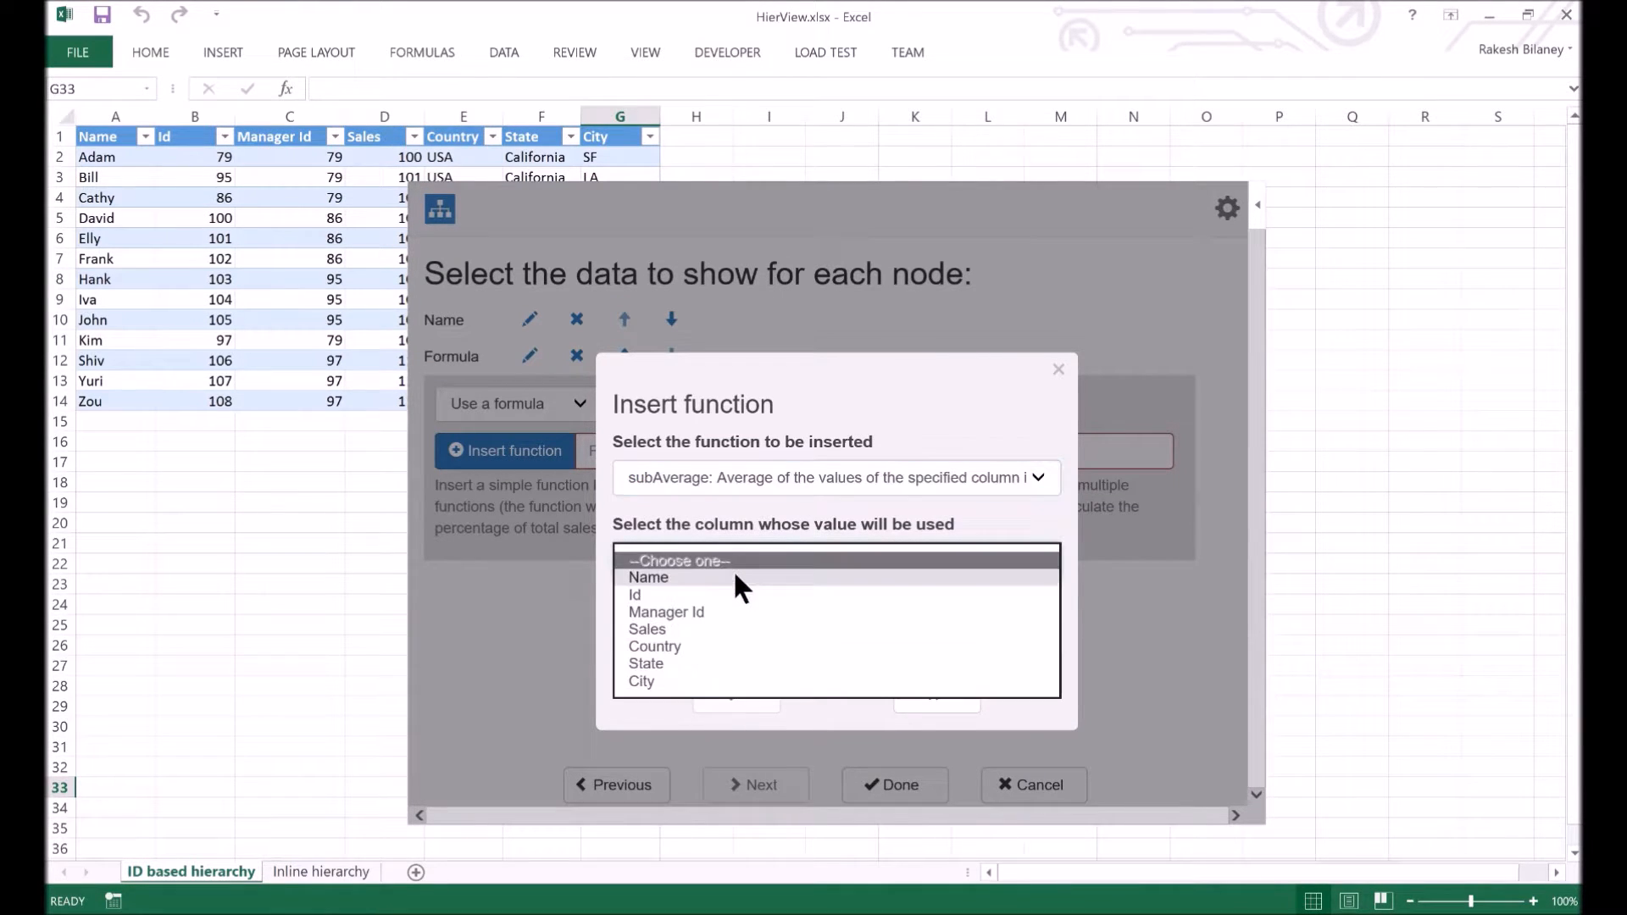
click(694, 623)
click(743, 693)
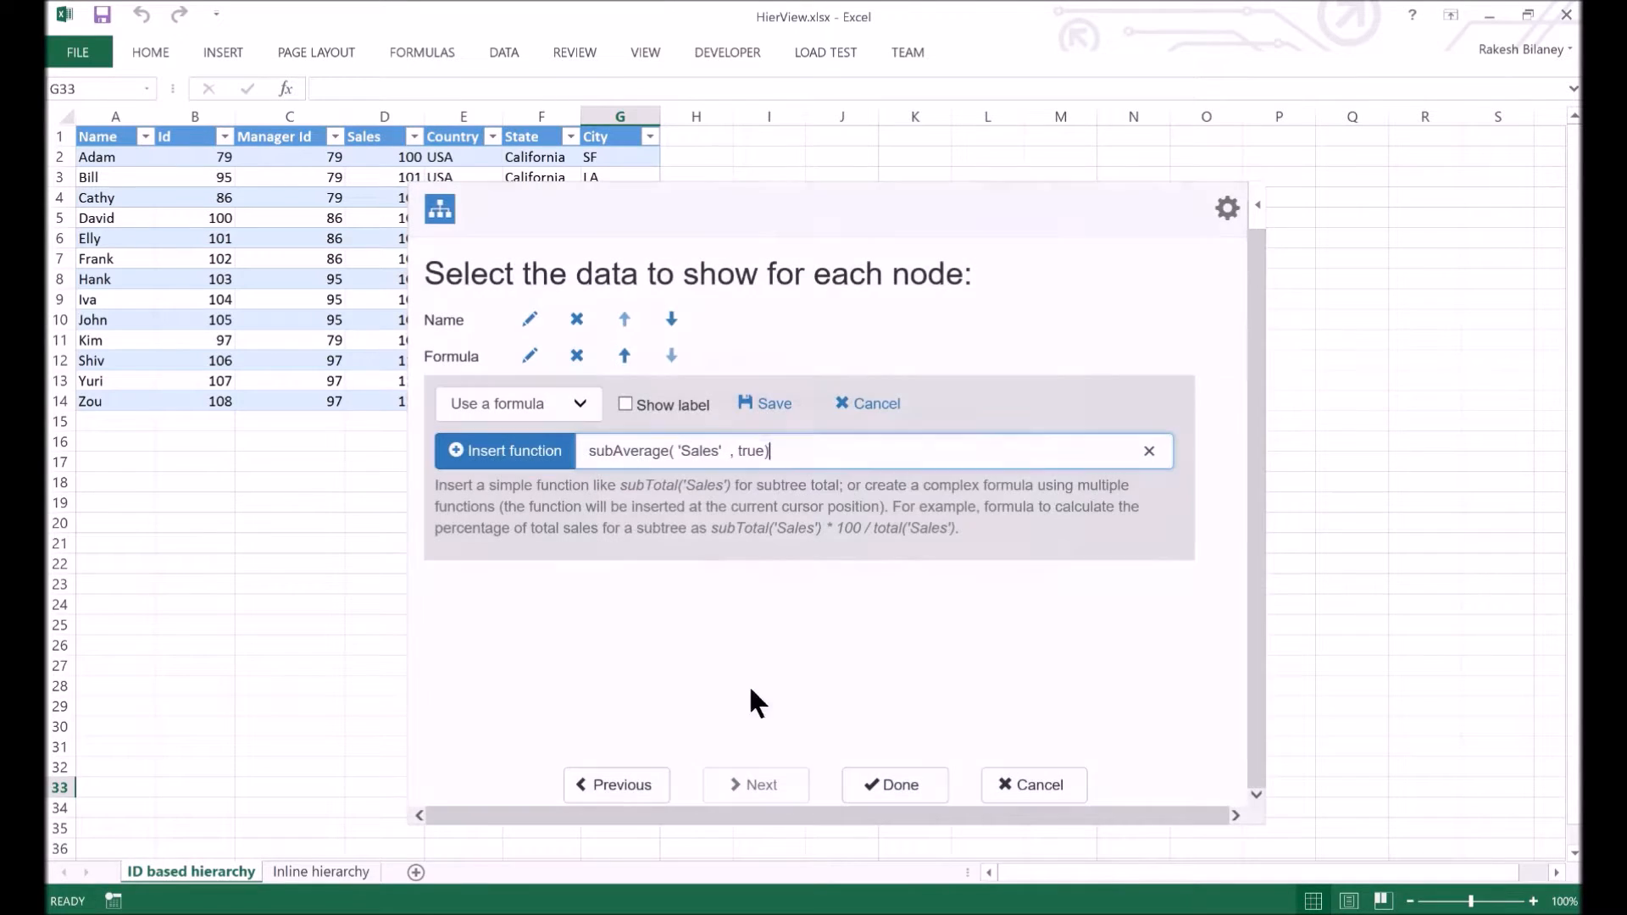
click(766, 403)
Step: Finish the HierView configuration and examine the name, sales total and sales average lines on the generated hierarchy nodes
click(901, 786)
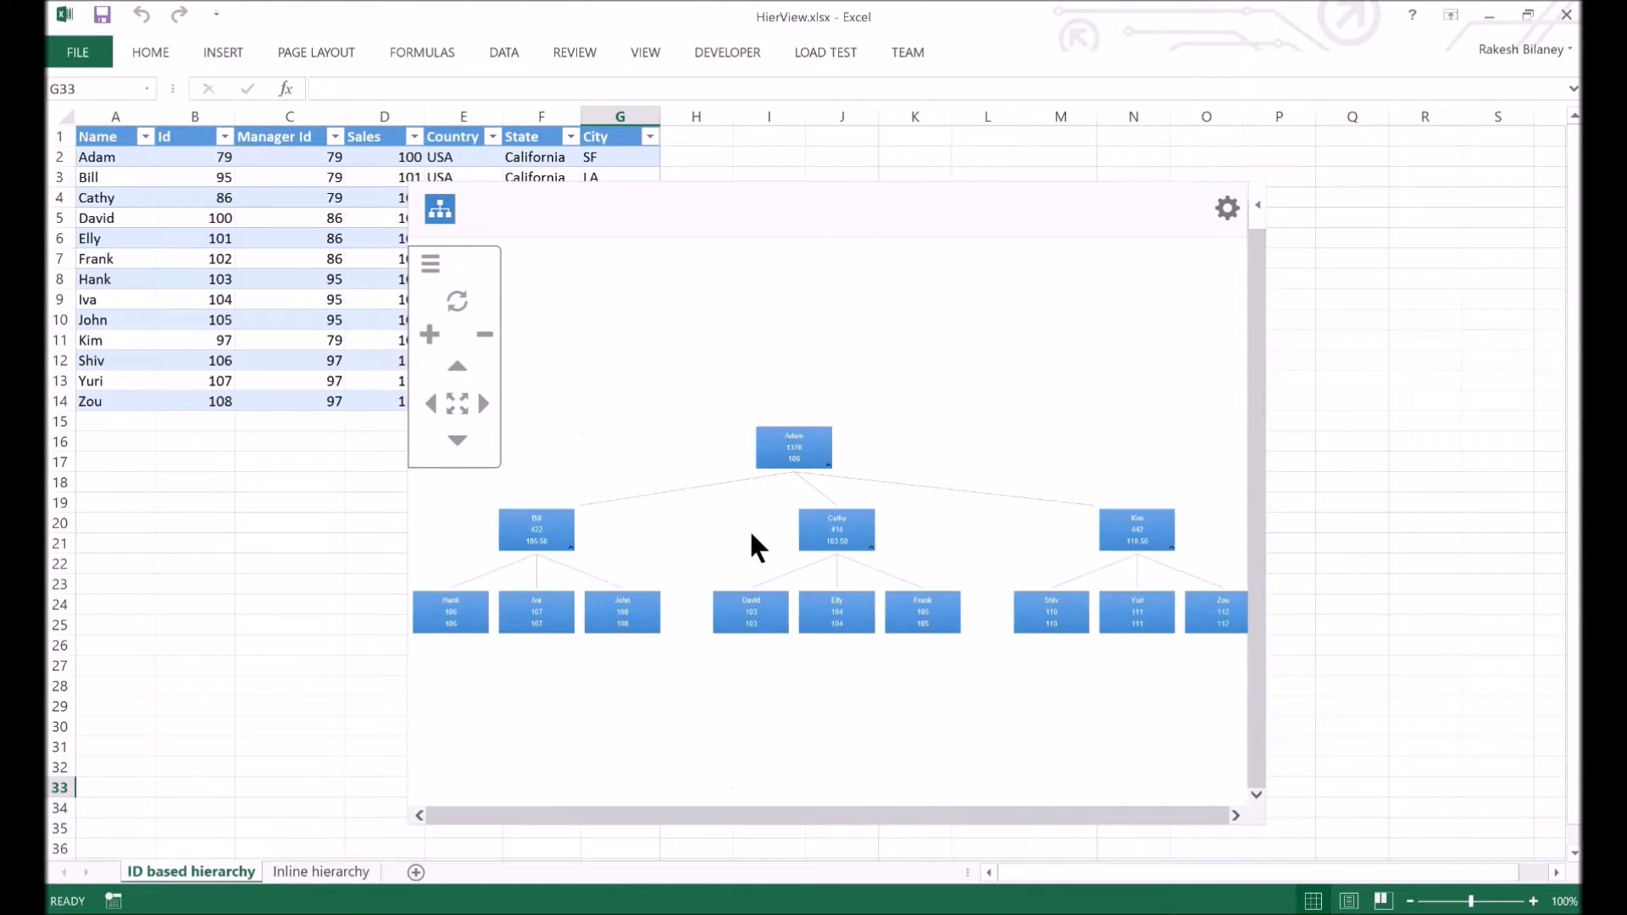
scroll(749, 529, up, 3)
scroll(749, 528, up, 3)
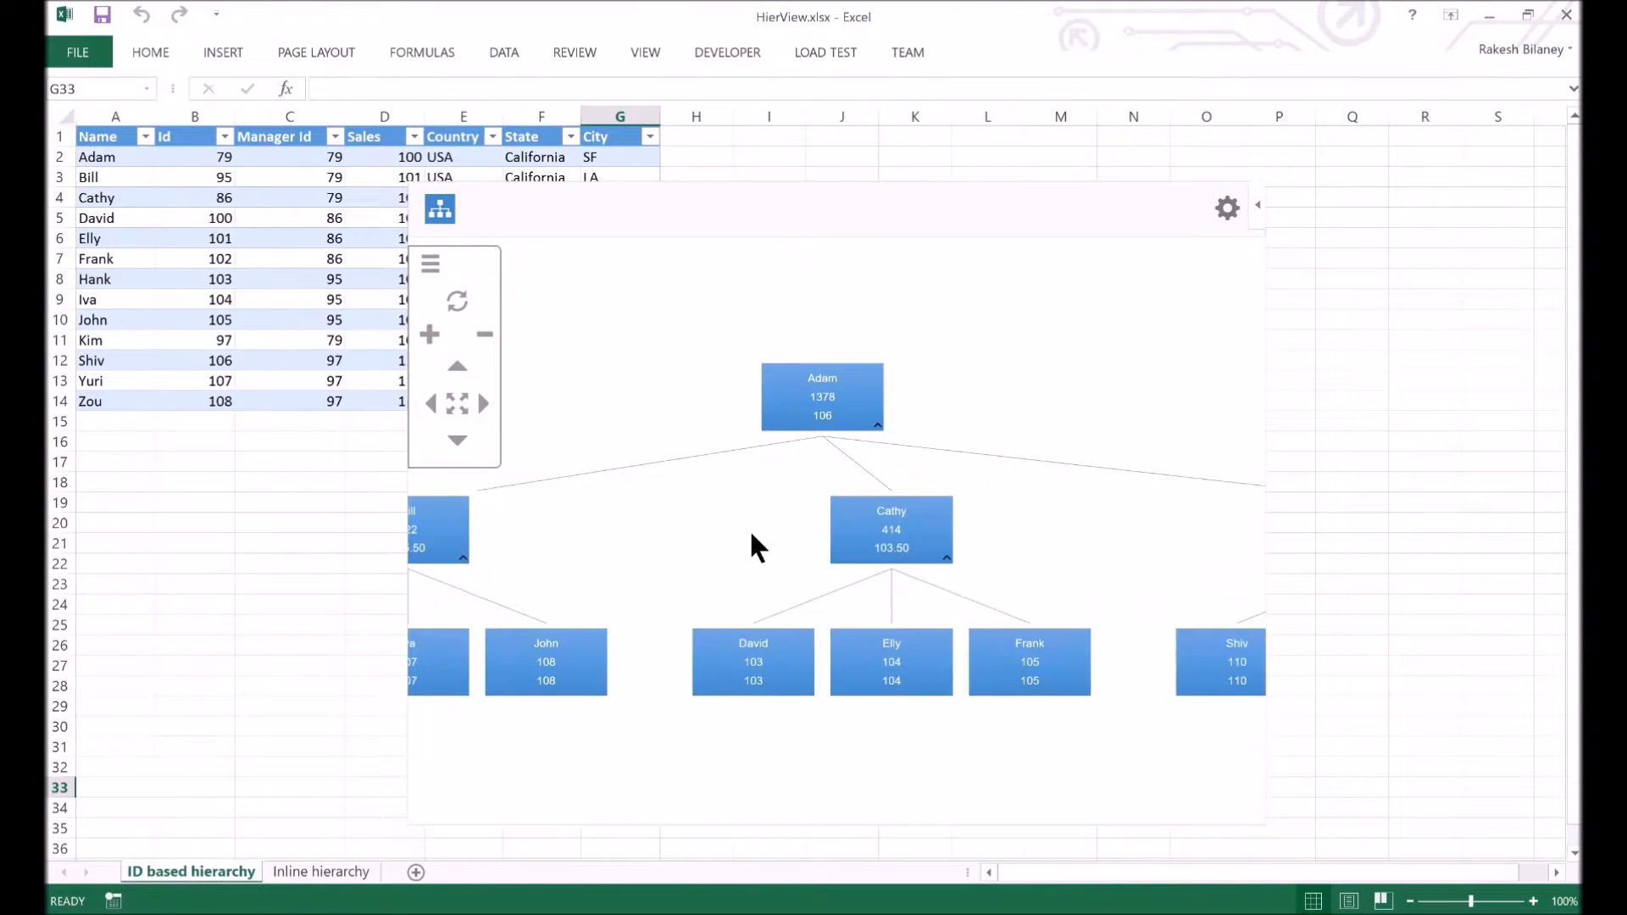
scroll(749, 547, up, 1)
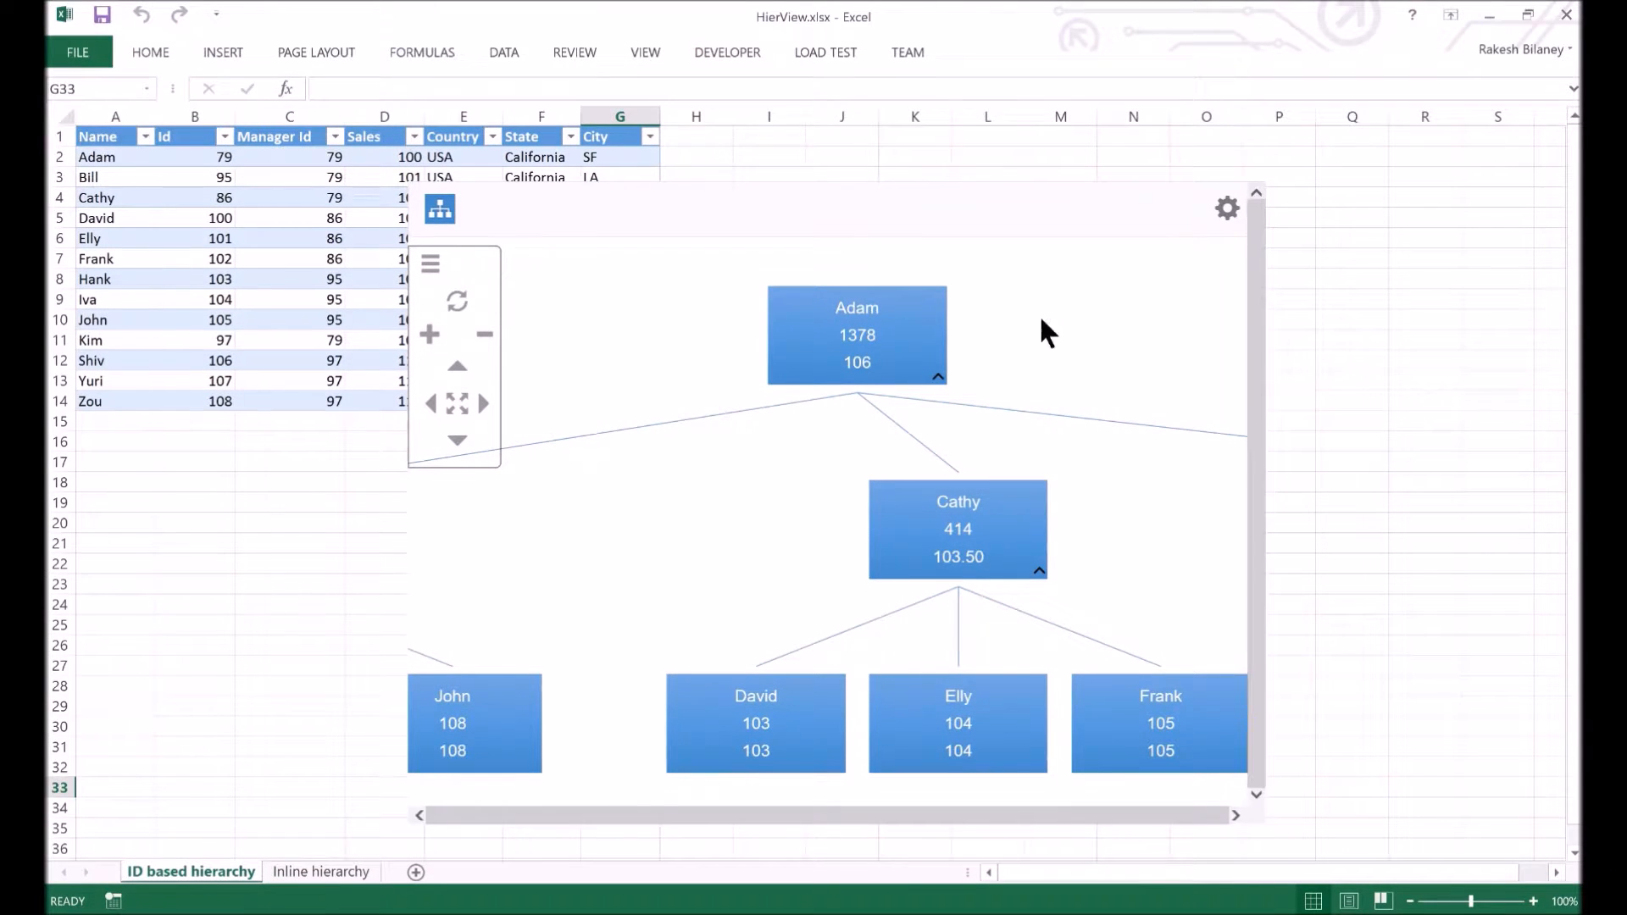
Step: Turn on the label for the subTotal display line, name it "sales total", and save the line
click(1227, 208)
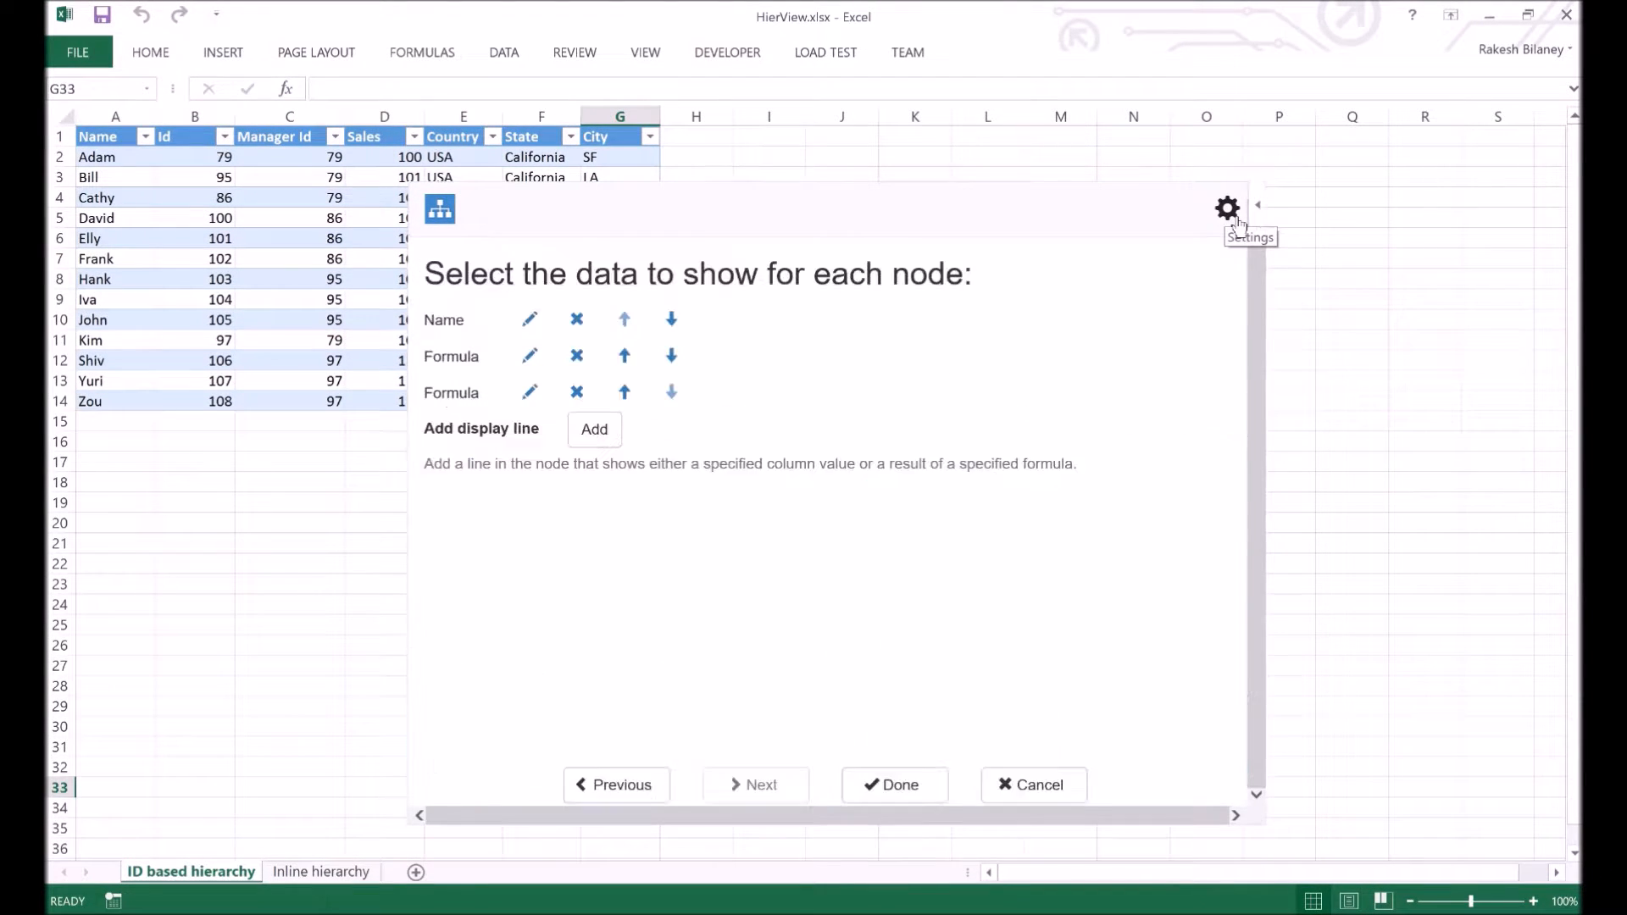
click(530, 355)
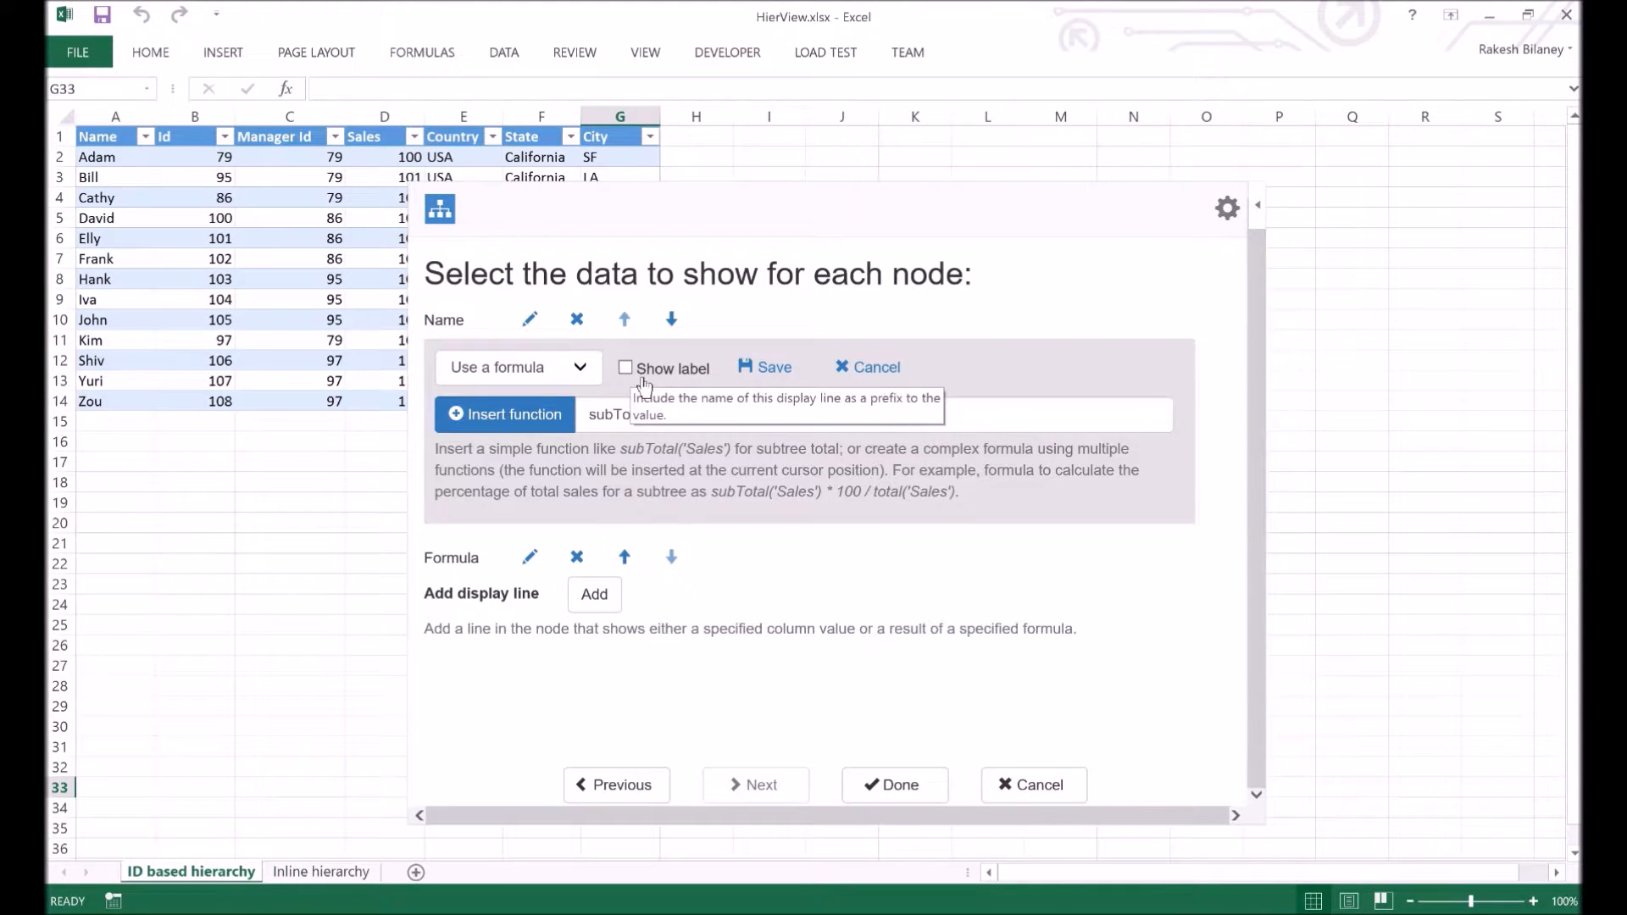
click(626, 367)
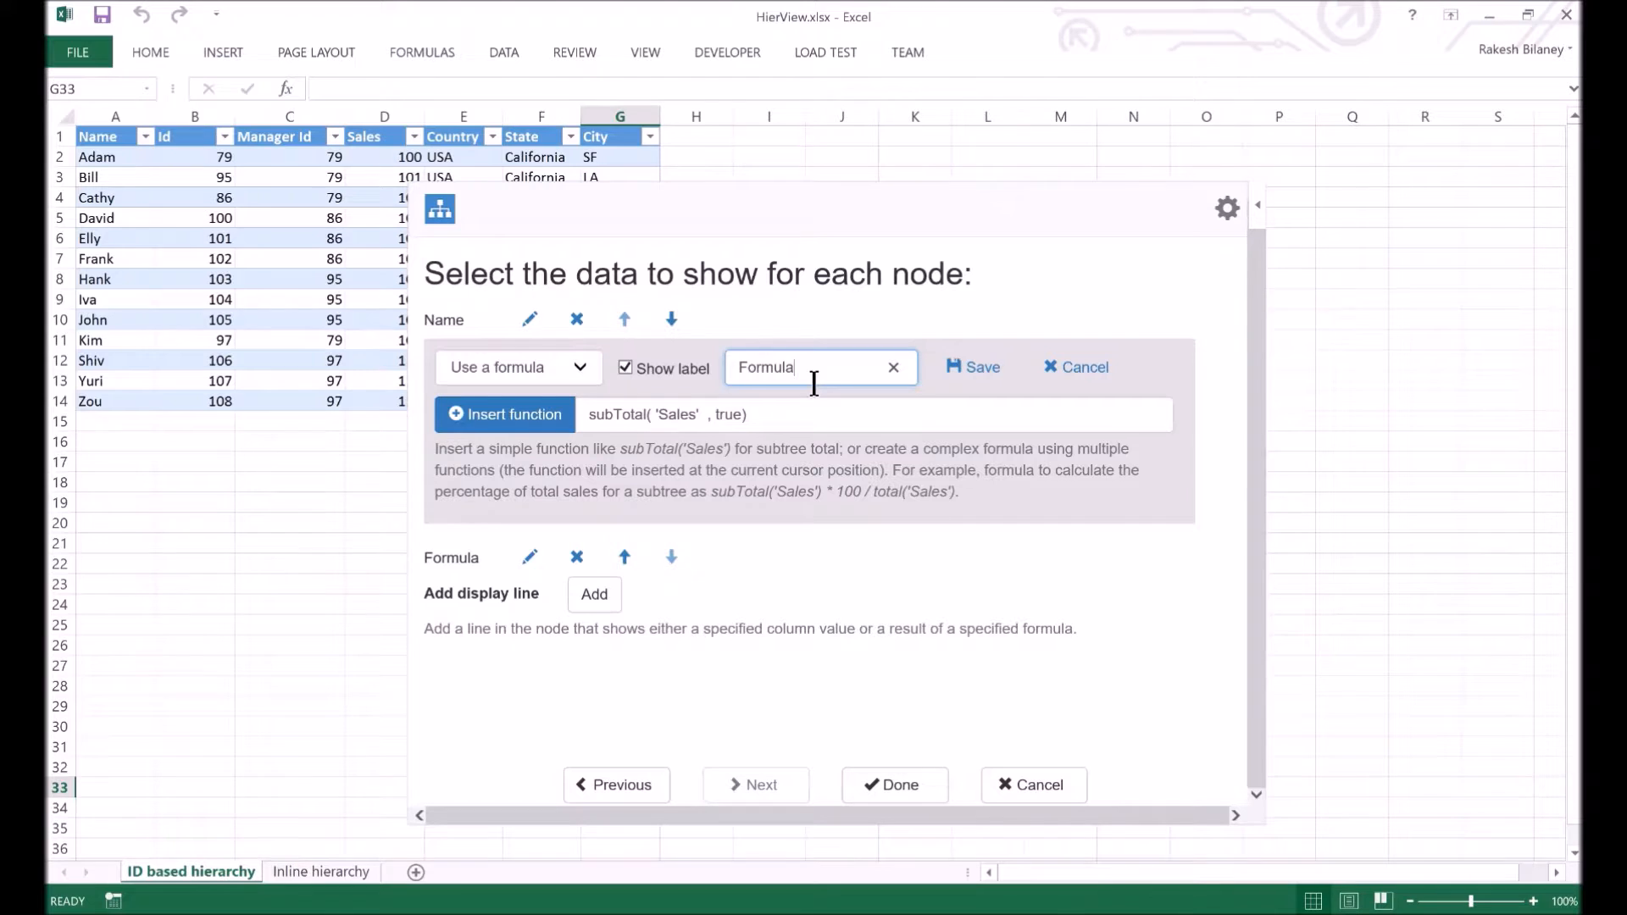
double_click(813, 383)
text(sale)
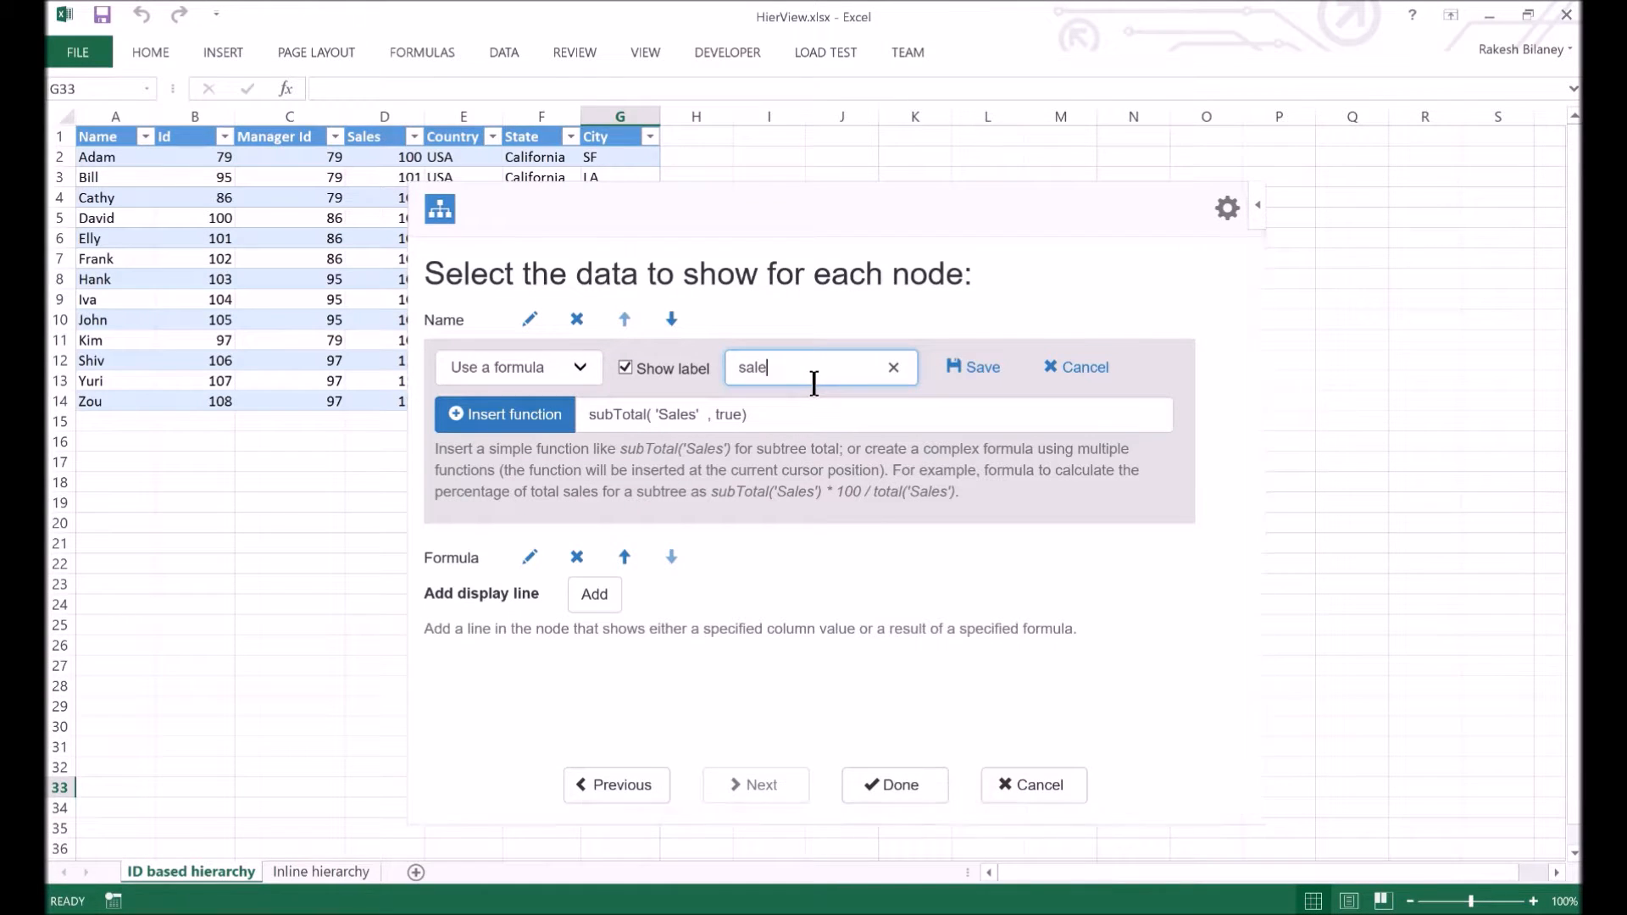
text(s total)
click(970, 368)
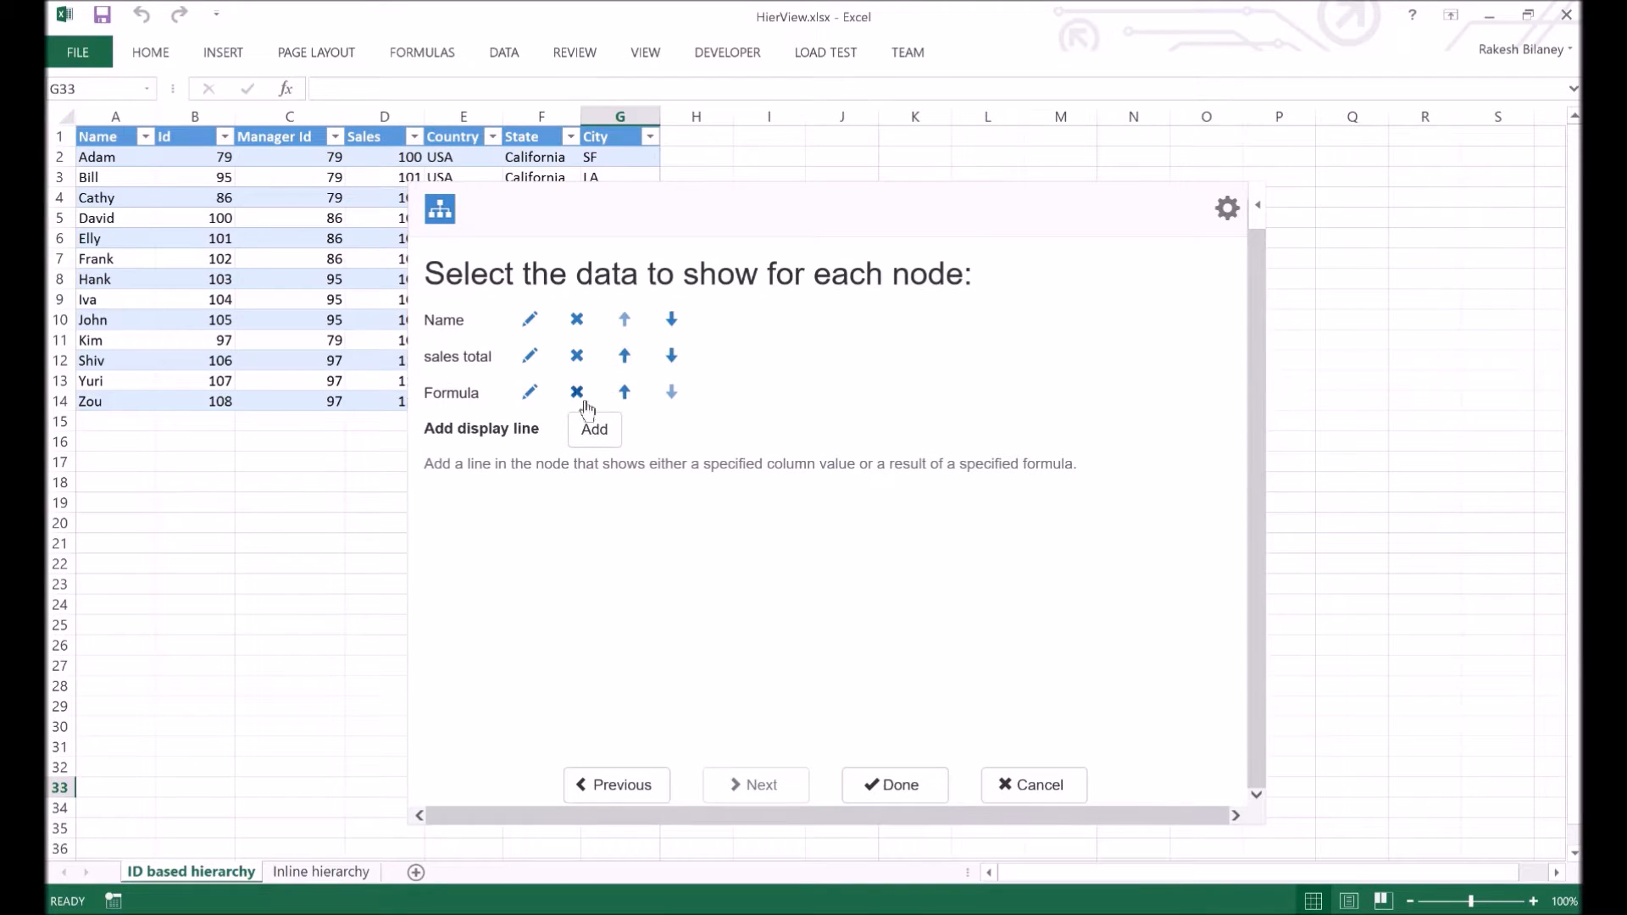
Step: Show the label "avg sales" on the subAverage display line, save it, and finish the HierView configuration
click(531, 392)
click(663, 429)
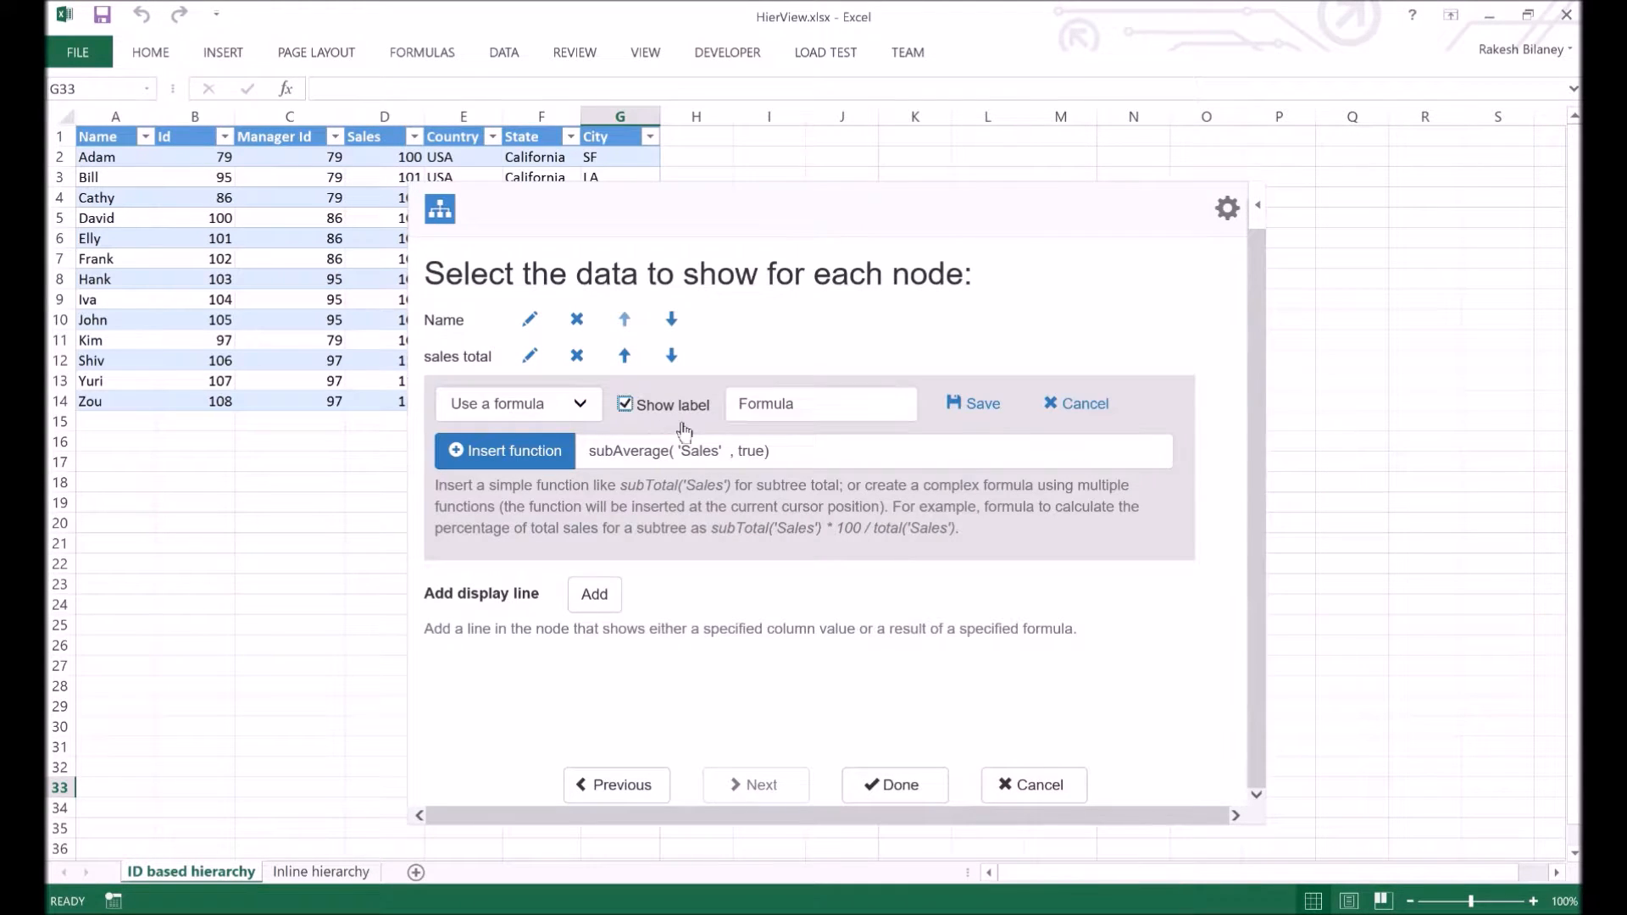
click(809, 421)
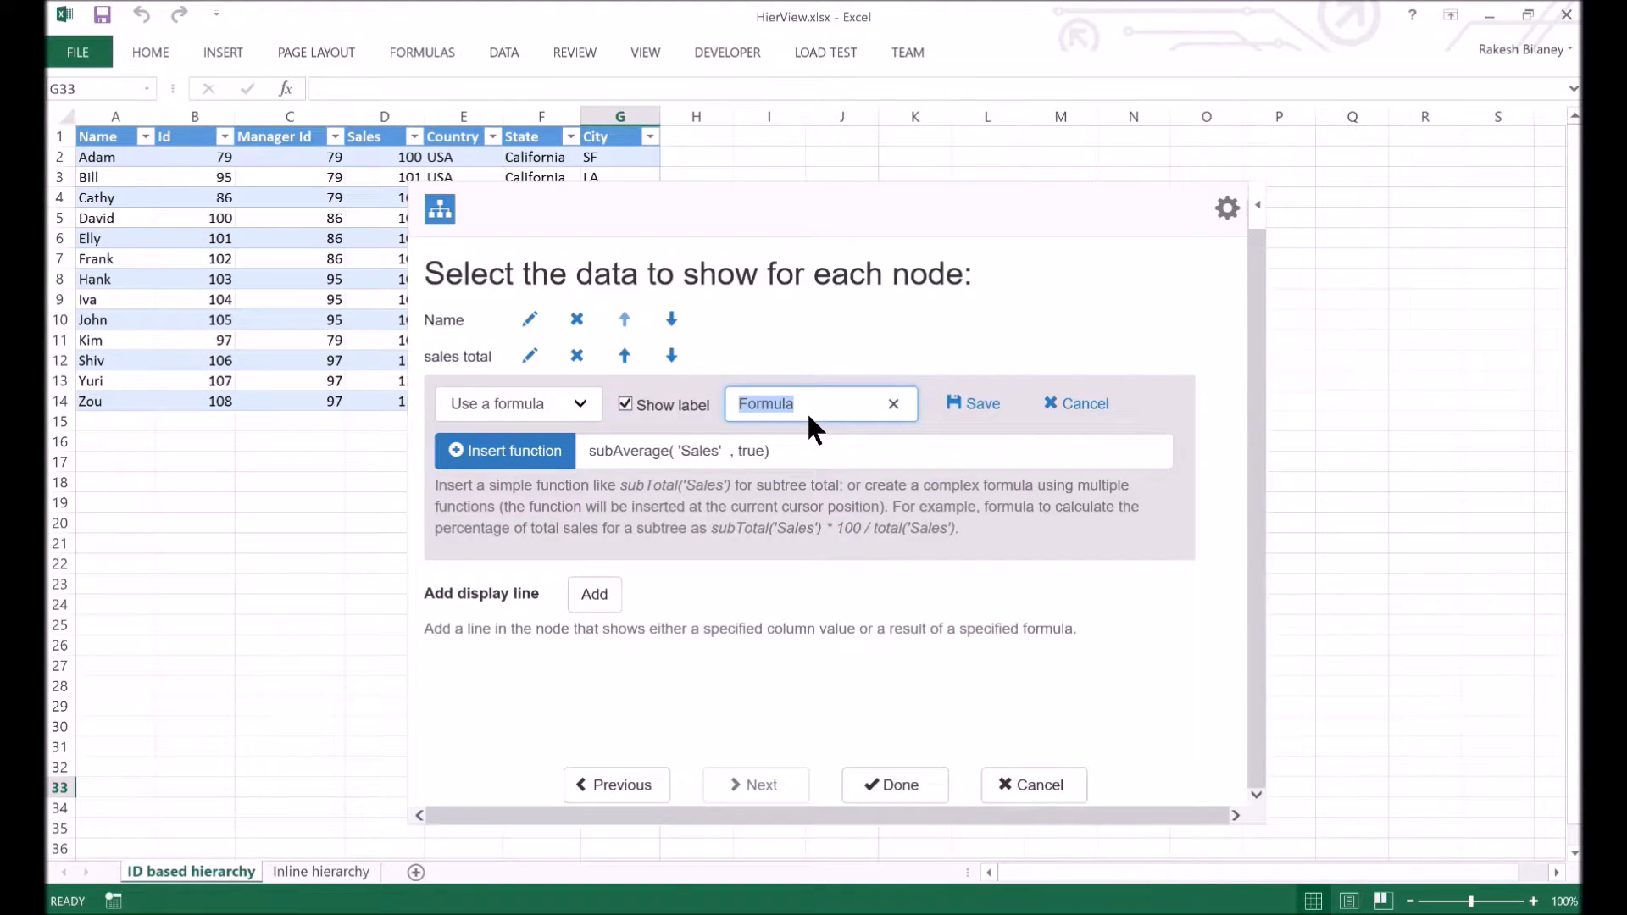
text(avg sa)
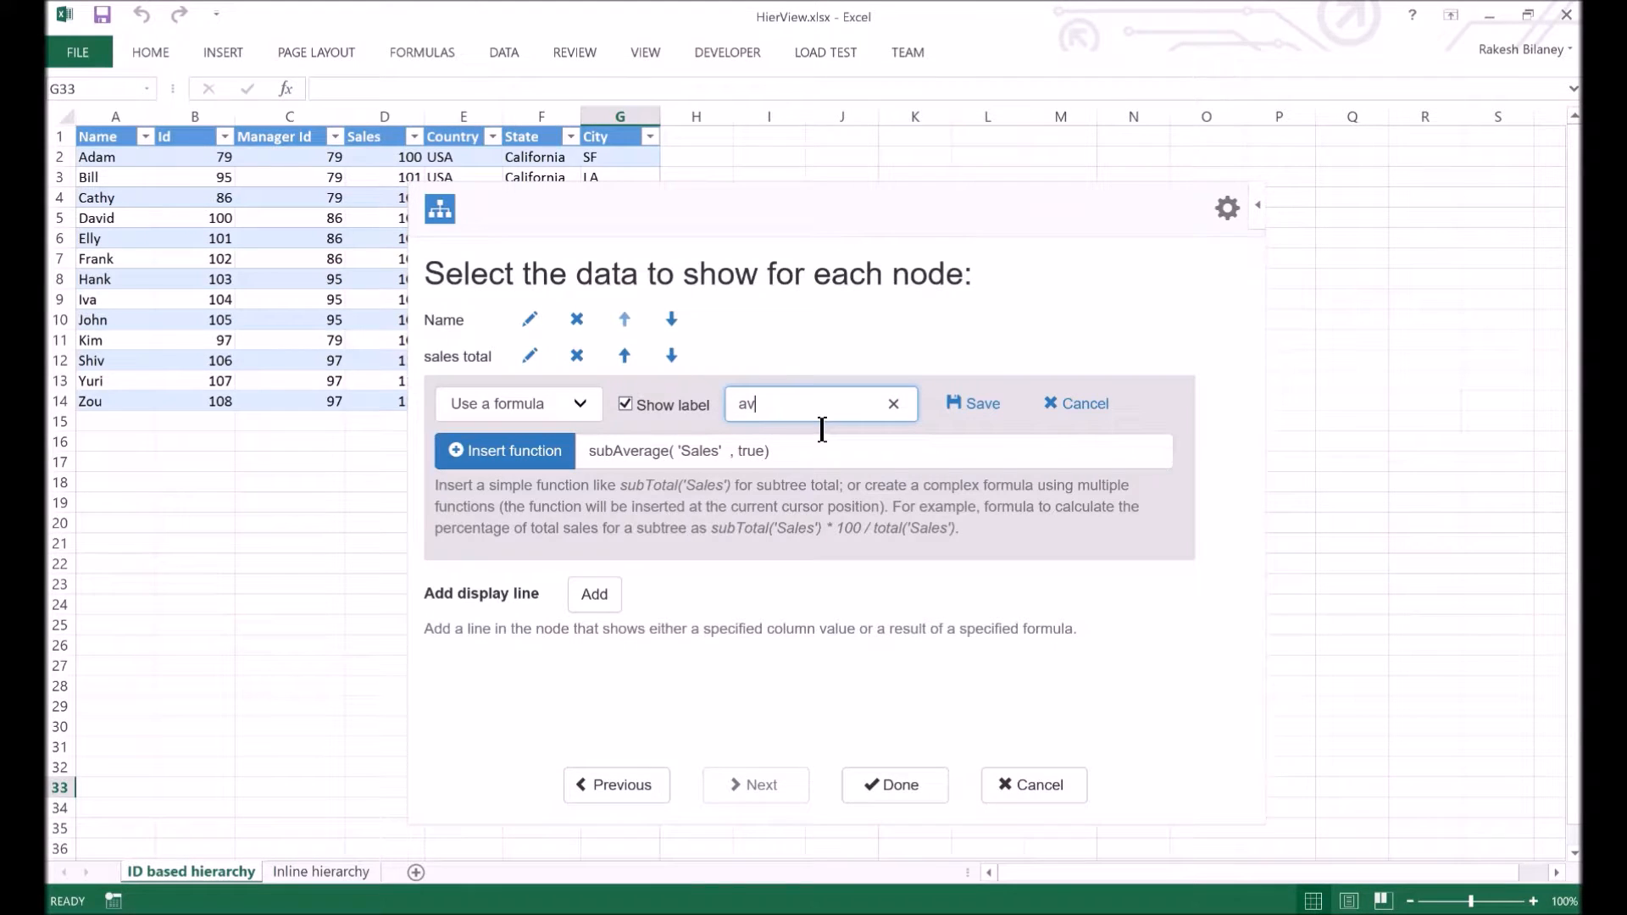
text(les)
click(987, 408)
click(898, 788)
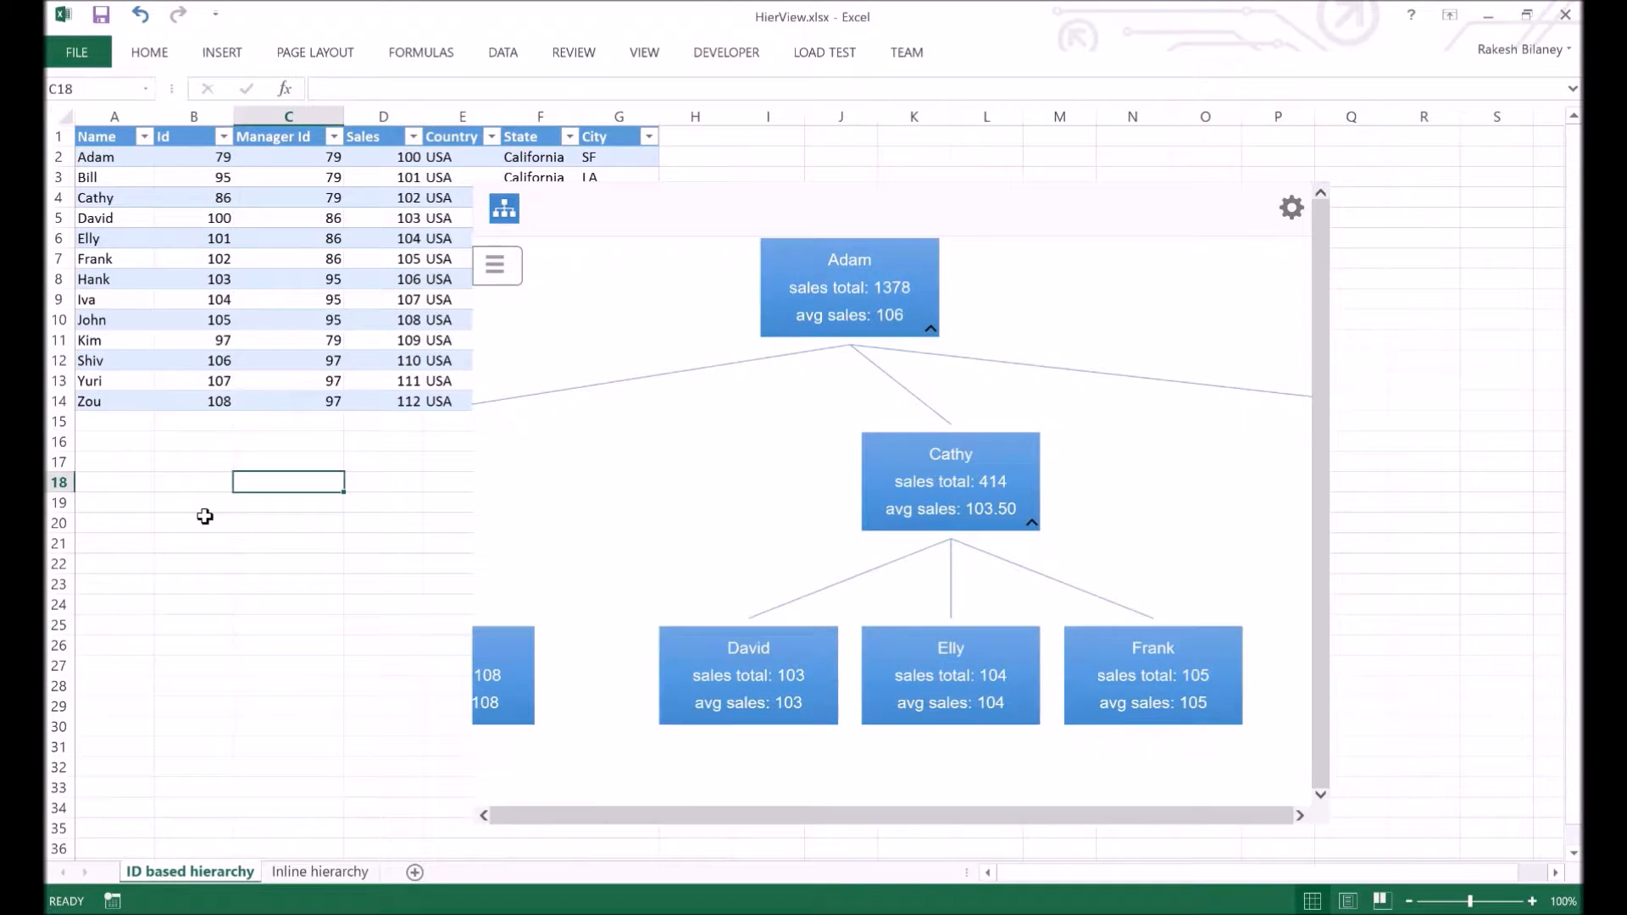
click(205, 506)
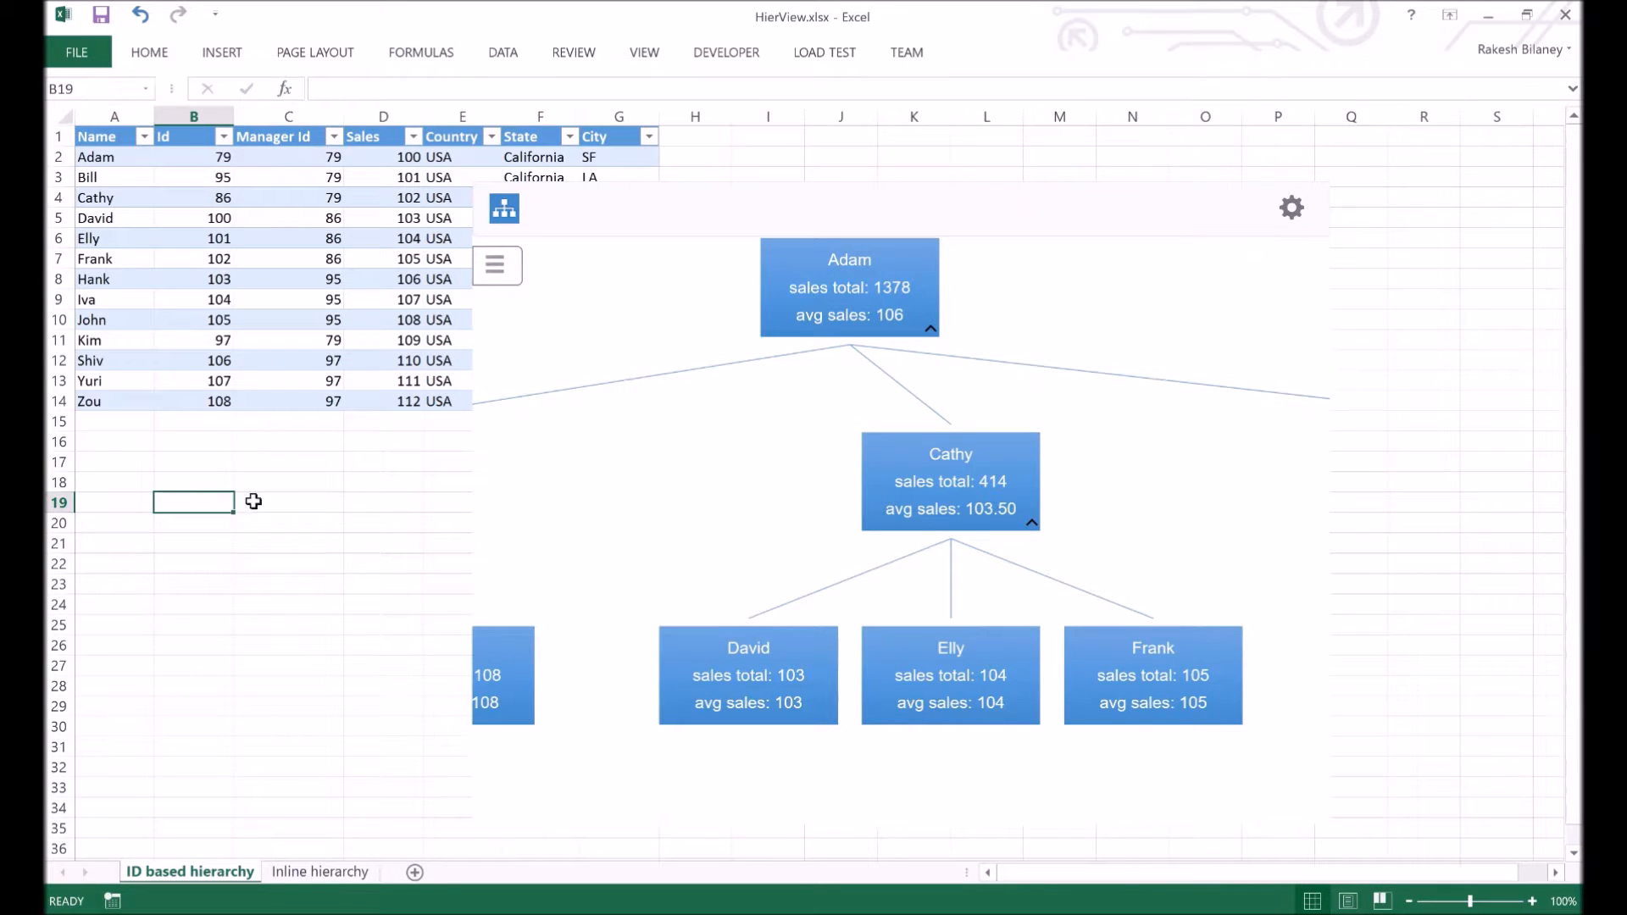
Step: Reopen the HierView settings and add a fourth display line that uses a formula, with the label "% sales" shown
click(1291, 207)
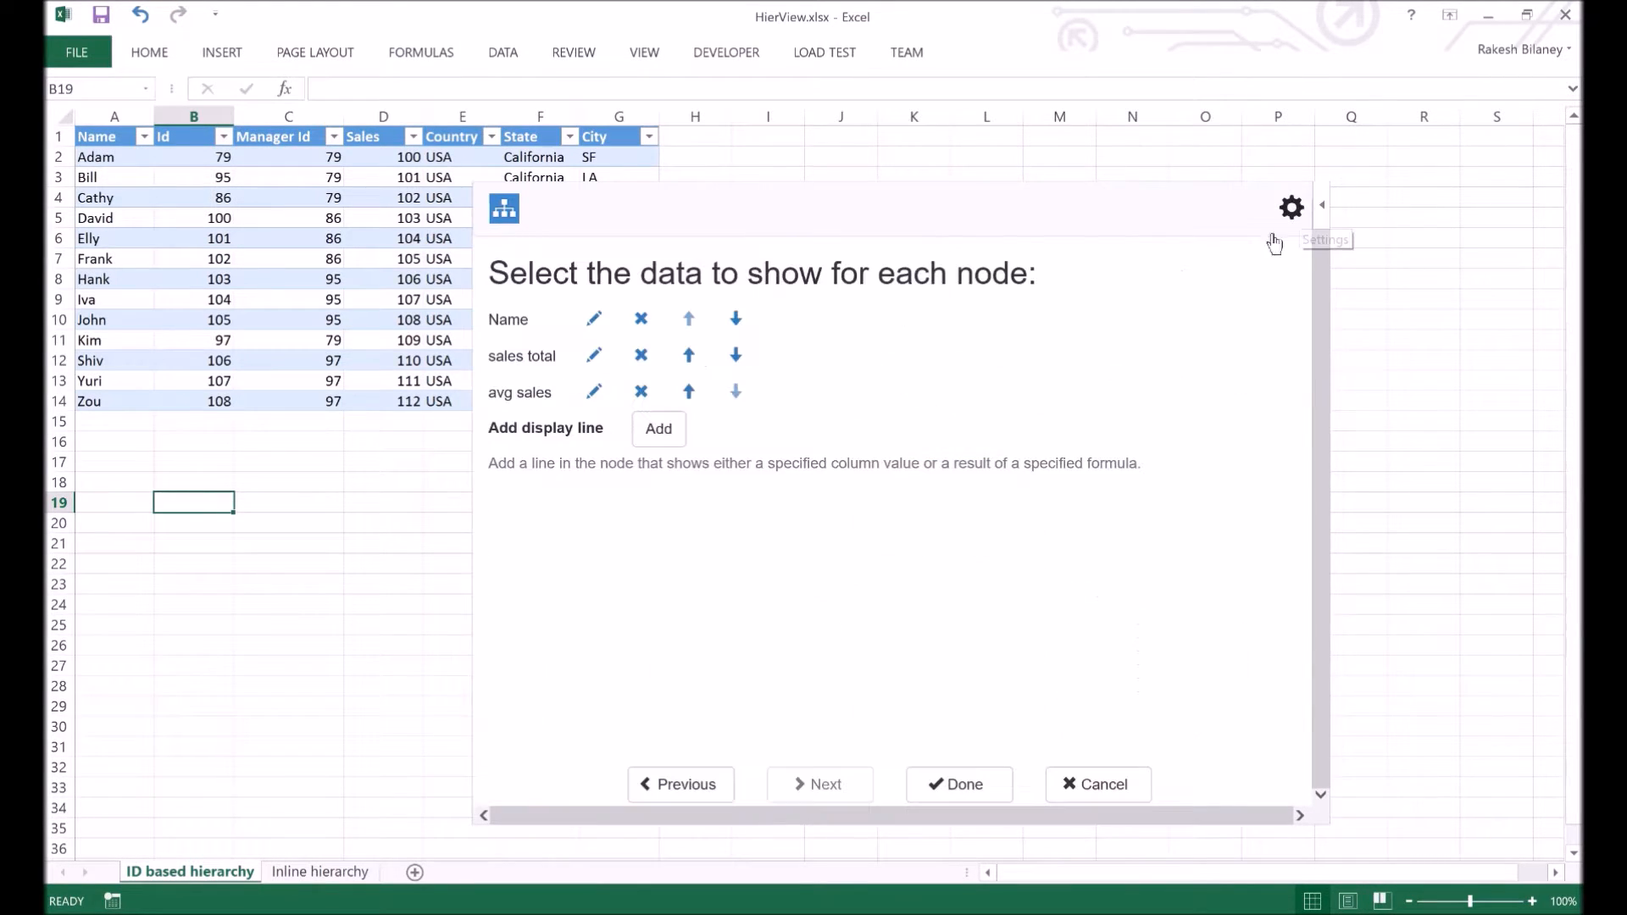
click(660, 429)
click(644, 440)
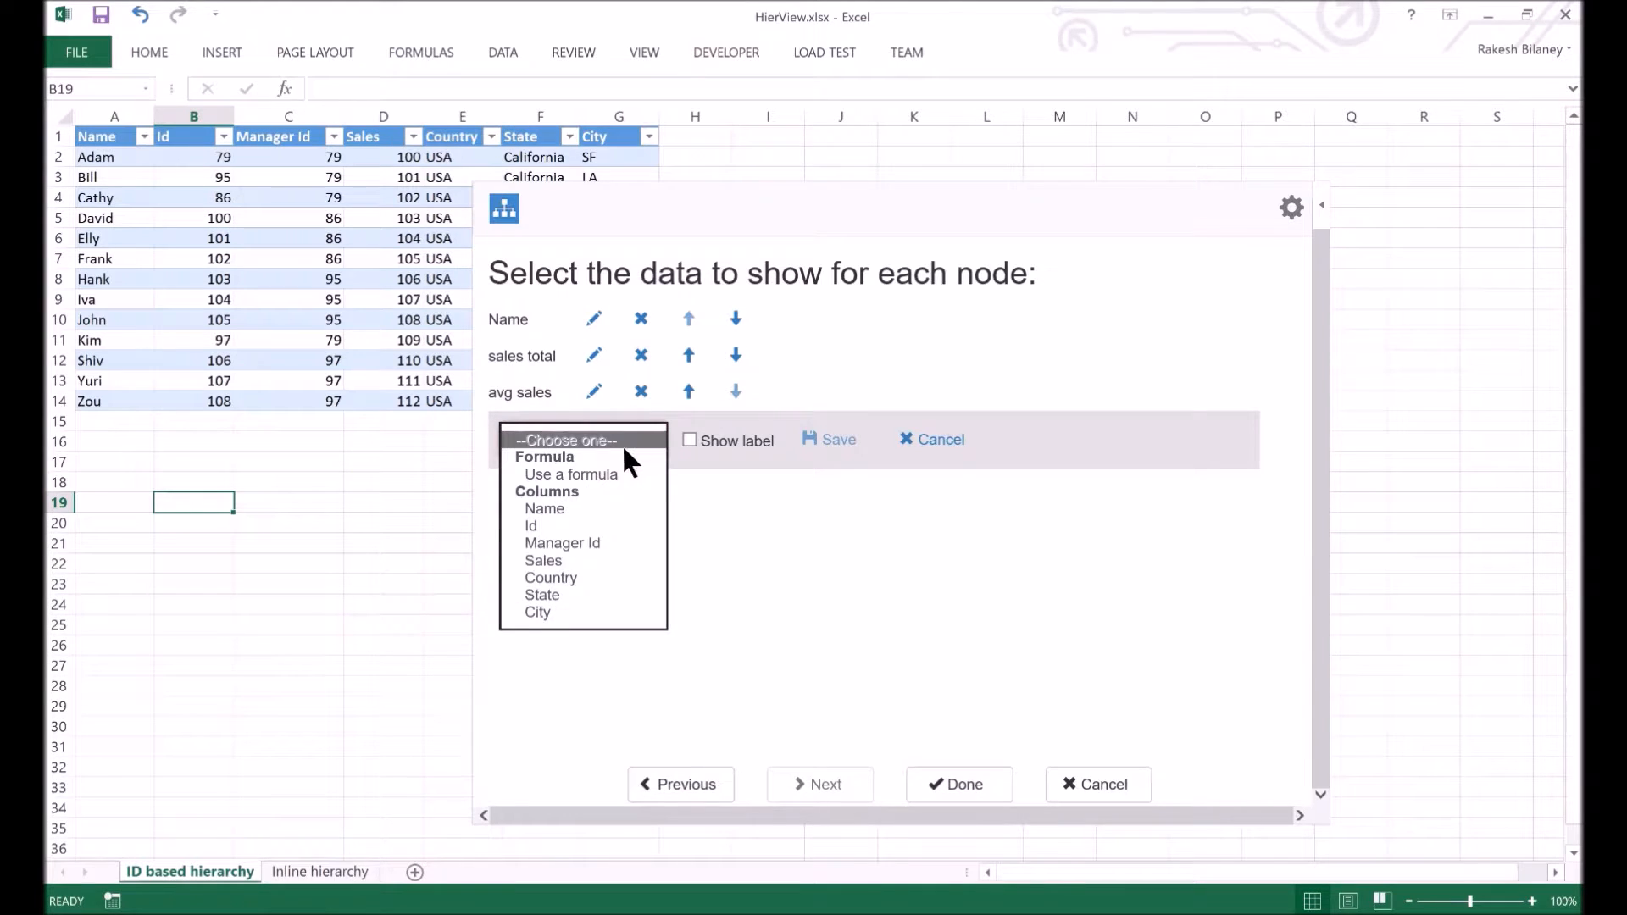
click(605, 470)
click(709, 456)
click(857, 451)
text(% sales)
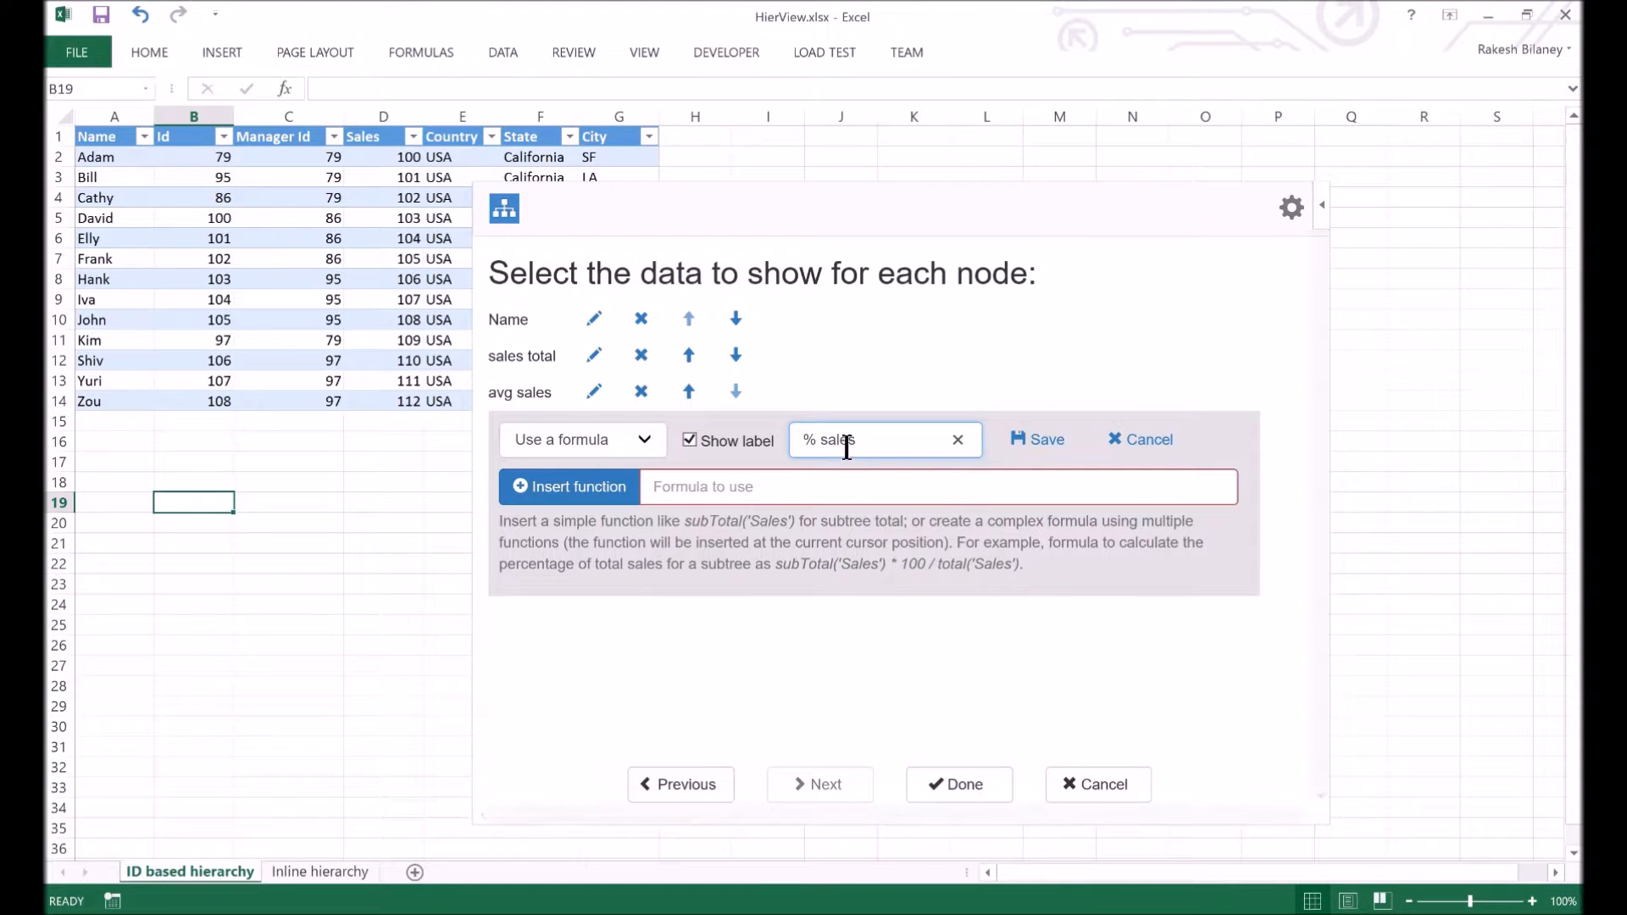
Step: Insert the subTotal function on the Sales column into the % sales formula, evaluated for the current node and its subtree
click(653, 494)
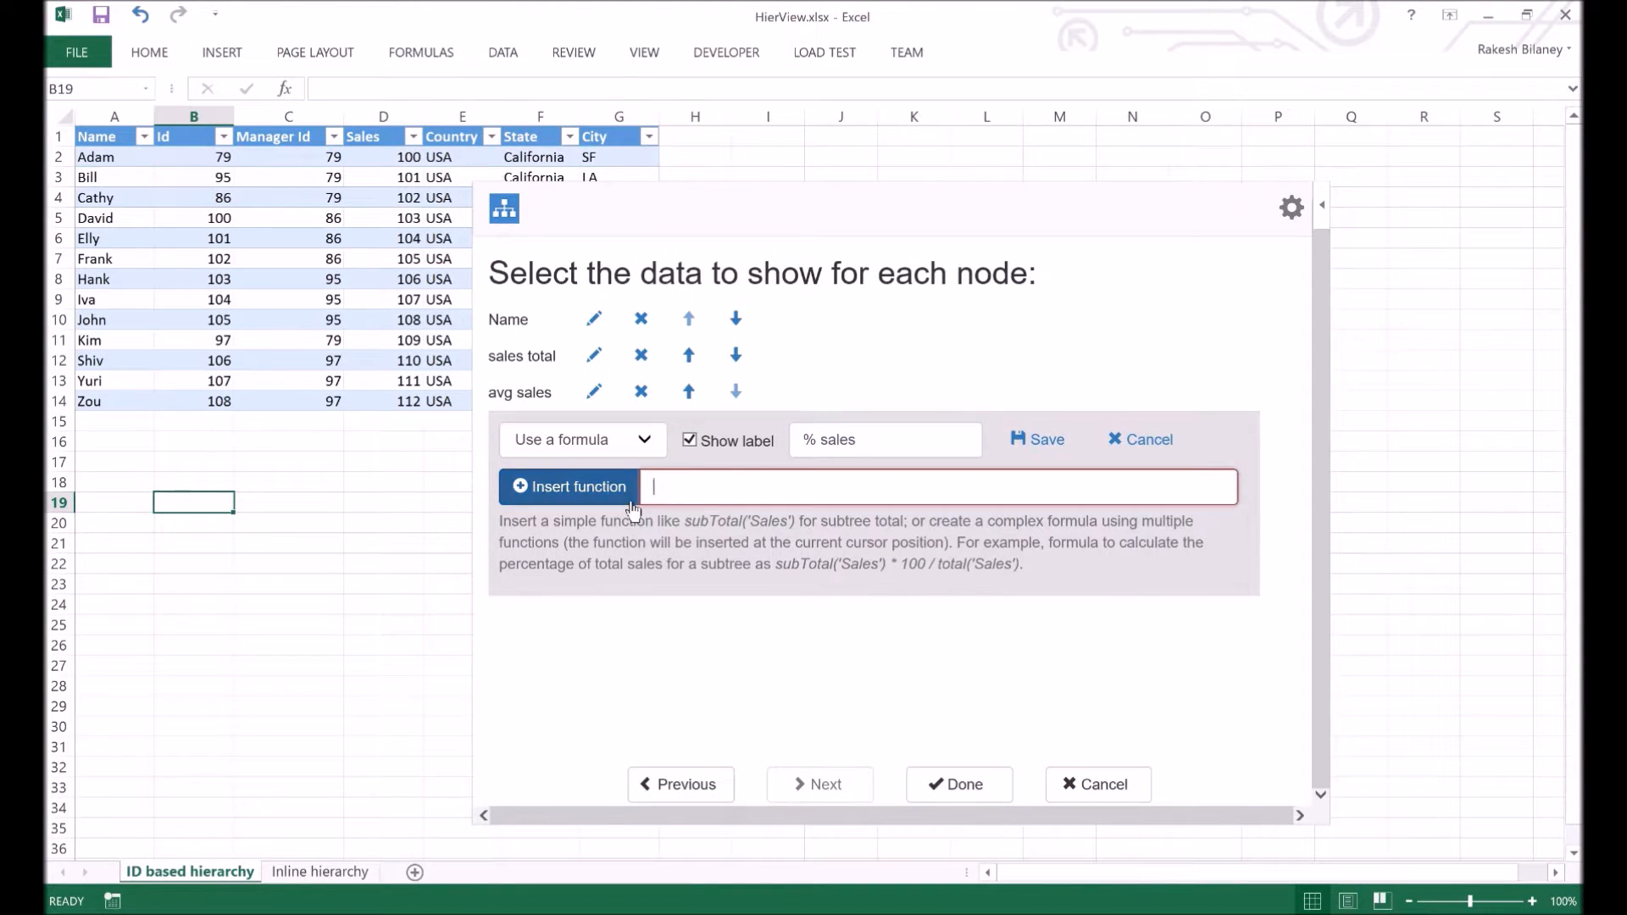
click(634, 490)
click(770, 476)
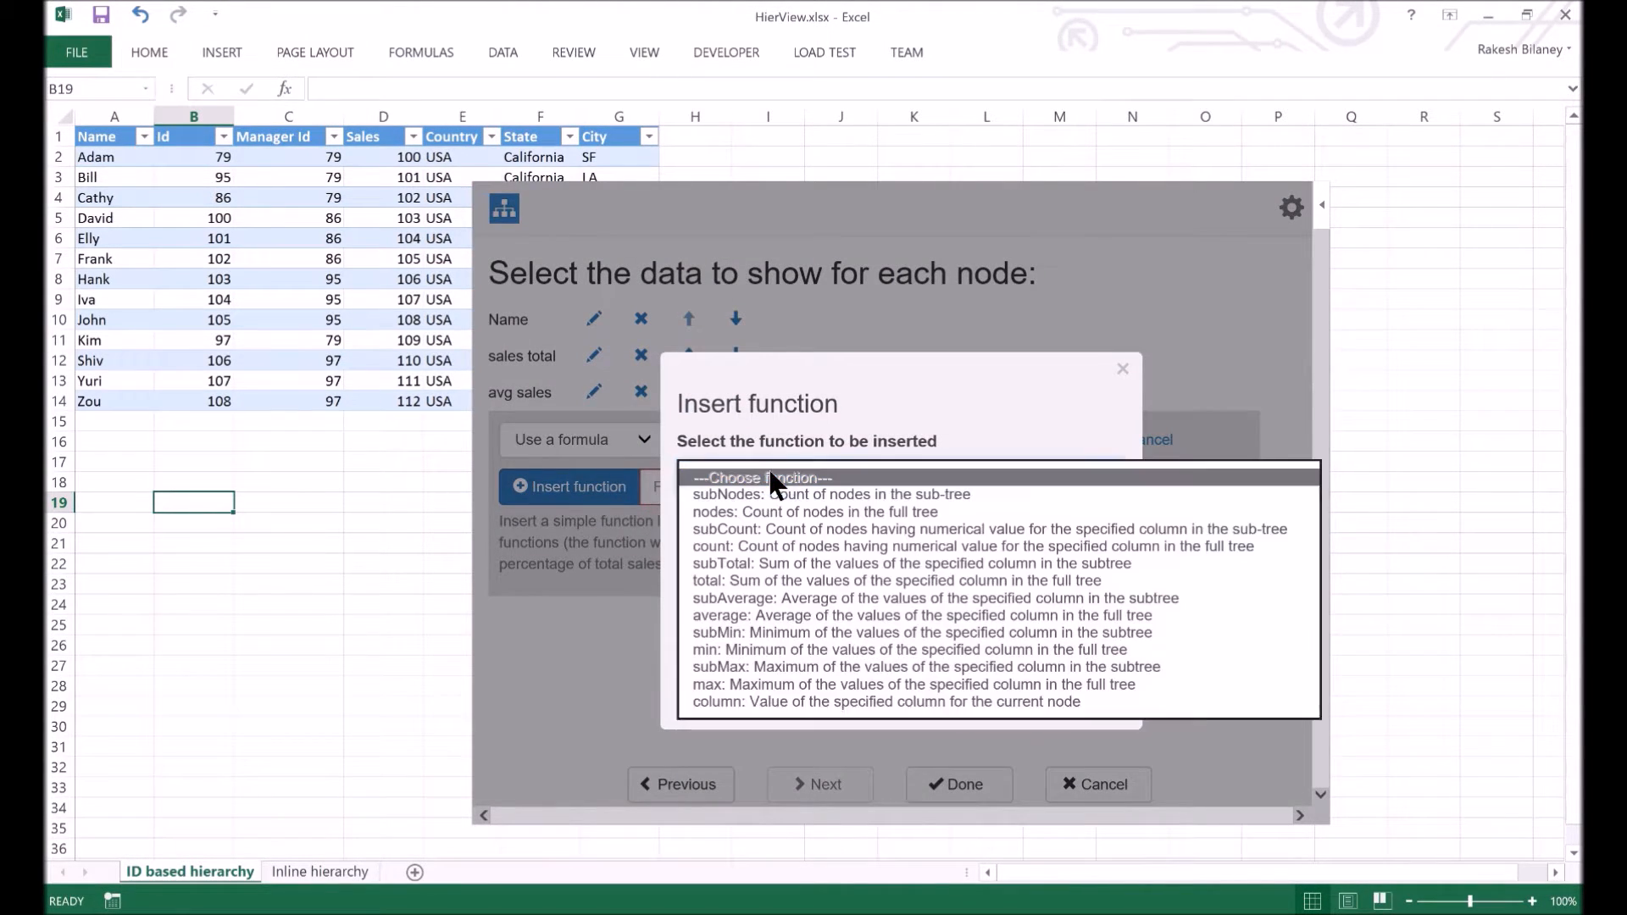
click(762, 563)
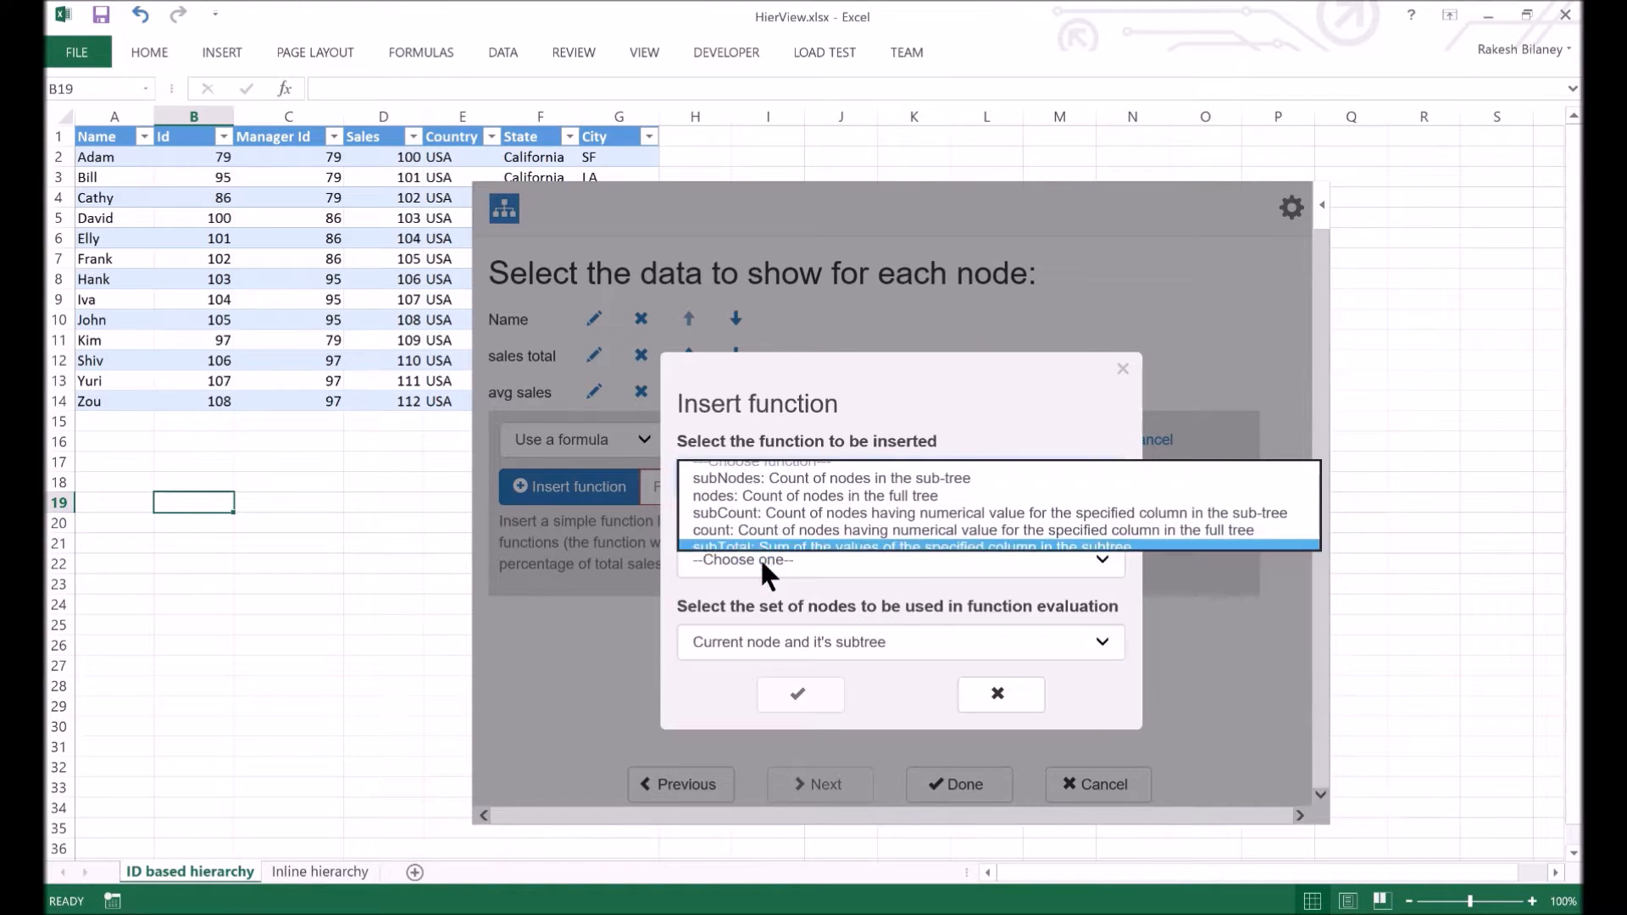
click(769, 554)
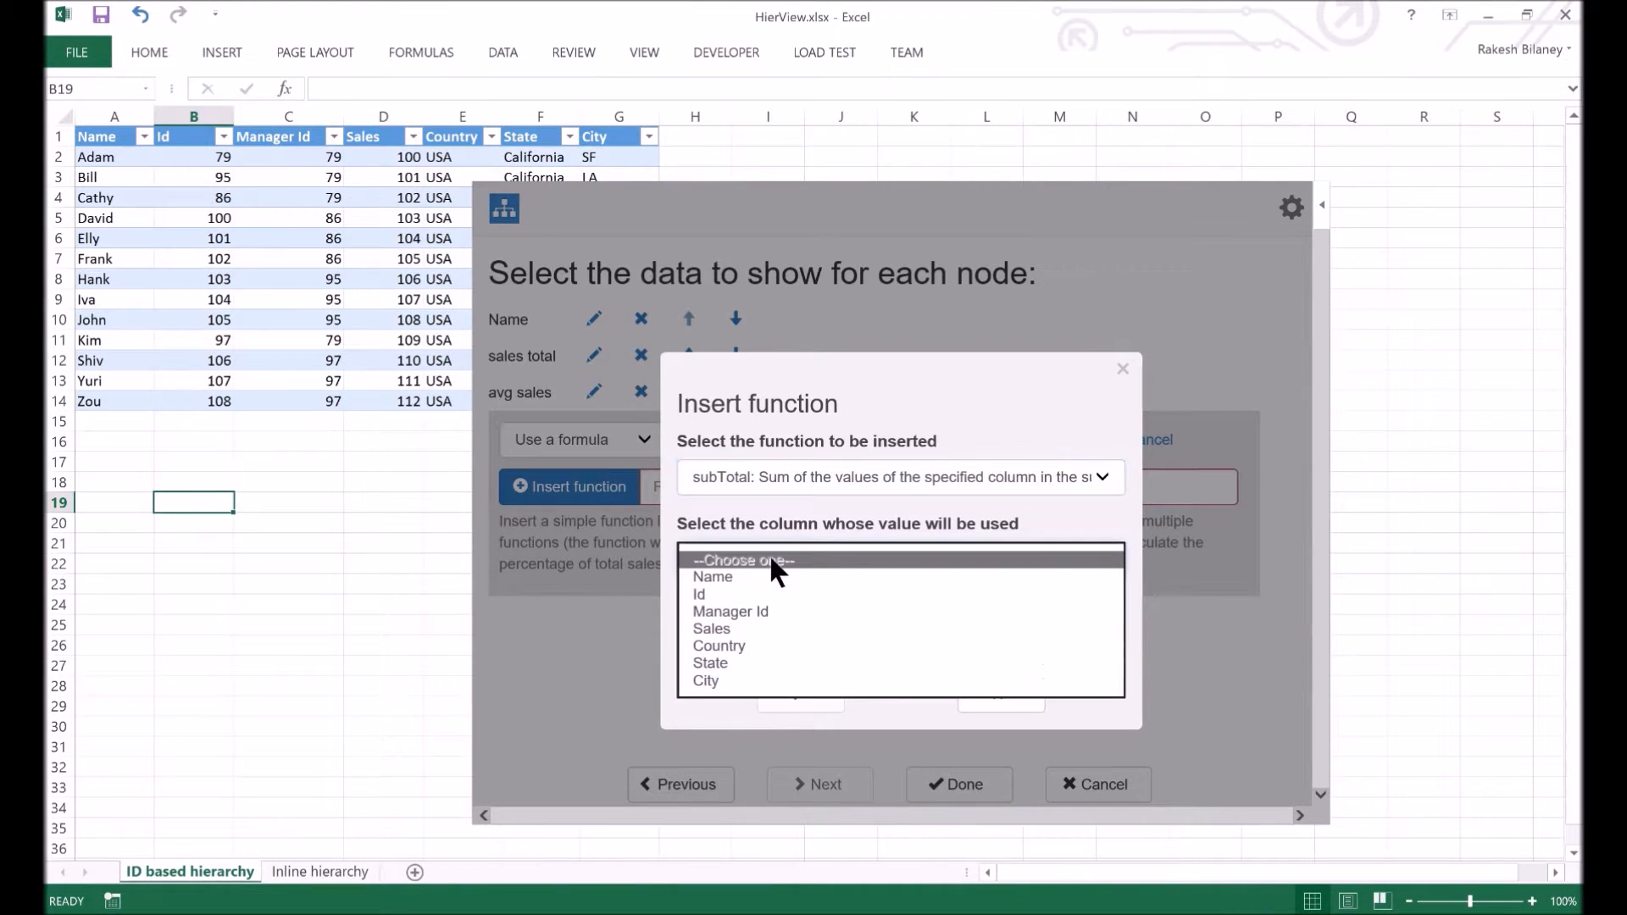
click(749, 631)
click(808, 707)
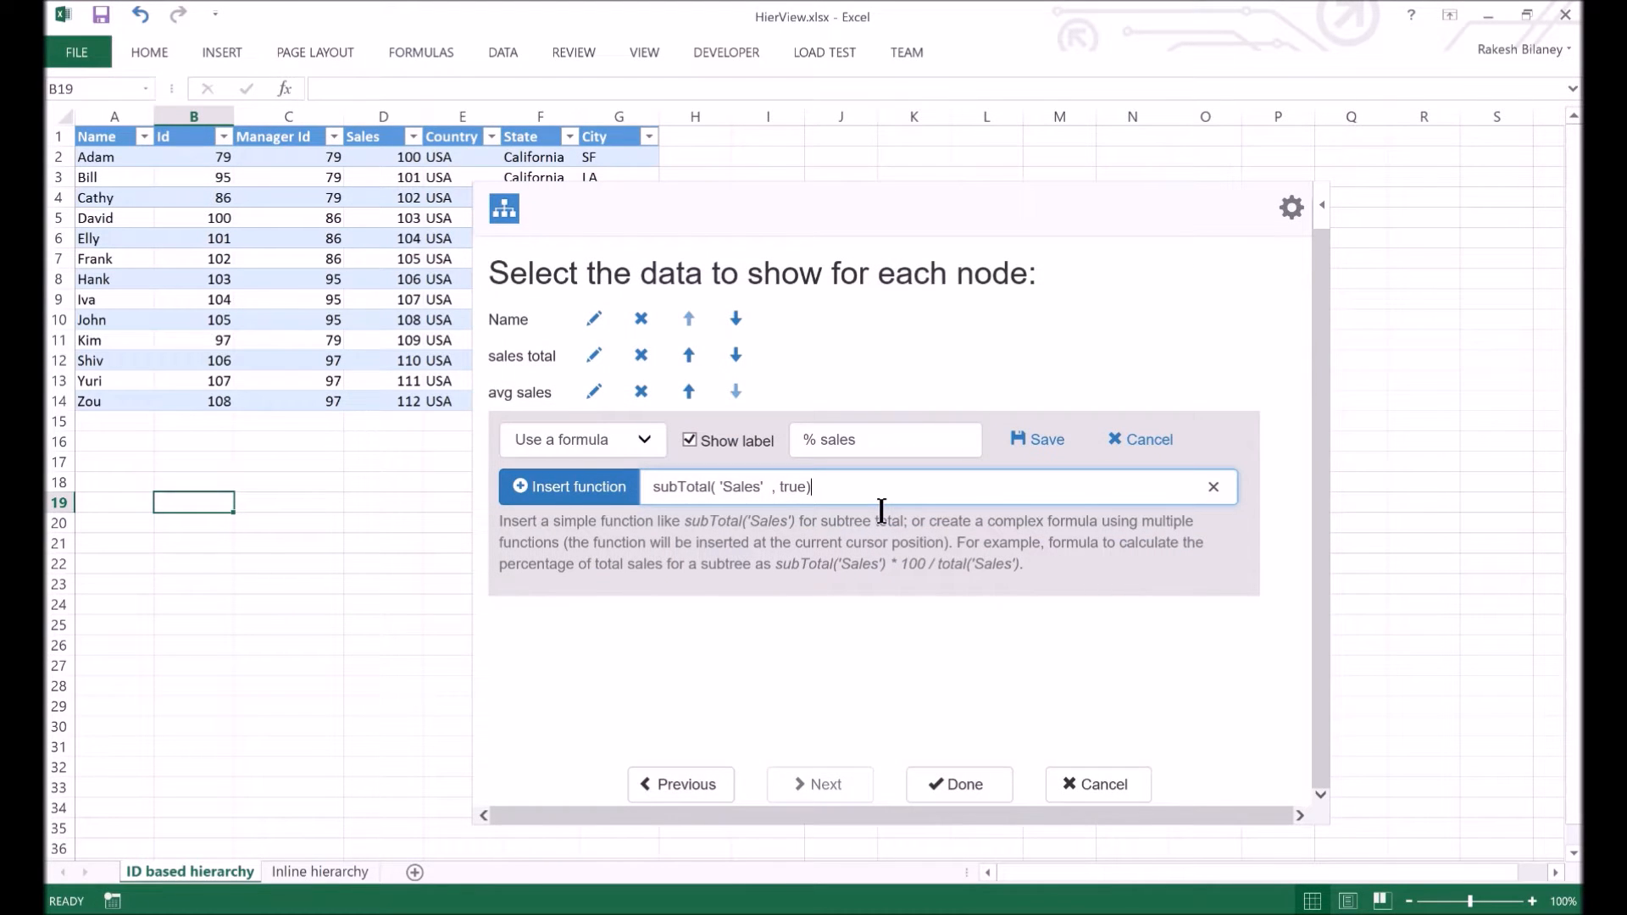
Step: Extend the % sales formula by dividing it by the total function on the Sales column
text(/)
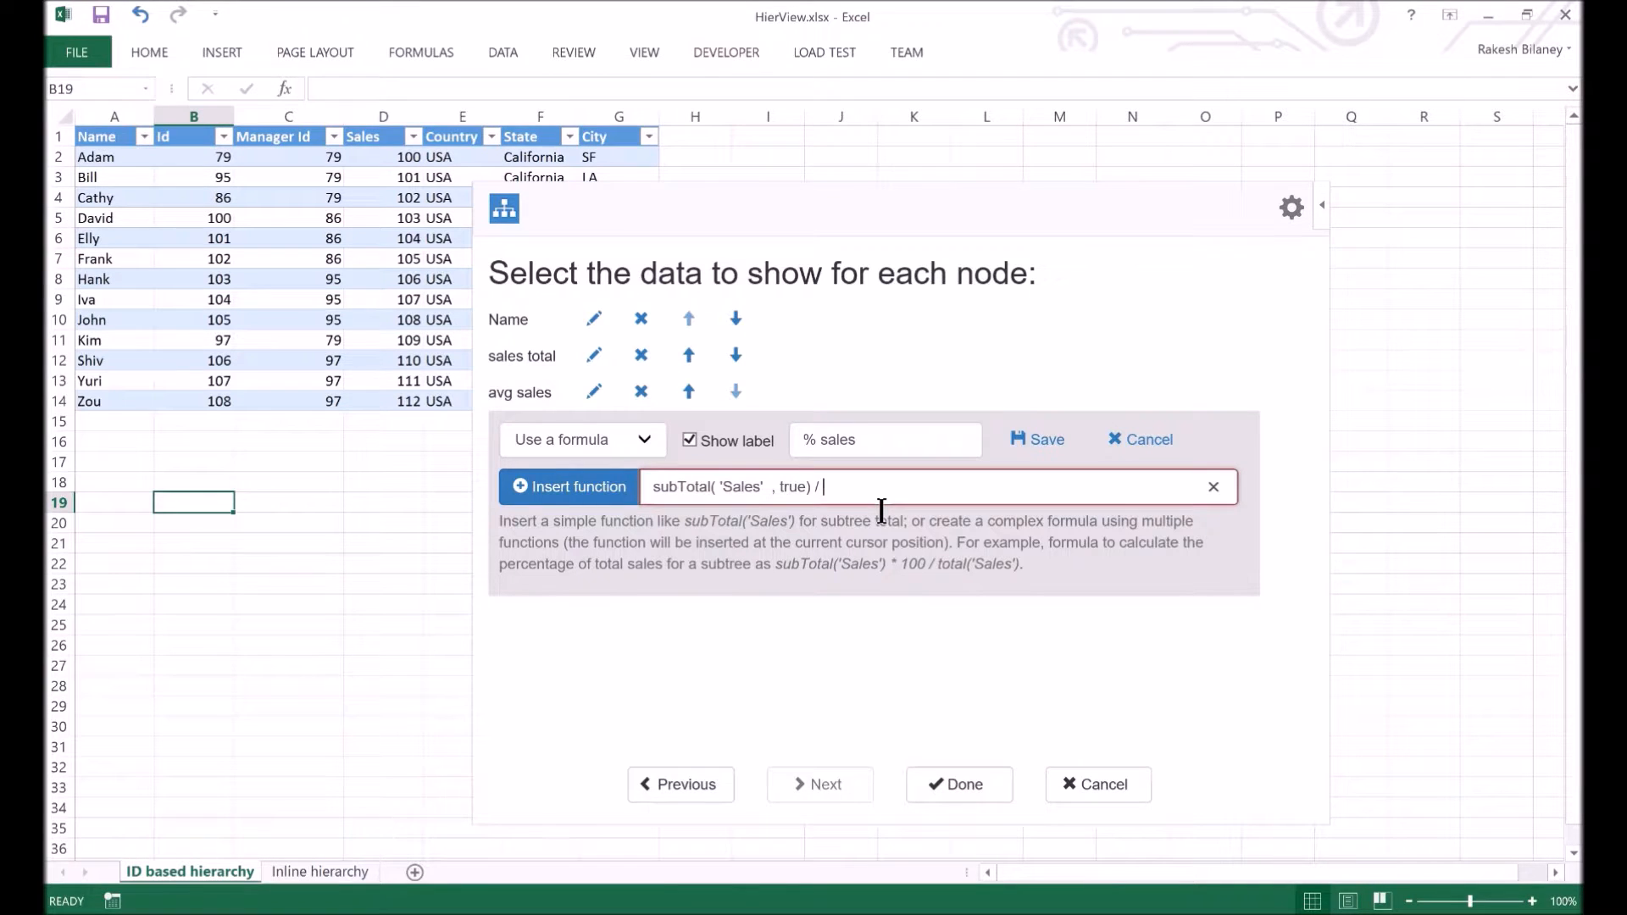
click(598, 499)
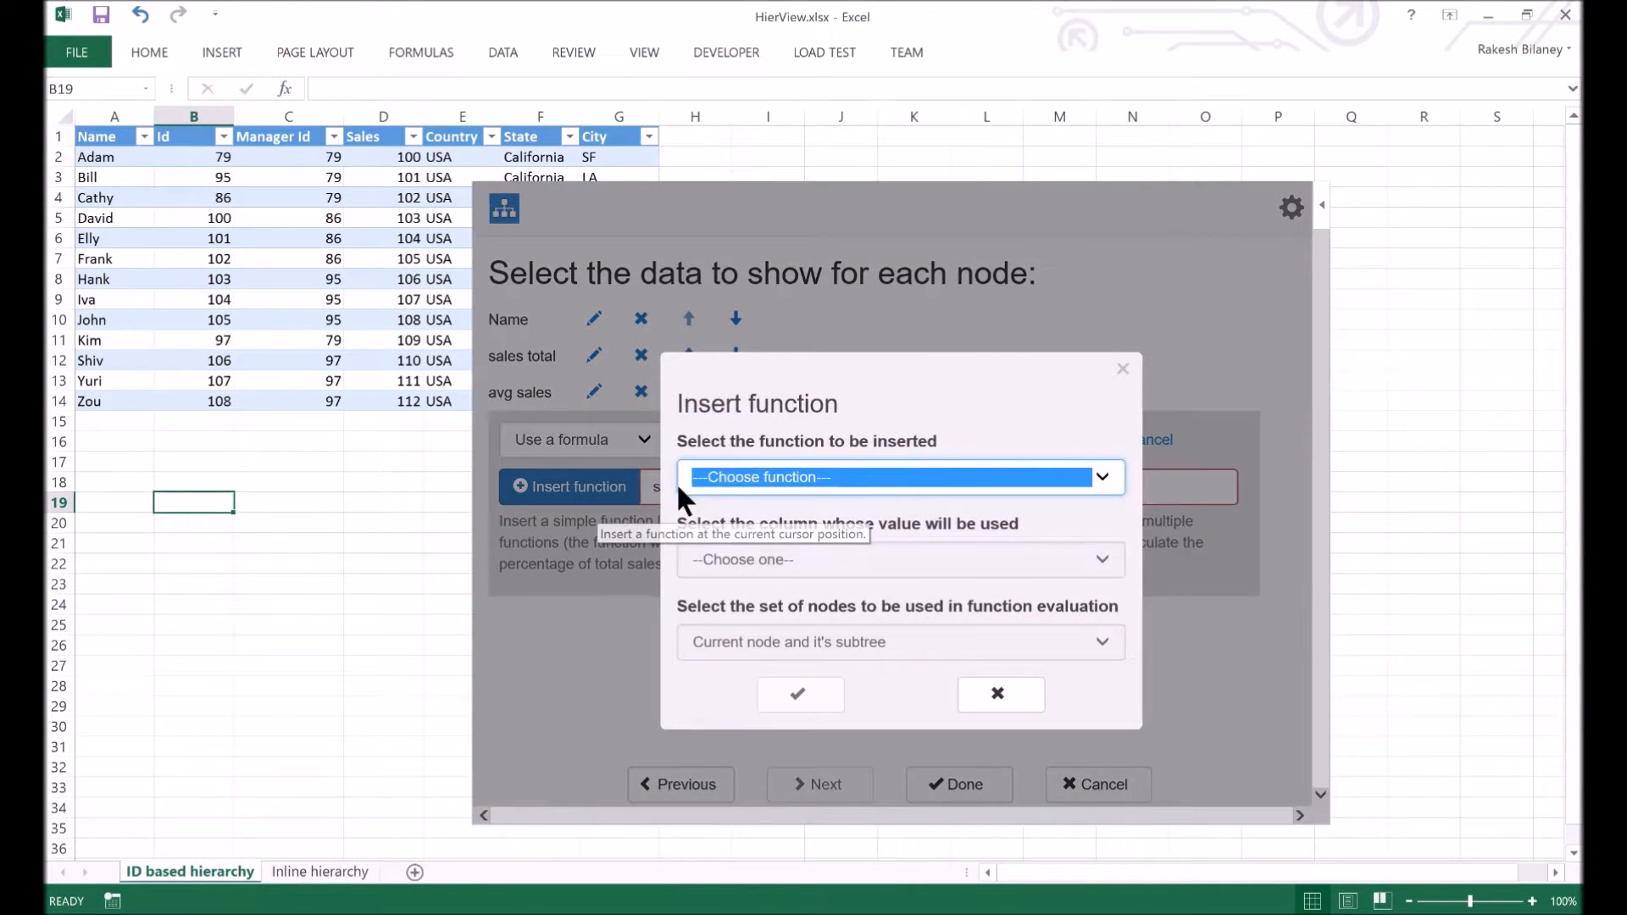
click(704, 479)
click(743, 583)
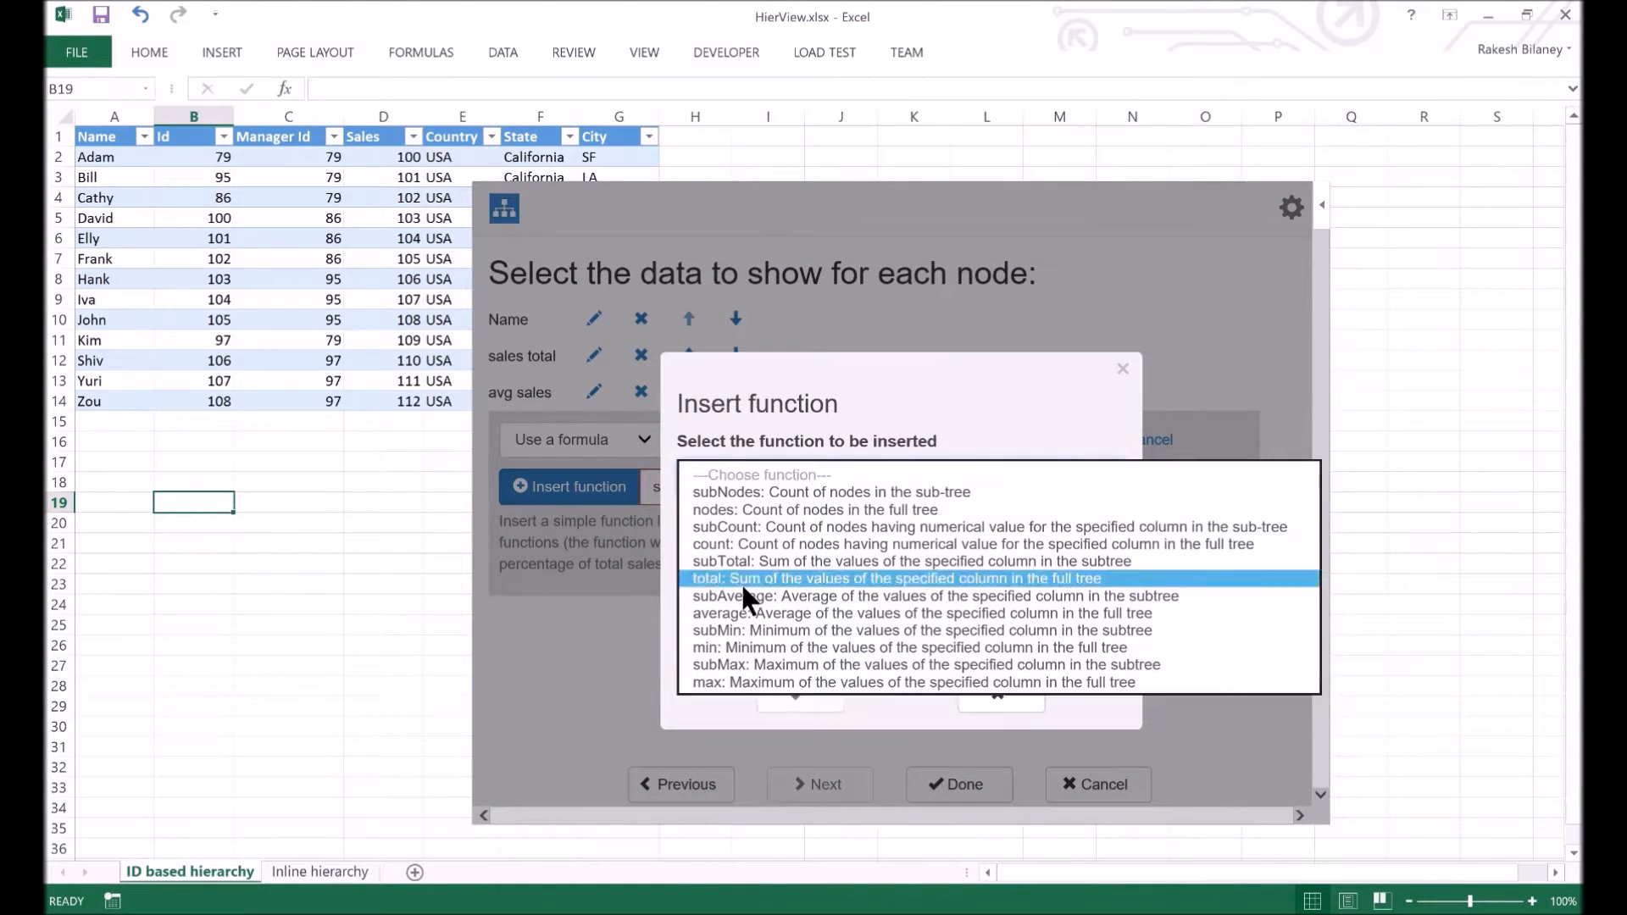
click(778, 564)
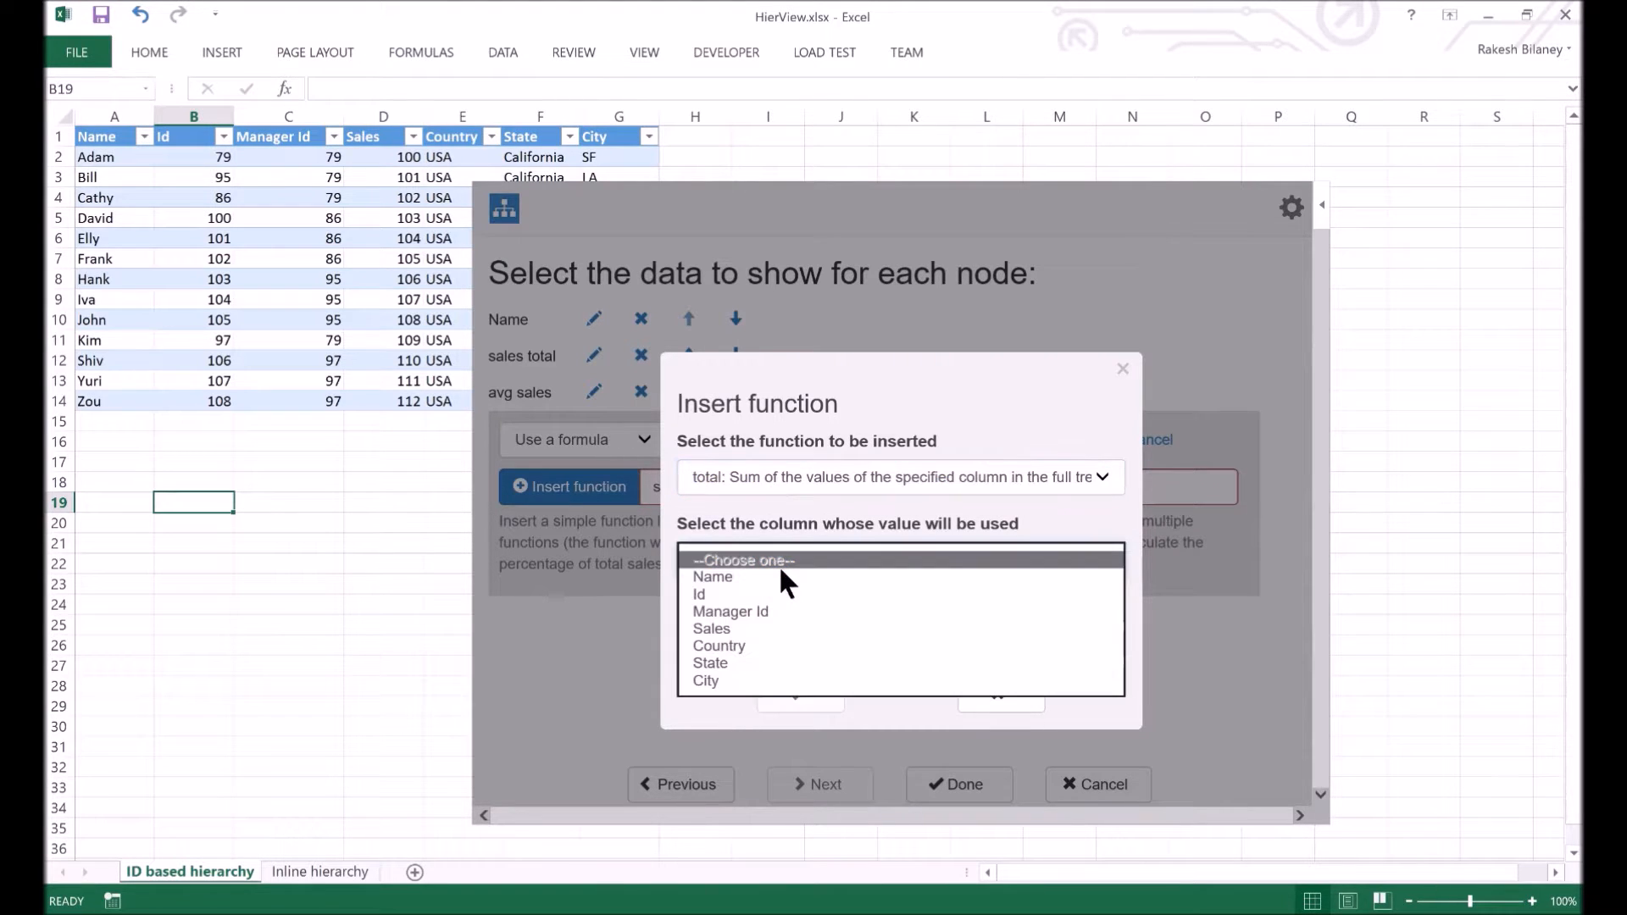
click(751, 626)
click(803, 696)
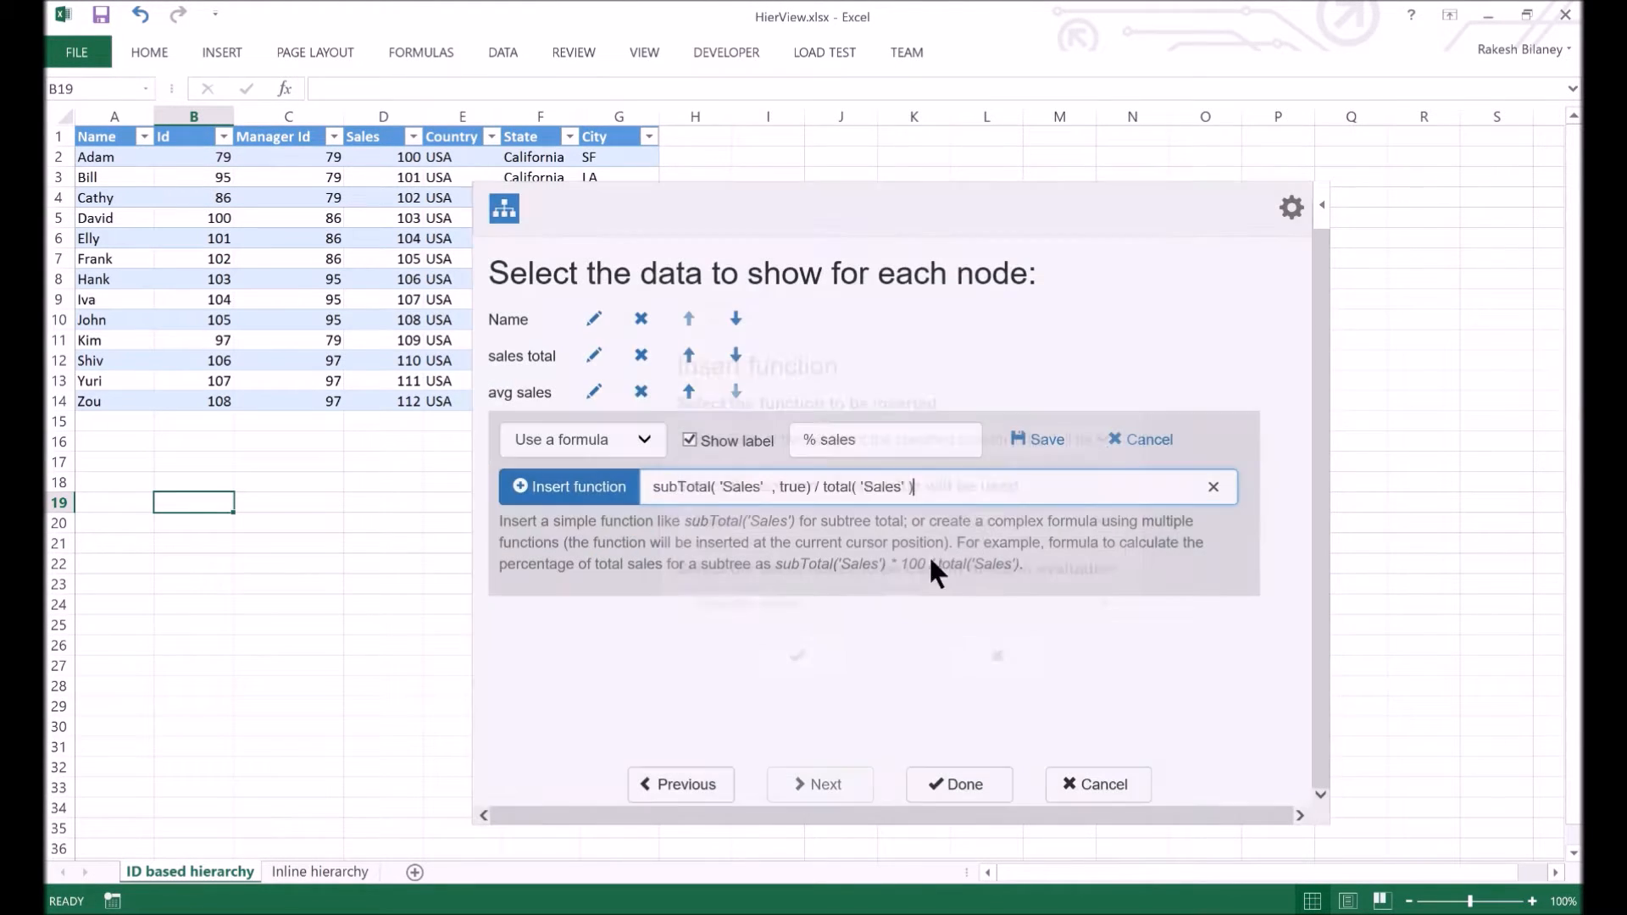
Step: Complete the % sales formula with * 100, save the display line, and finish the HierView configuration
text(* 100)
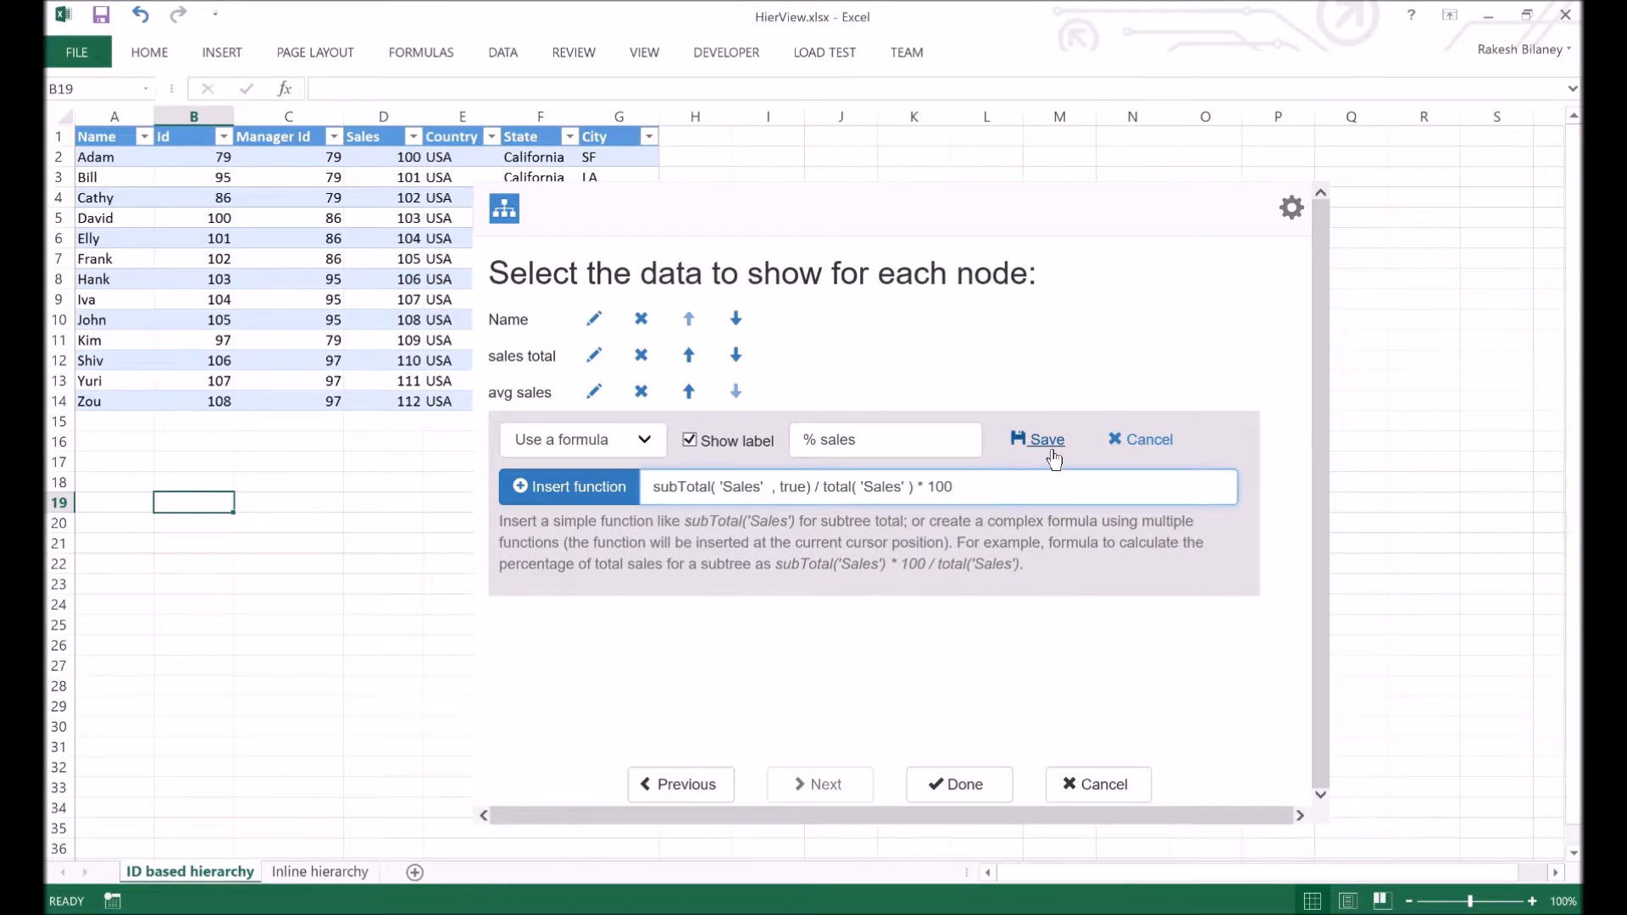
click(1131, 420)
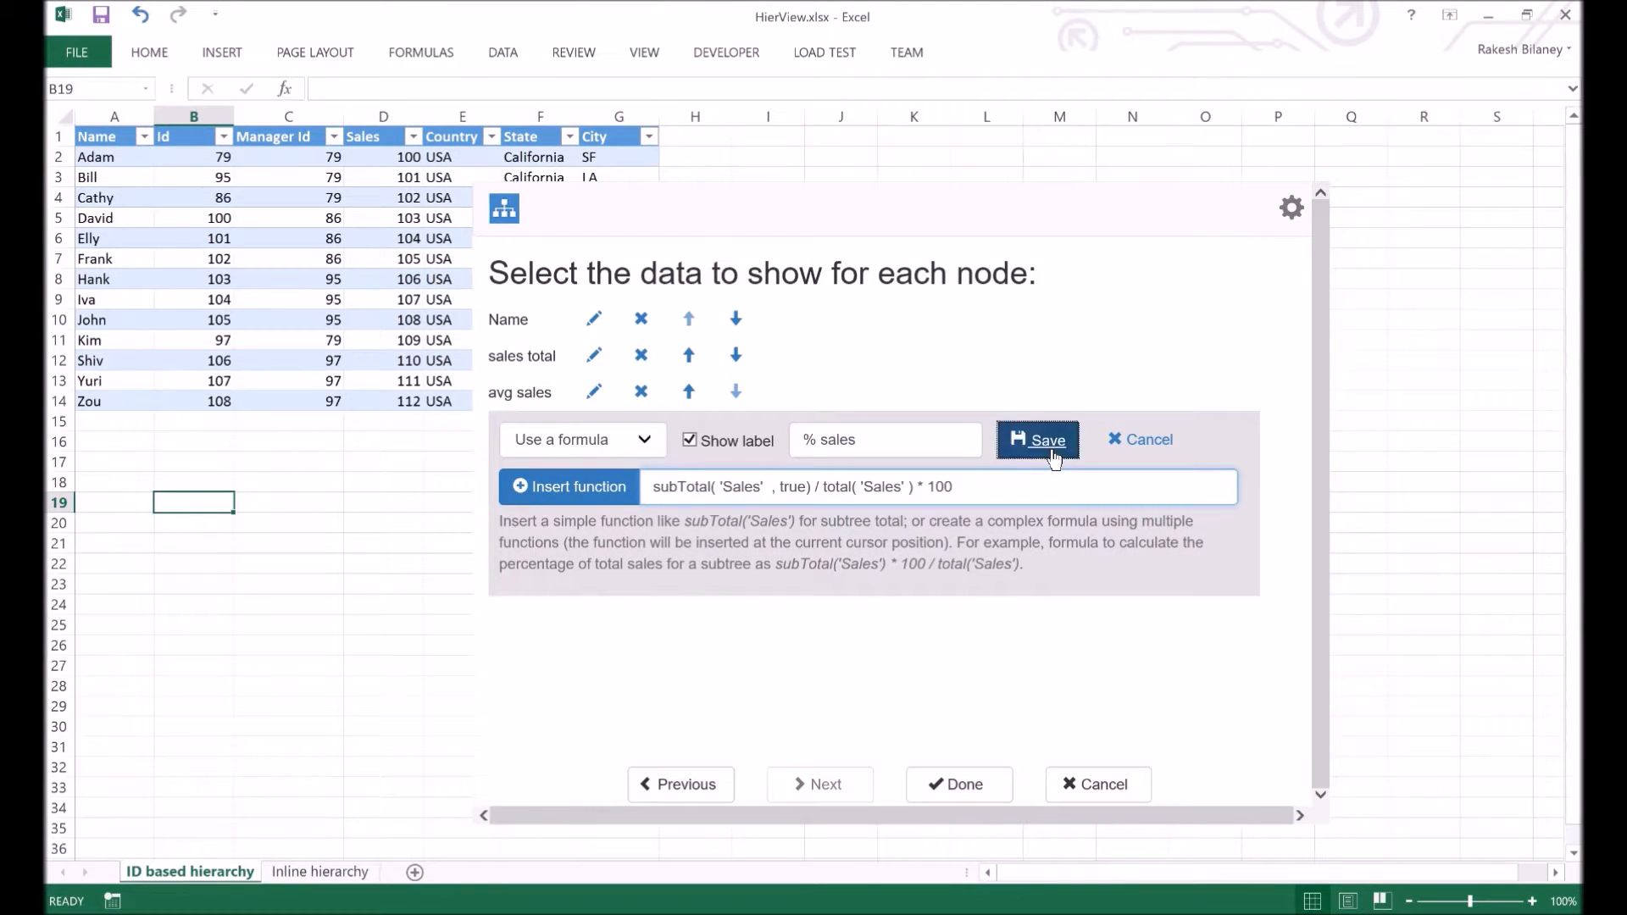
click(978, 788)
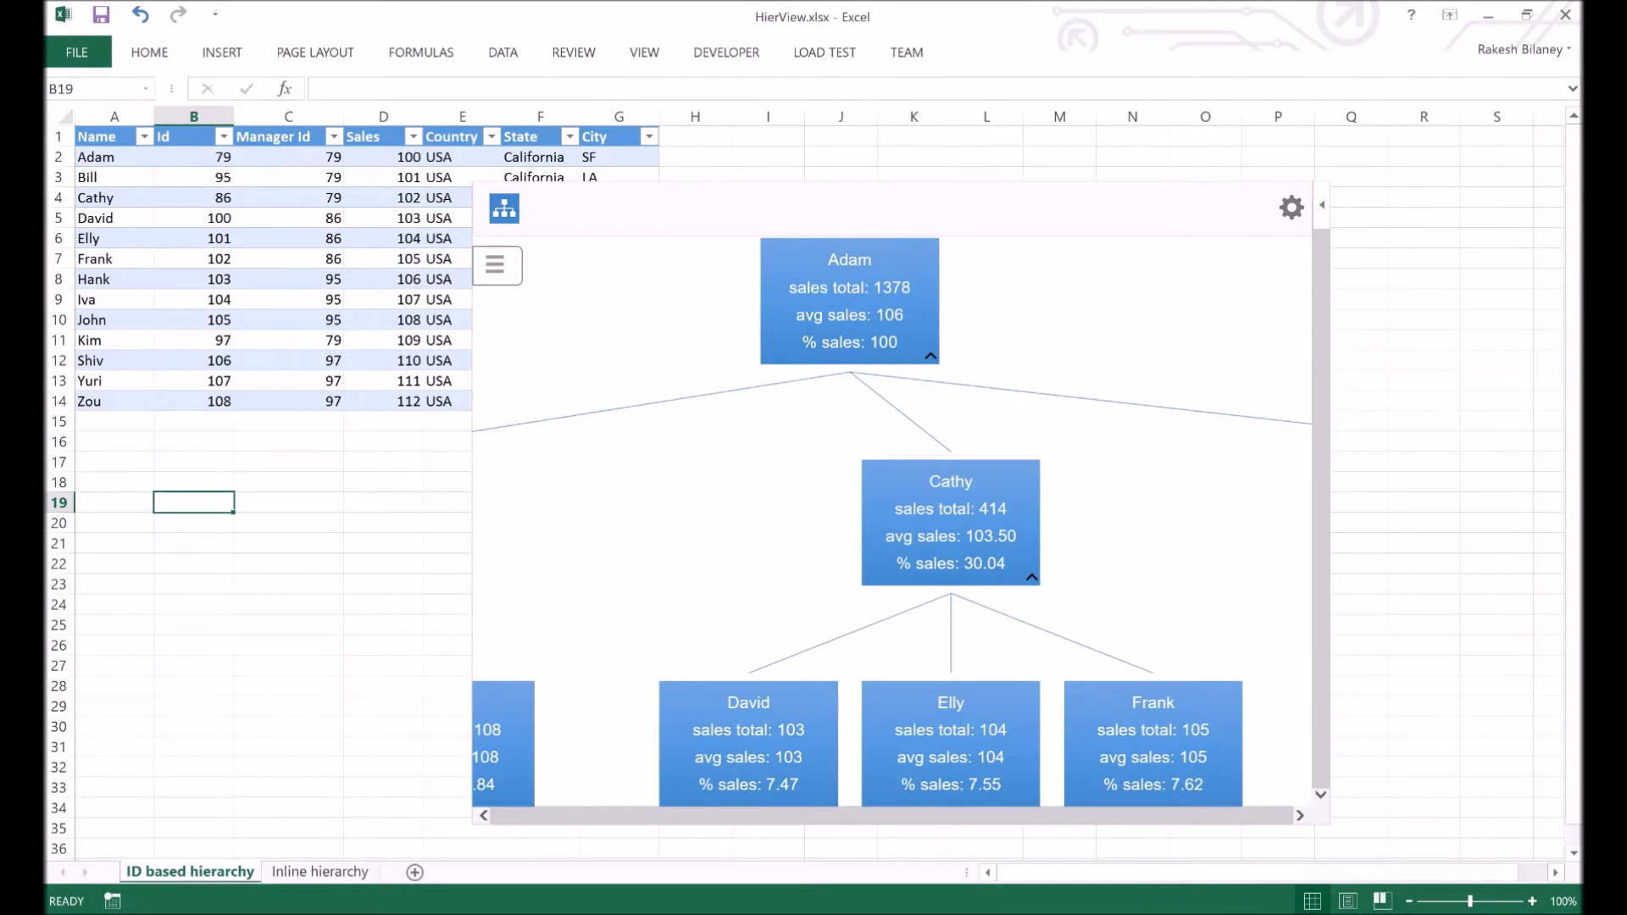
Step: Replace the employee name in cell A6 of the source table with a different first name
key(alt+Tab)
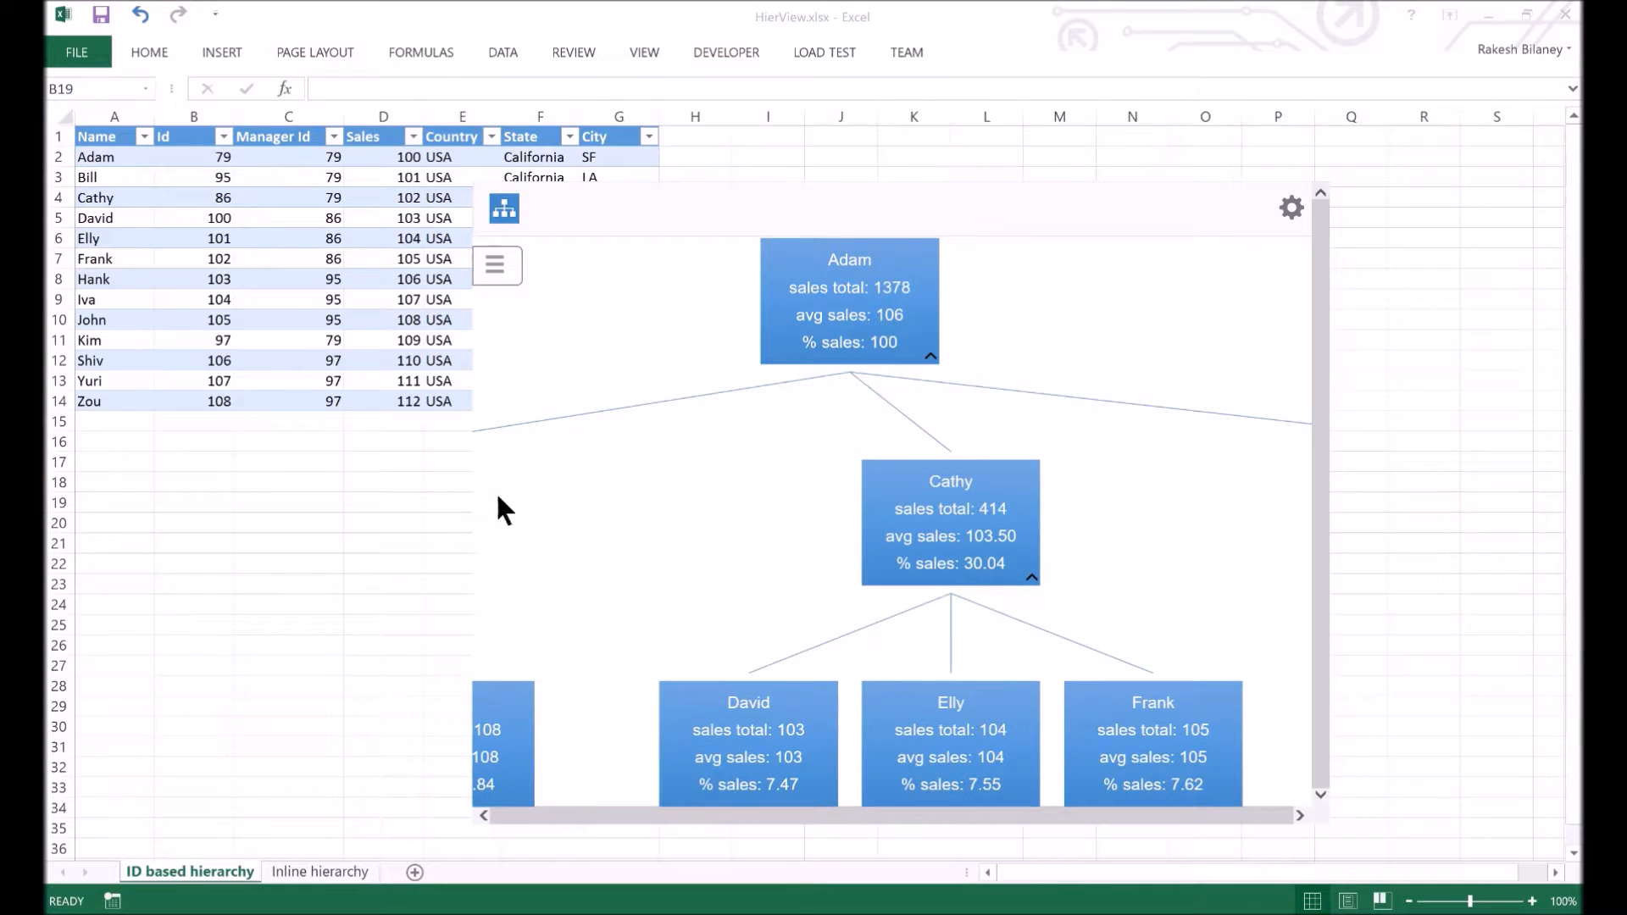
click(873, 556)
drag(841, 598, 830, 488)
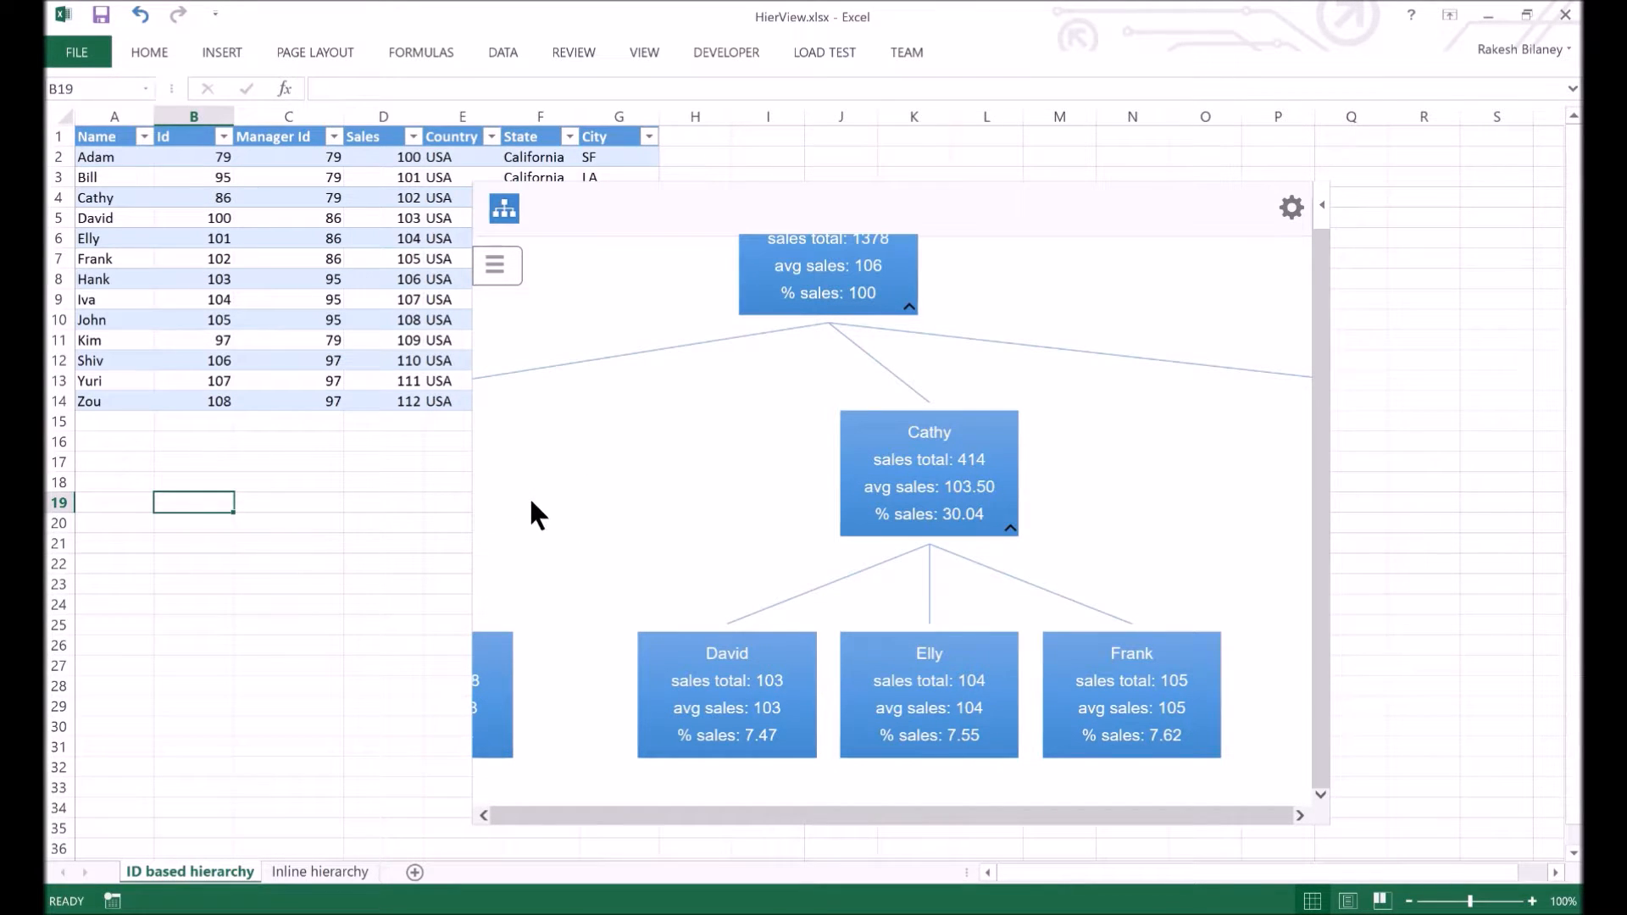
click(139, 246)
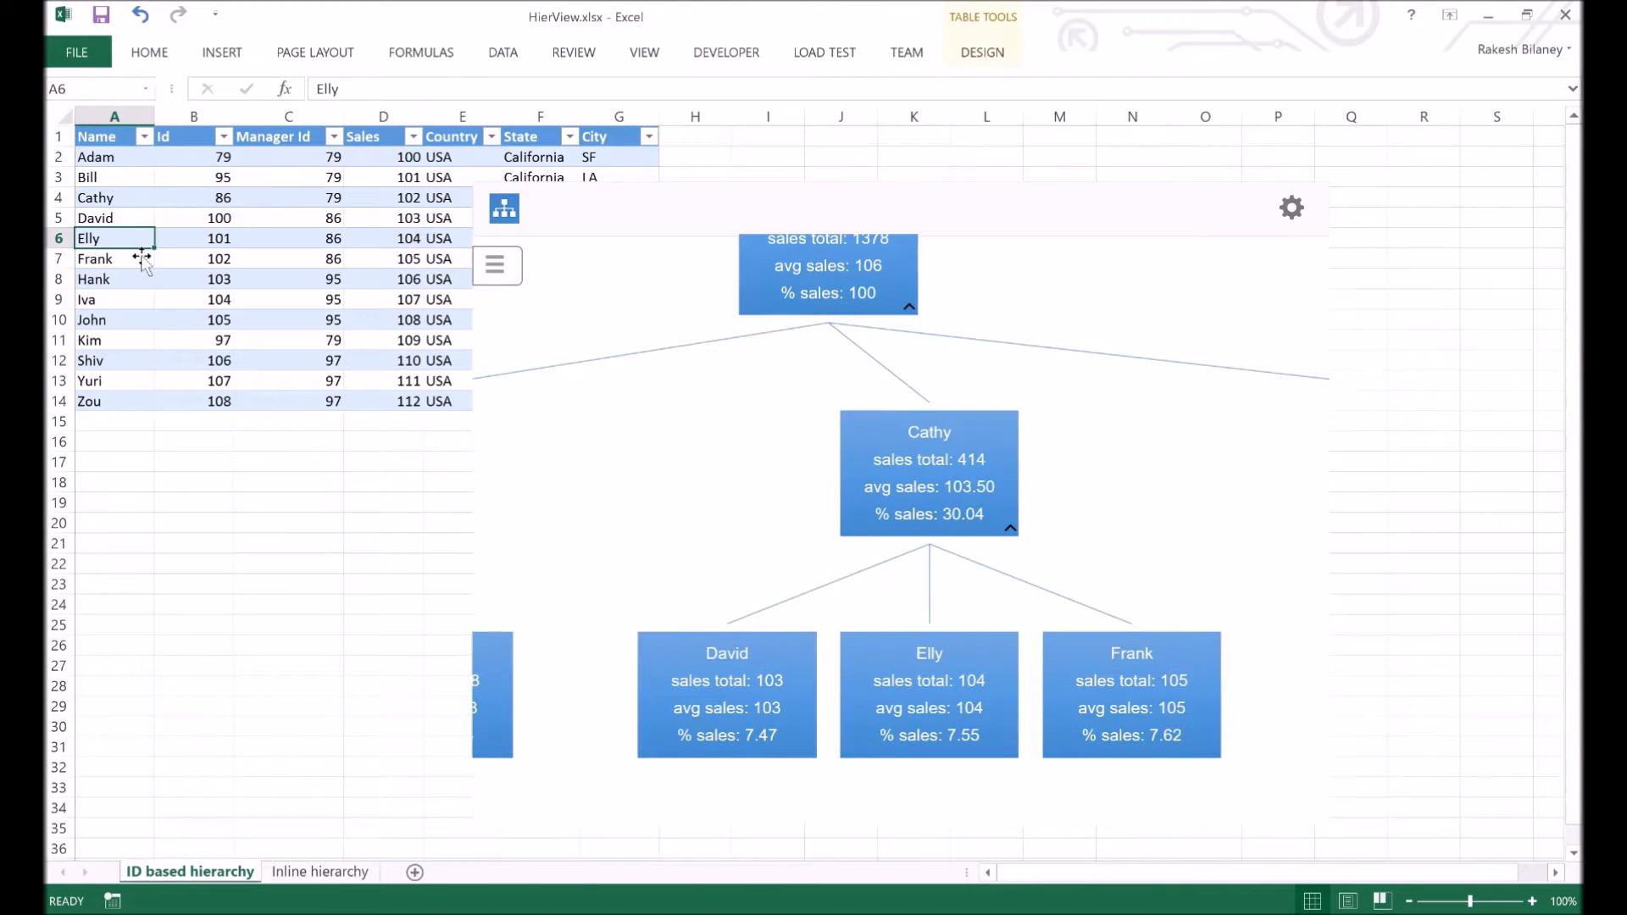
key(ctrl+Down)
double_click(144, 250)
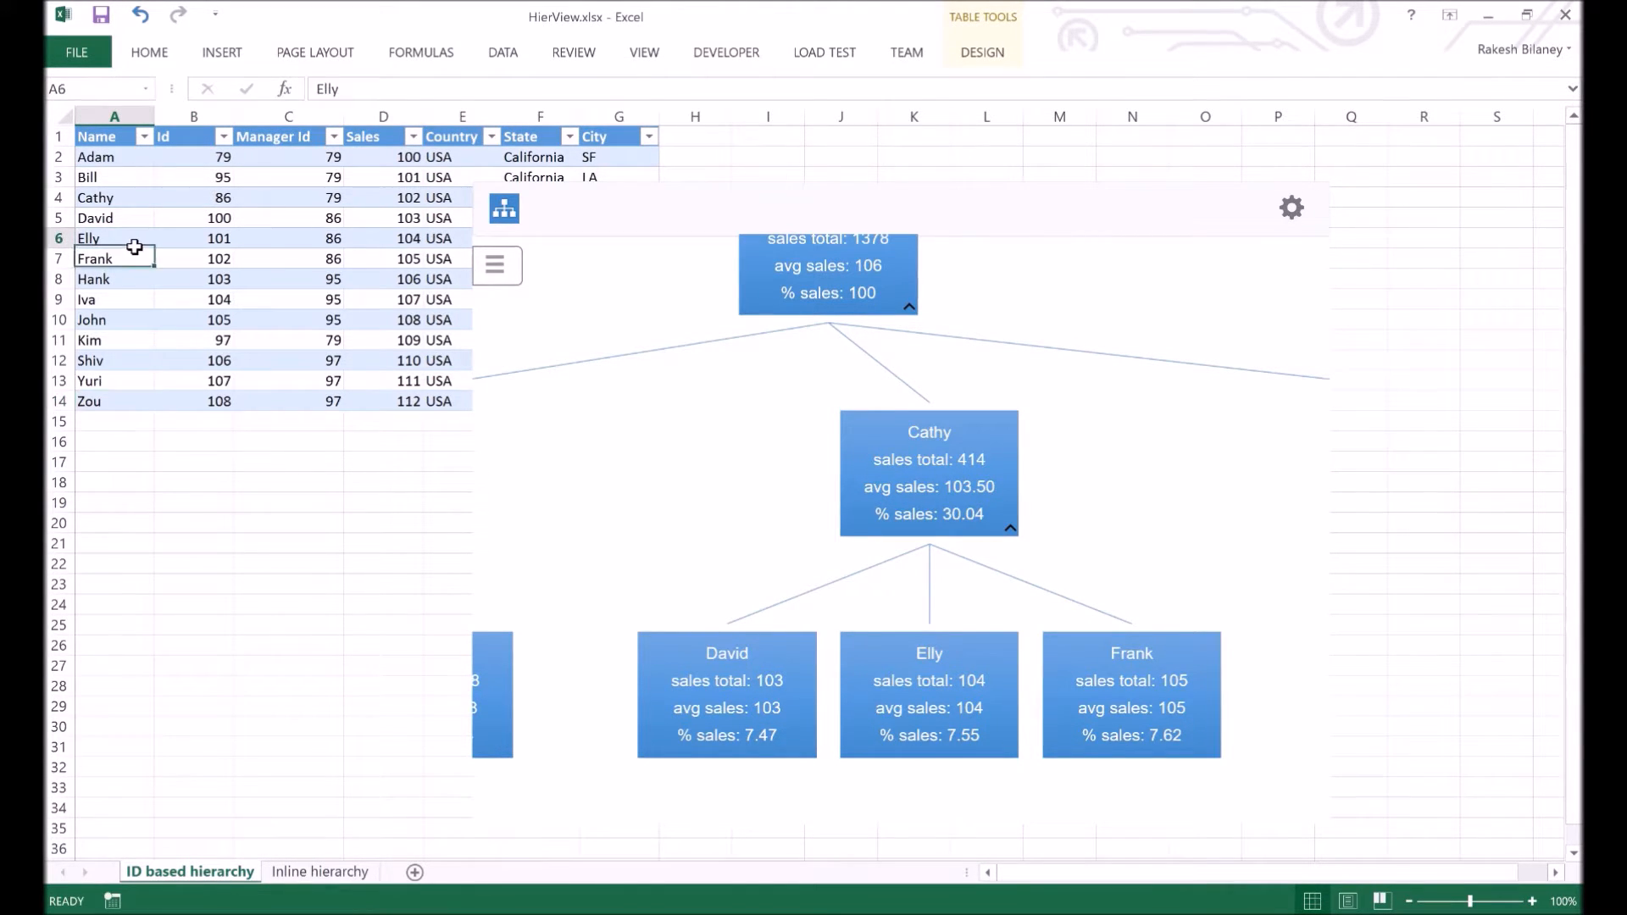
key(BackSpace)
key(BackSpace)
key(BackSpace)
key(BackSpace)
text(Liz)
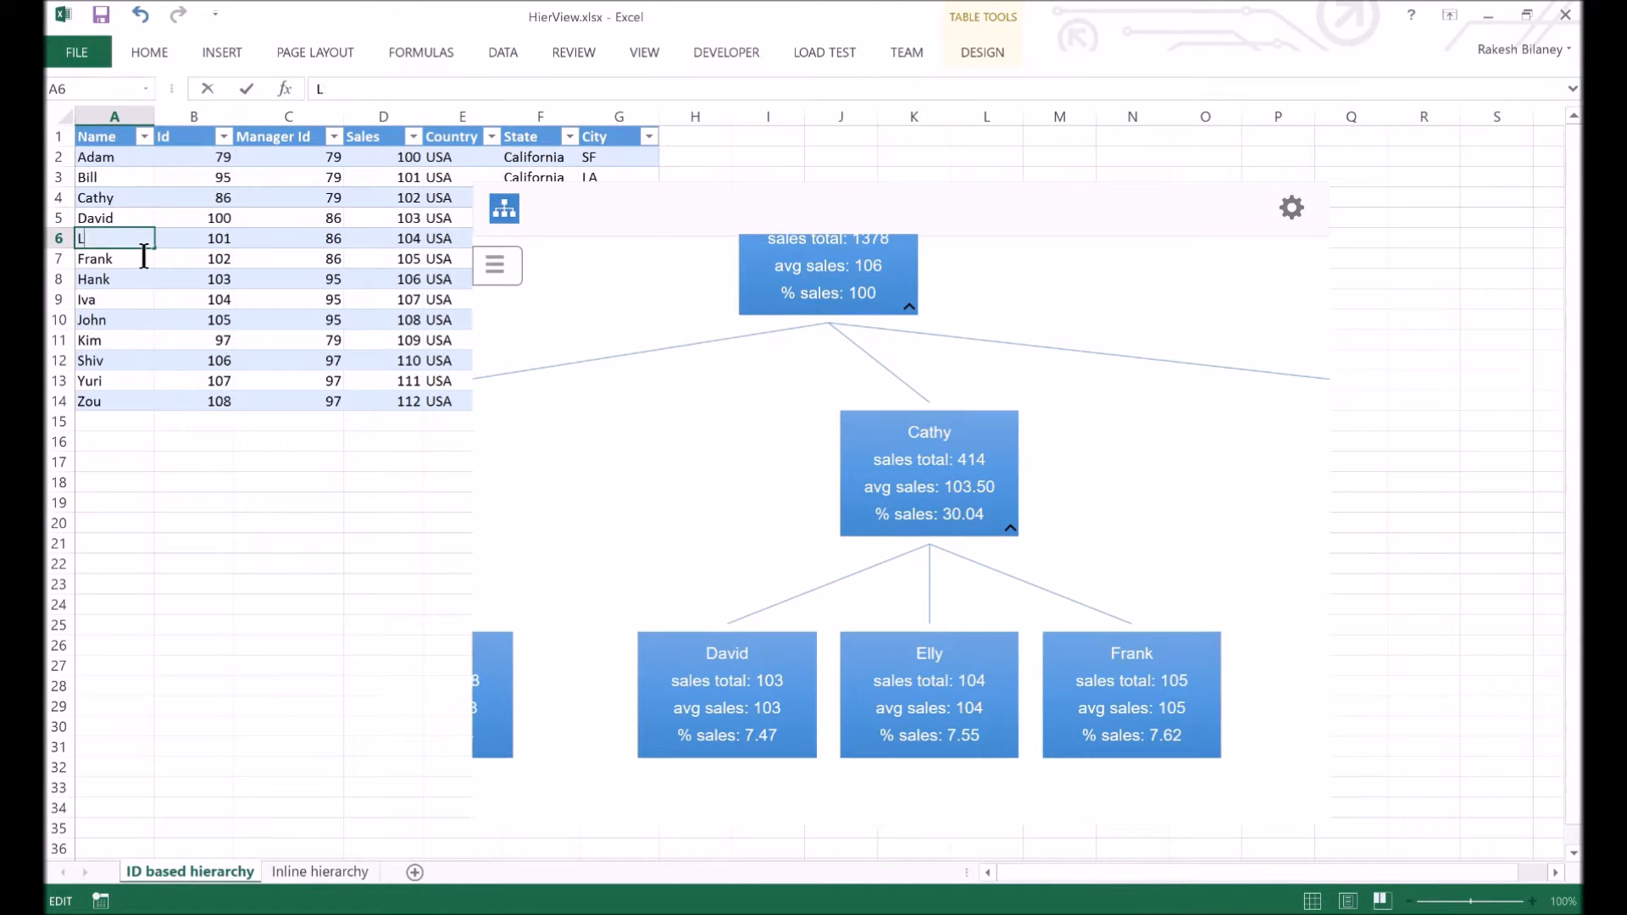
key(Tab)
Step: Set the Sales value in cell D6 to 120
key(Tab)
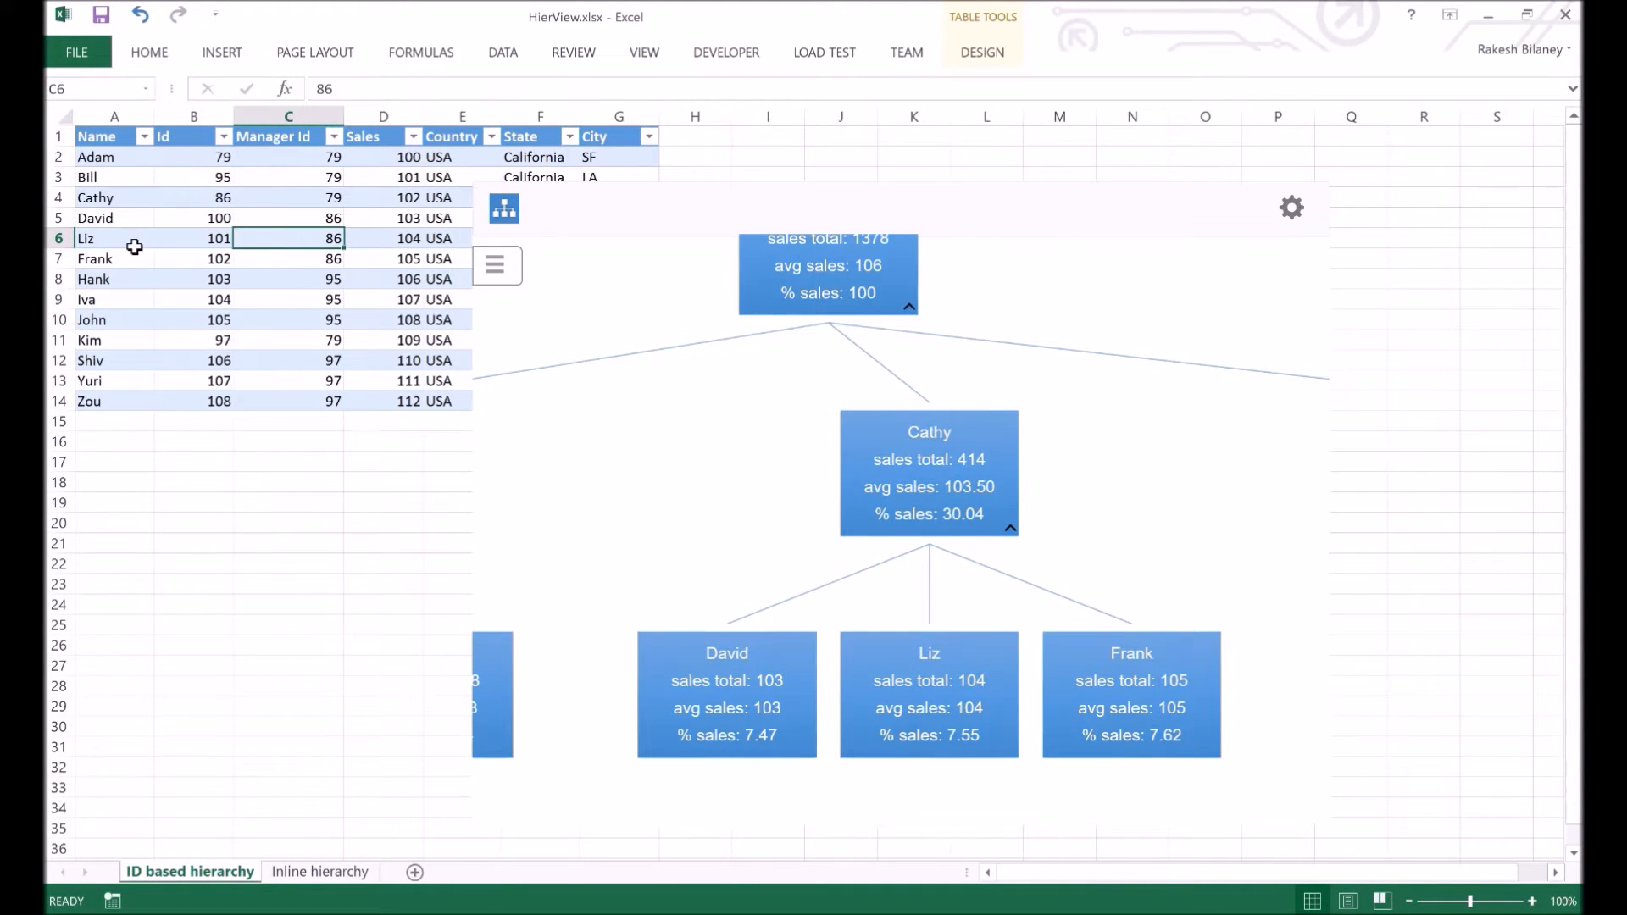
key(Tab)
text(120)
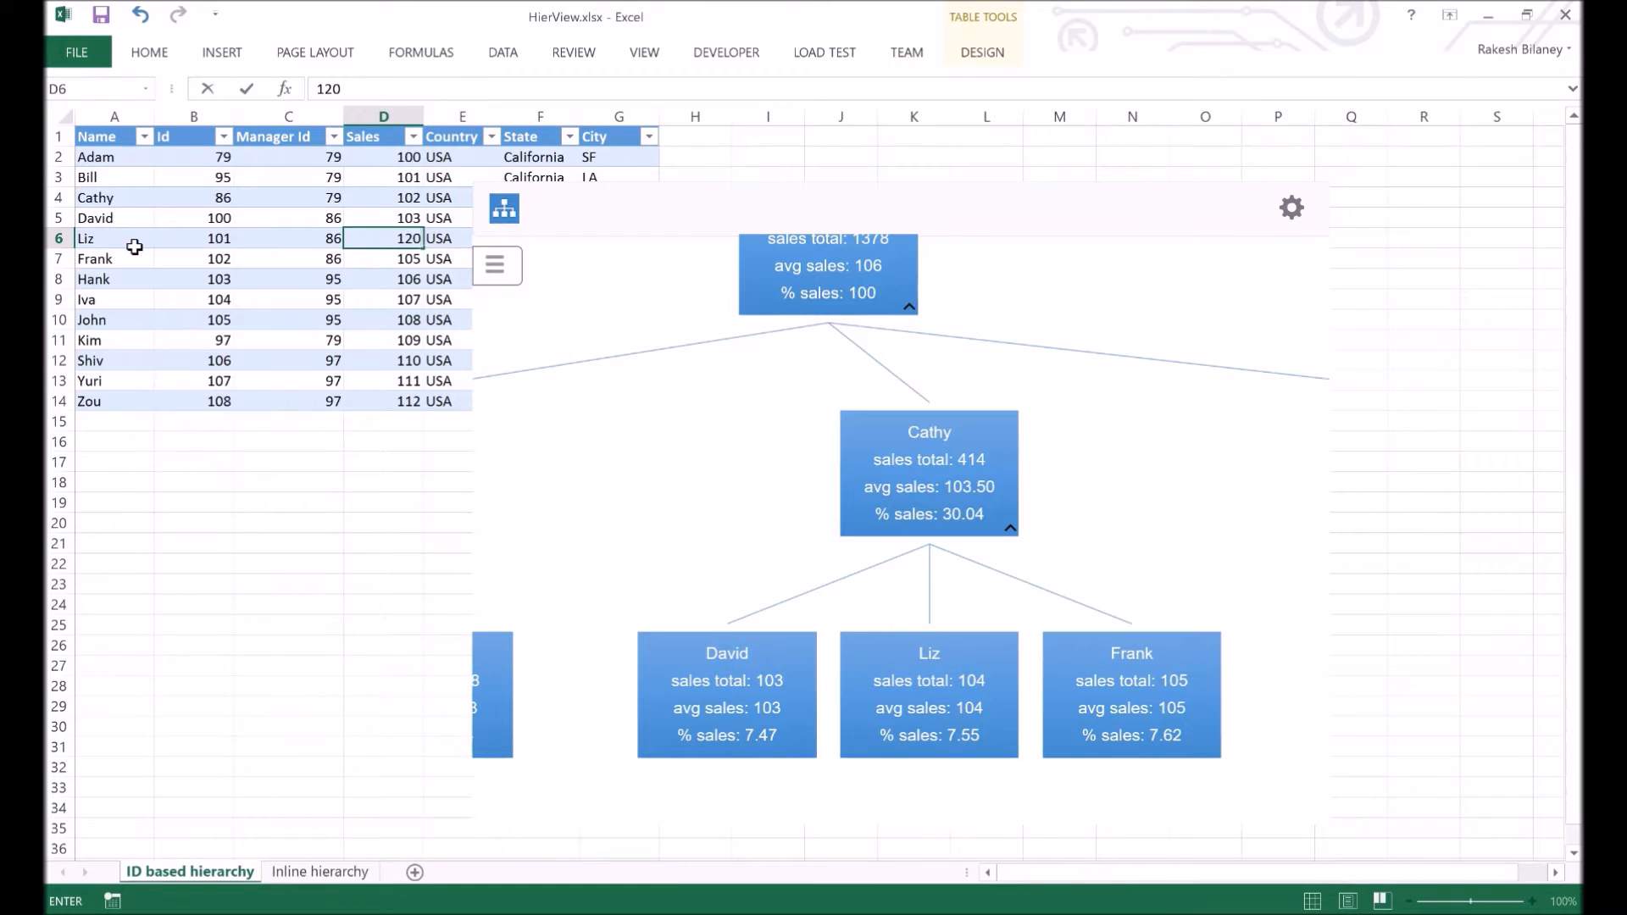
key(Return)
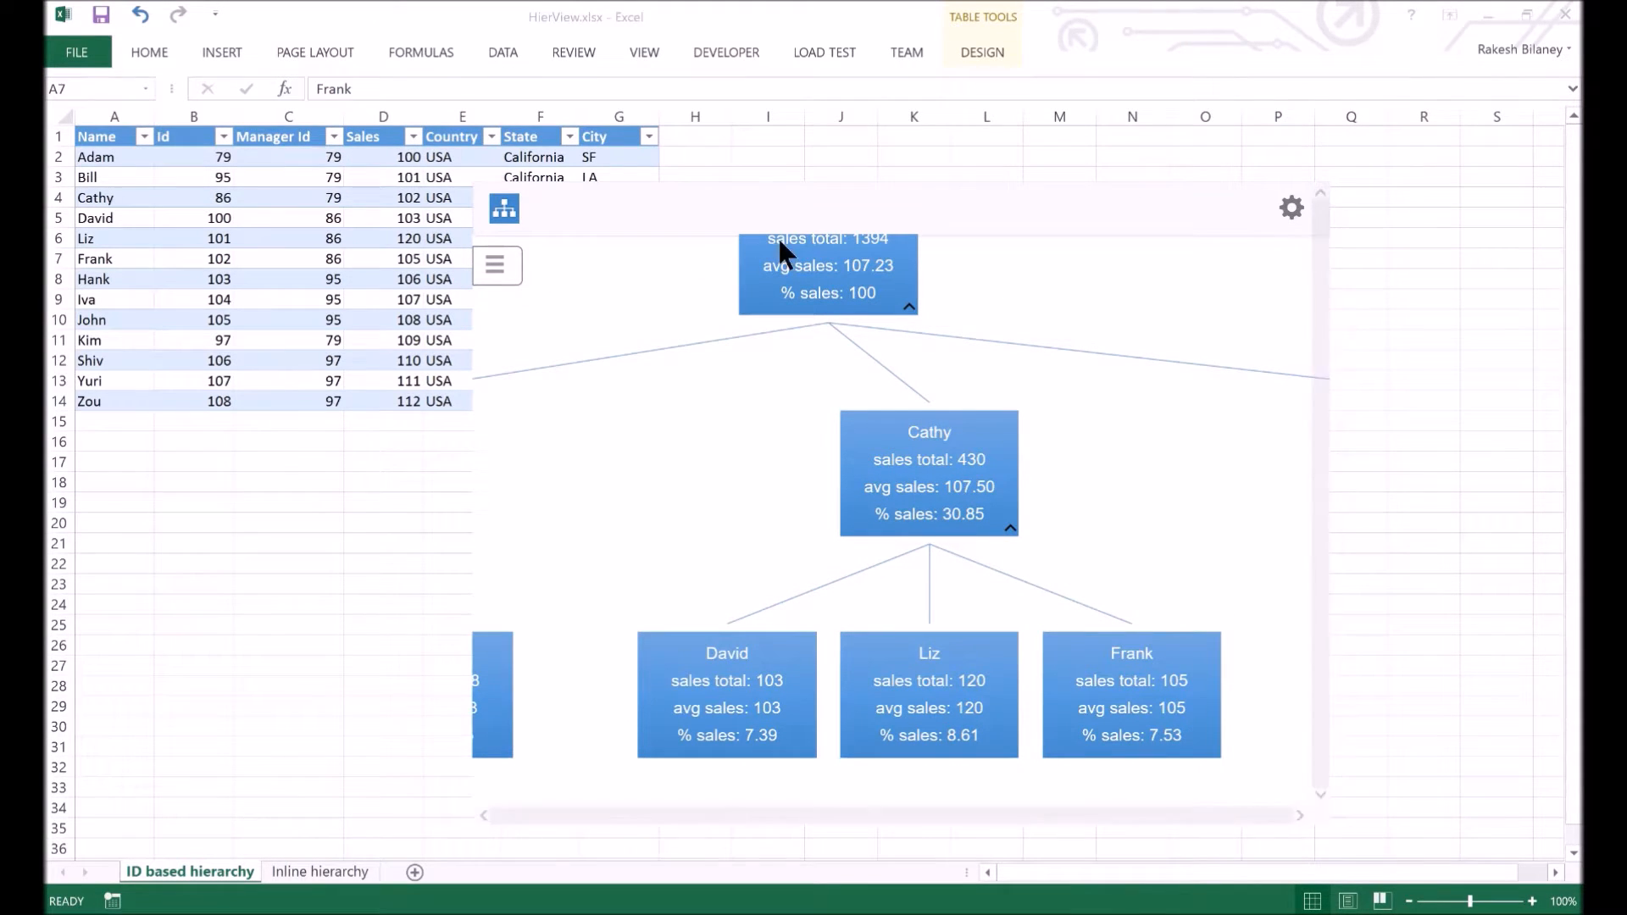
click(313, 482)
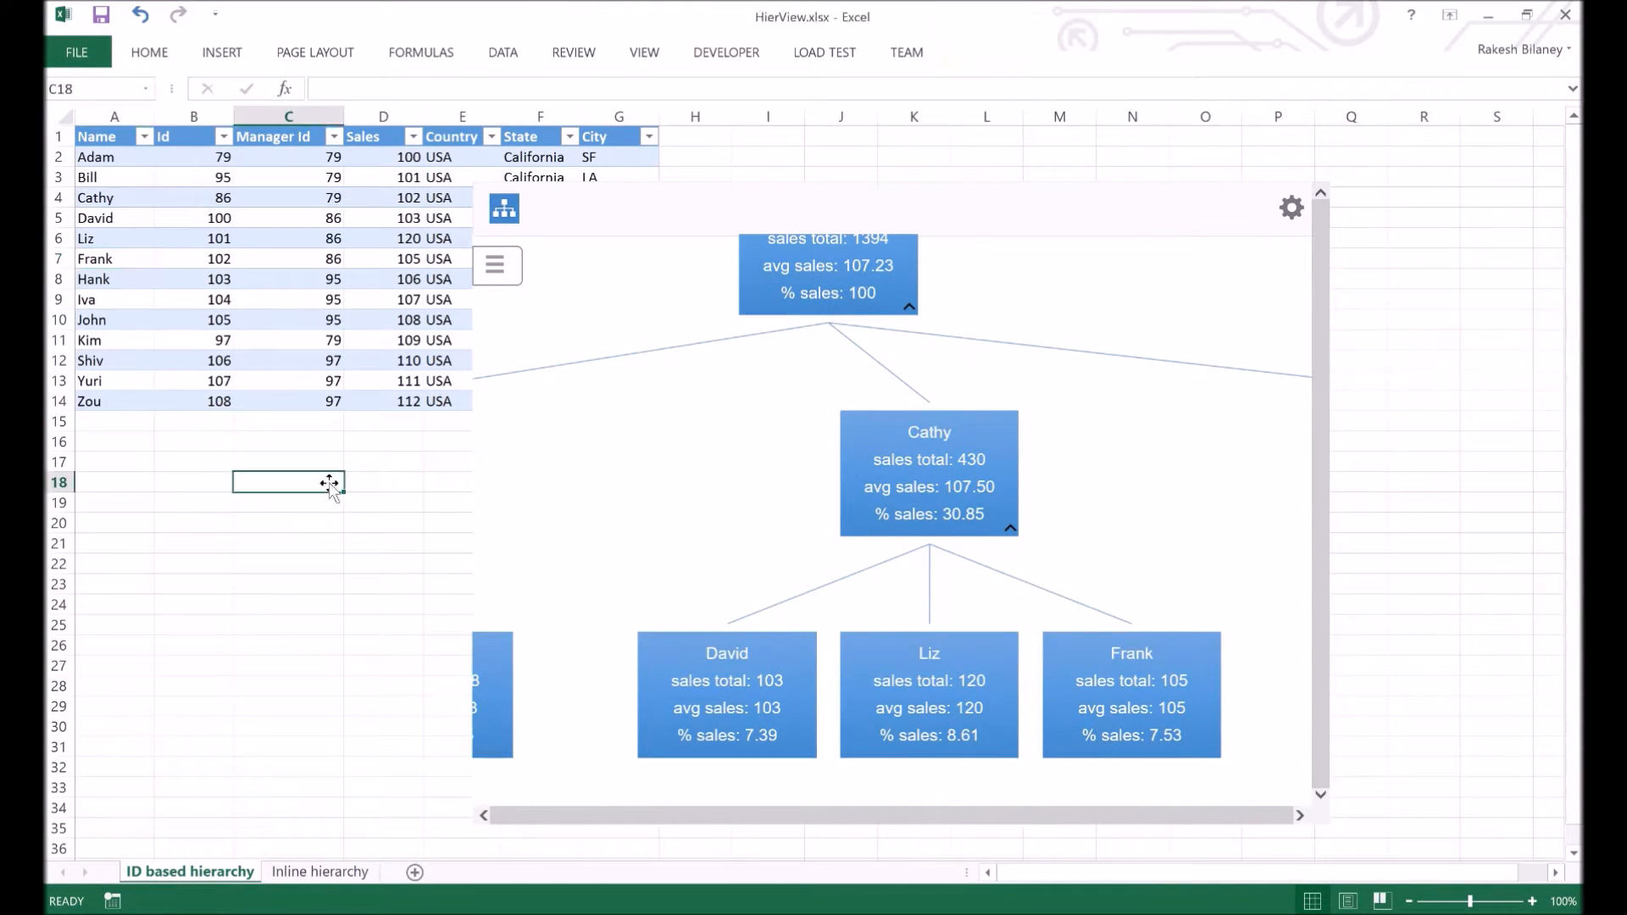
Step: Switch to the Inline hierarchy sheet and insert the HierView app there
click(337, 873)
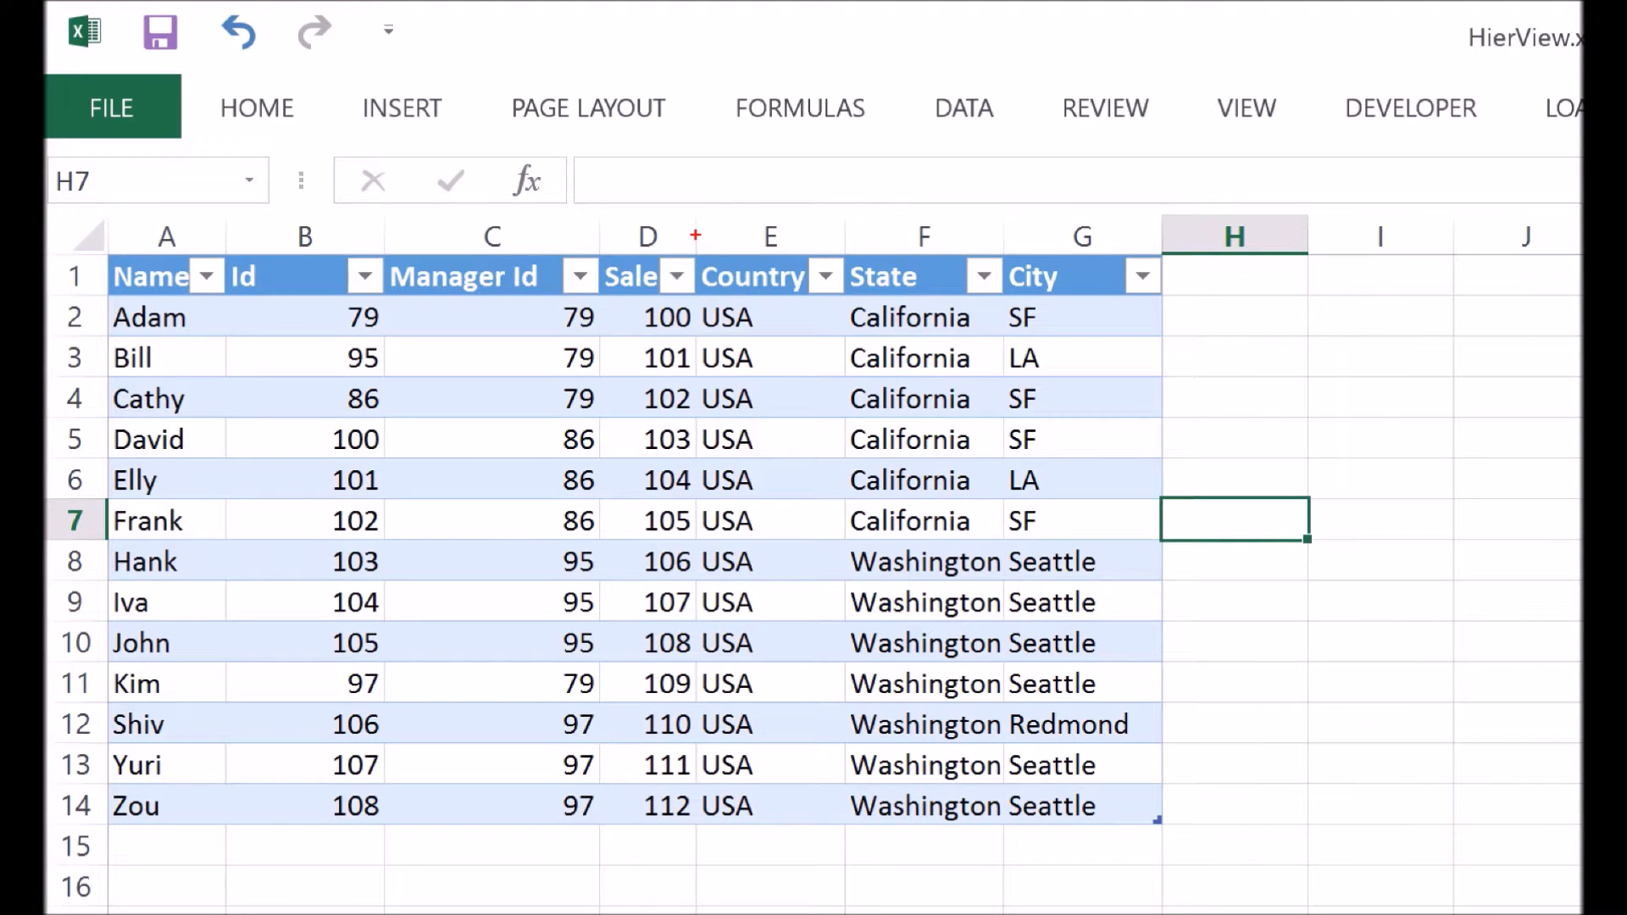
mouse_move(683, 233)
mouse_down()
mouse_move(1134, 674)
mouse_move(1191, 762)
mouse_move(1196, 841)
mouse_up()
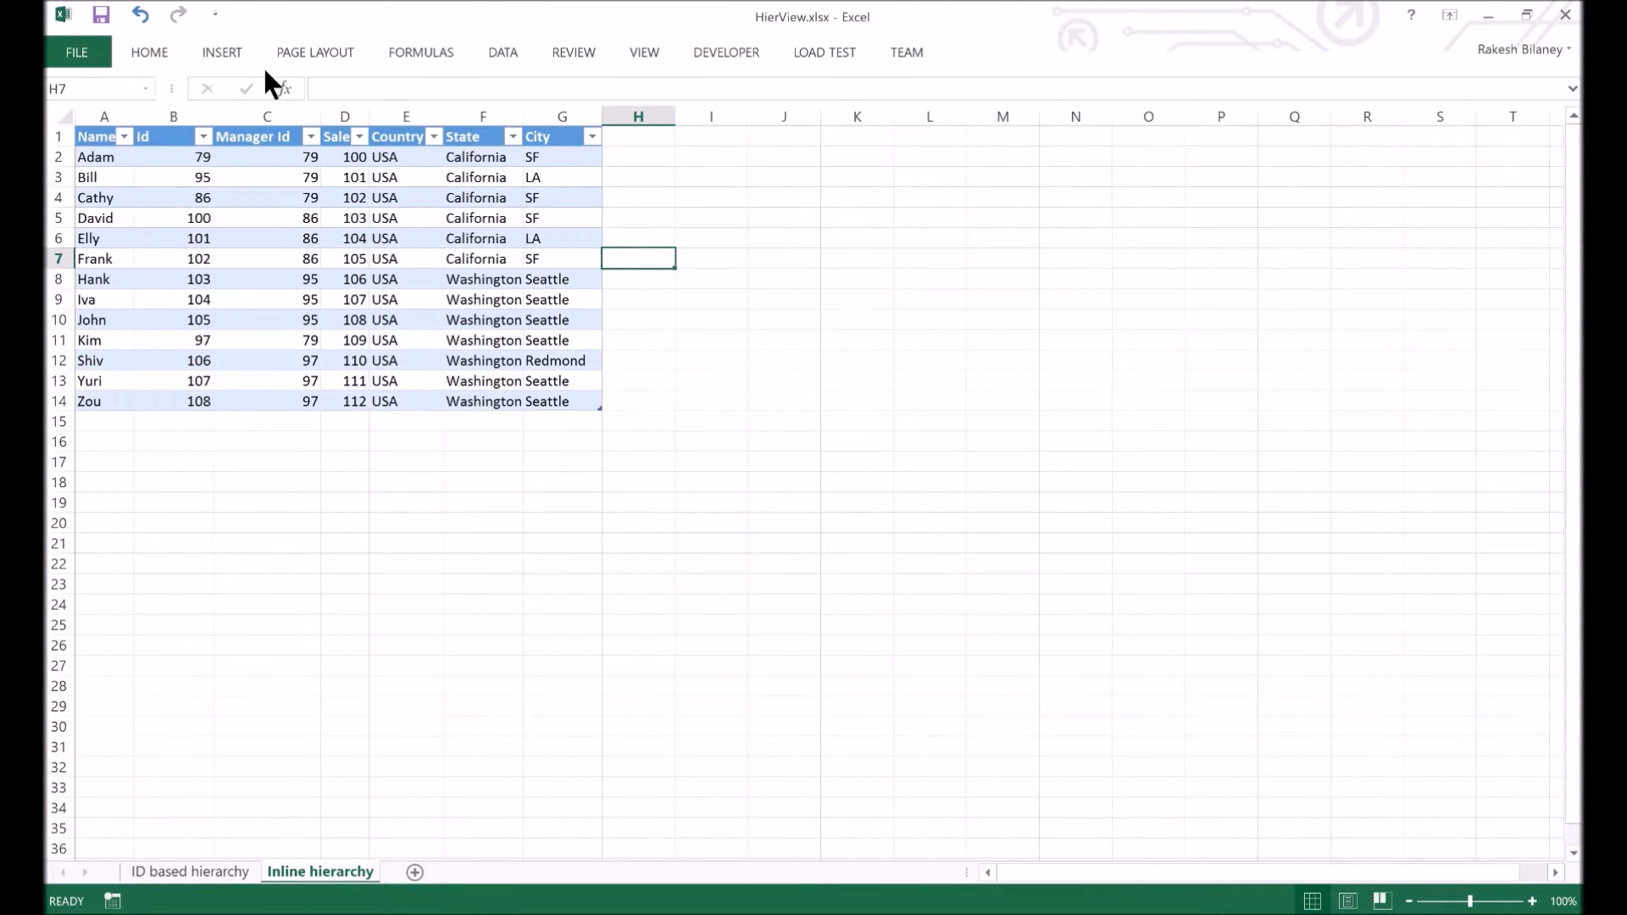
click(431, 106)
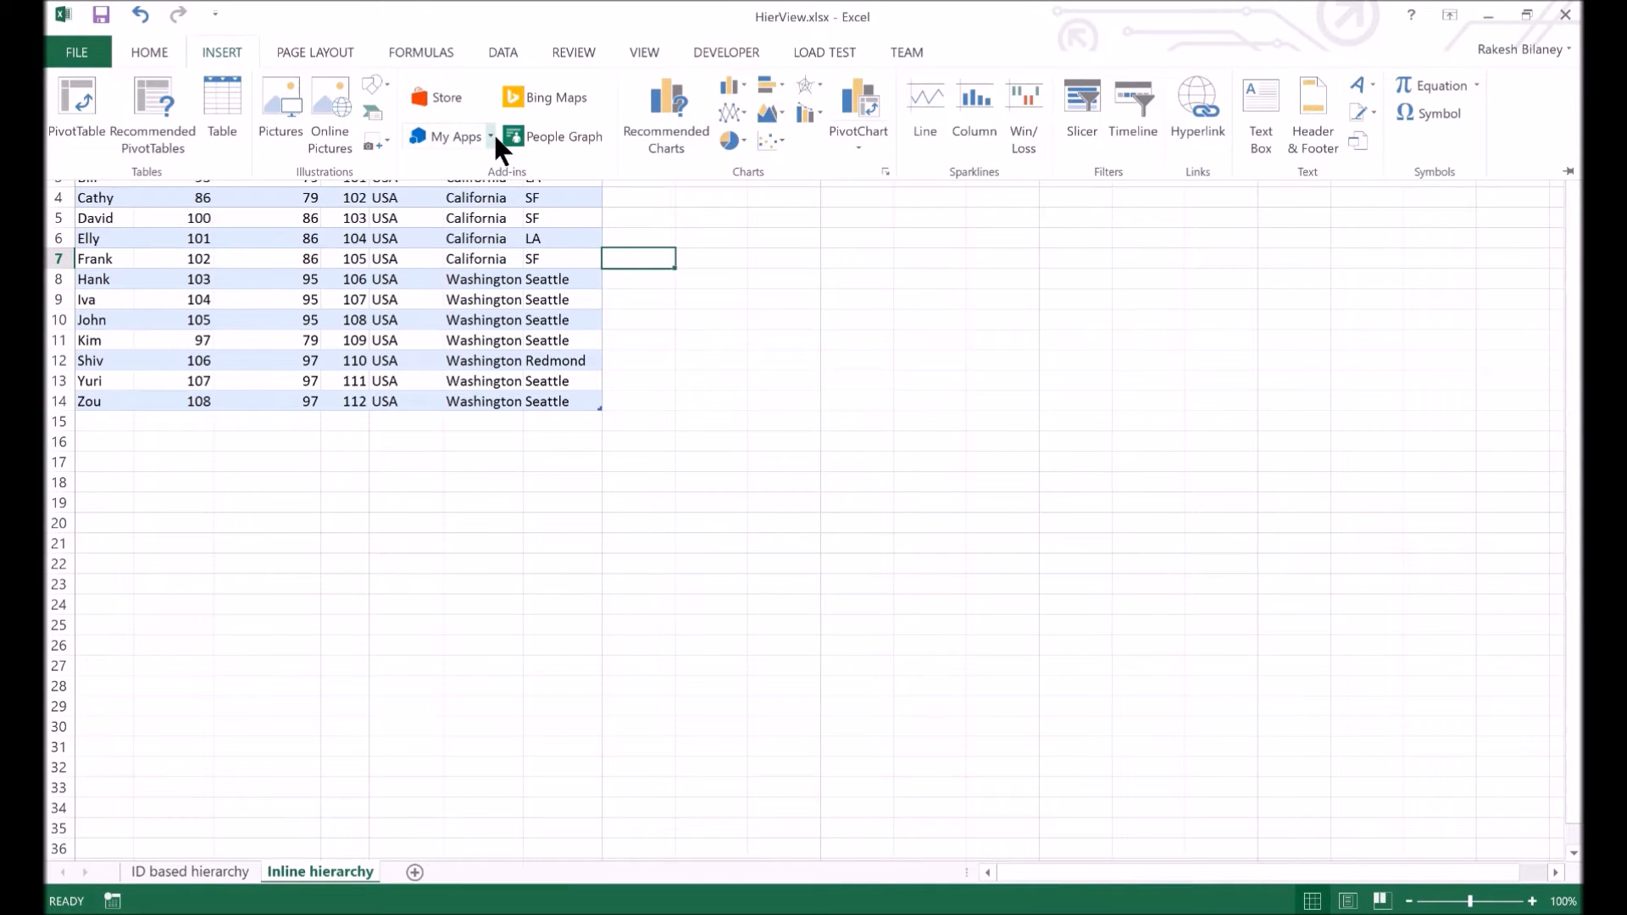
click(491, 137)
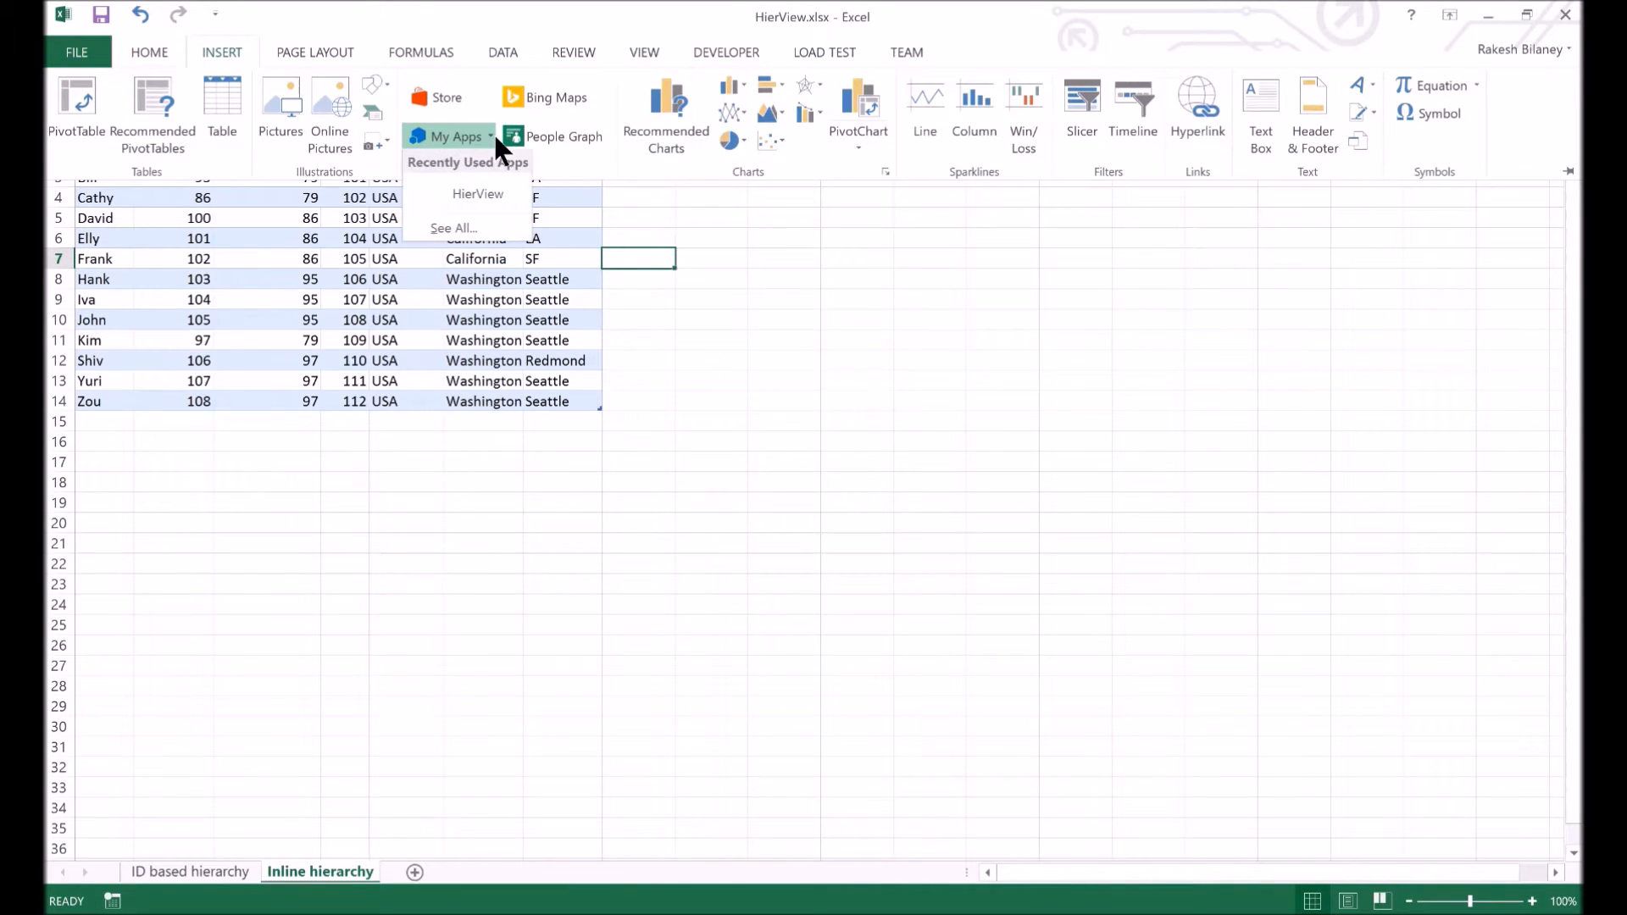
click(489, 193)
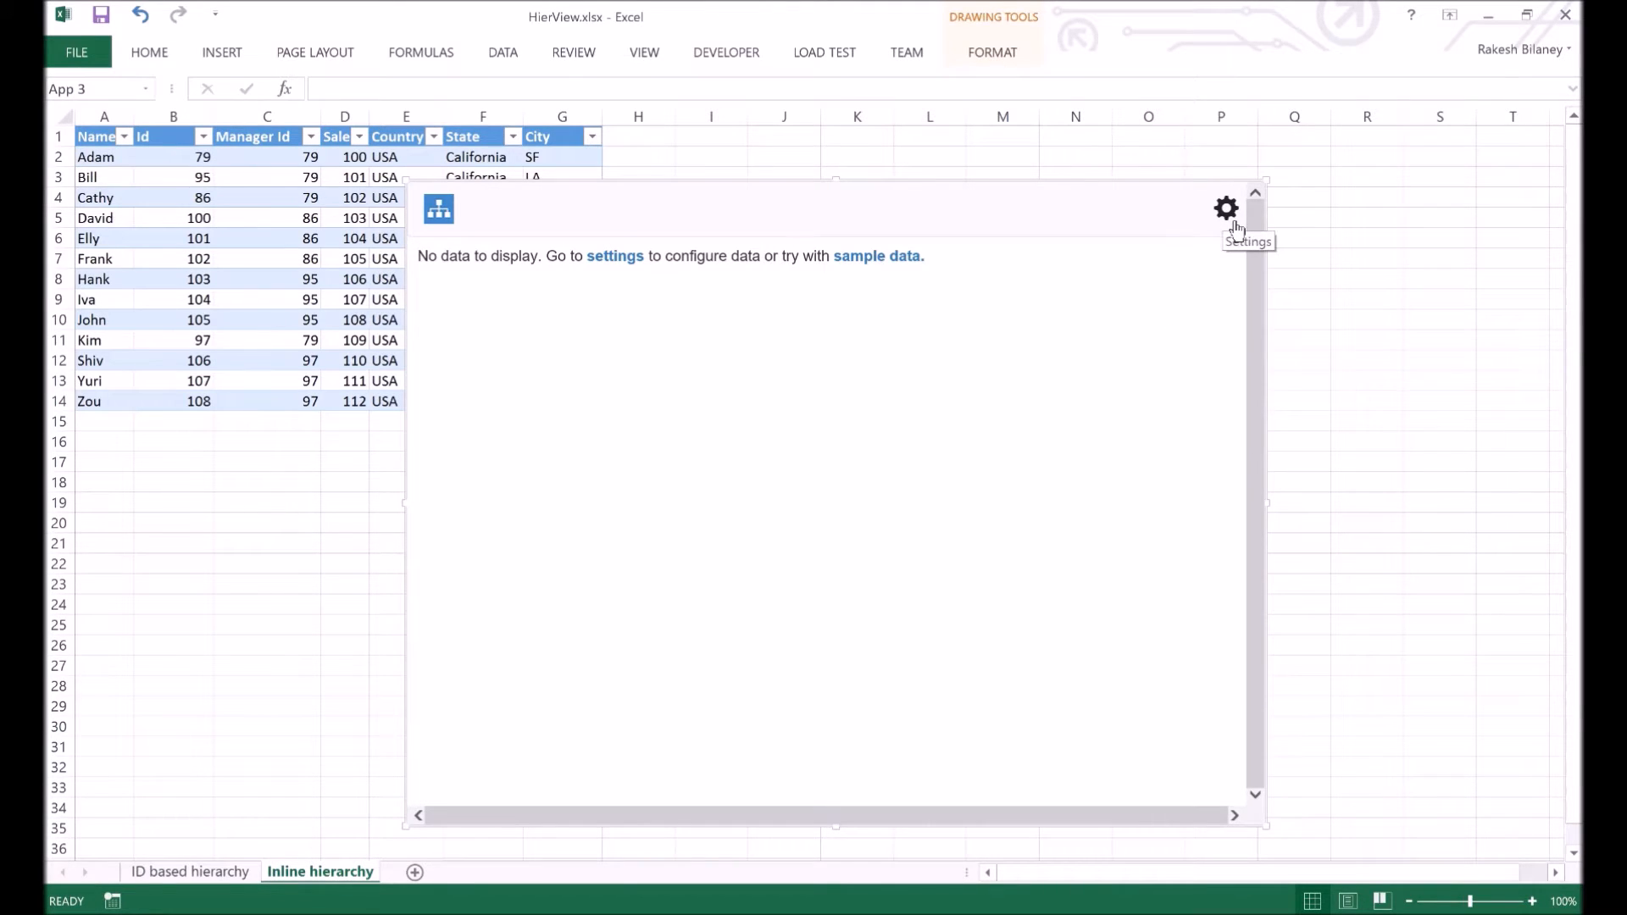
Step: Open the new HierView's settings and choose Inline hierarchy as the type of data
click(1234, 225)
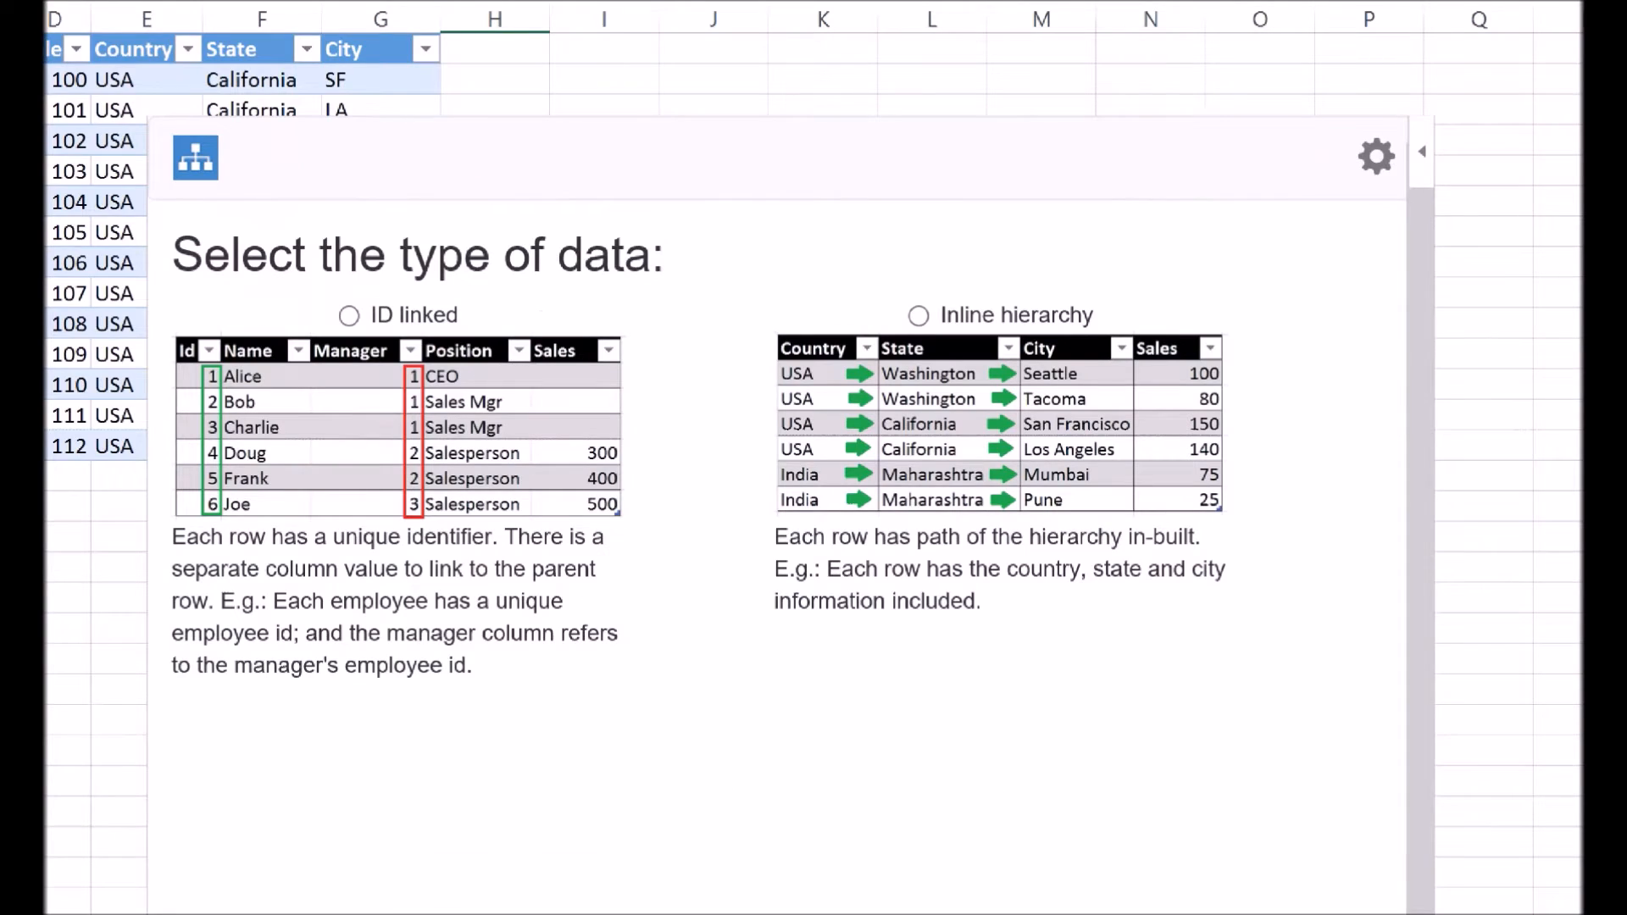
click(905, 394)
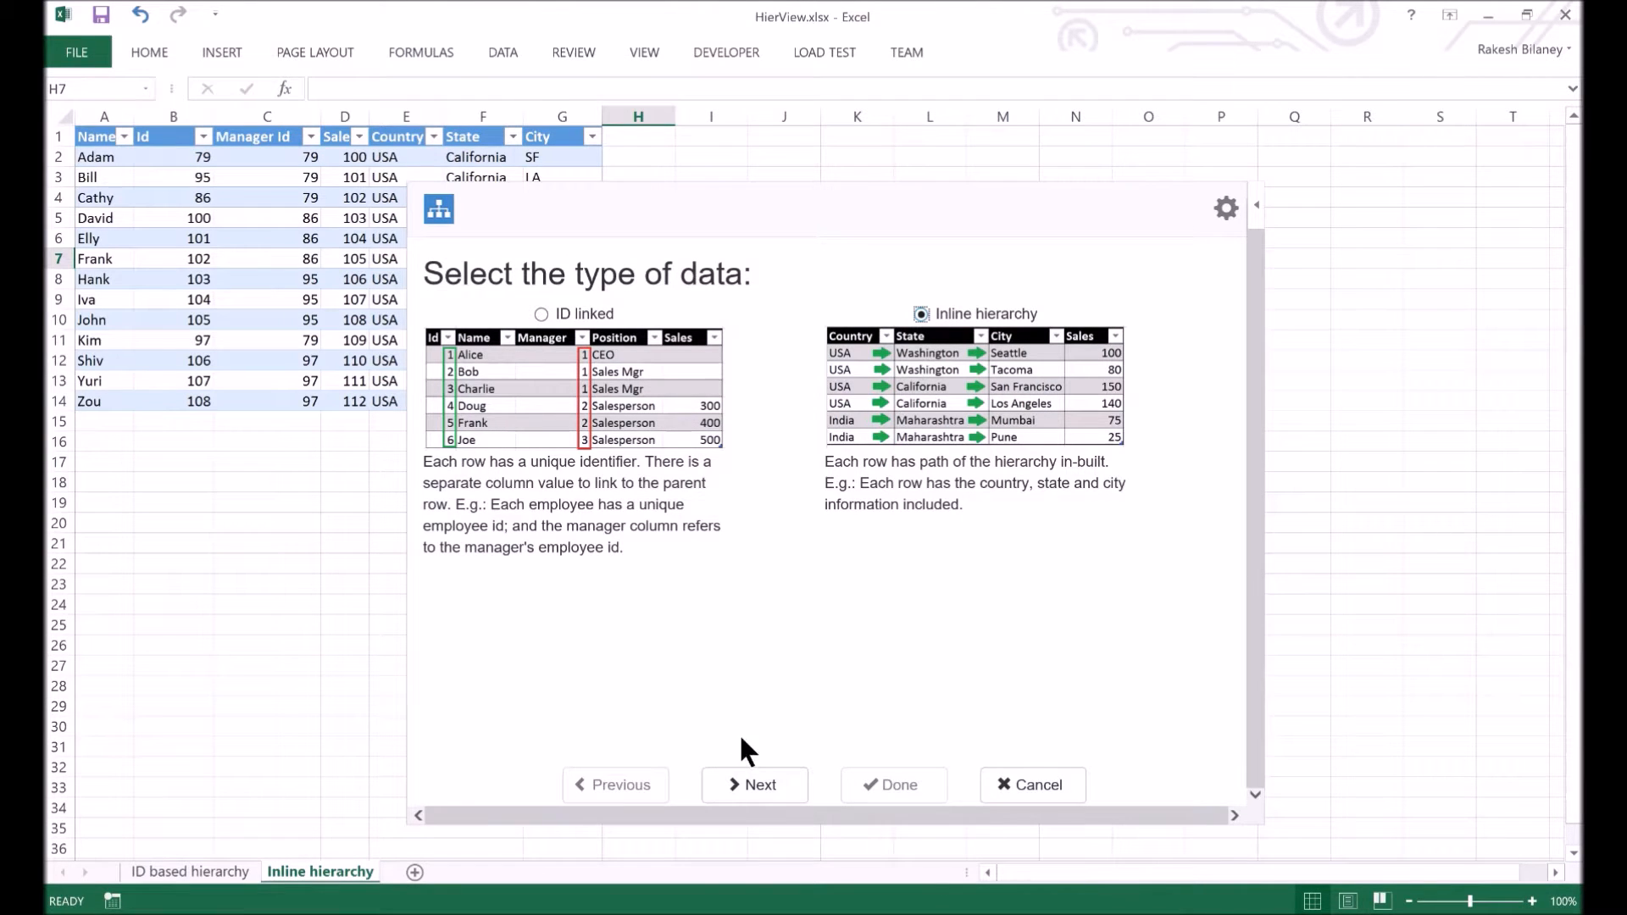
click(746, 785)
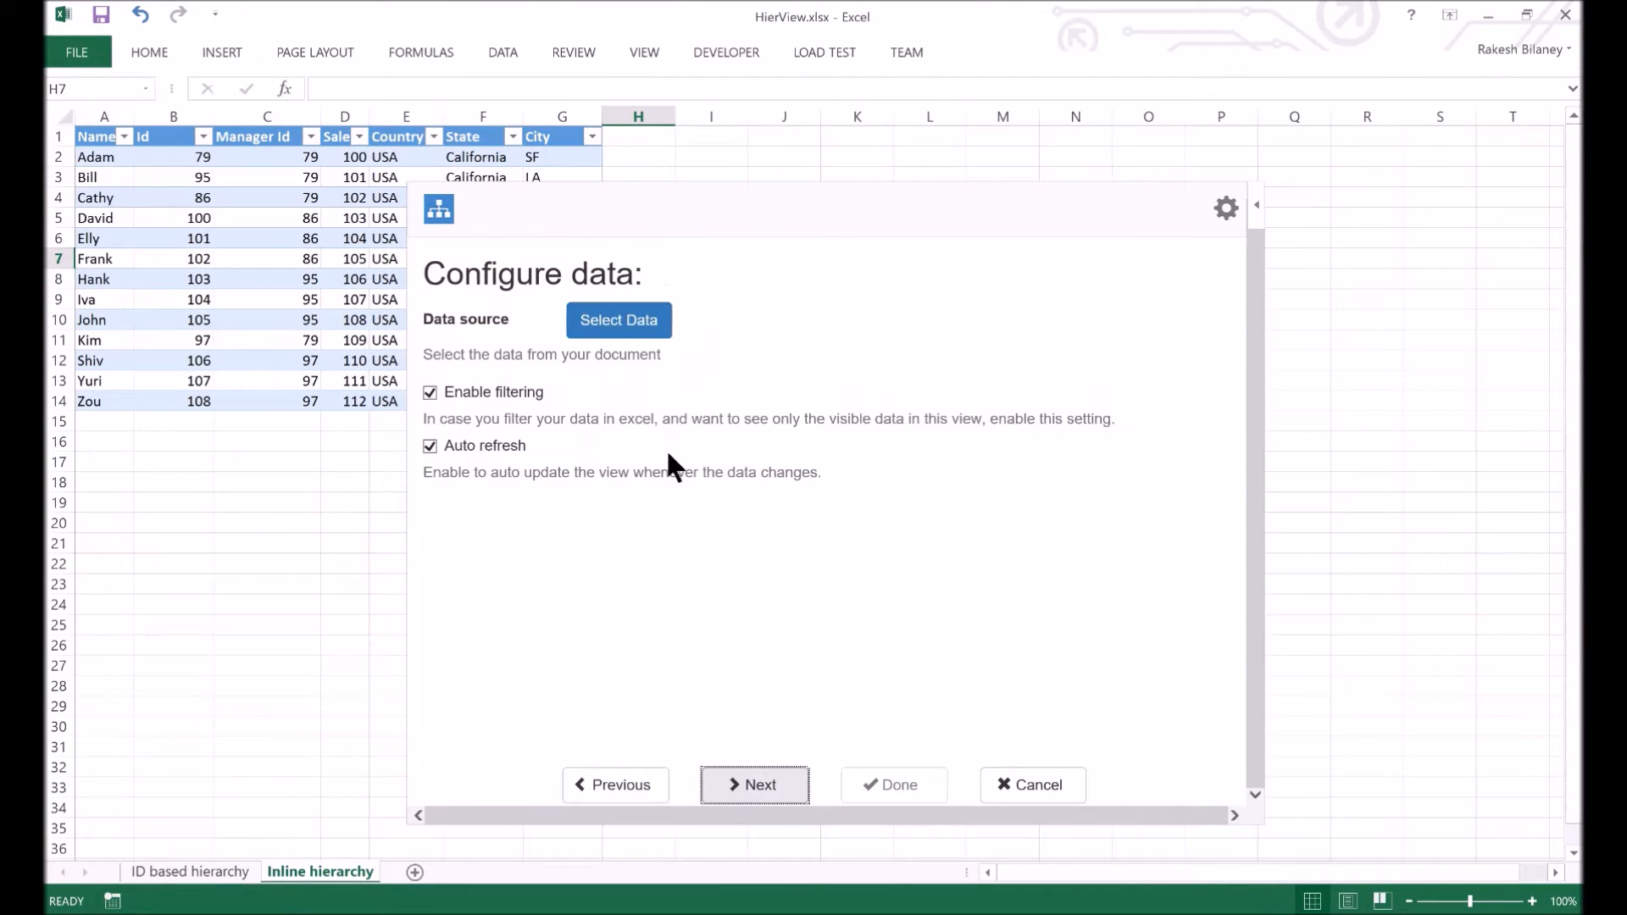
Step: Set the data source to the entire sheet table including its headers, Table2[#All]
click(634, 341)
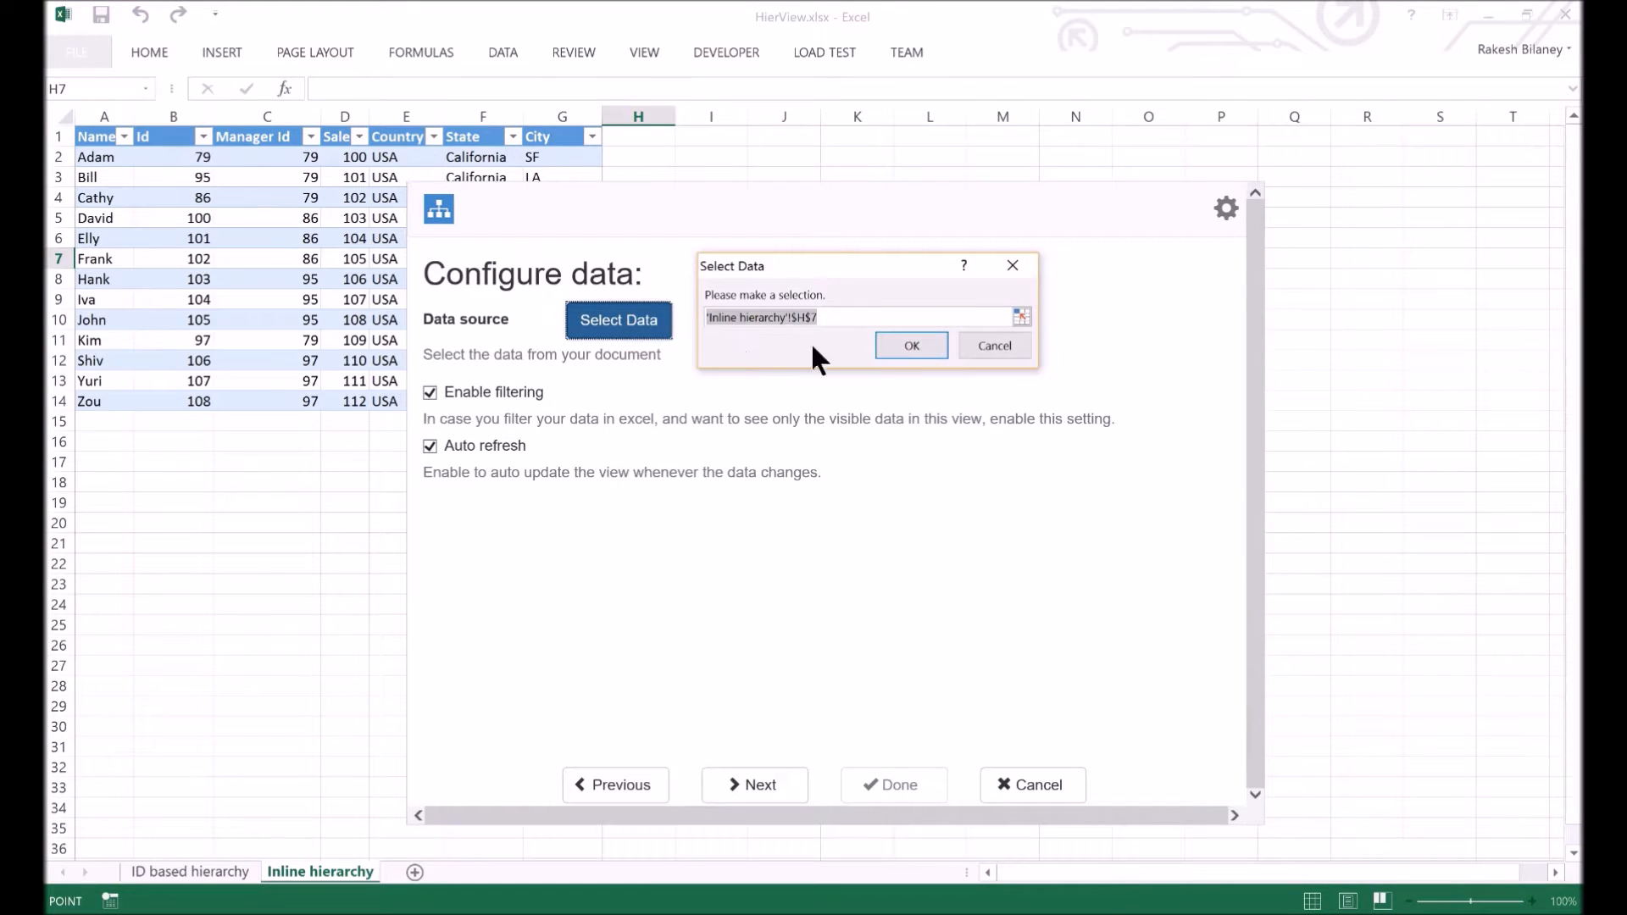
drag(102, 149, 559, 419)
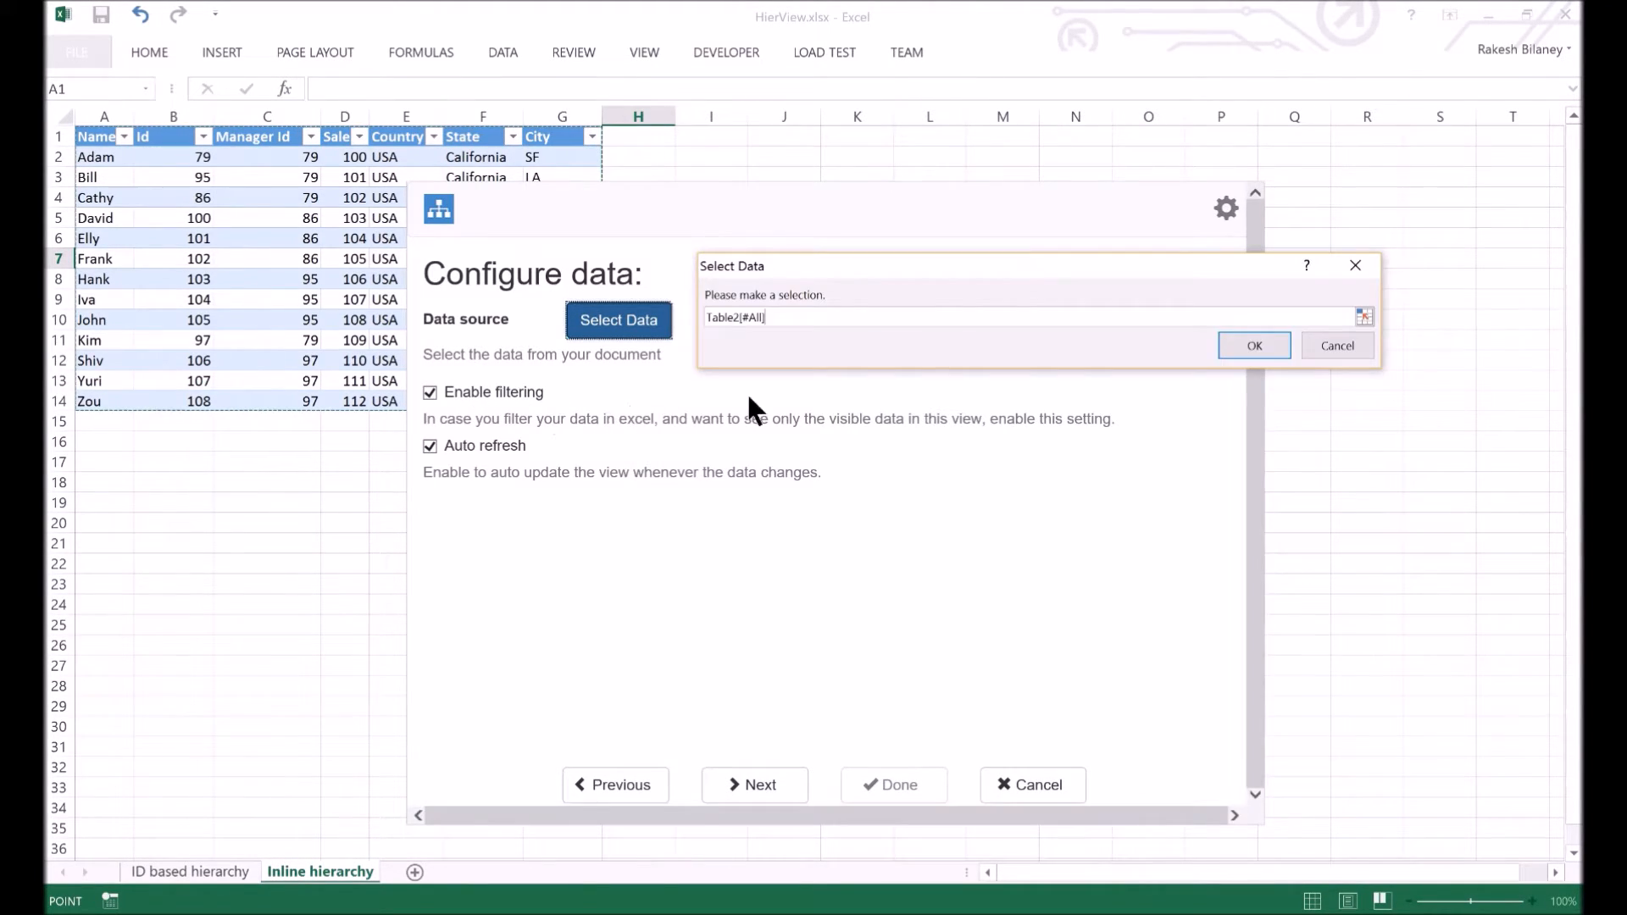
click(1270, 349)
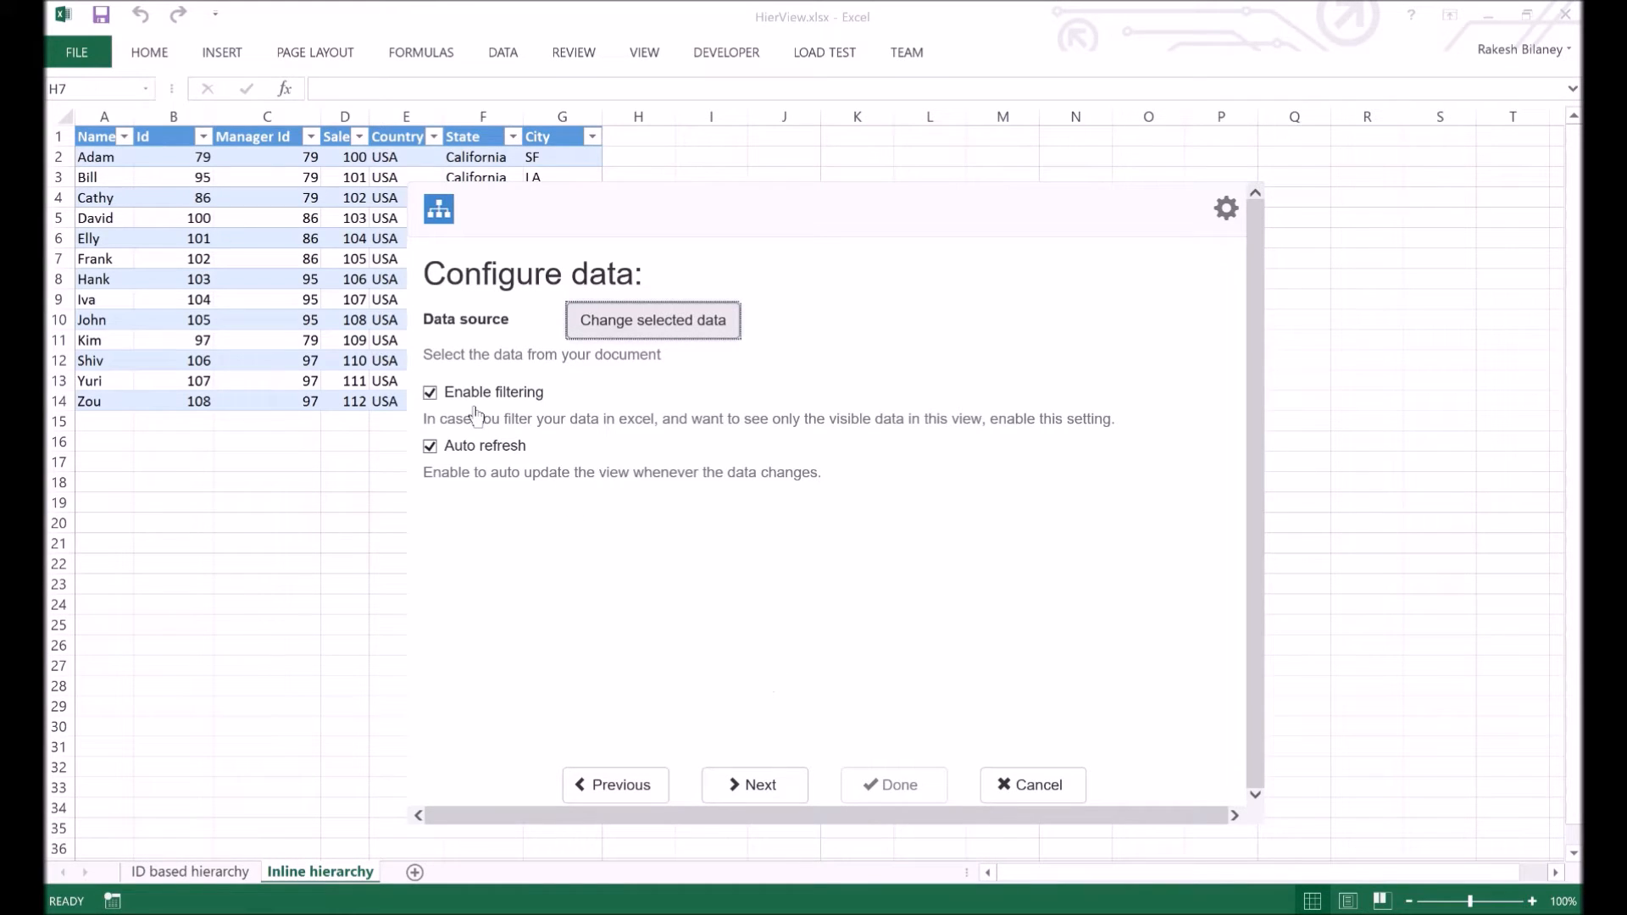
Step: Disable filtering and auto refresh for the data source, and continue to the hierarchy configuration
click(428, 395)
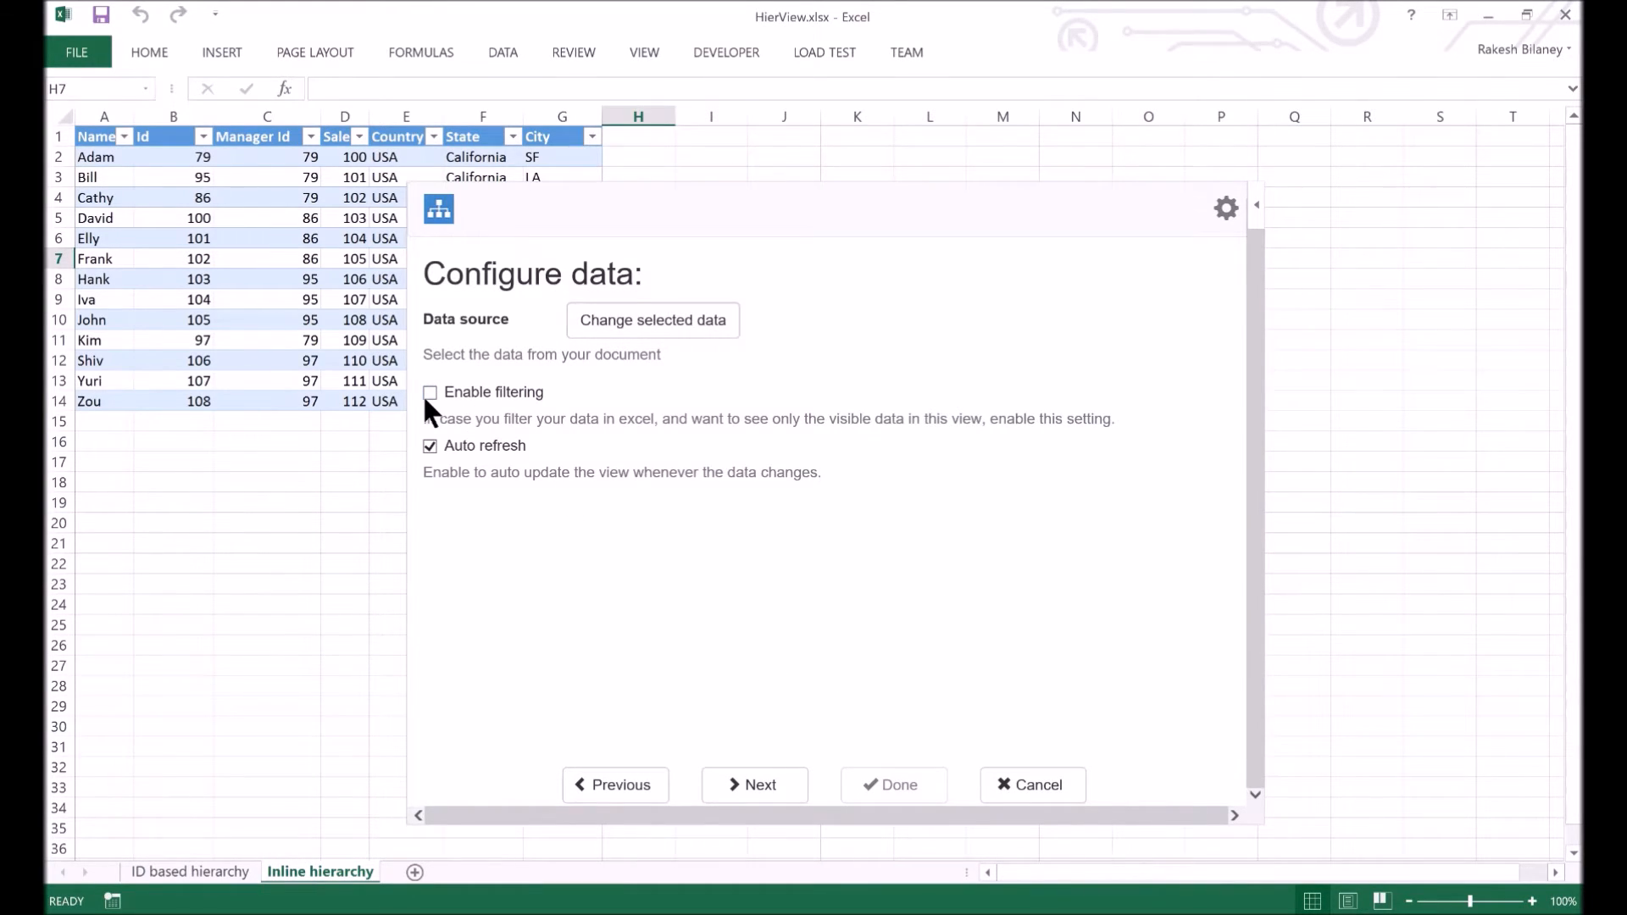
click(429, 447)
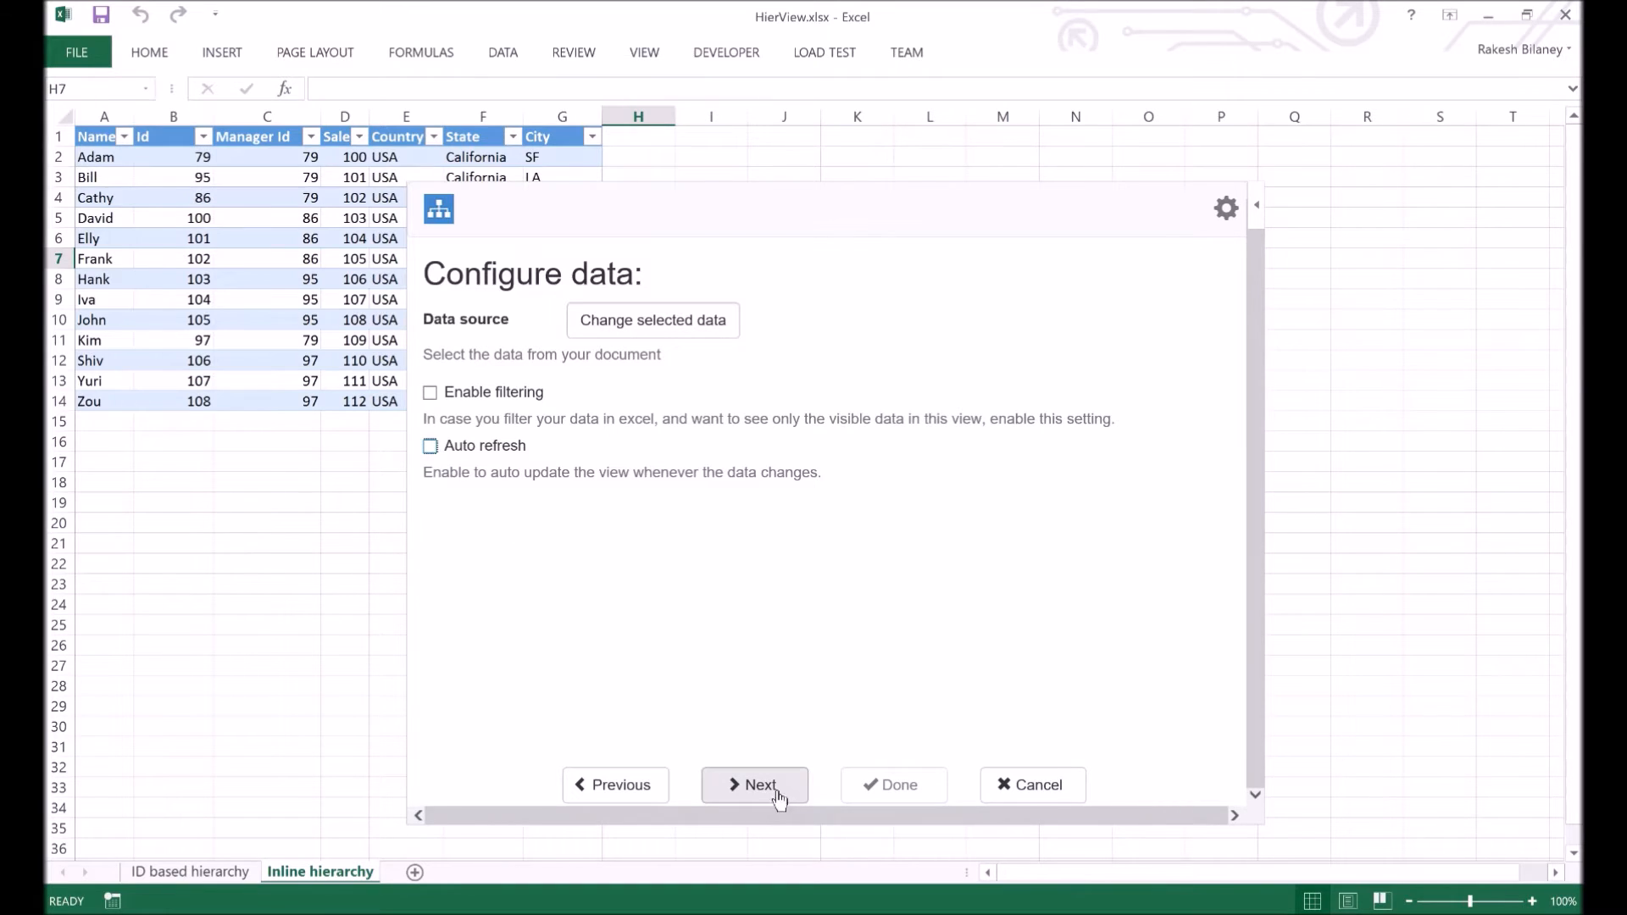
click(776, 794)
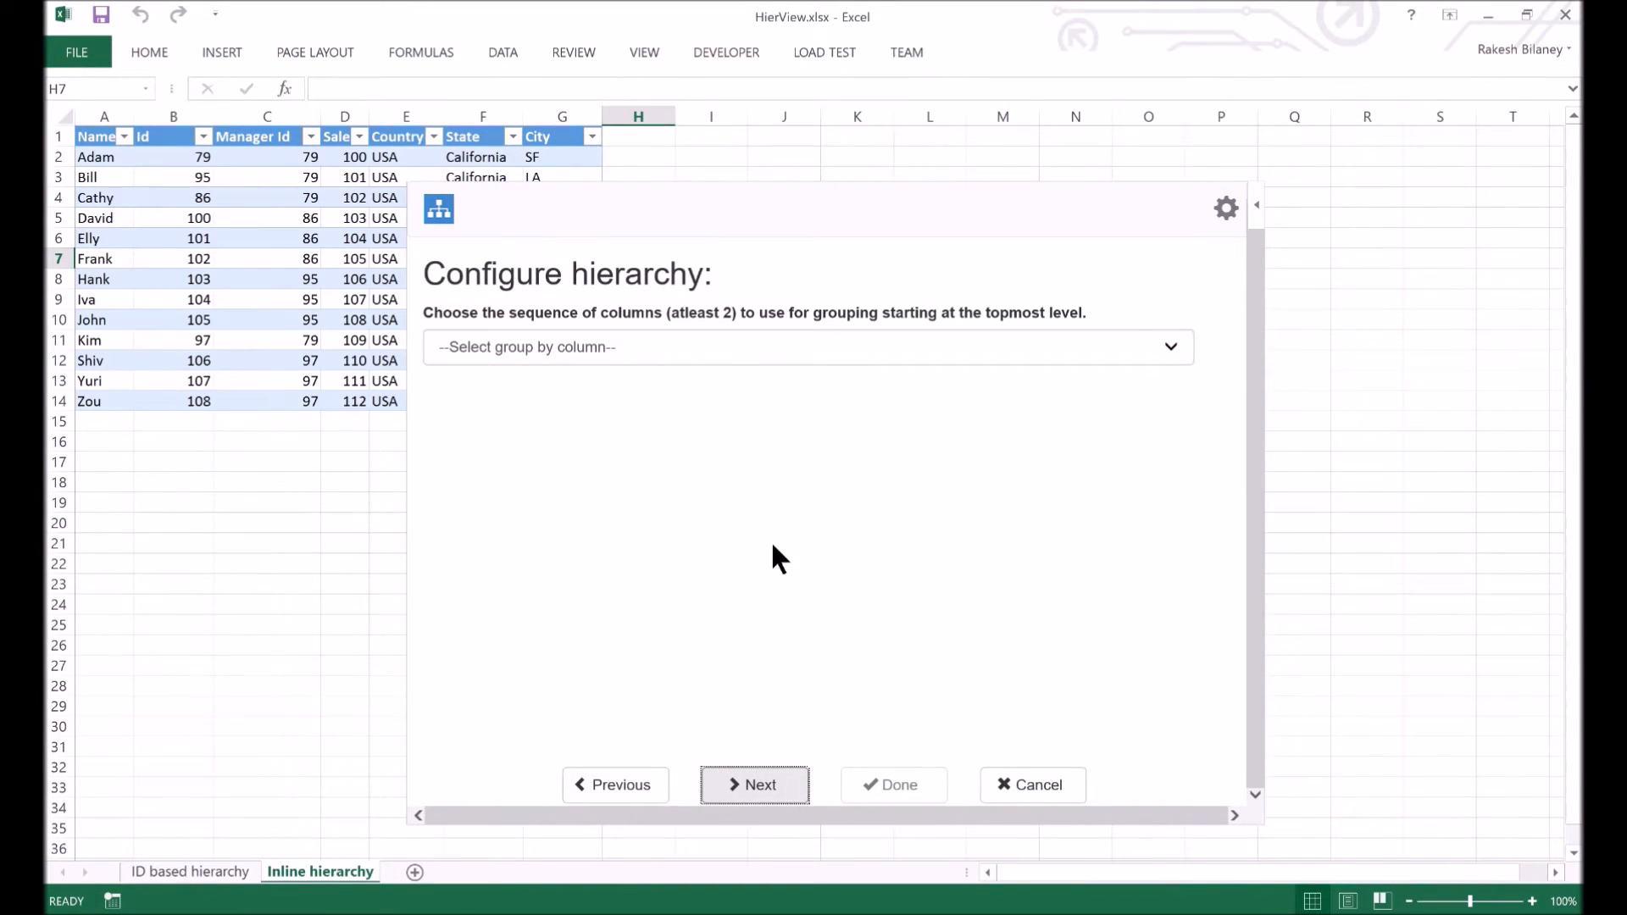
Step: Group the hierarchy by Country, then State, then City, and continue to the node data settings
click(693, 347)
click(568, 432)
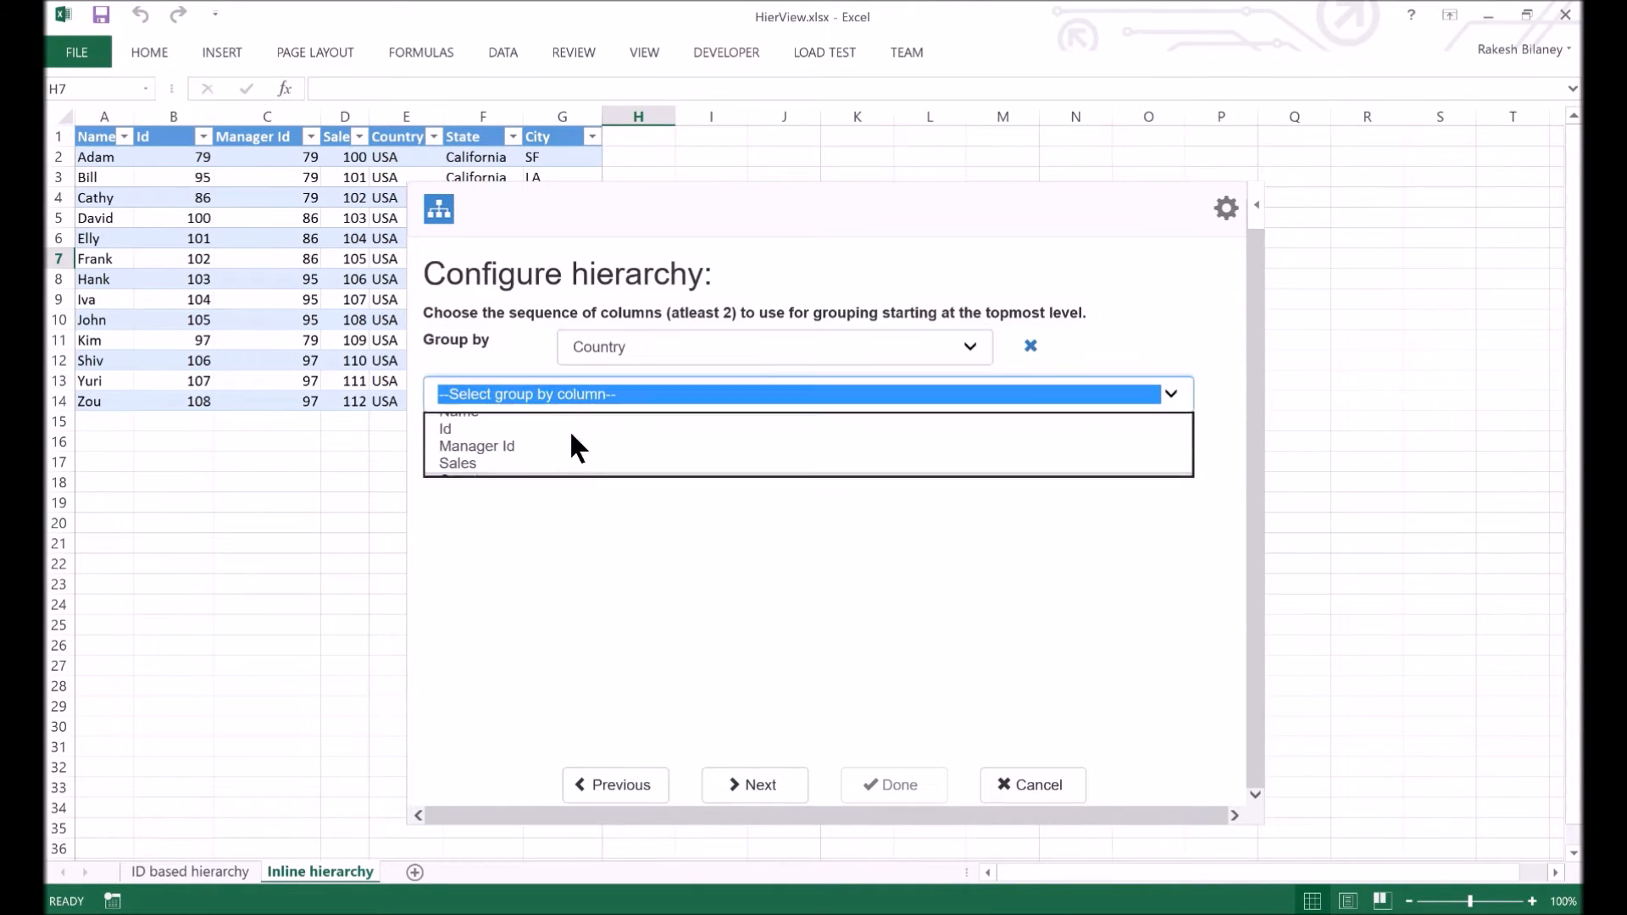
click(546, 396)
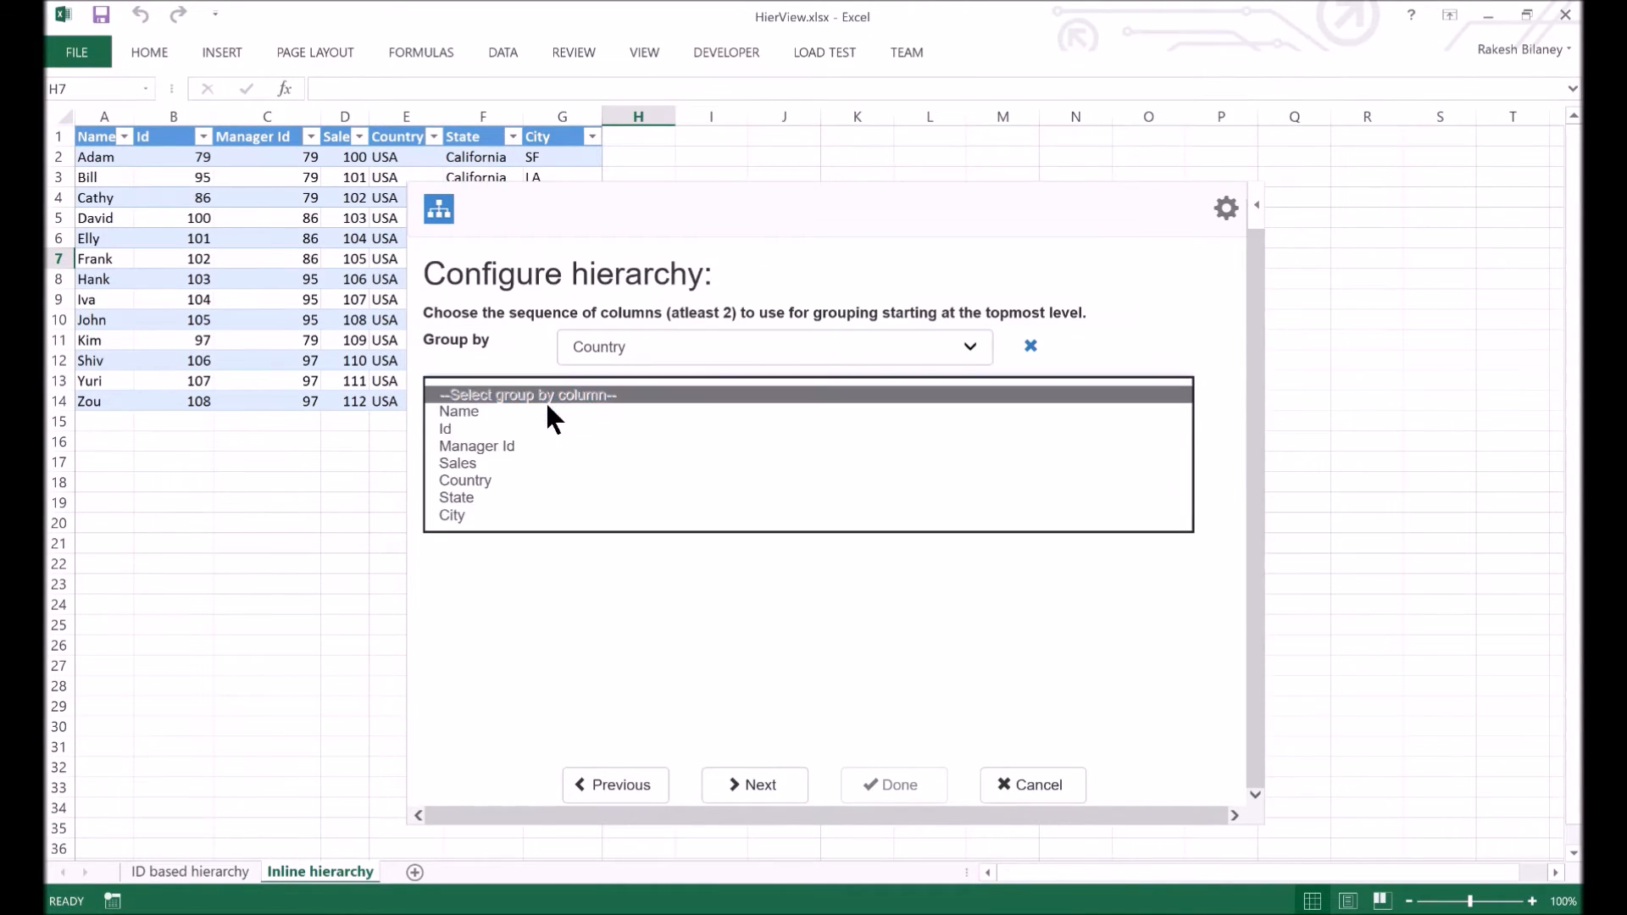
click(505, 498)
click(502, 439)
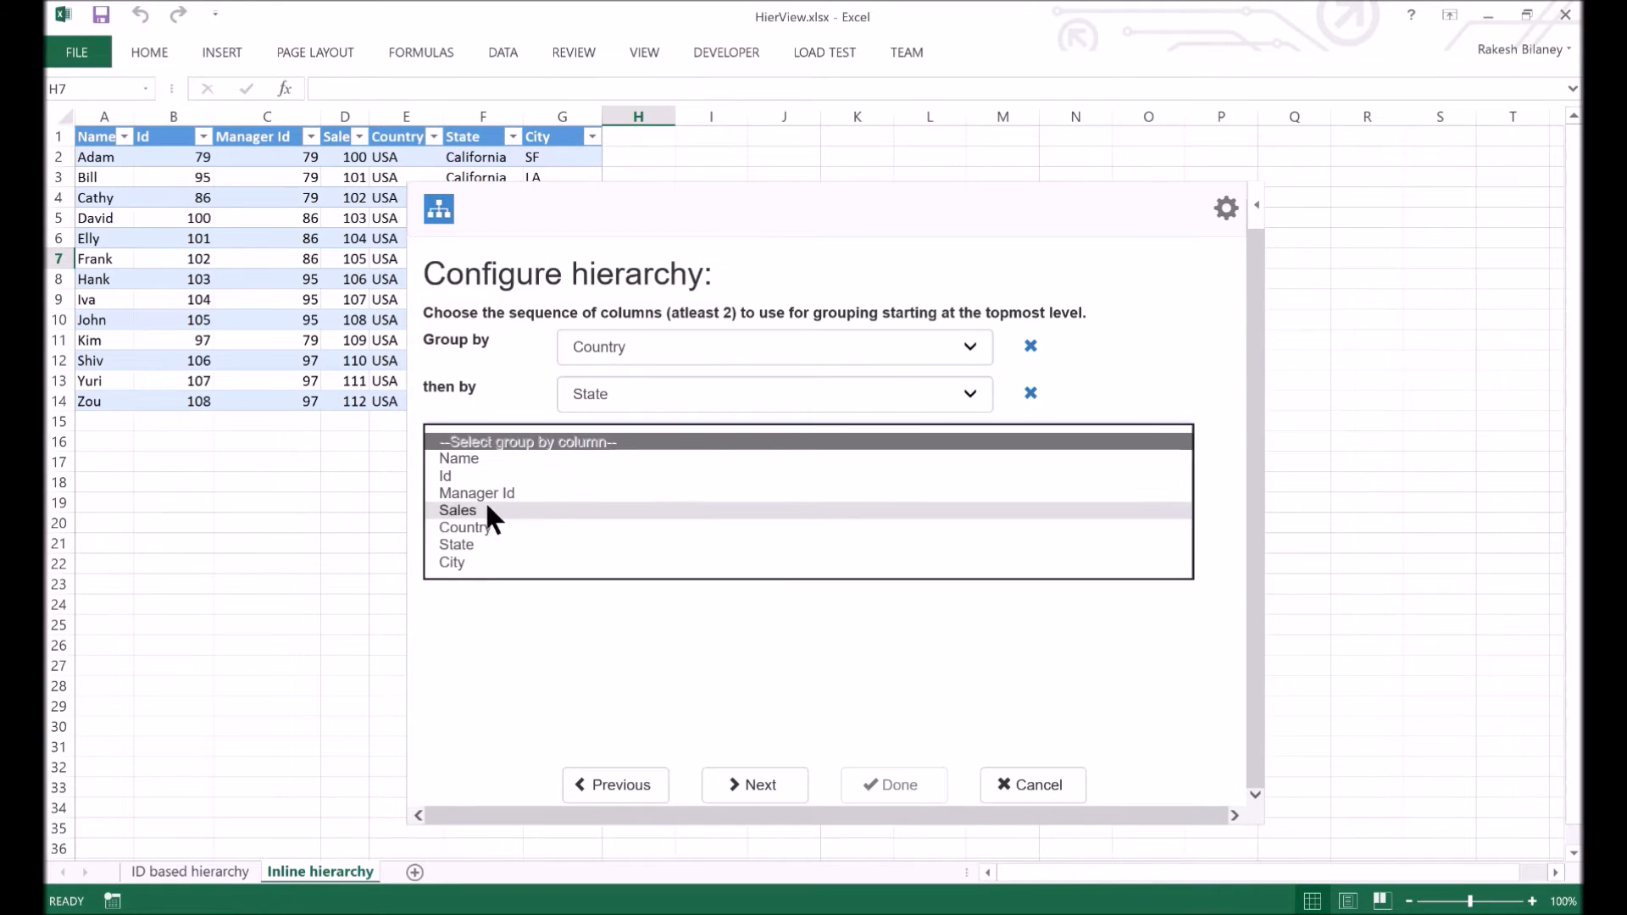
click(474, 563)
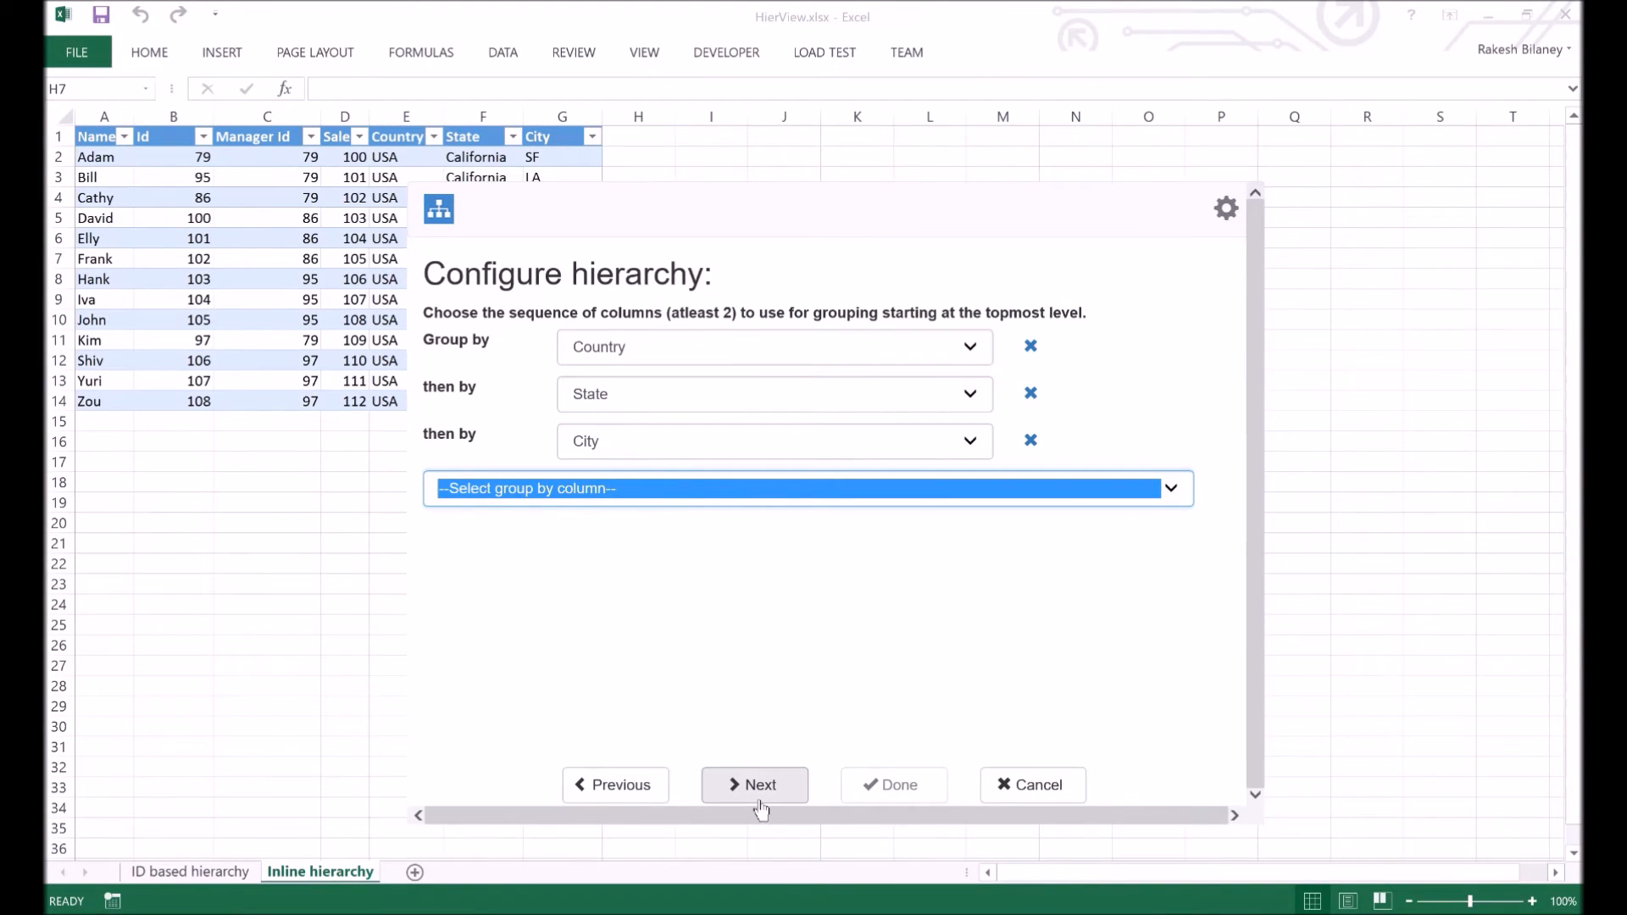
click(759, 801)
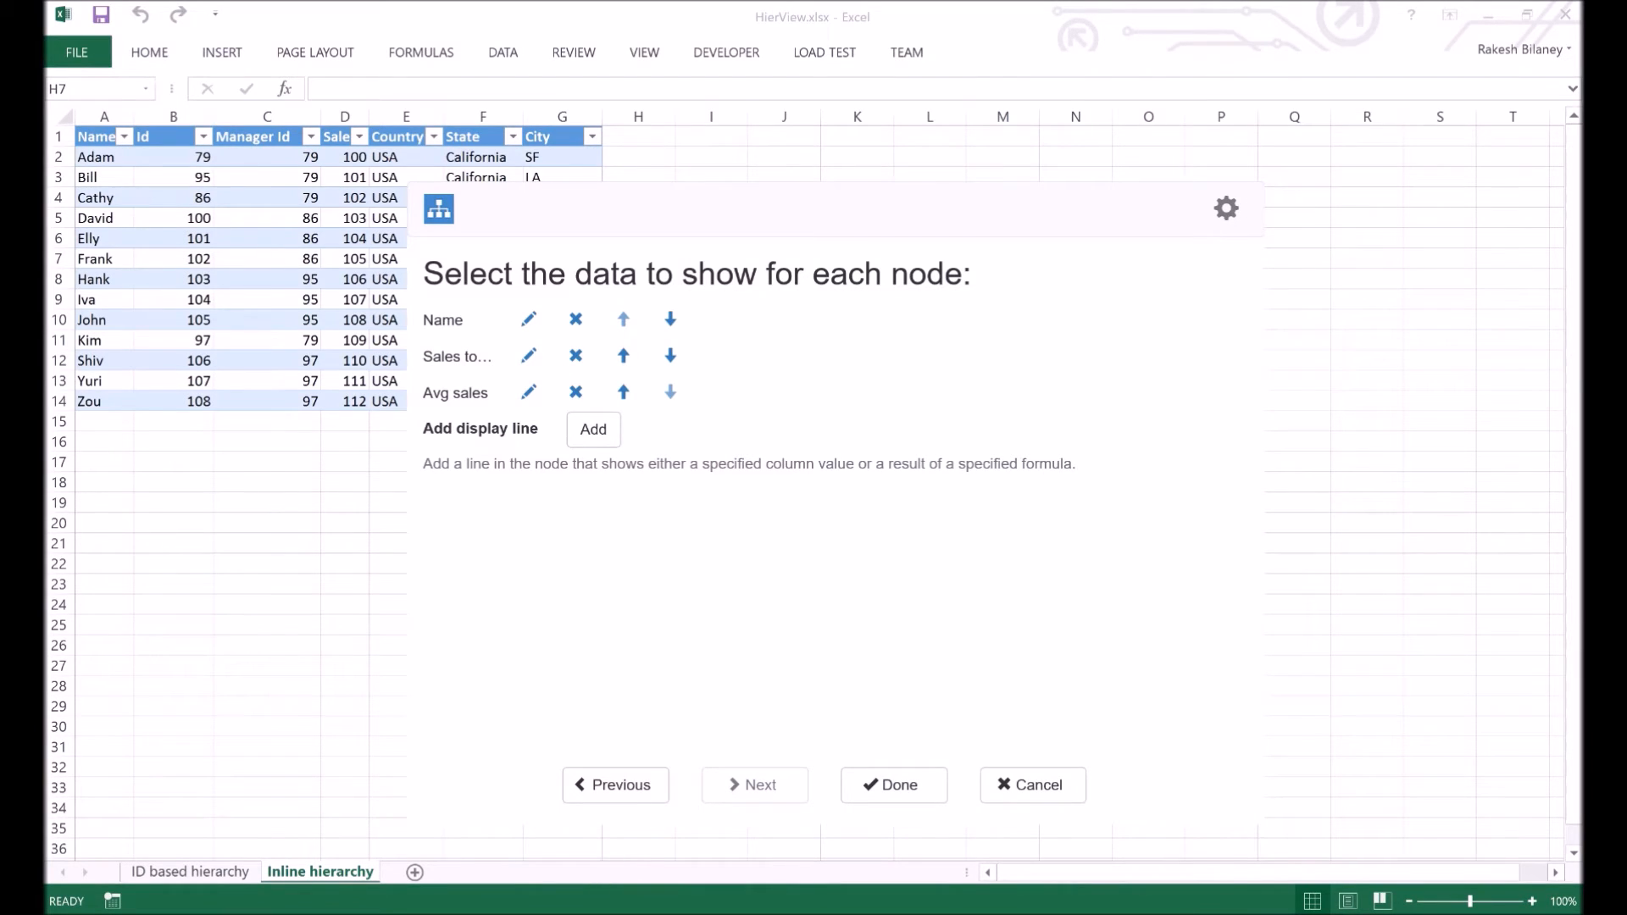
Step: Add a display line to the nodes that uses a formula
click(233, 623)
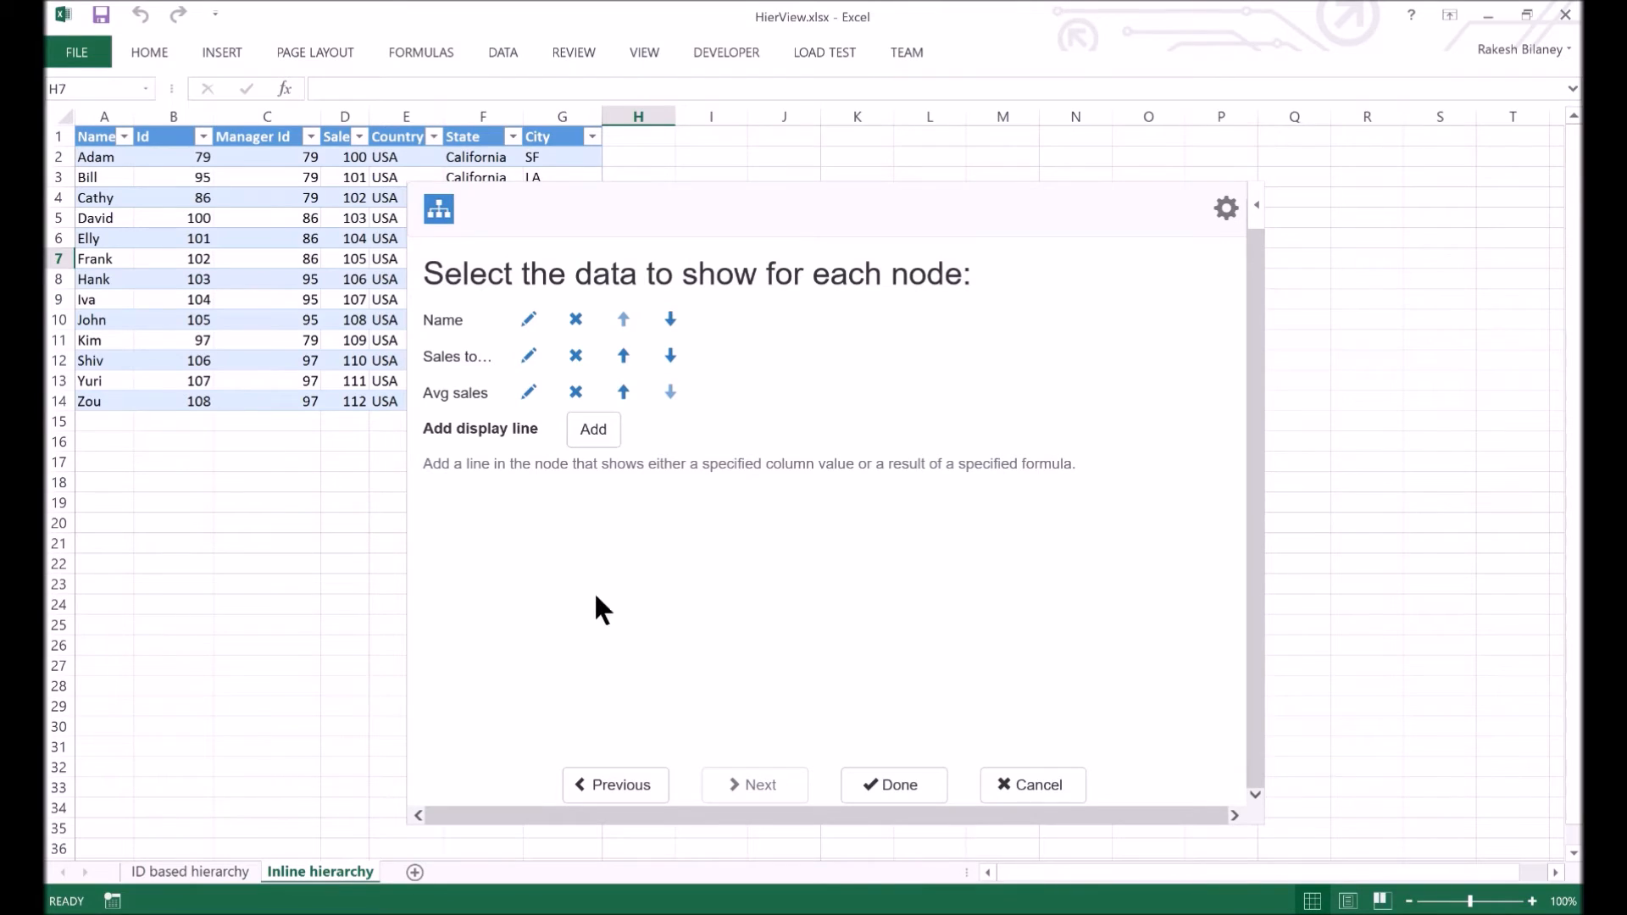
click(618, 447)
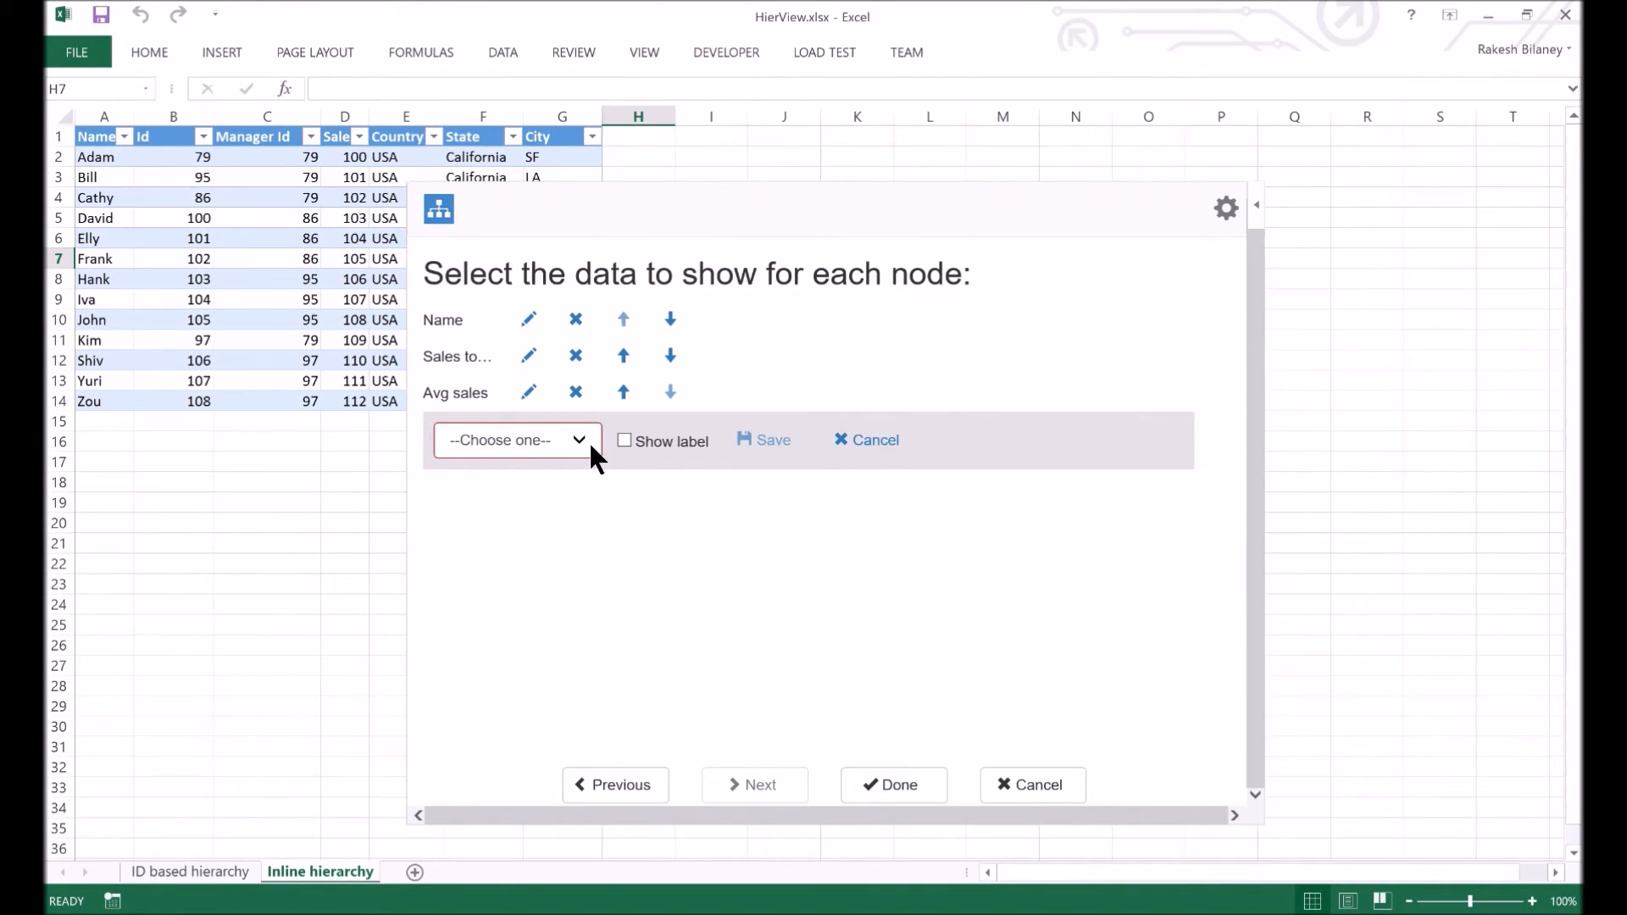
click(590, 448)
click(558, 475)
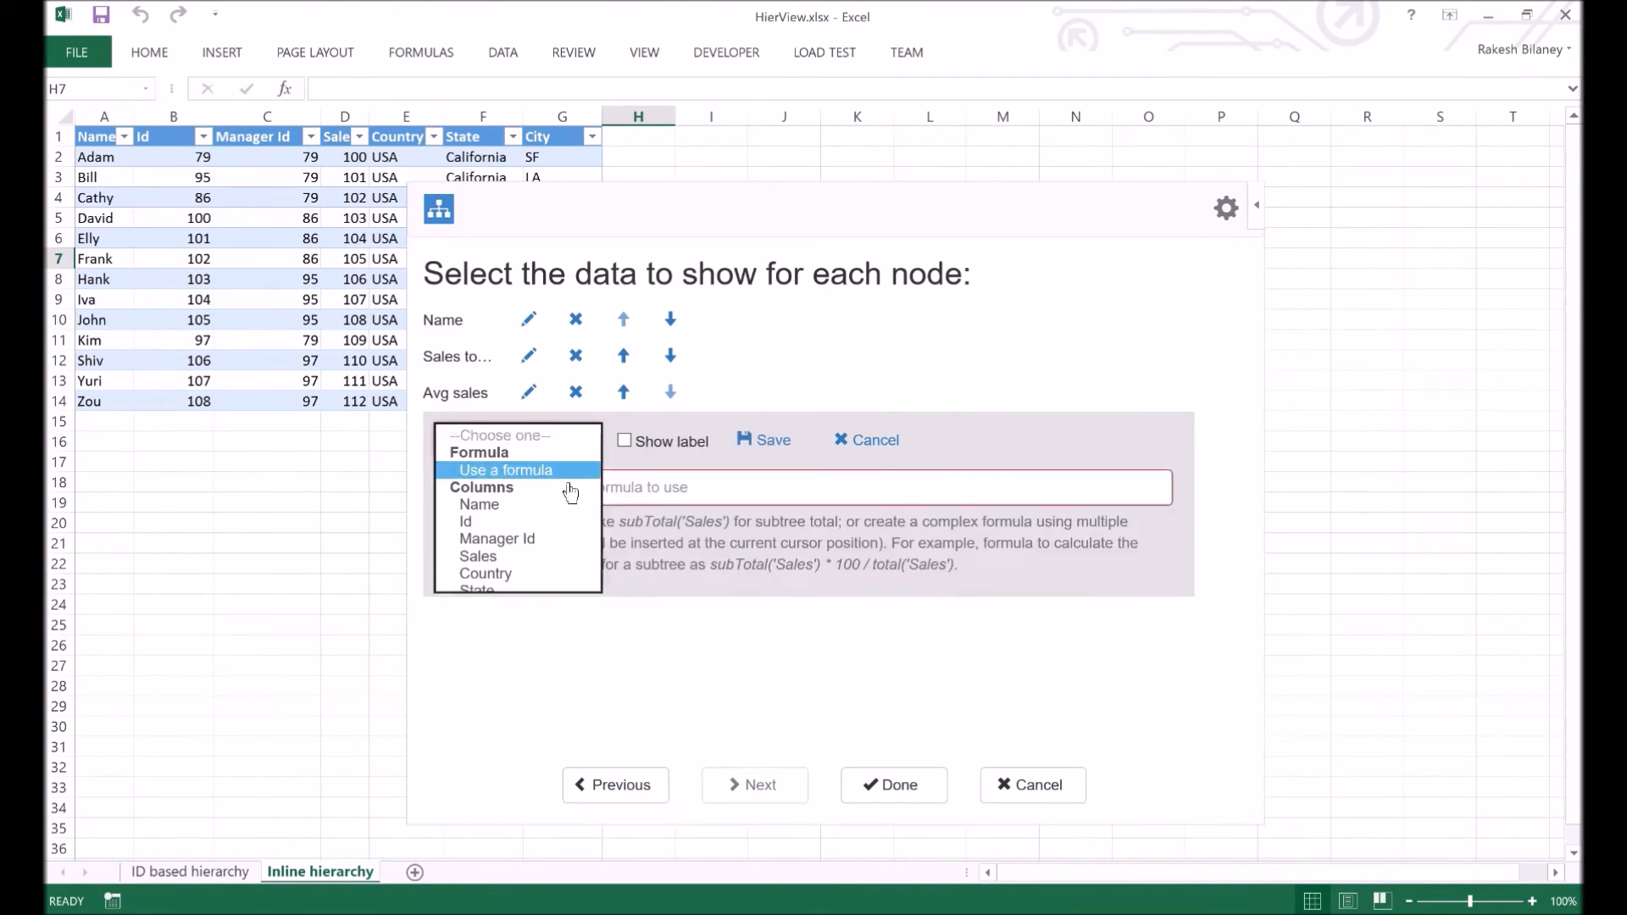
click(636, 500)
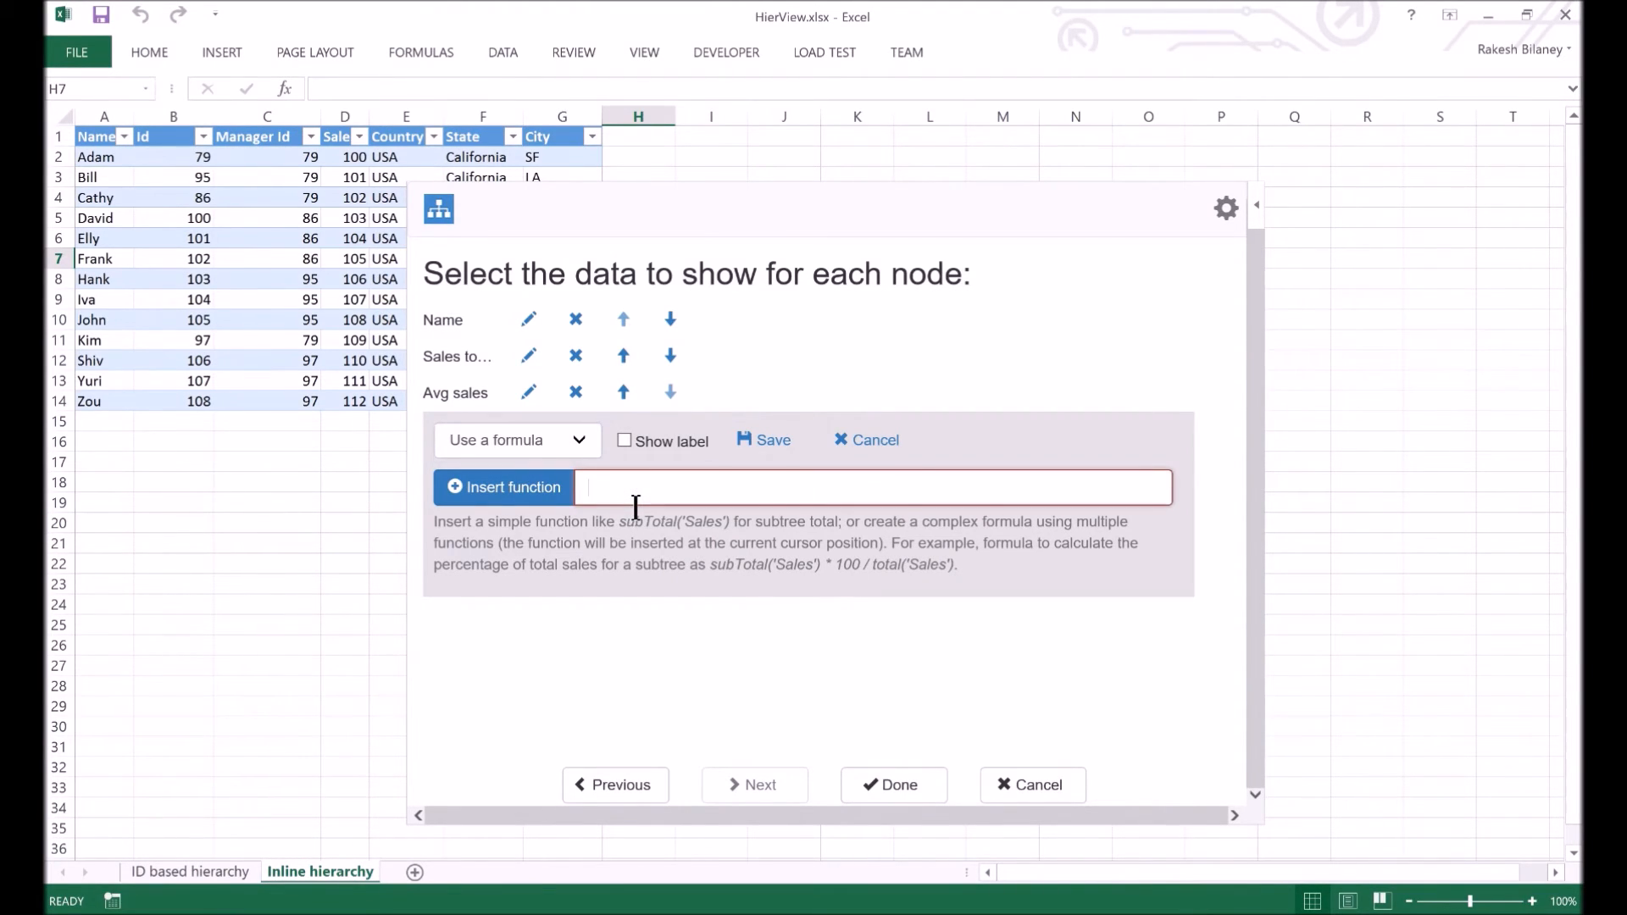
Step: Start the formula with the column function on the Sales column, followed by the >= operator
click(547, 492)
click(662, 476)
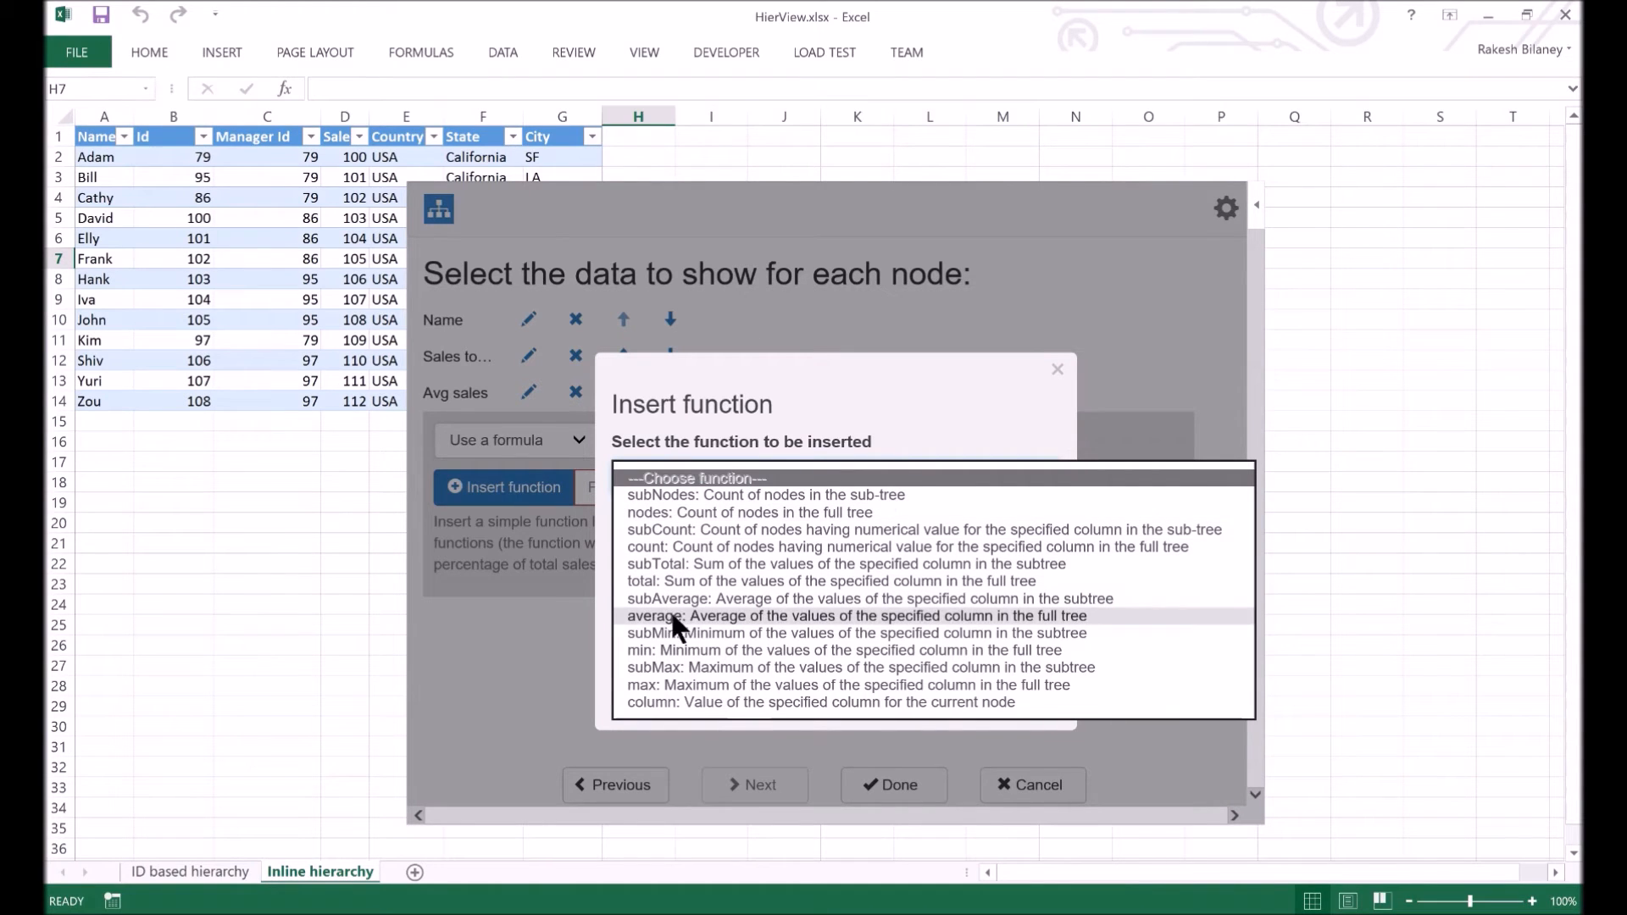
click(717, 703)
click(705, 556)
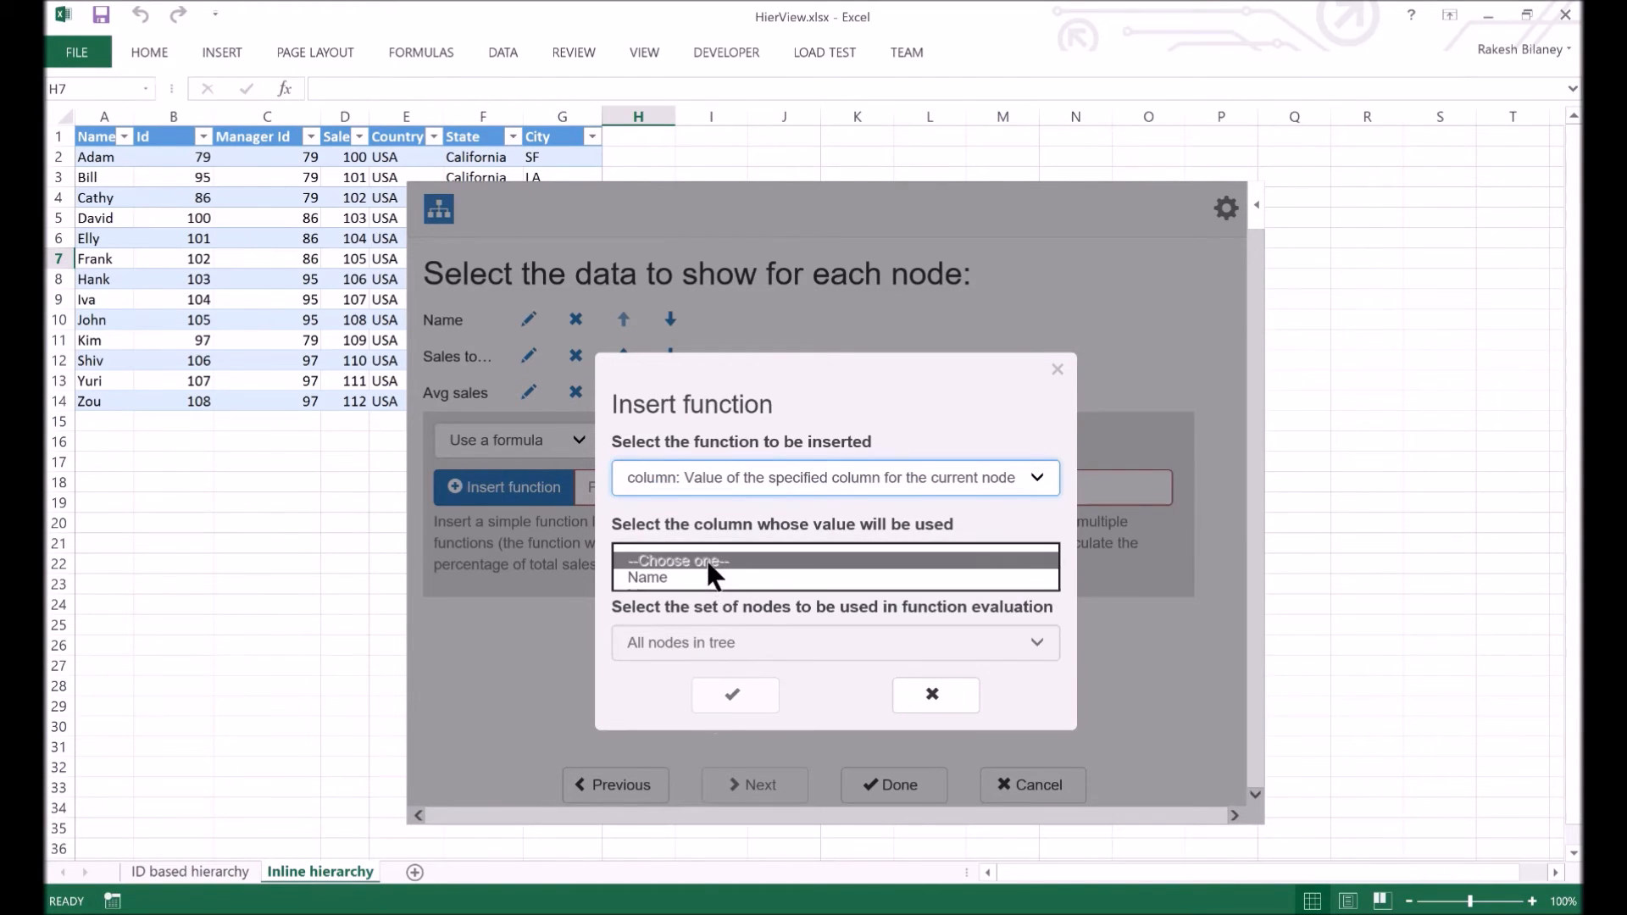
click(671, 629)
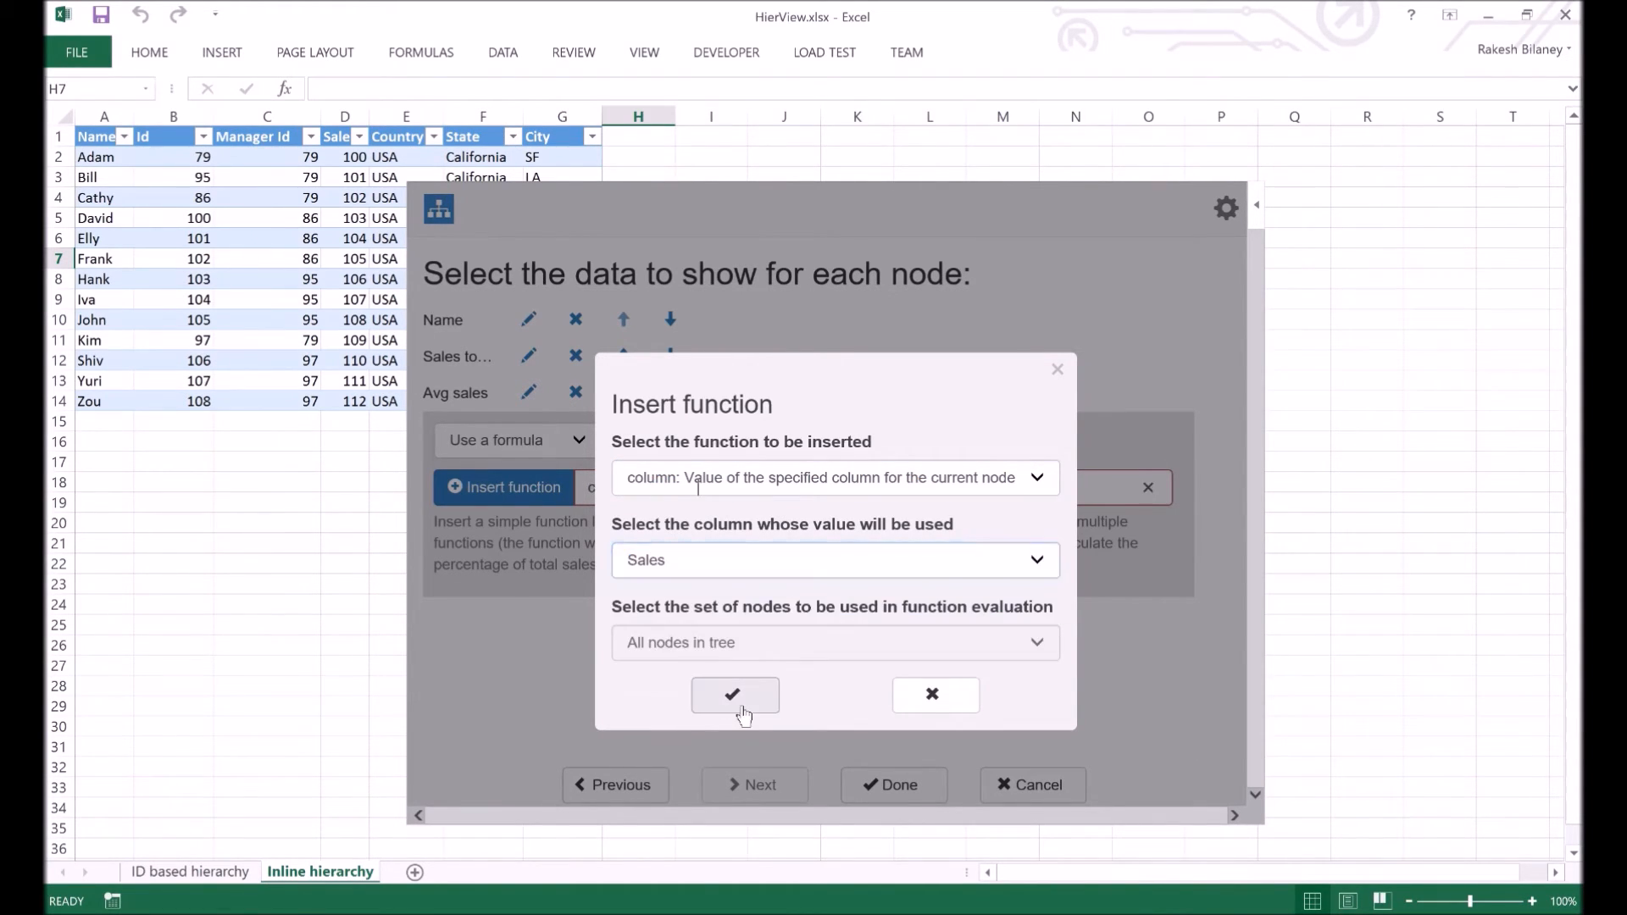
click(734, 703)
text(>=)
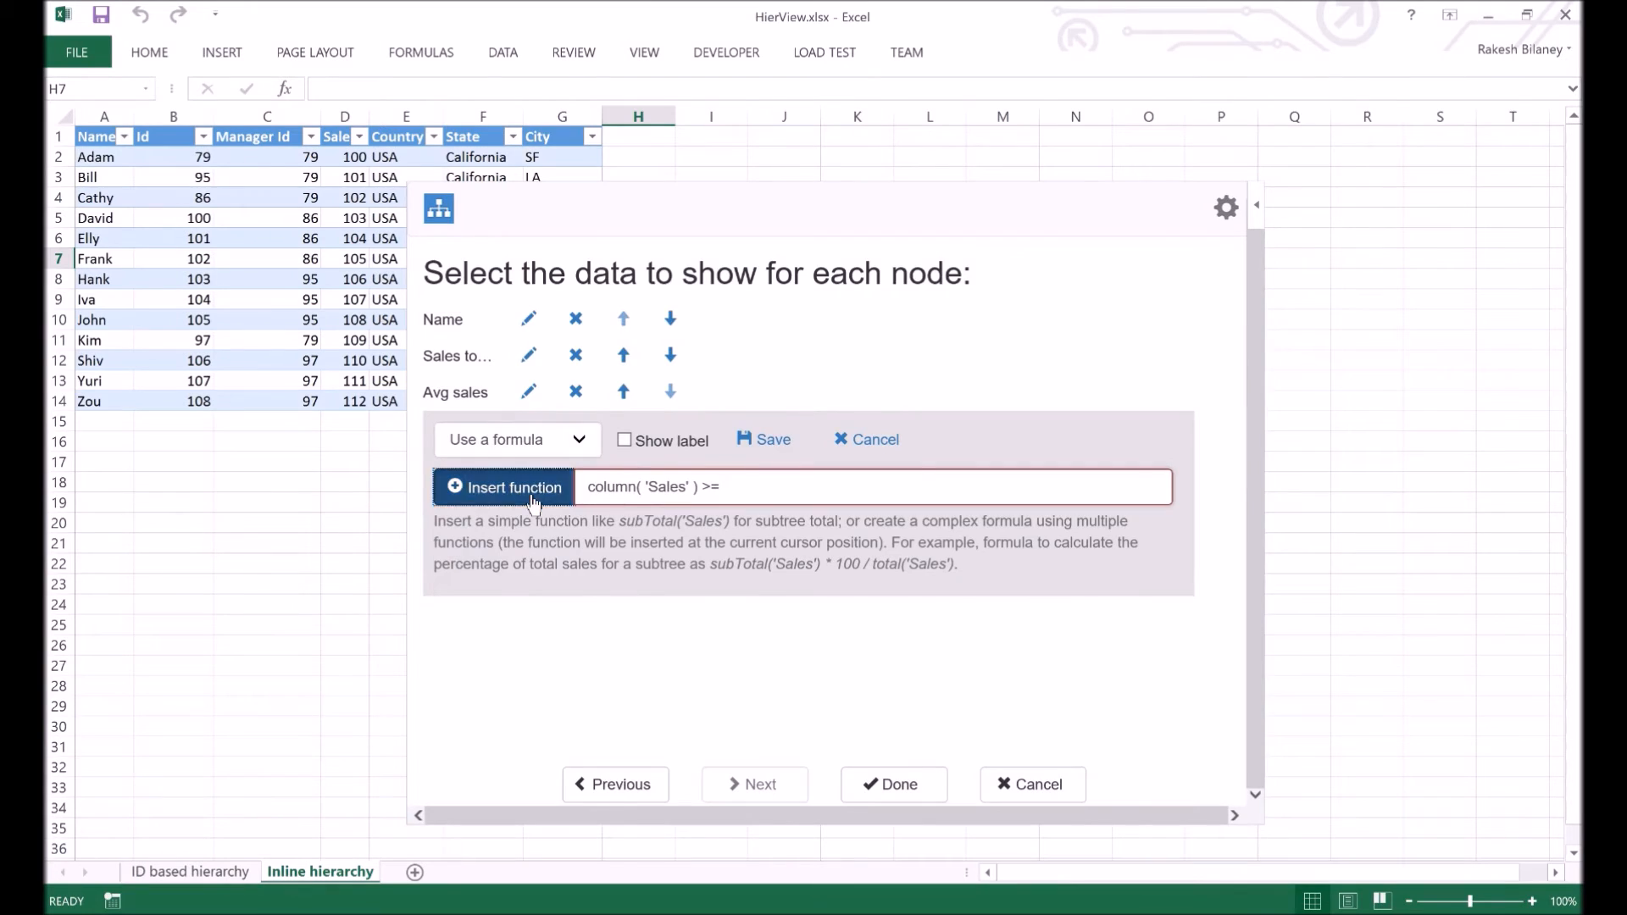
Step: Append the full-tree average function on the Sales column to the comparison formula
click(508, 487)
click(634, 481)
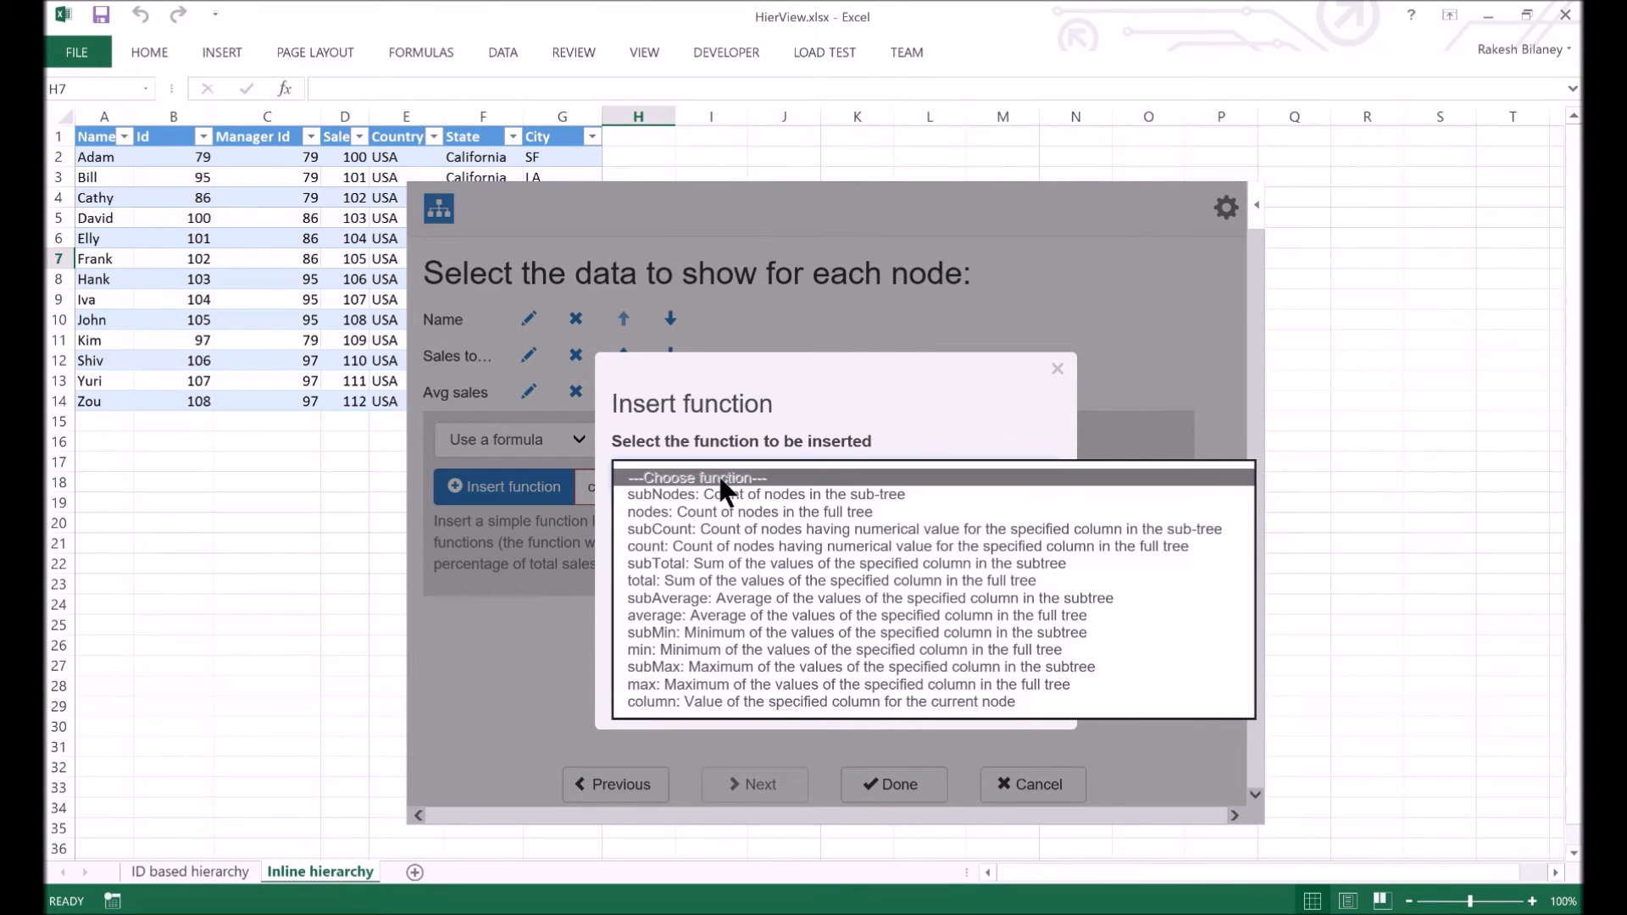
click(689, 611)
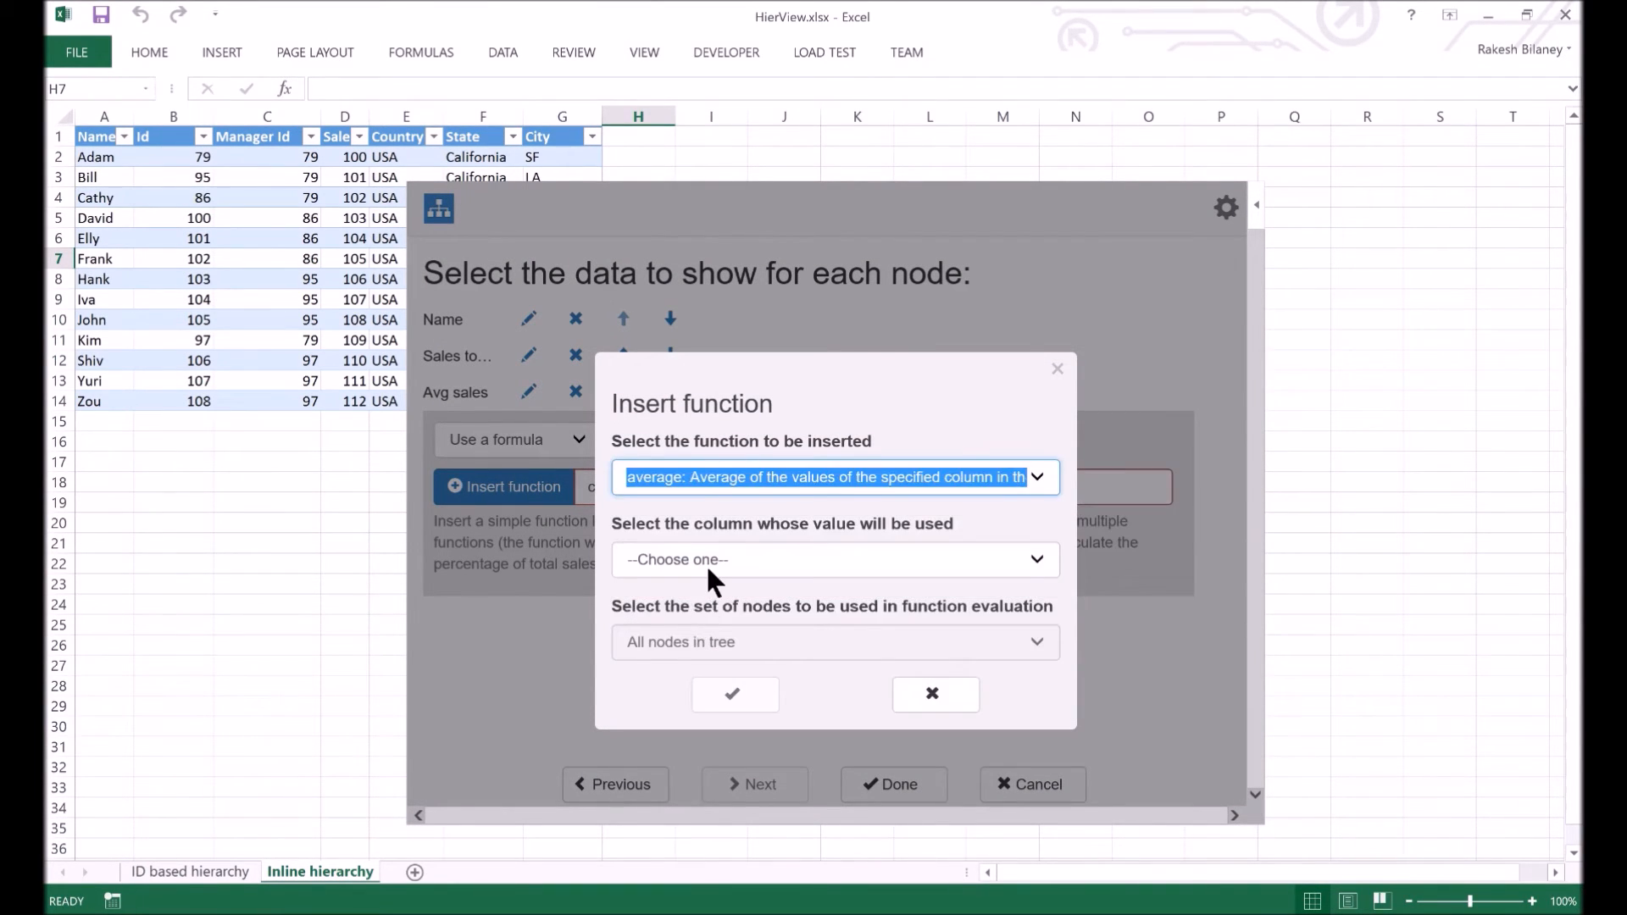
click(705, 562)
click(683, 628)
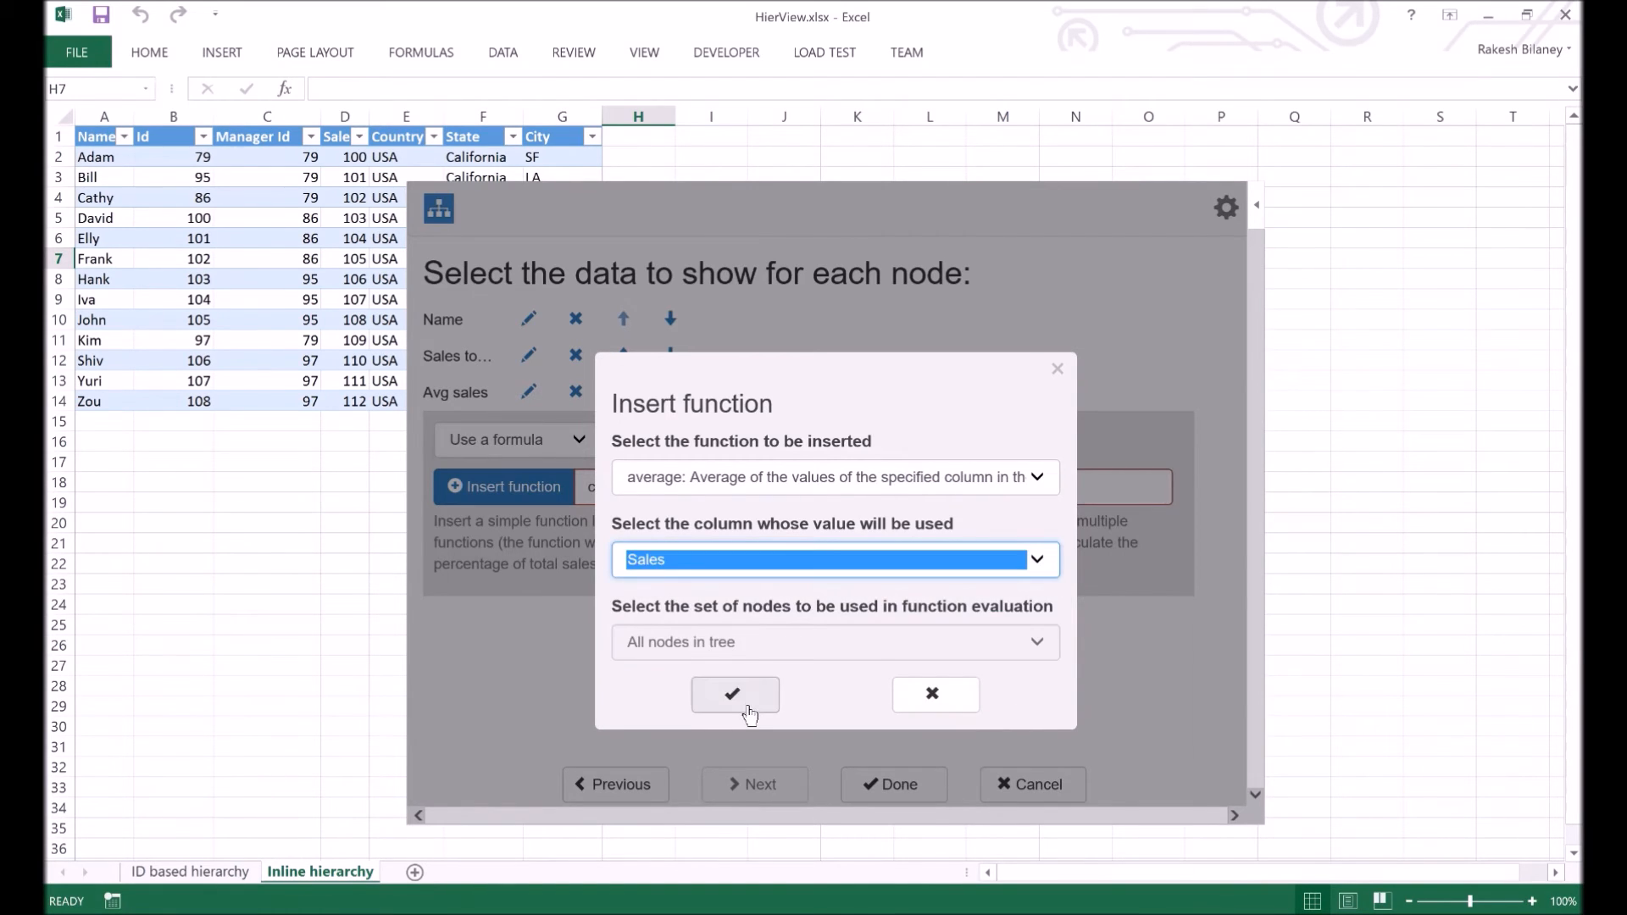
click(746, 705)
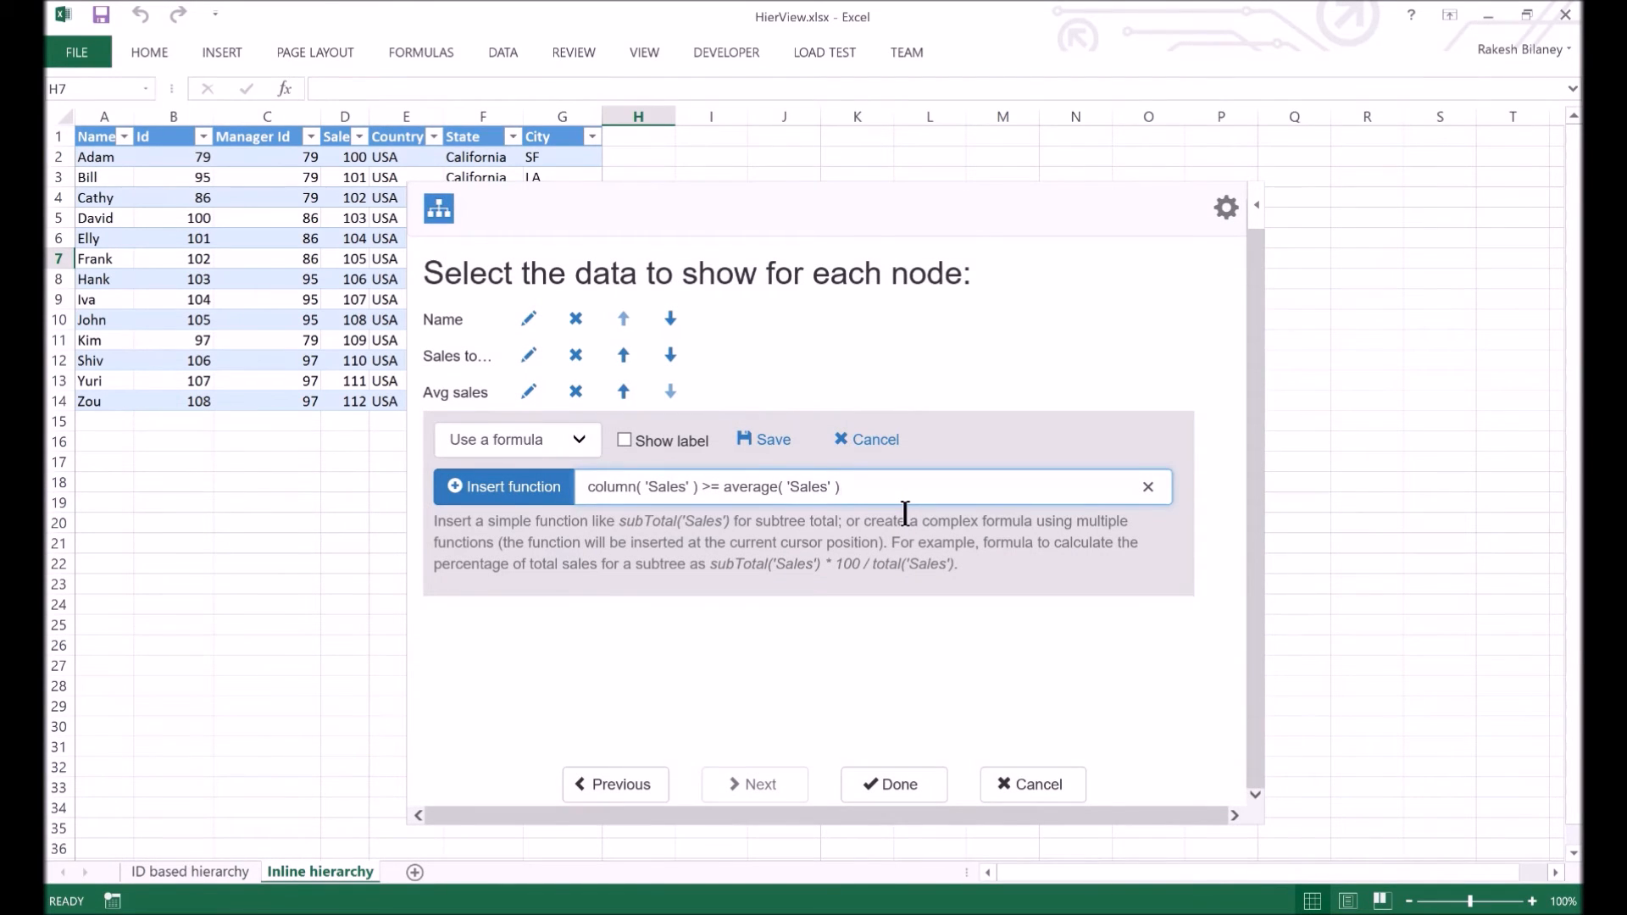
Step: Complete the formula with ? "Above average" : "Below average" and save the display line without a label
text(? "Above)
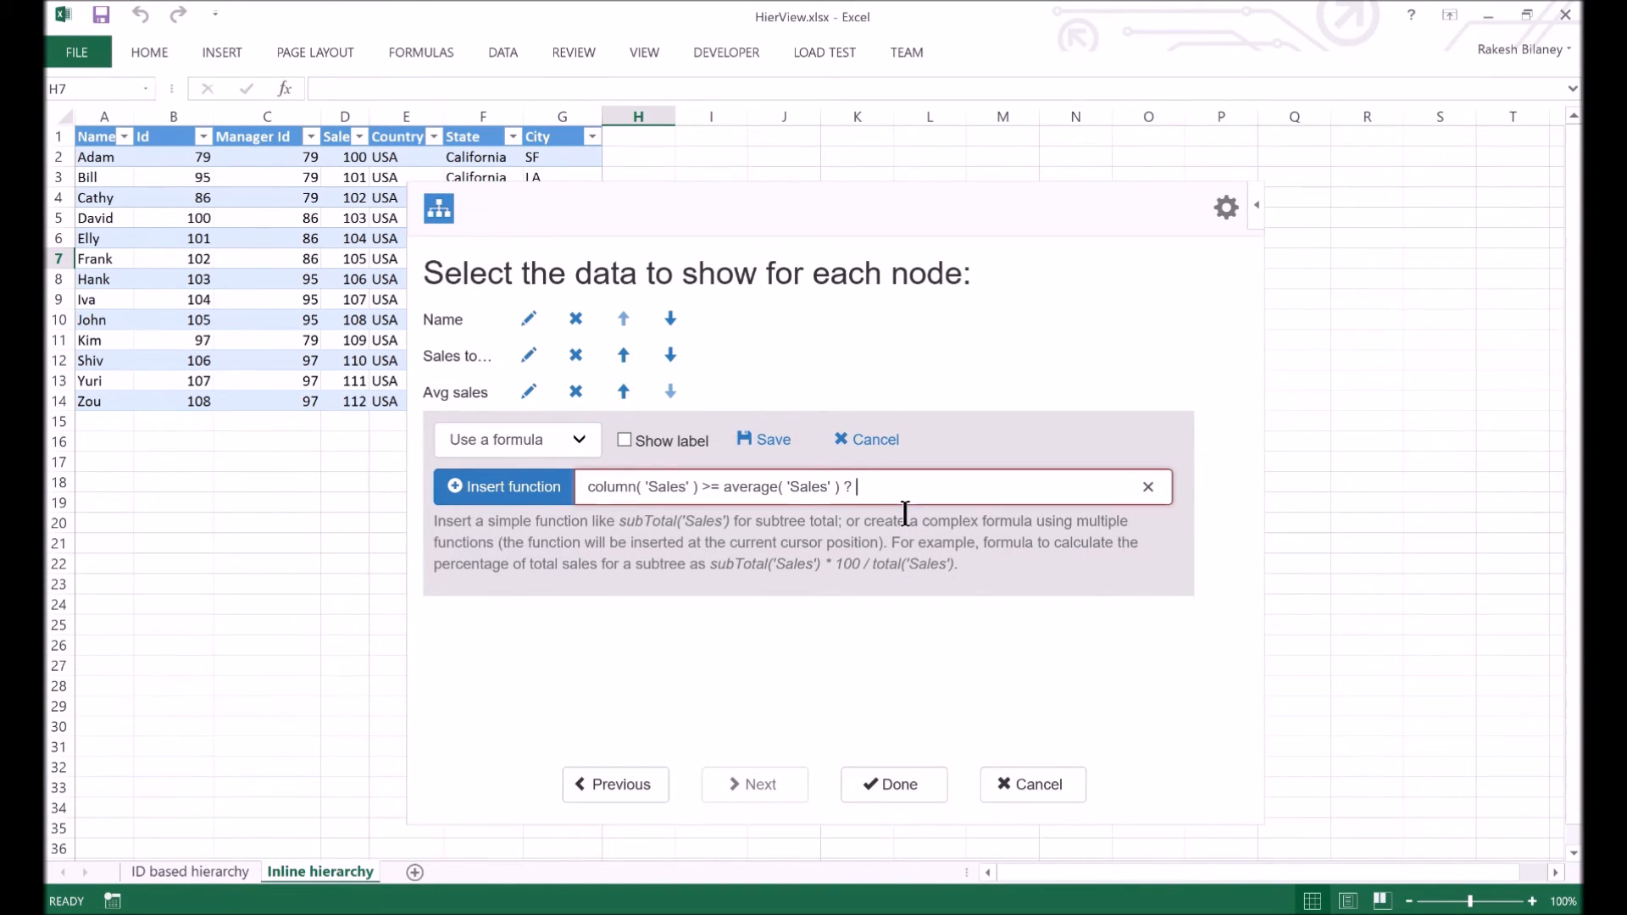
text( average" : "Below average)
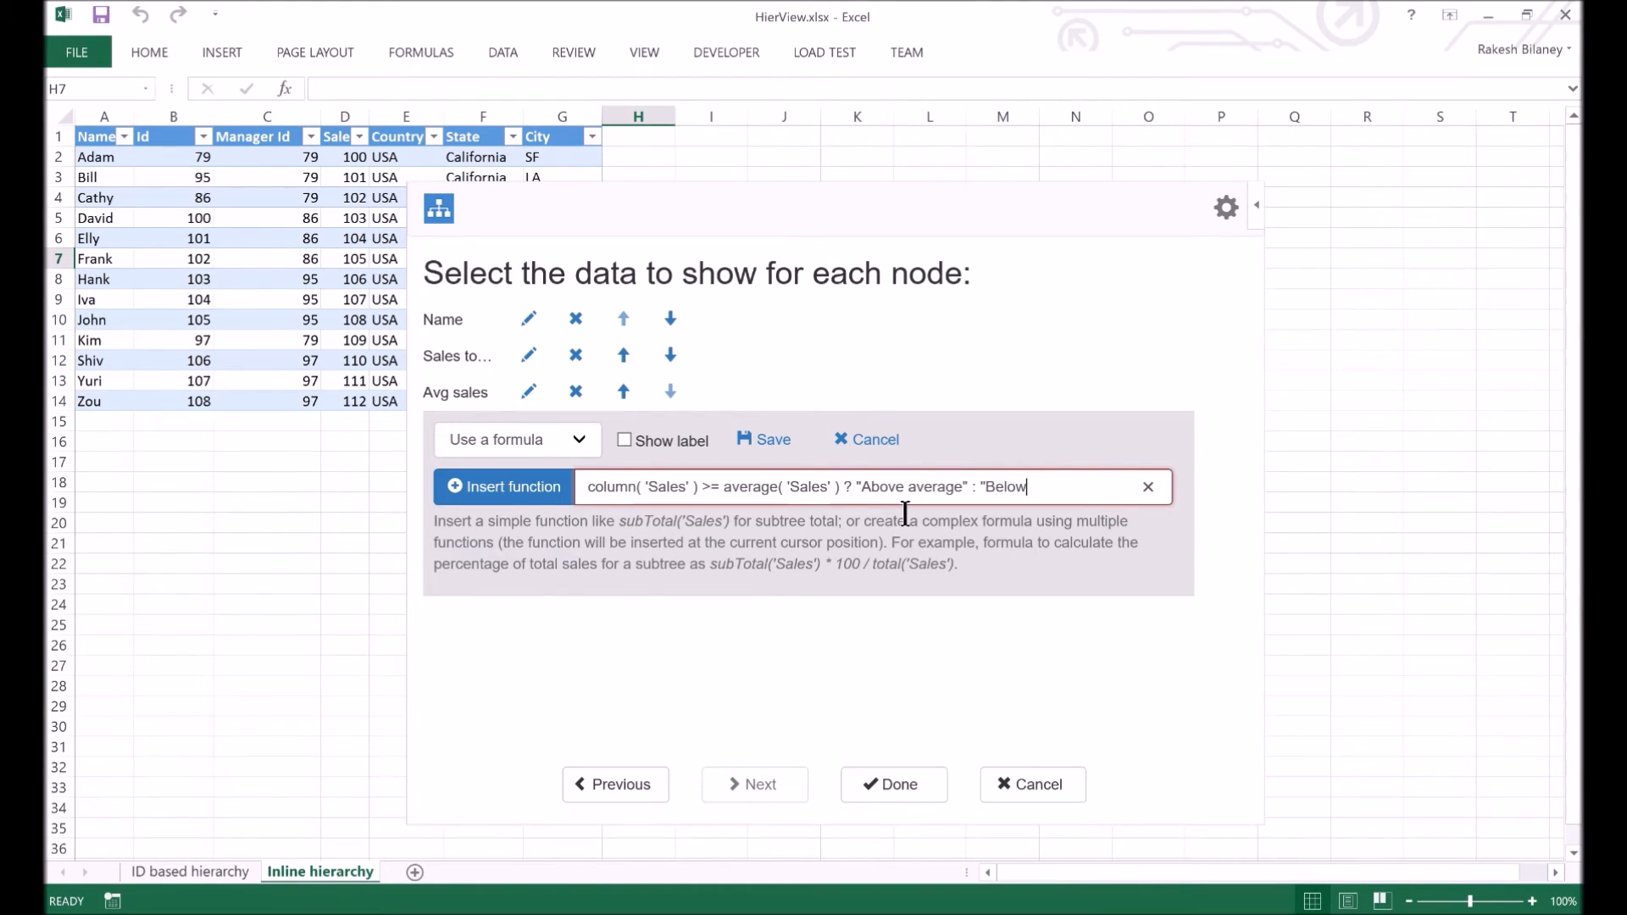
text(")
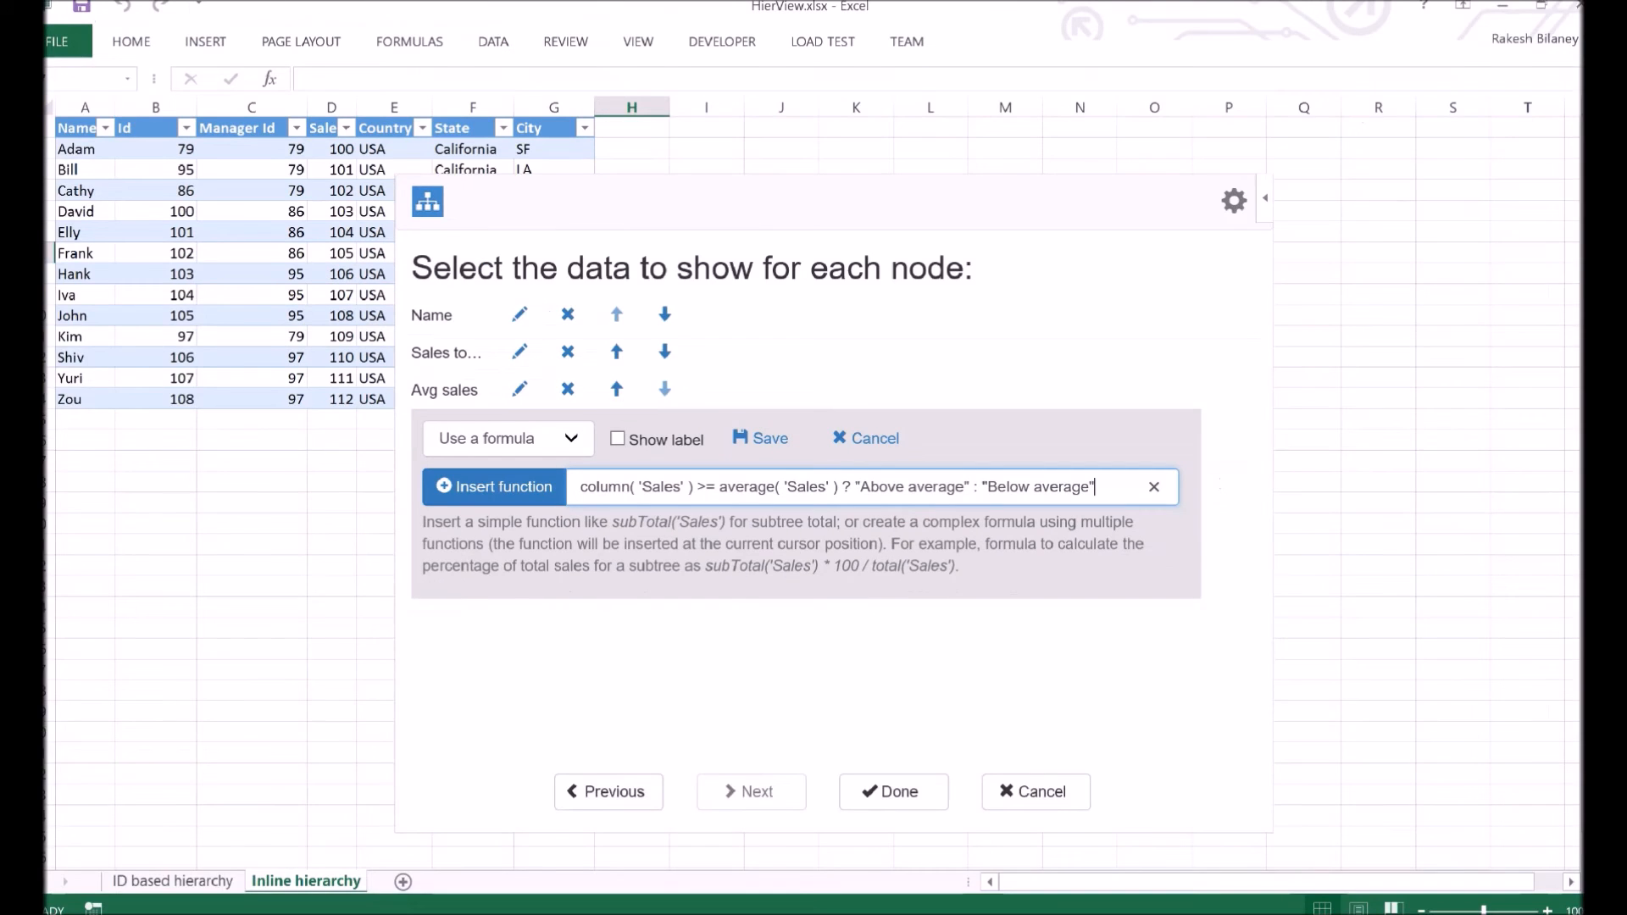
click(776, 442)
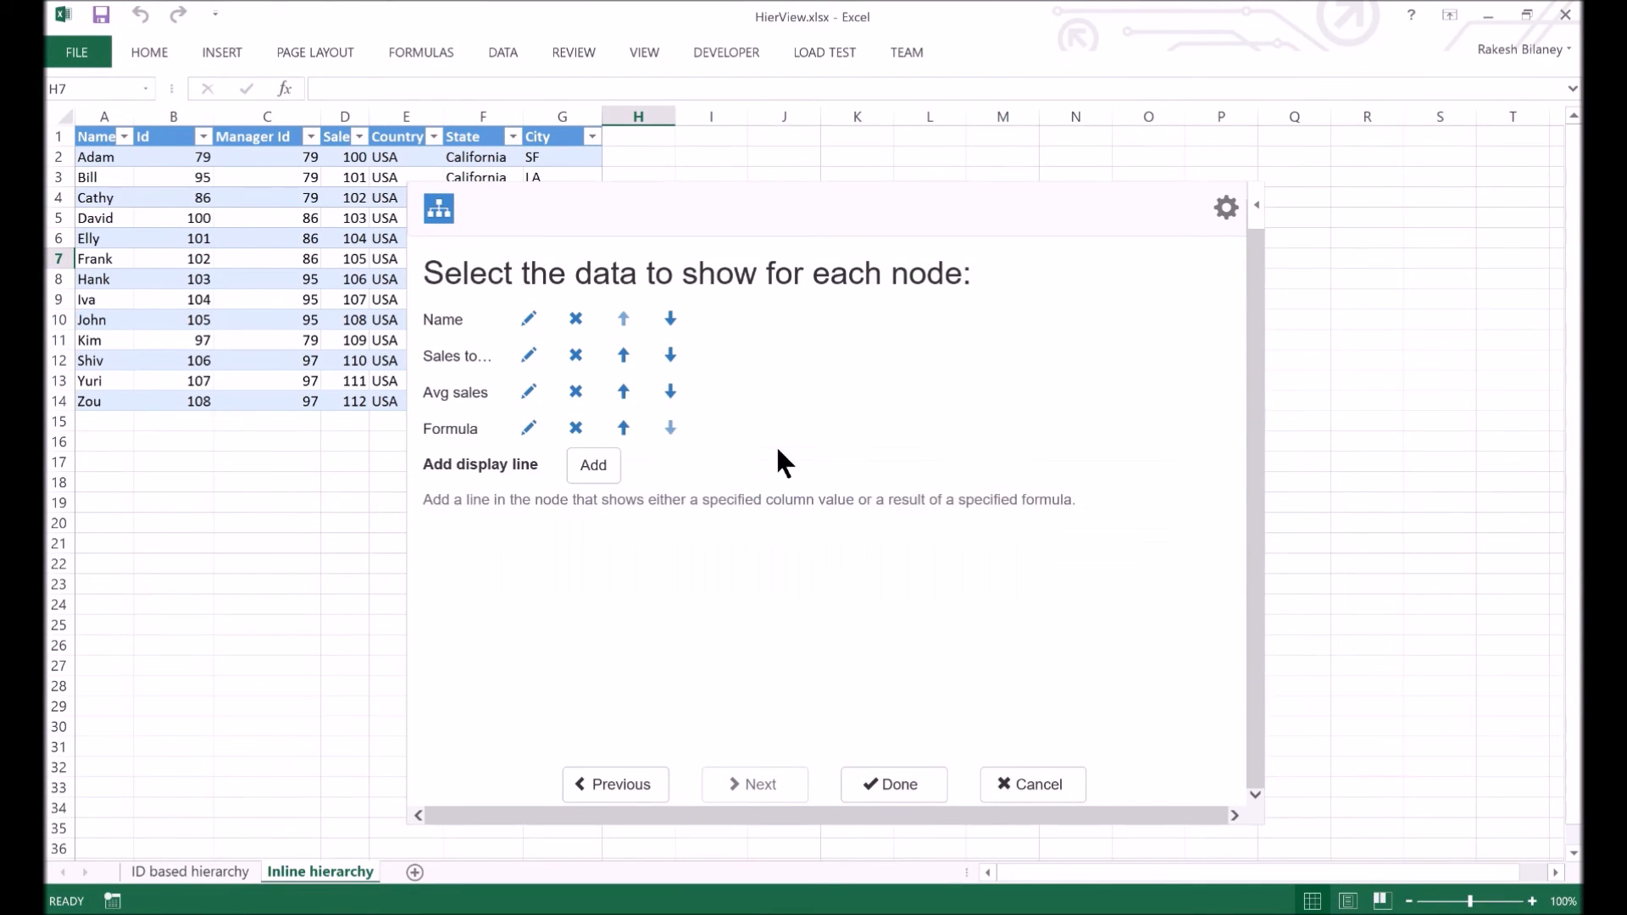
Step: Finish the node data setup to generate the diagram and inspect the average comparison line on the lowest-level nodes
click(883, 767)
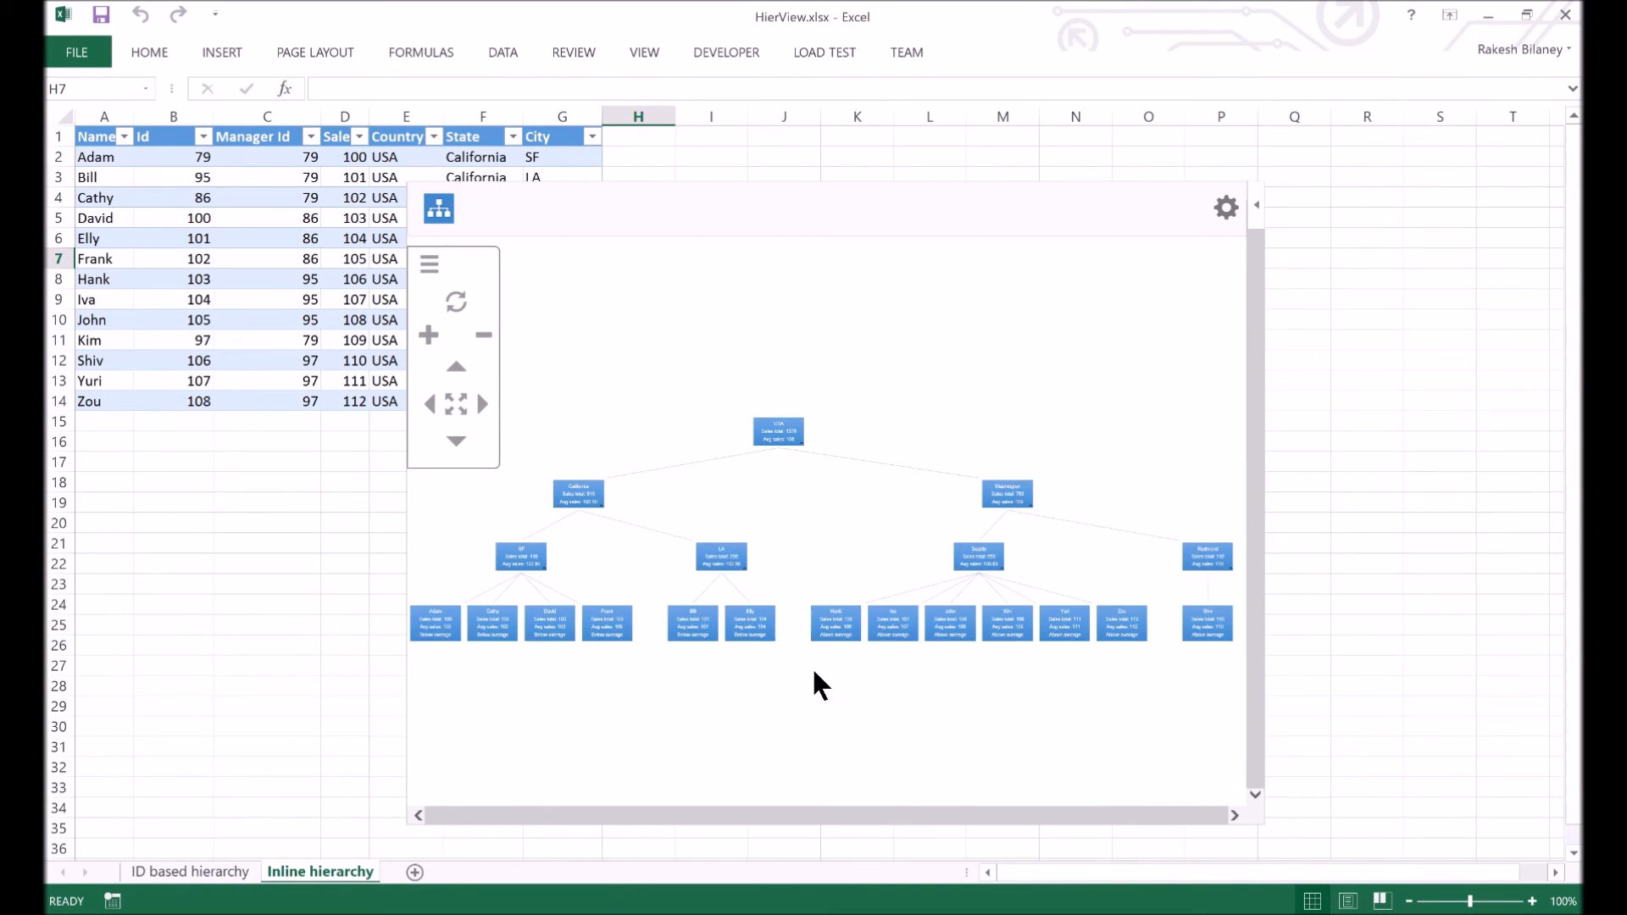
scroll(811, 666, up, 3)
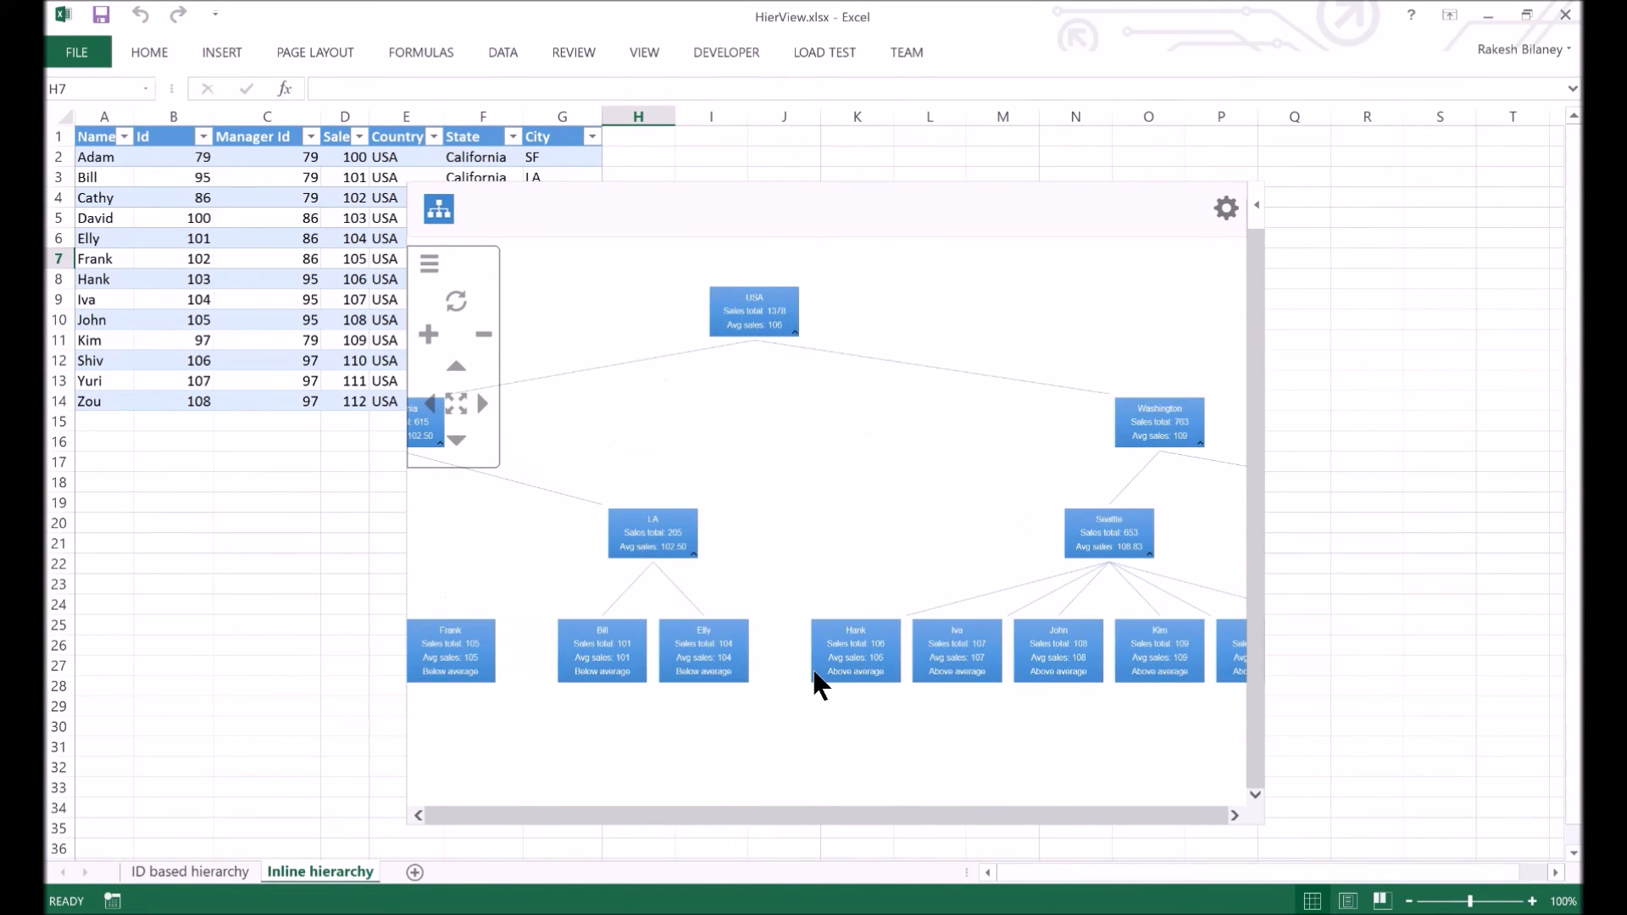
scroll(813, 672, up, 2)
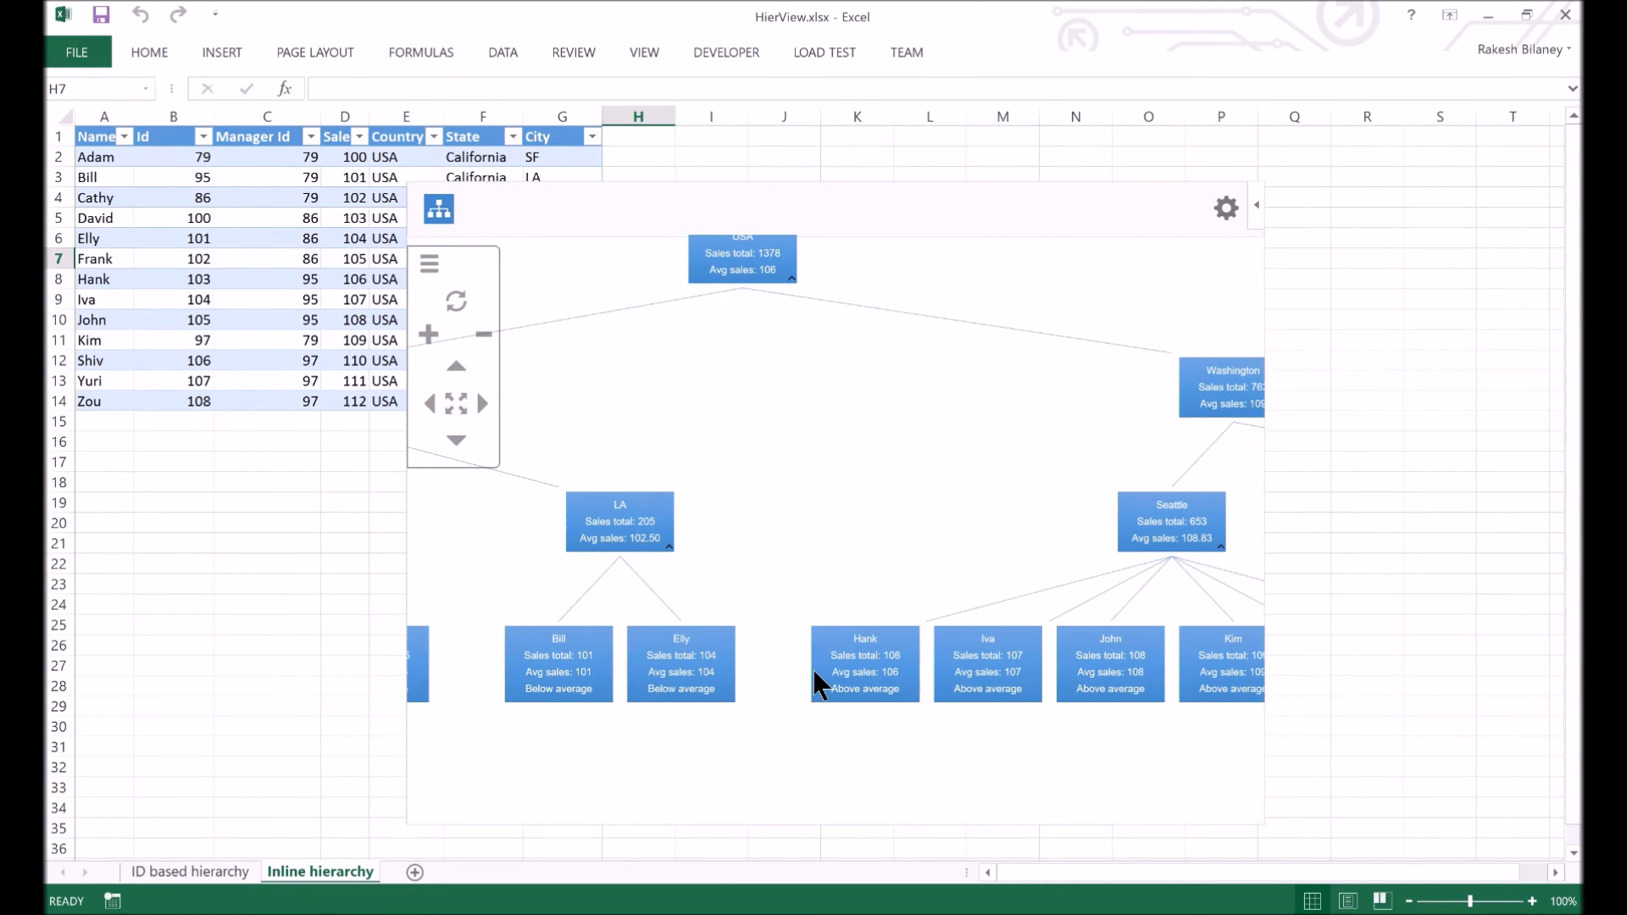
scroll(815, 683, up, 1)
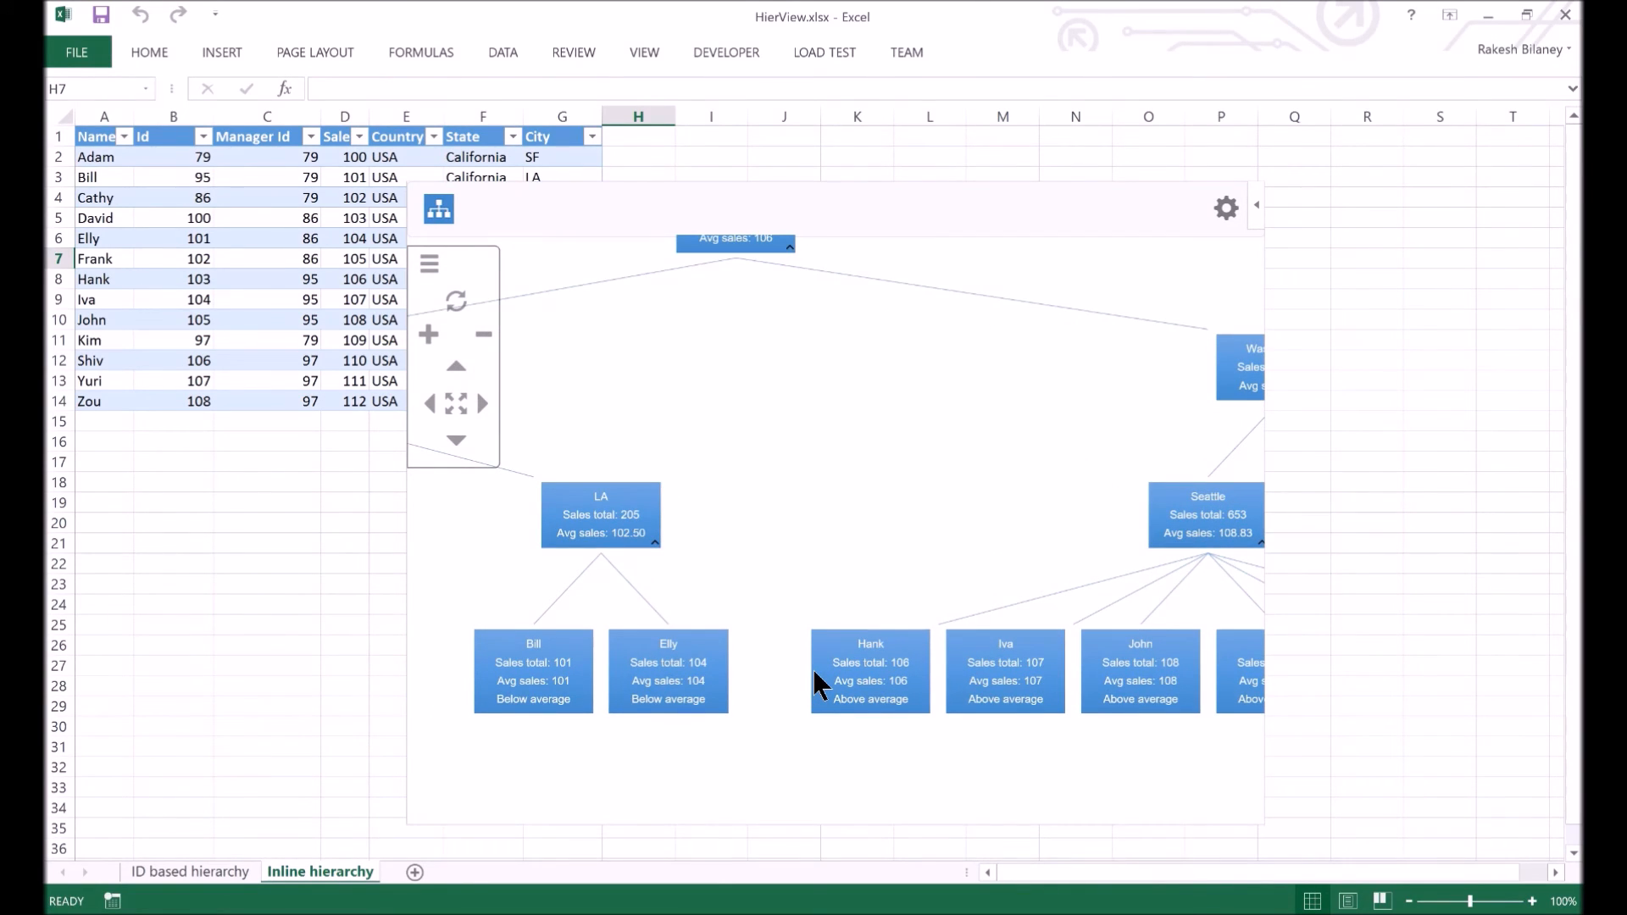
scroll(814, 672, up, 1)
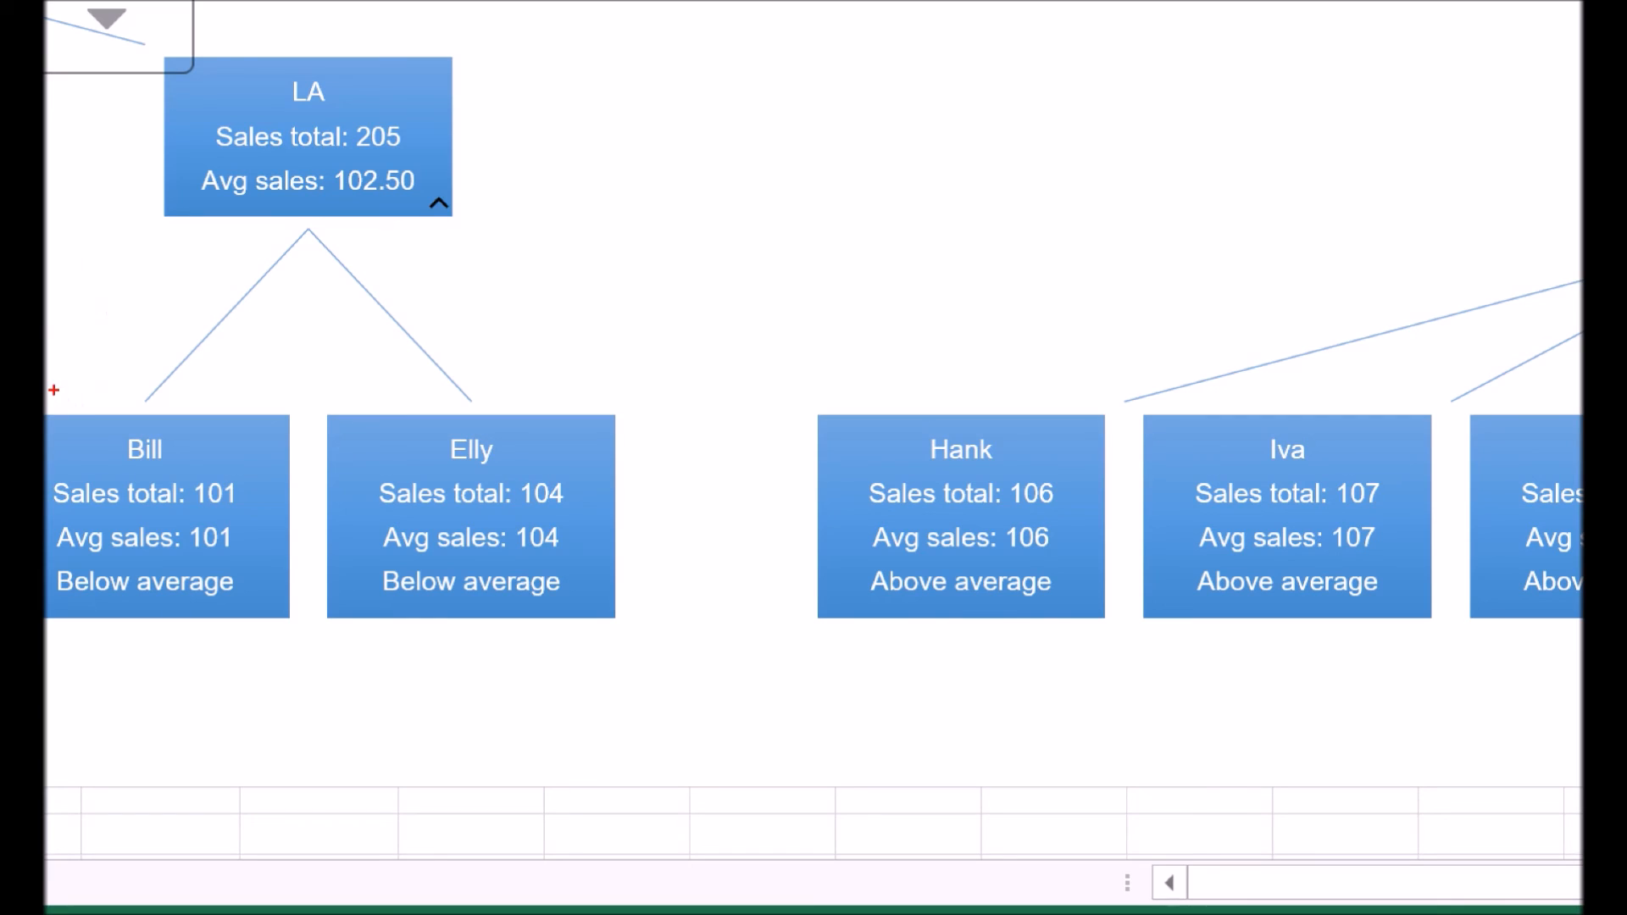
mouse_move(53, 390)
mouse_down()
mouse_move(192, 610)
mouse_move(472, 770)
mouse_move(1131, 587)
mouse_move(1134, 629)
mouse_up()
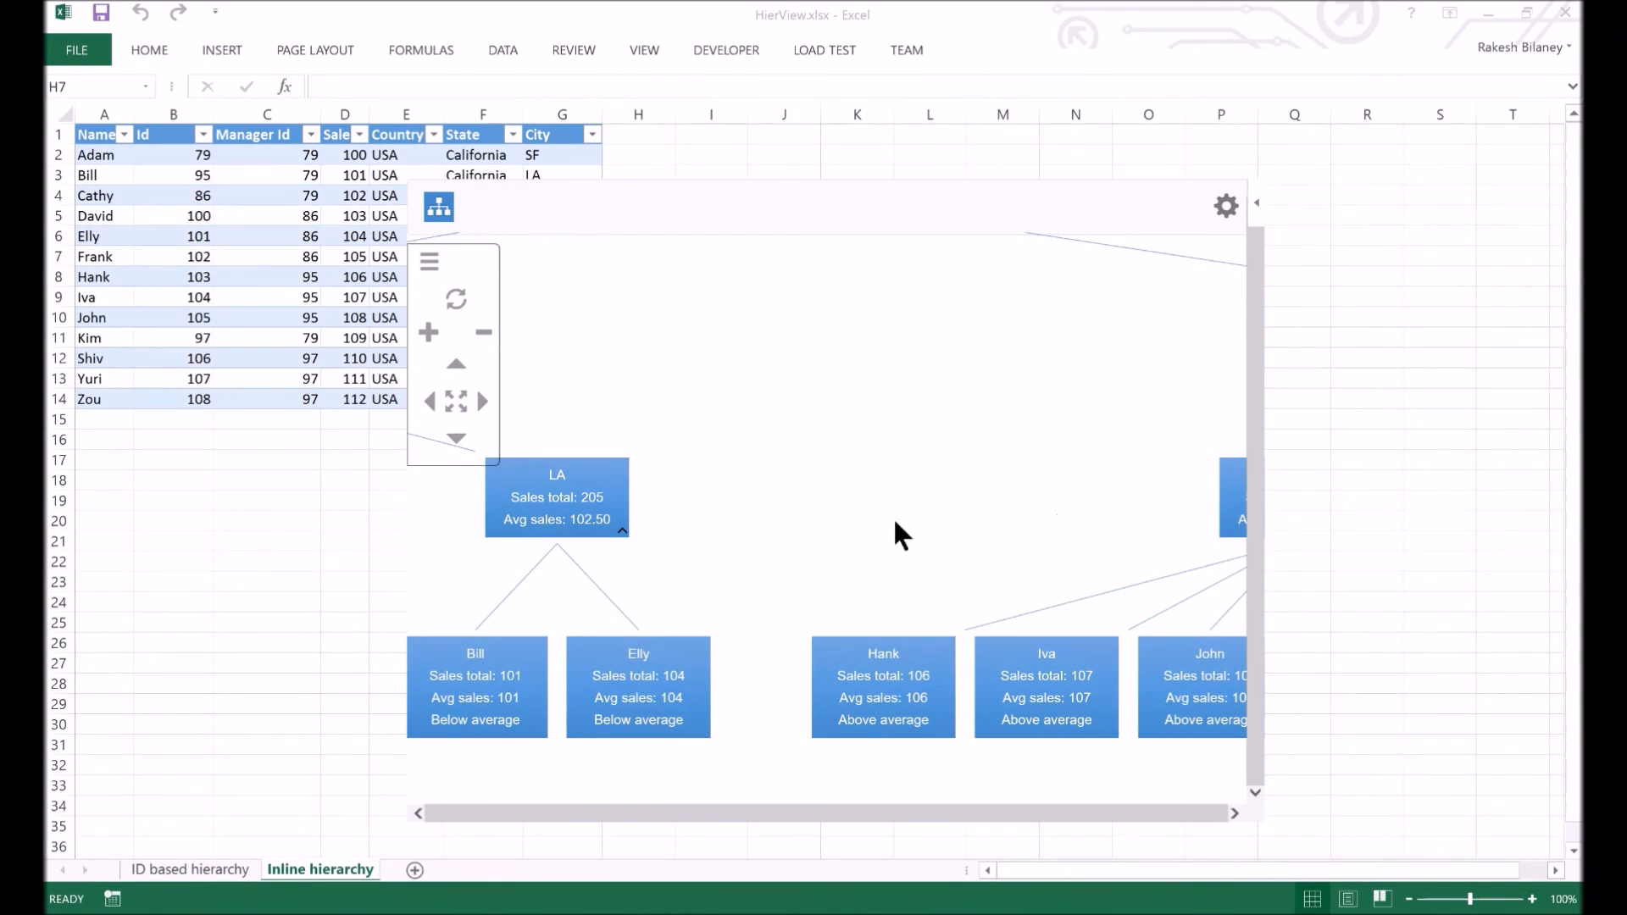
Step: Save the diagram as a Scalable Vector Graphics picture named index.svg in the Work folder under Pictures
right_click(772, 471)
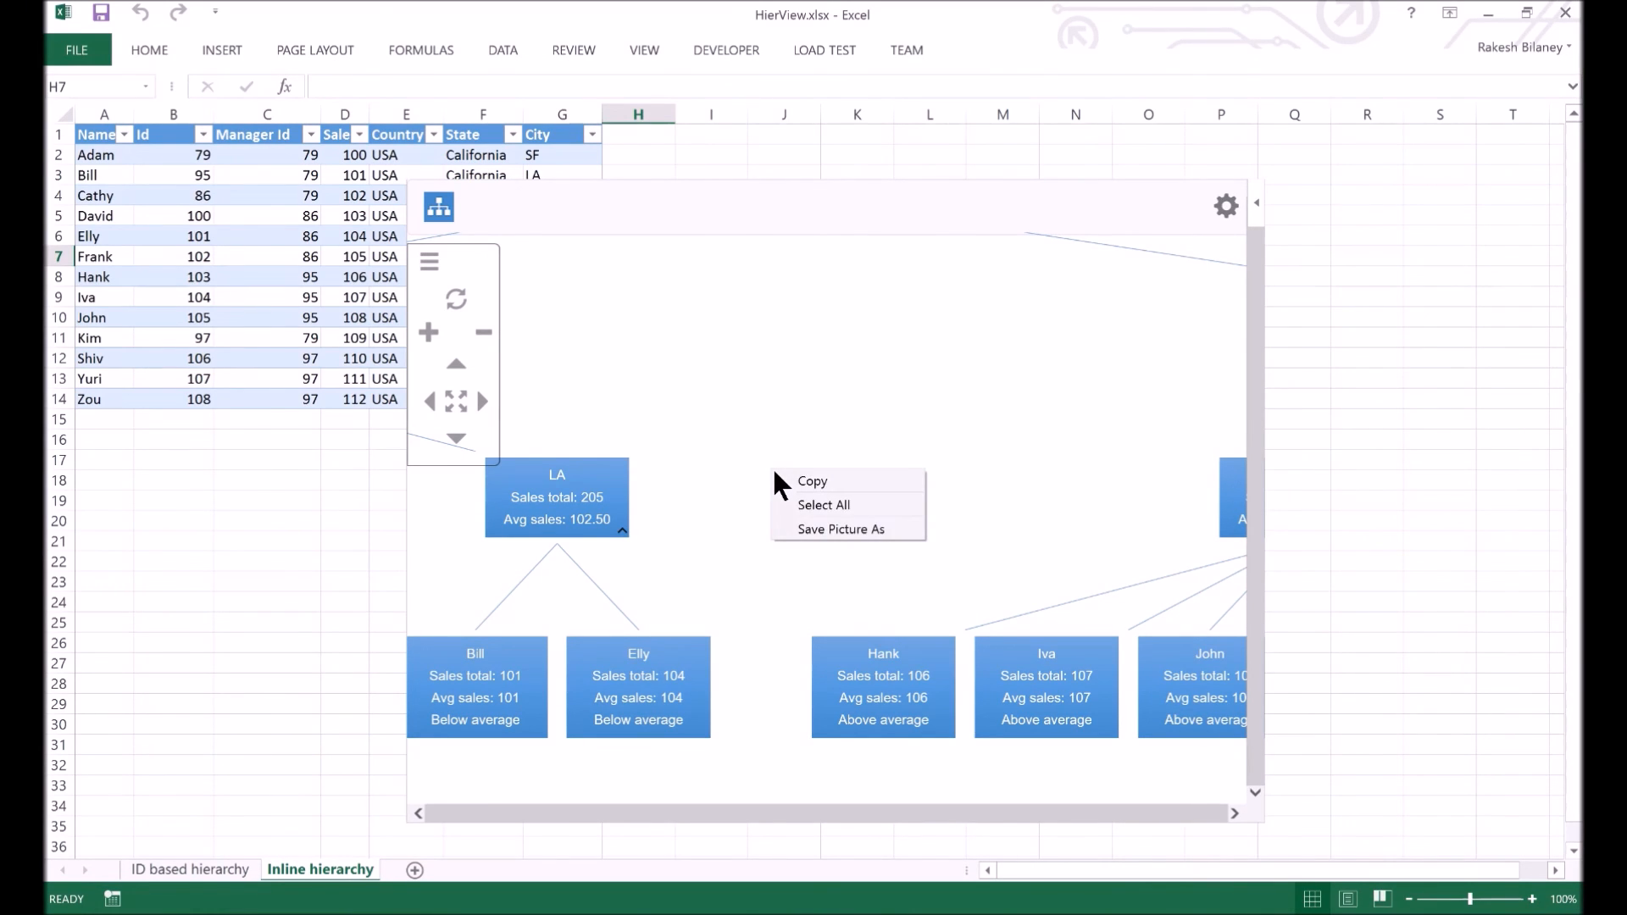
click(851, 528)
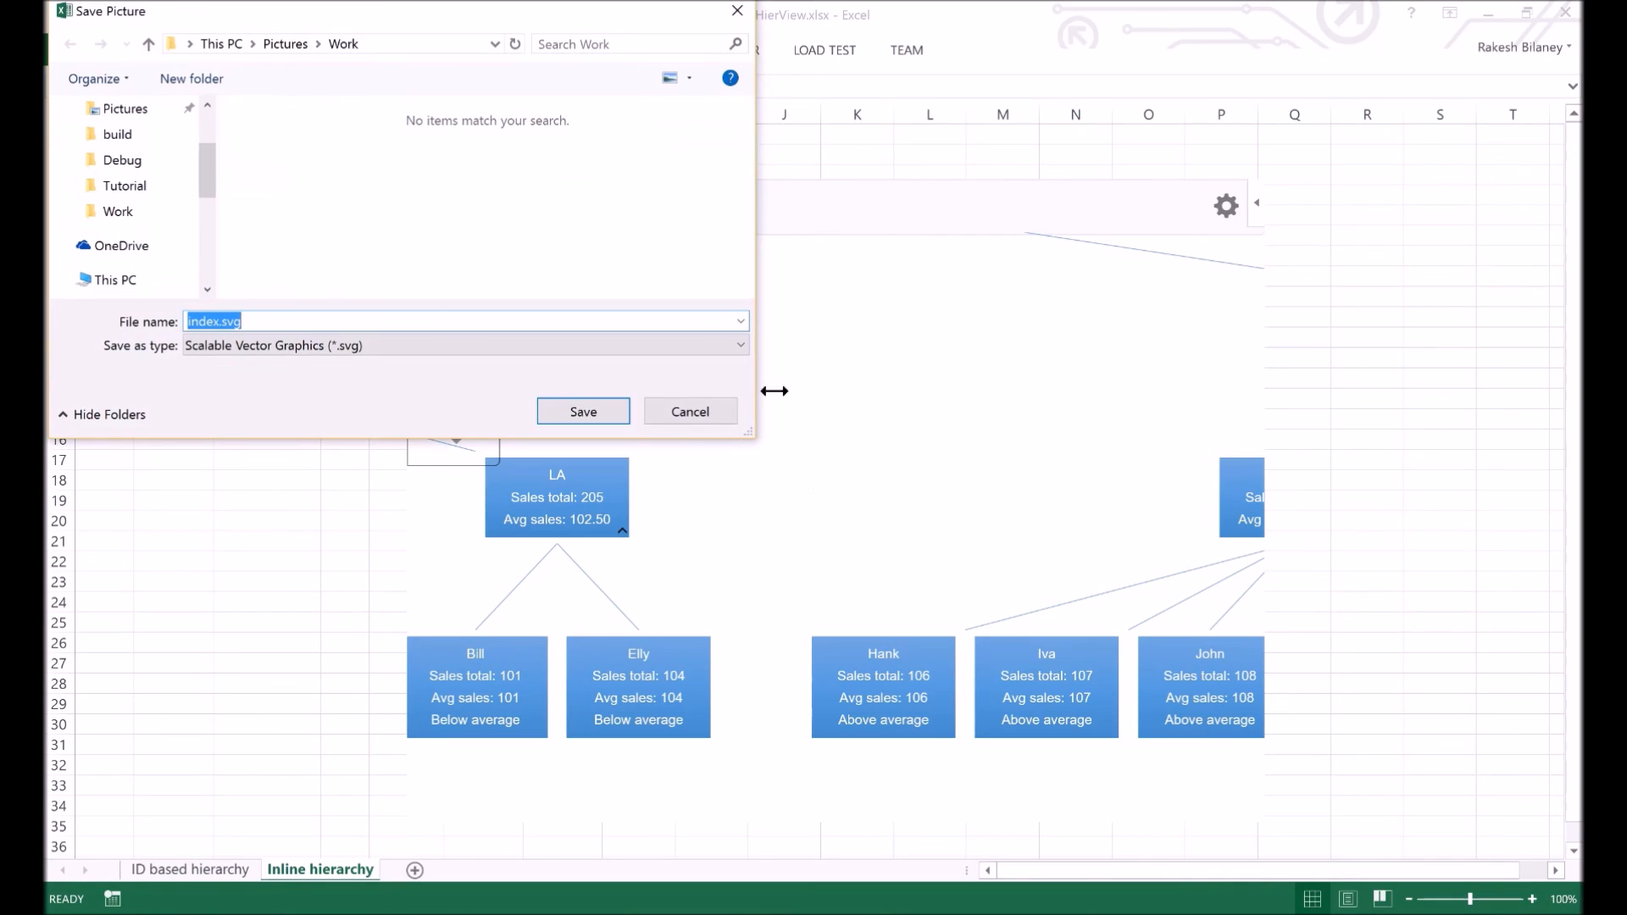
click(745, 344)
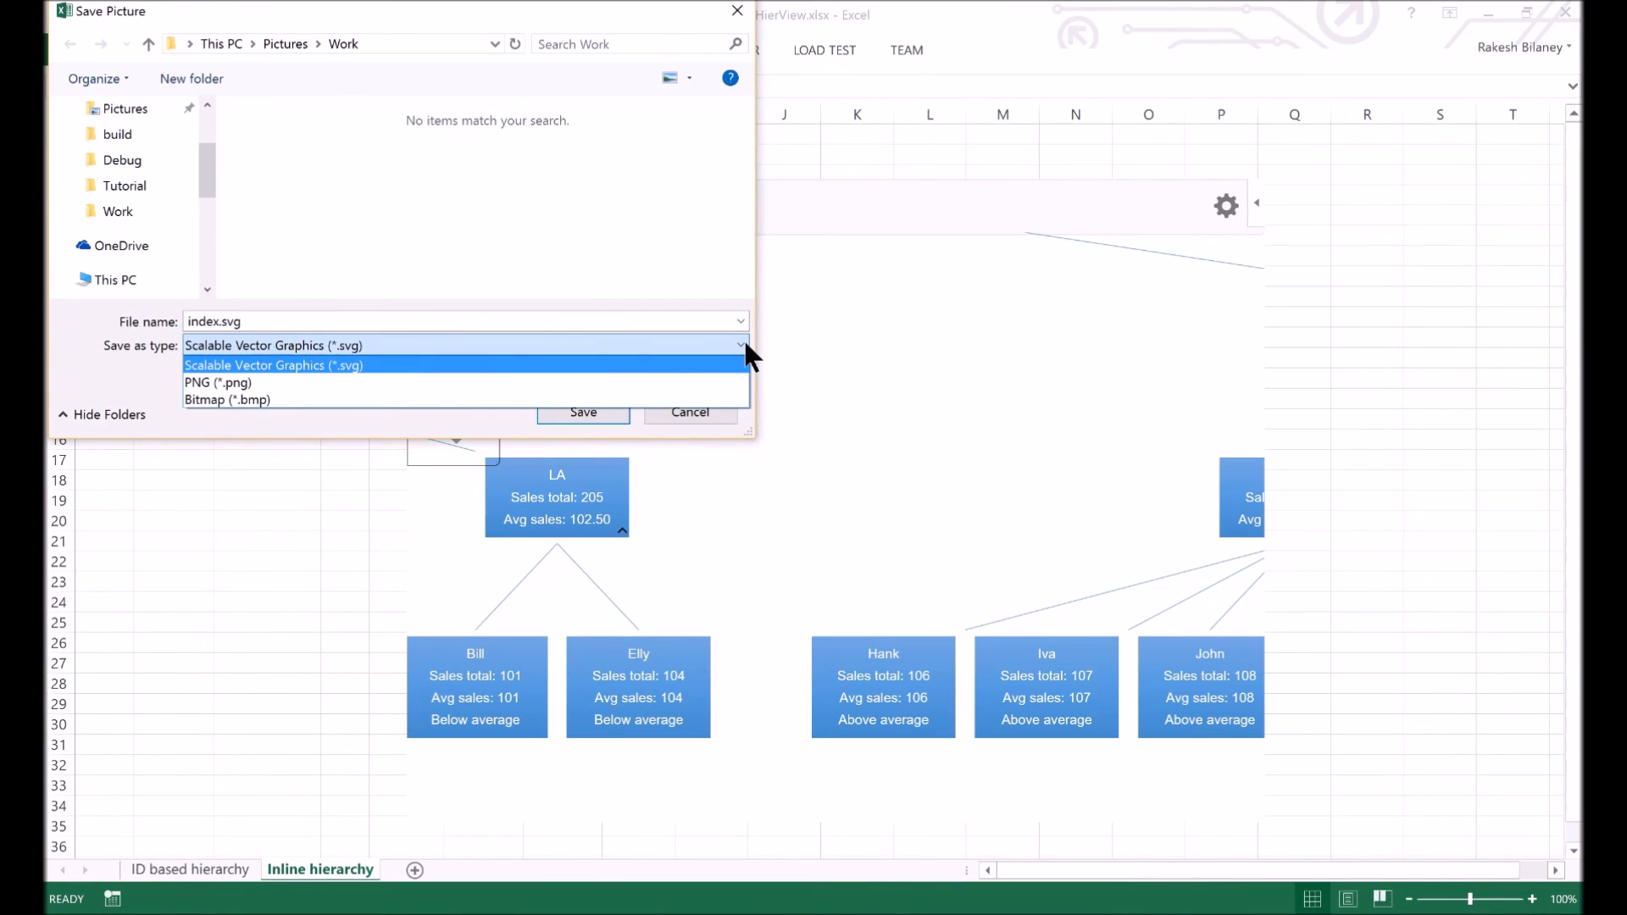
click(744, 344)
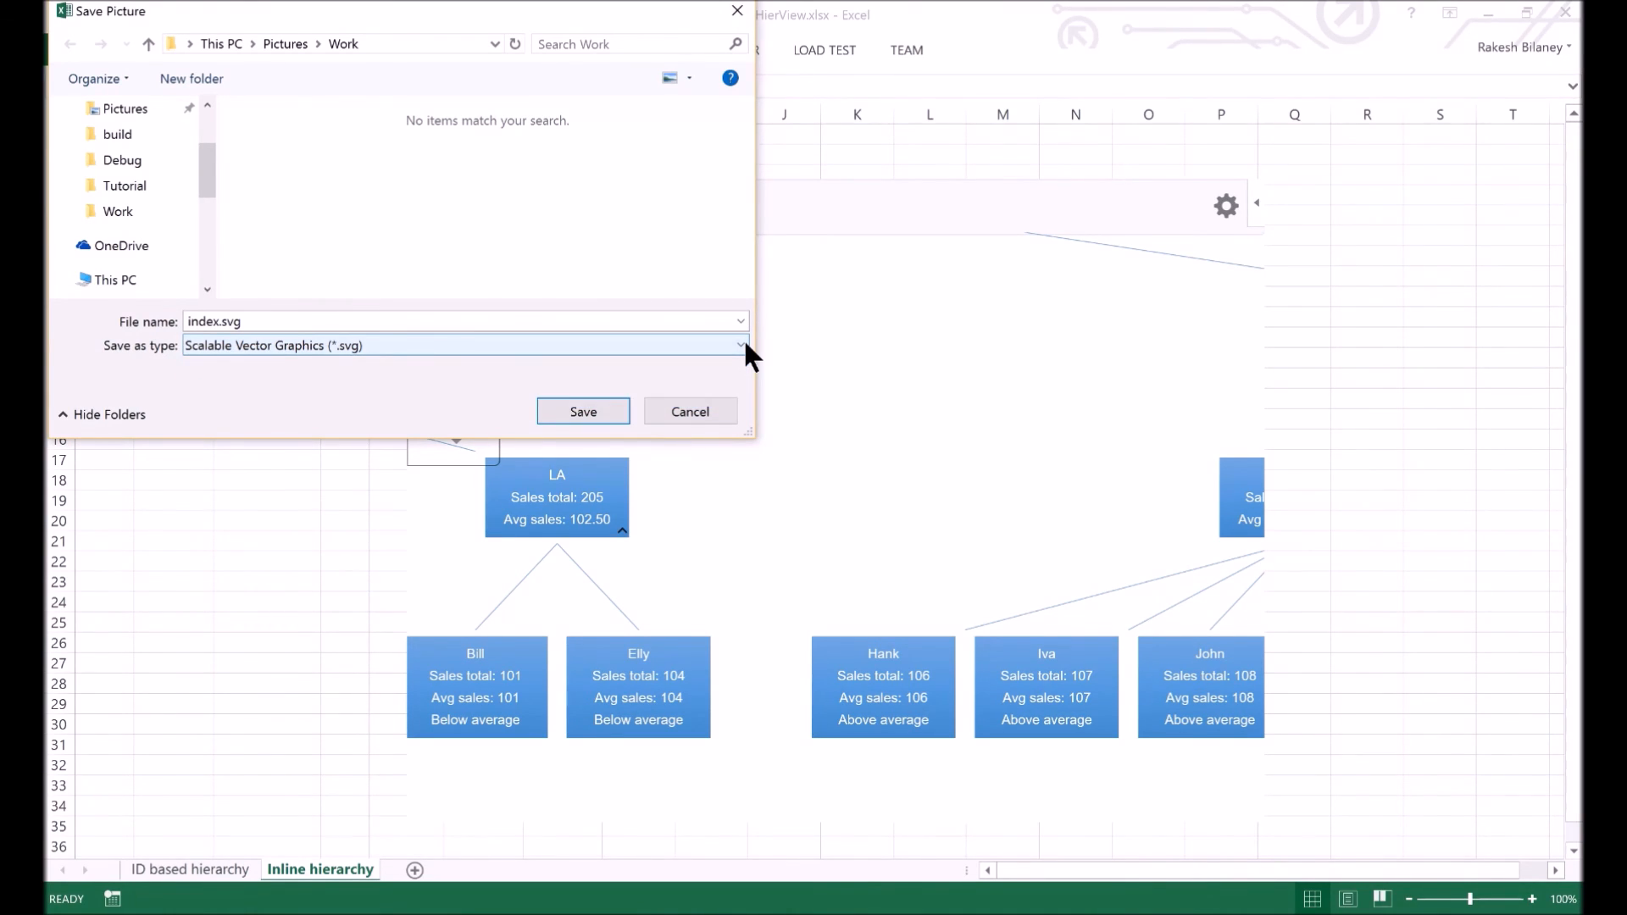
click(616, 410)
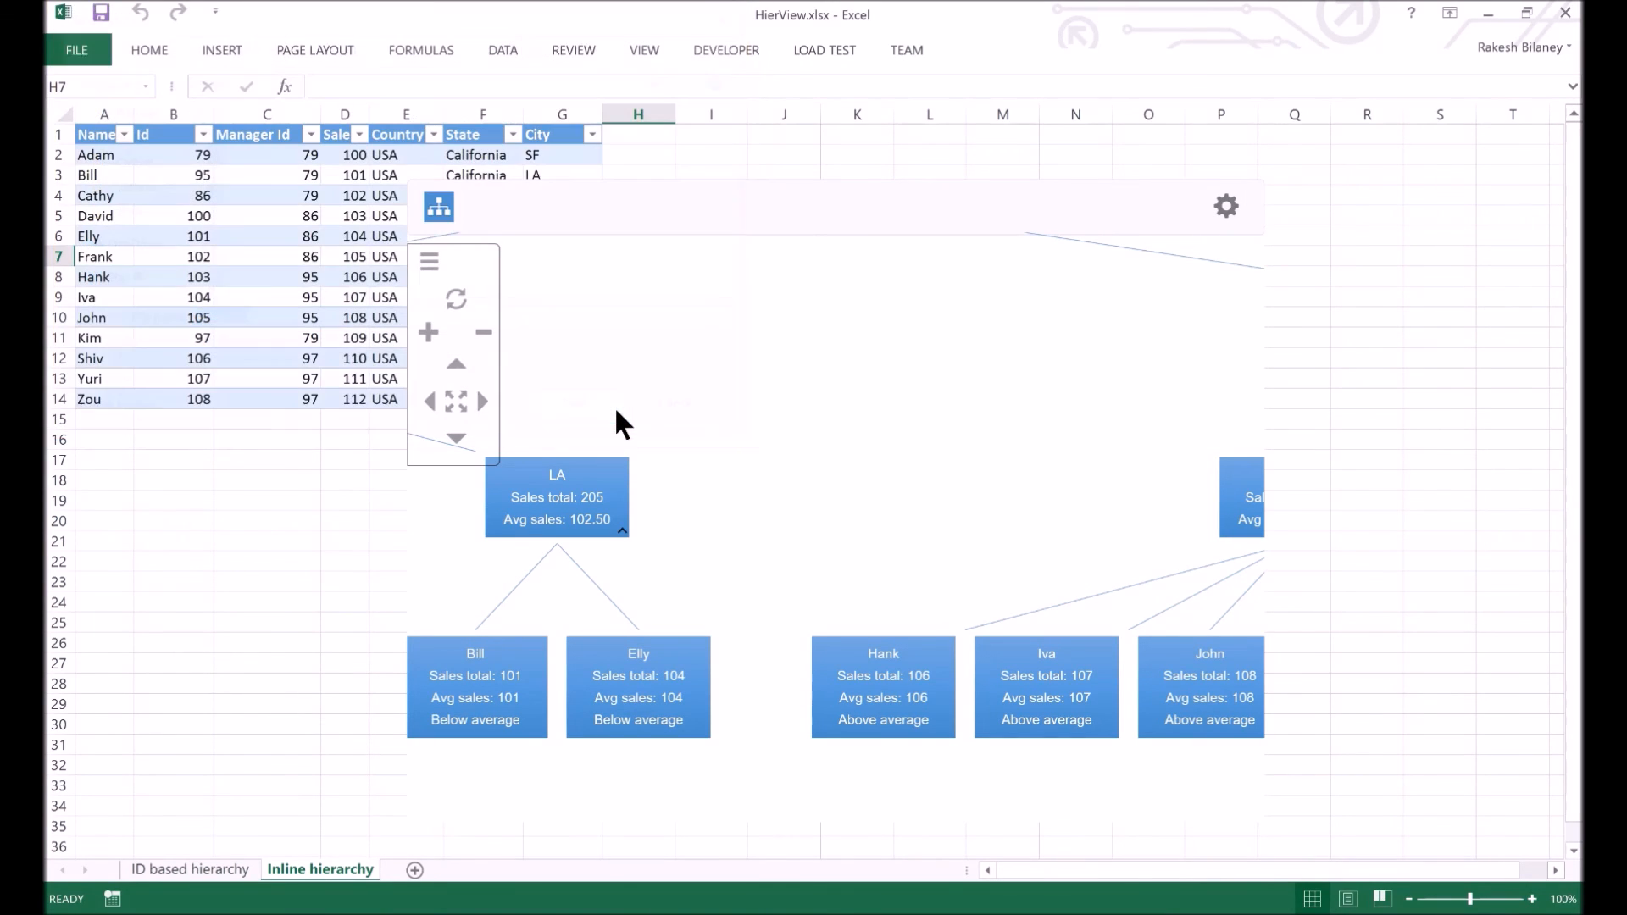